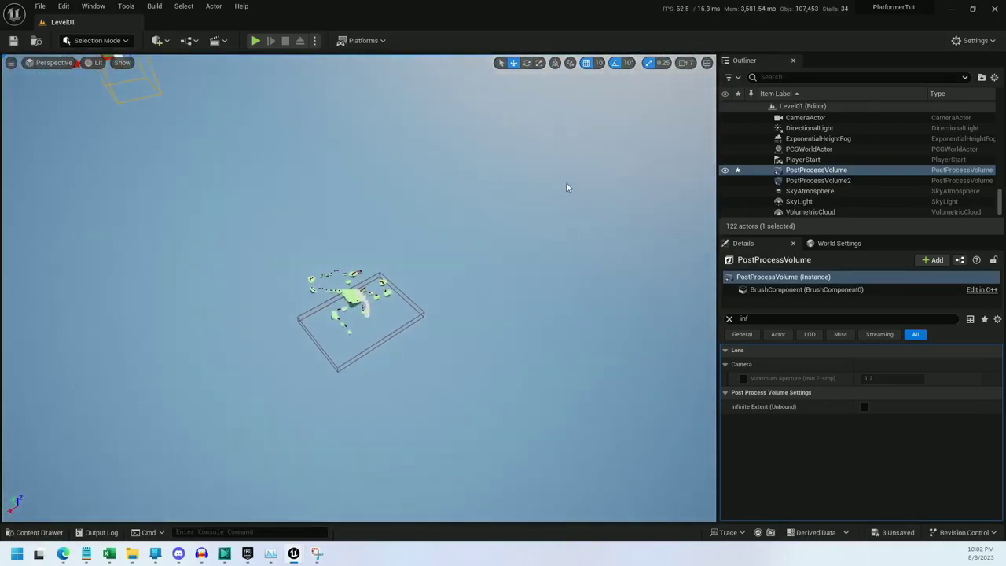
Enable Infinite Extent (Unbound) on the selected PostProcessVolume.
left_click(865, 406)
key("w")
scroll(358, 287, "down", 2)
right_click_drag(358, 287, 355, 283)
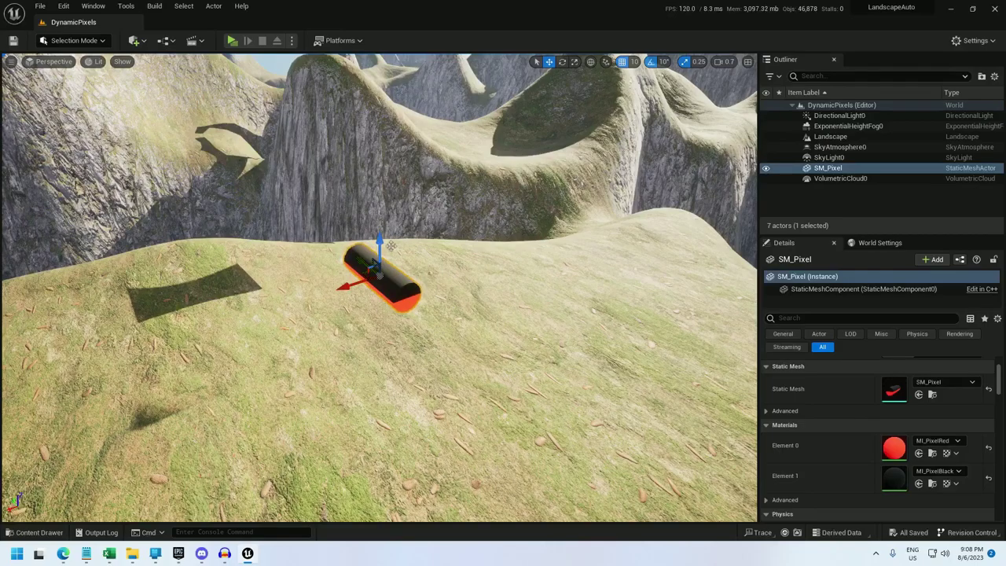
Create a material named M_DynamicPixels in the DynamicPixels folder and open it for editing.
key("ctrl+space")
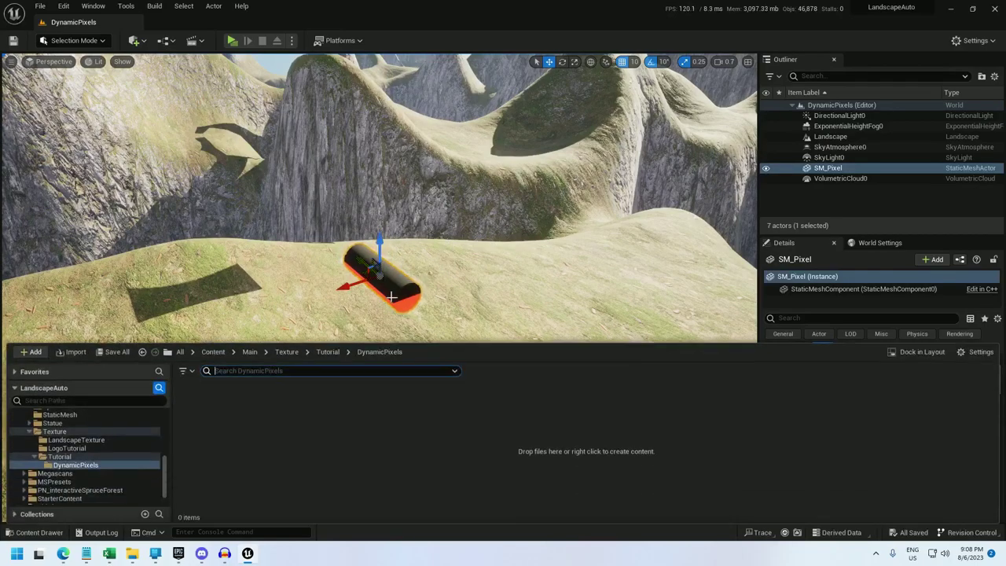
right_click(218, 437)
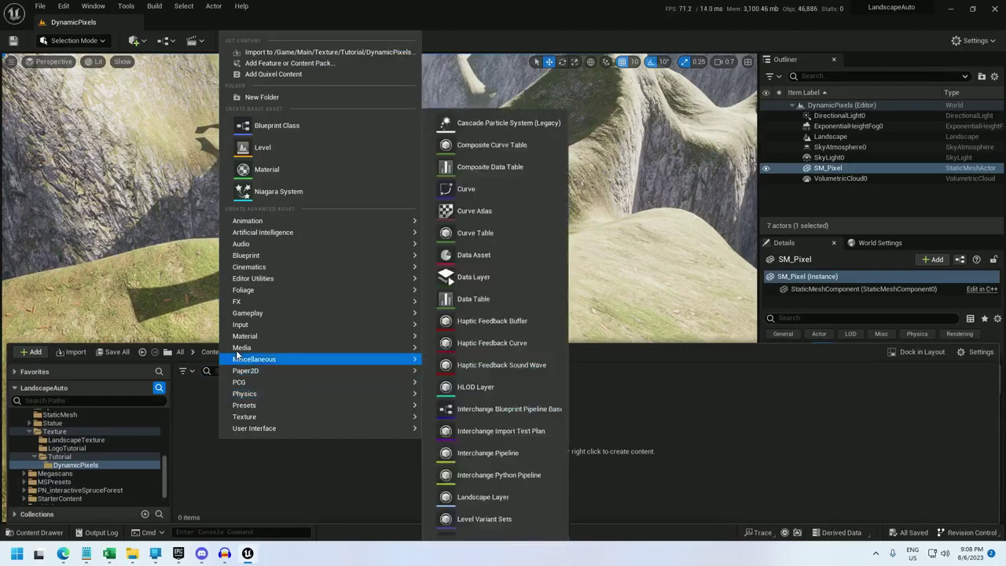
mouse_move(245, 337)
left_click(465, 328)
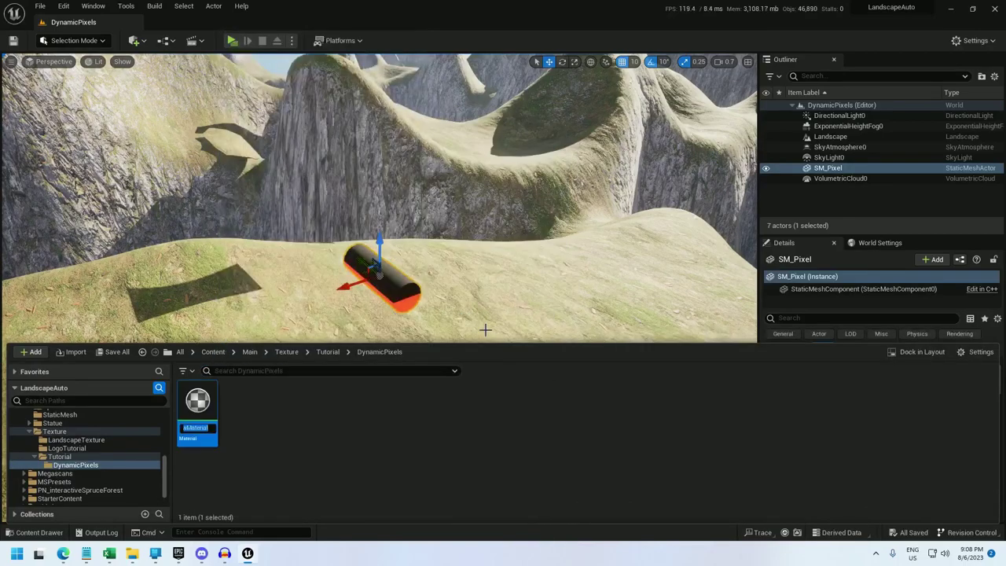
type("M_DynamicPi")
key("Return")
key("Return")
Add two Constant3Vector nodes and connect one to Base Color and the other to Emissive Color.
right_click_drag(398, 200, 463, 238)
scroll(451, 238, "down", 3)
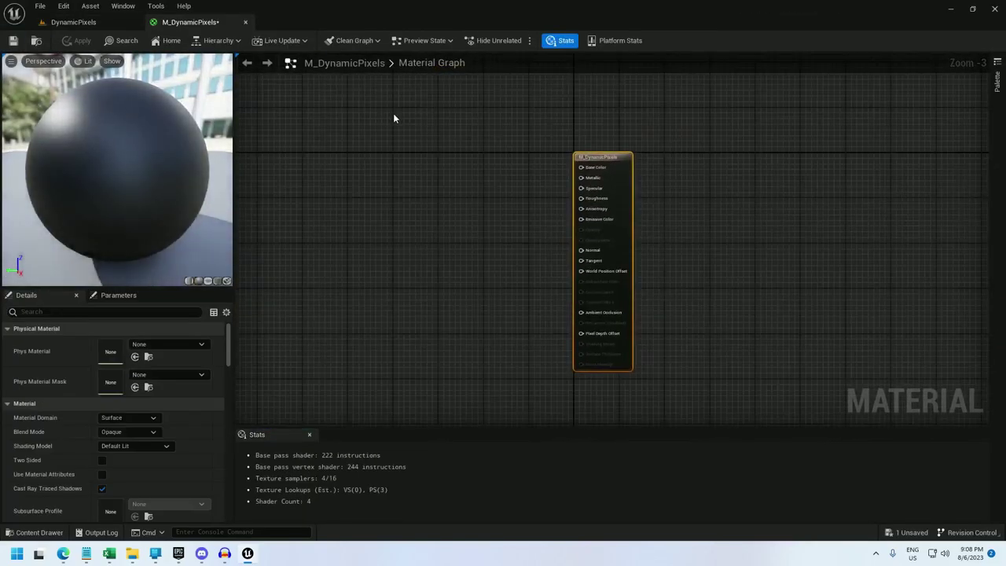
left_click(397, 120)
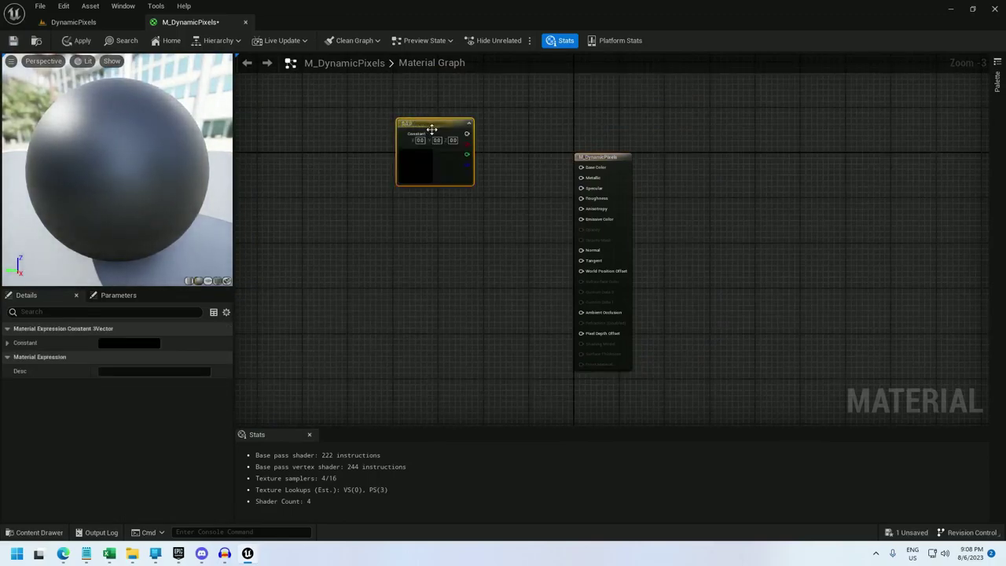
left_click(410, 222)
left_click_drag(440, 123, 581, 167)
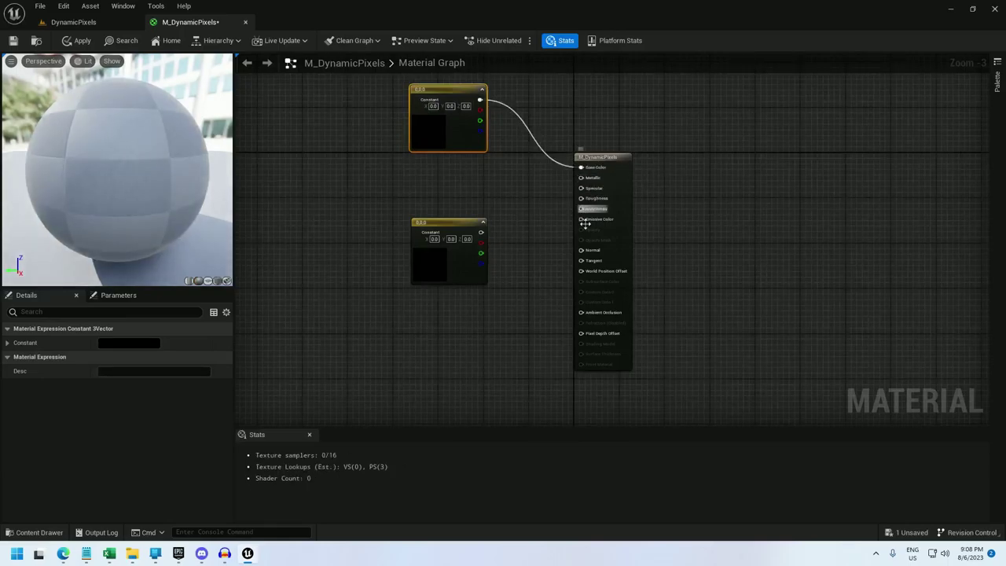
left_click_drag(580, 219, 480, 233)
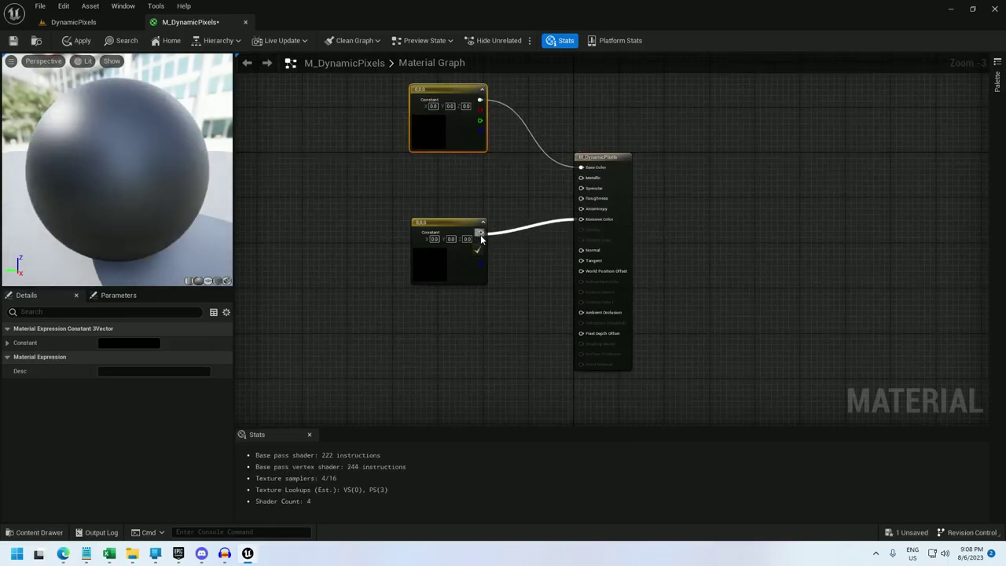
Convert the two colour constants to parameters named BaseColor and EmissiveColor.
right_click(440, 93)
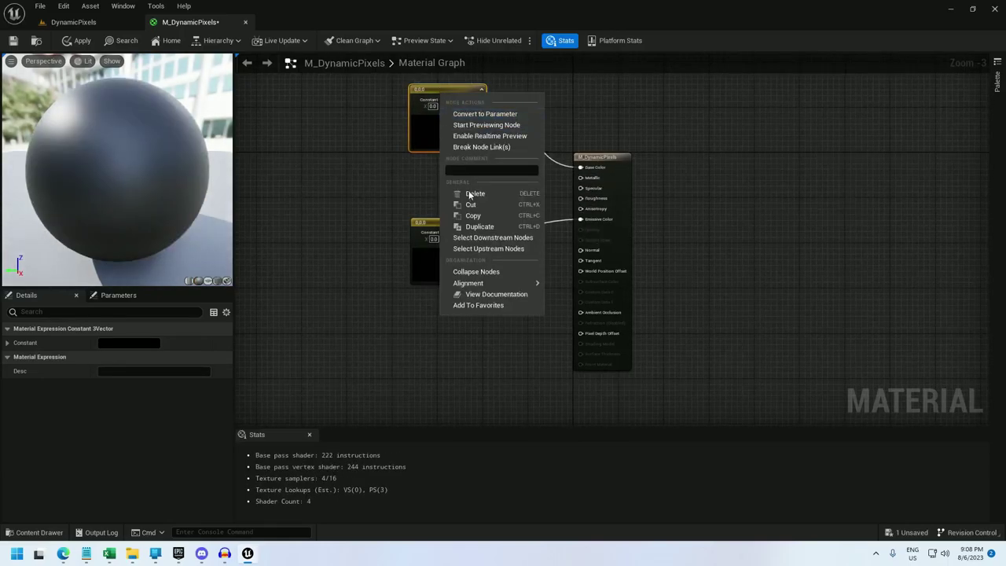
left_click(479, 114)
type("BaseColor")
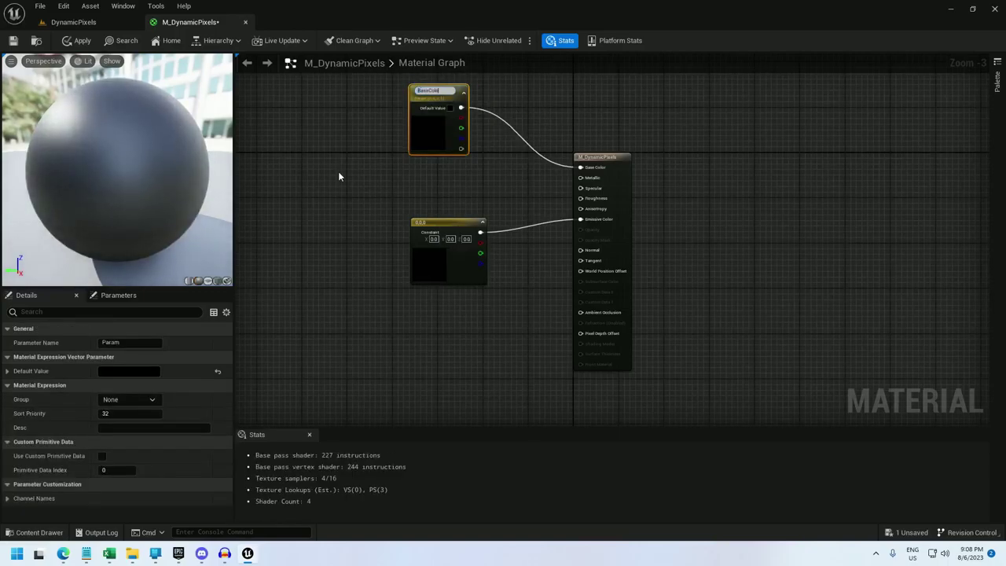
key("Return")
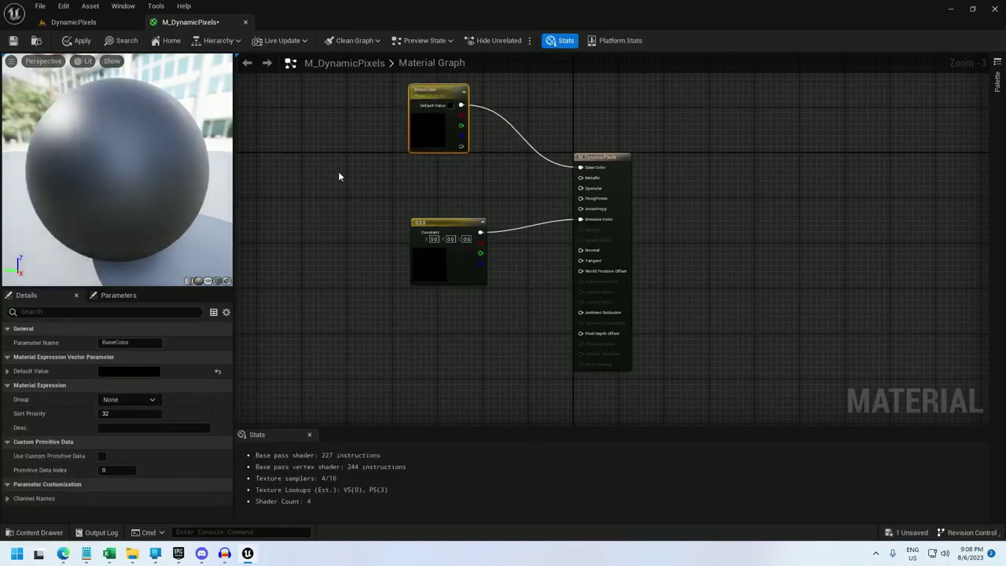
right_click(432, 221)
left_click(491, 243)
type("EmissiveColor")
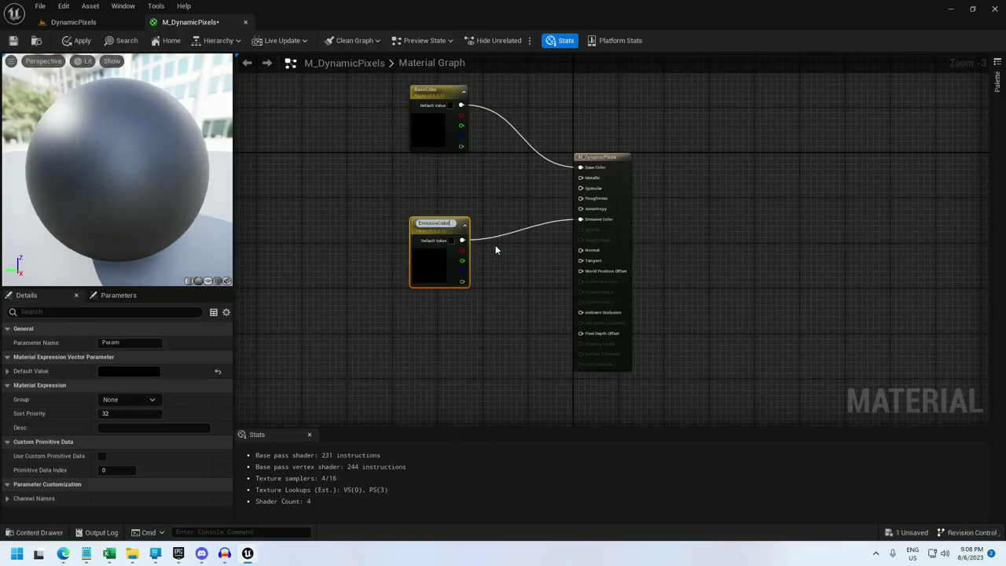
key("Return")
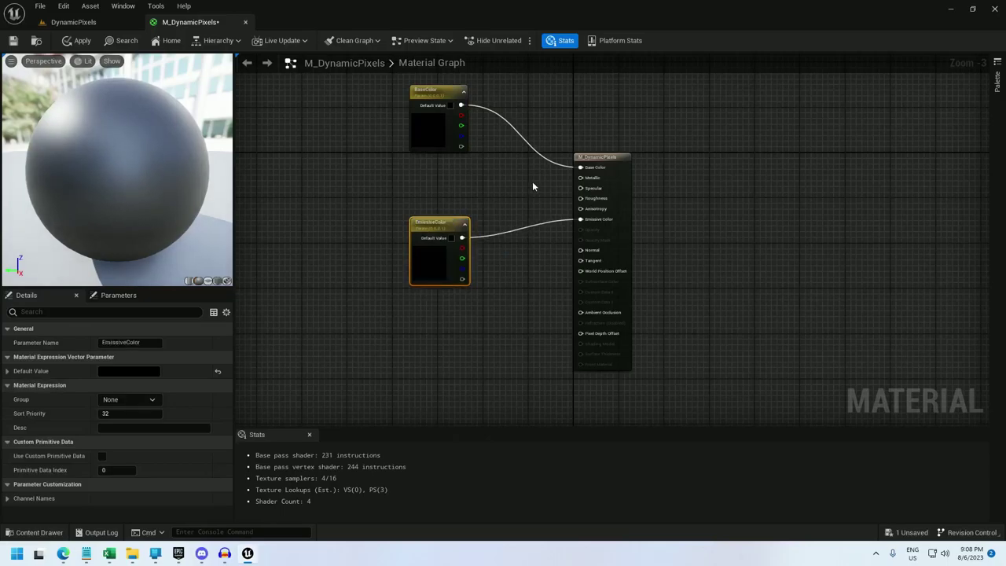
Feed Metallic with a constant of 0 and Roughness with a constant of 1, and save the material.
left_click(444, 165)
key("1")
left_click(437, 158)
key("1")
left_click(445, 188)
left_click_drag(456, 194, 476, 202)
key("Return")
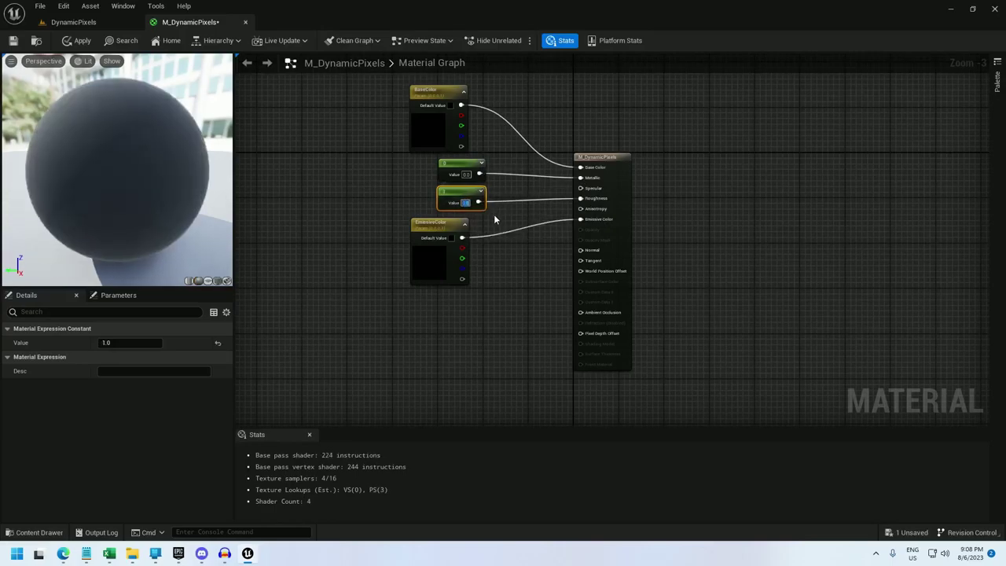
key("ctrl+s")
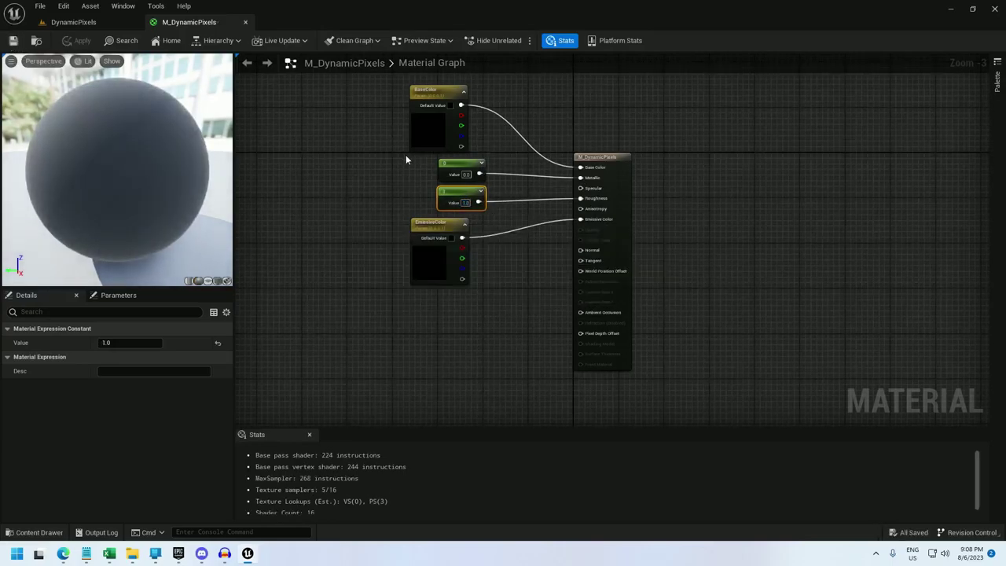
Create a material instance of M_DynamicPixels named MI_DynamicPixelsWhite.
left_click(70, 23)
key("ctrl+space")
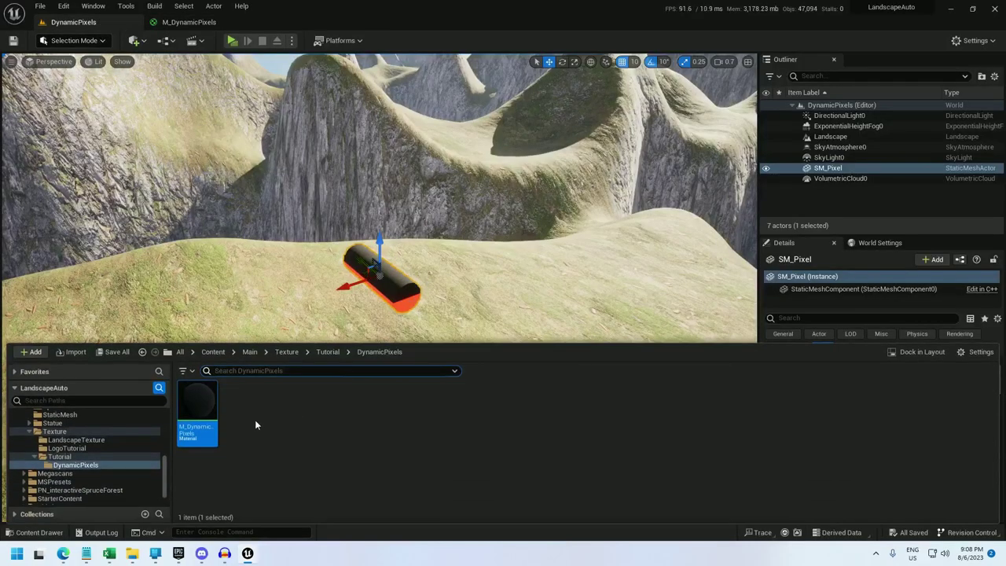
right_click(195, 402)
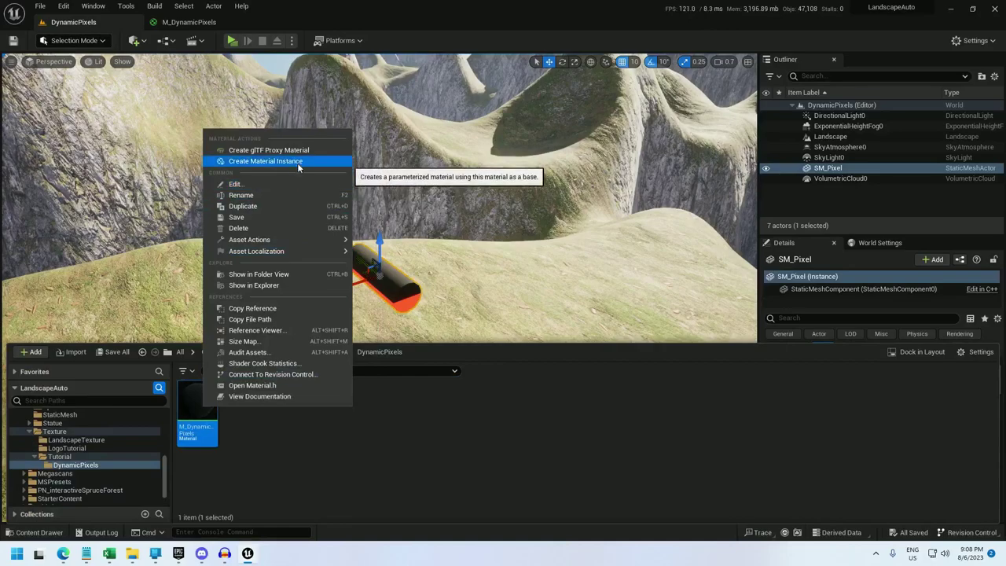
left_click(297, 161)
type("MI_DynamicPi")
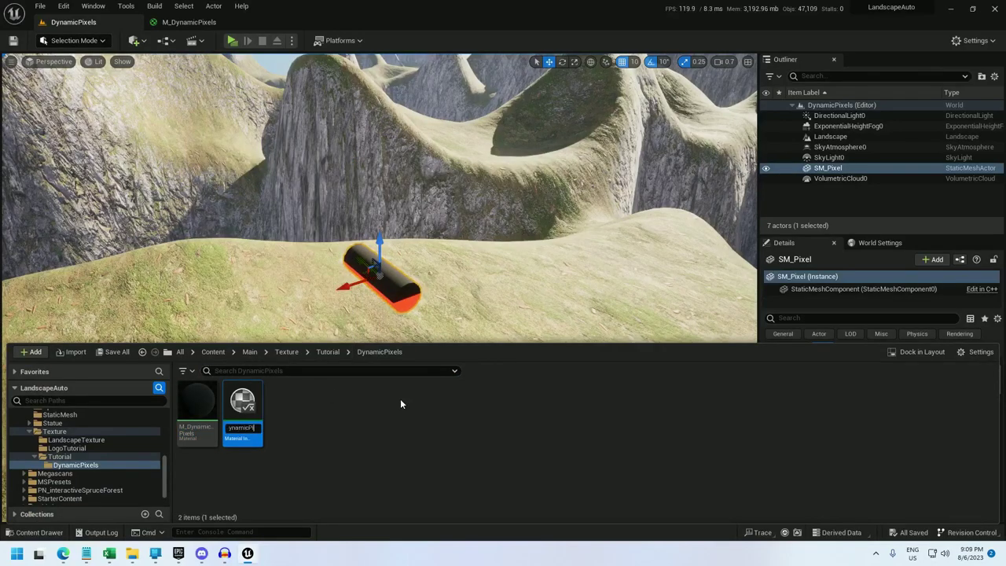
type("xelsWhite")
key("Return")
Duplicate the white material instance and name the copy MI_DynamicPixelsBlack.
key("ctrl+d")
key("Right")
key("BackSpace")
key("BackSpace")
key("BackSpace")
key("BackSpace")
key("BackSpace")
key("BackSpace")
type("Black")
key("Return")
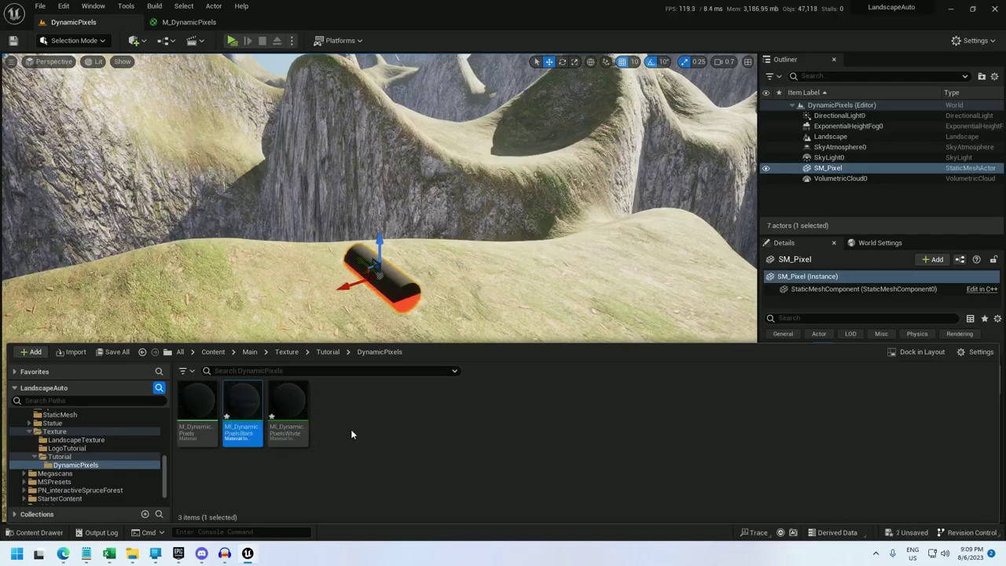
In MI_DynamicPixelsWhite, enable the BaseColor and EmissiveColor overrides and set BaseColor to white.
left_click(289, 402)
double_click(289, 402)
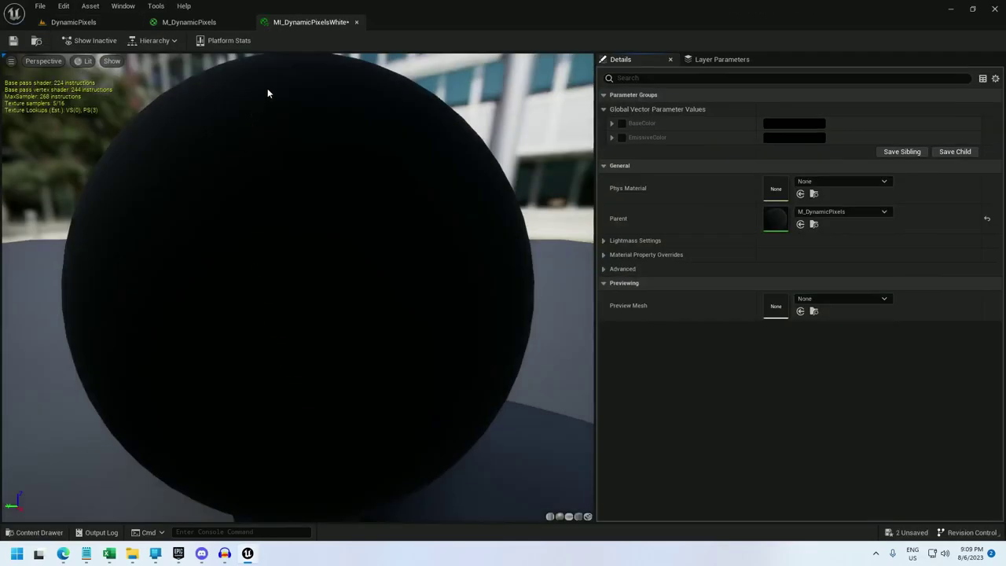
left_click(621, 137)
left_click(621, 124)
left_click(774, 124)
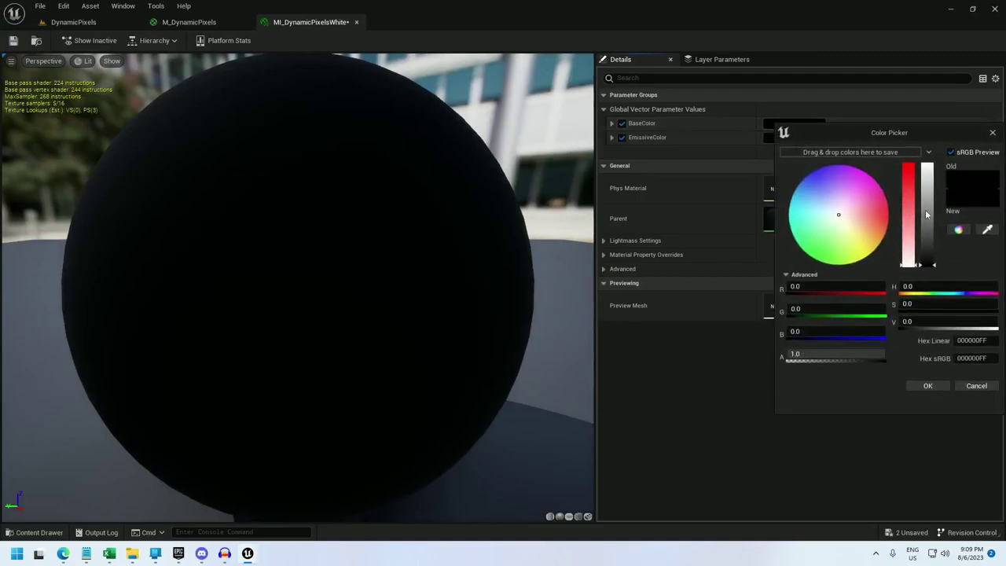
left_click_drag(926, 214, 923, 132)
left_click(927, 384)
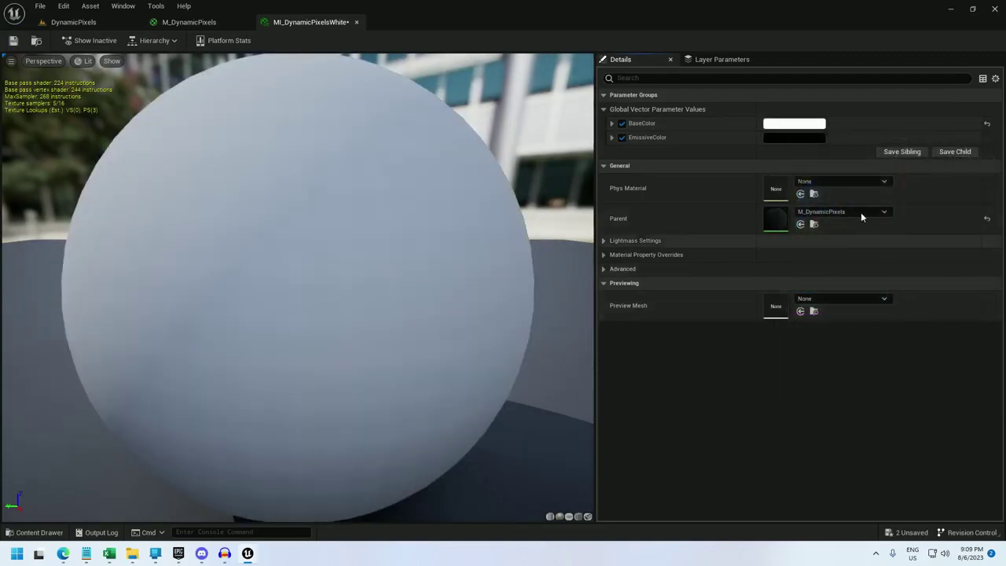
Set the EmissiveColor brightness value to 0.25, then save and close the white instance and return to the level.
left_click(794, 138)
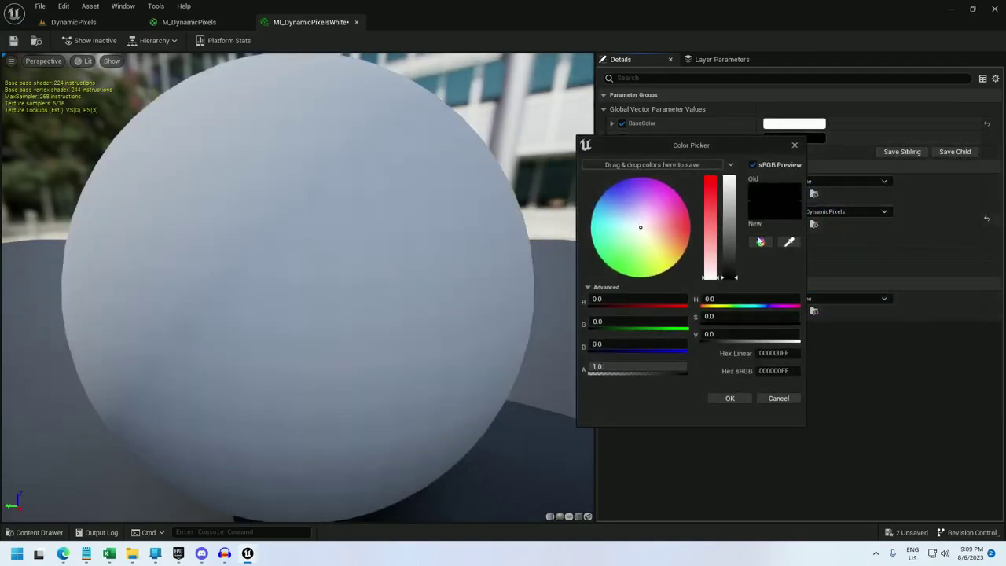
left_click(731, 334)
type("0.25")
key("Return")
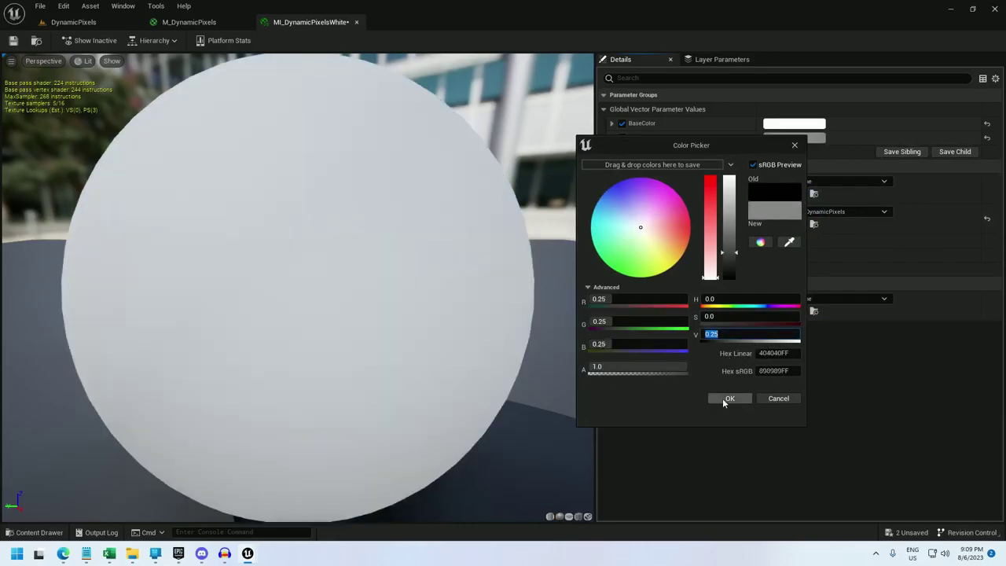
left_click(729, 397)
left_click(12, 40)
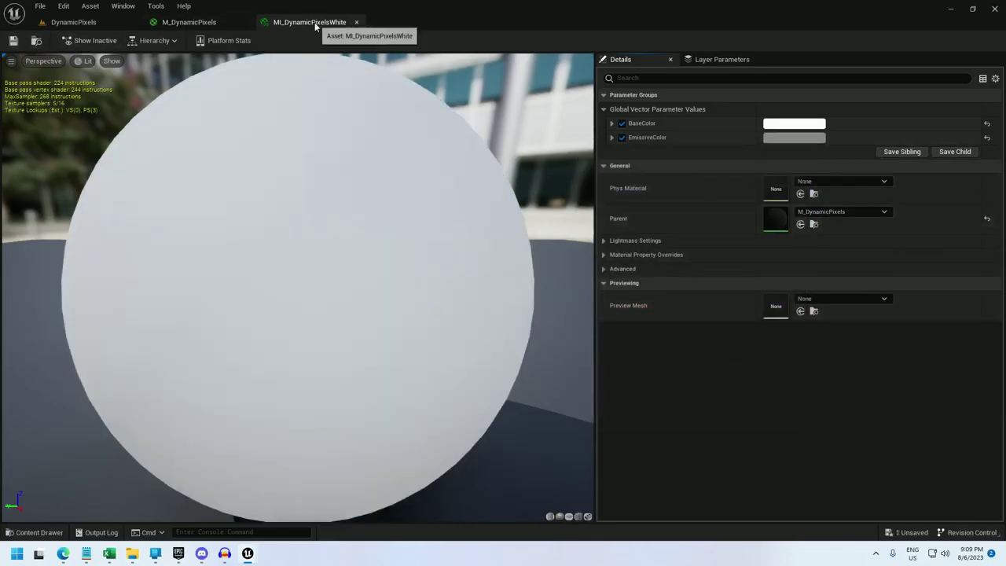
left_click(356, 22)
left_click(111, 23)
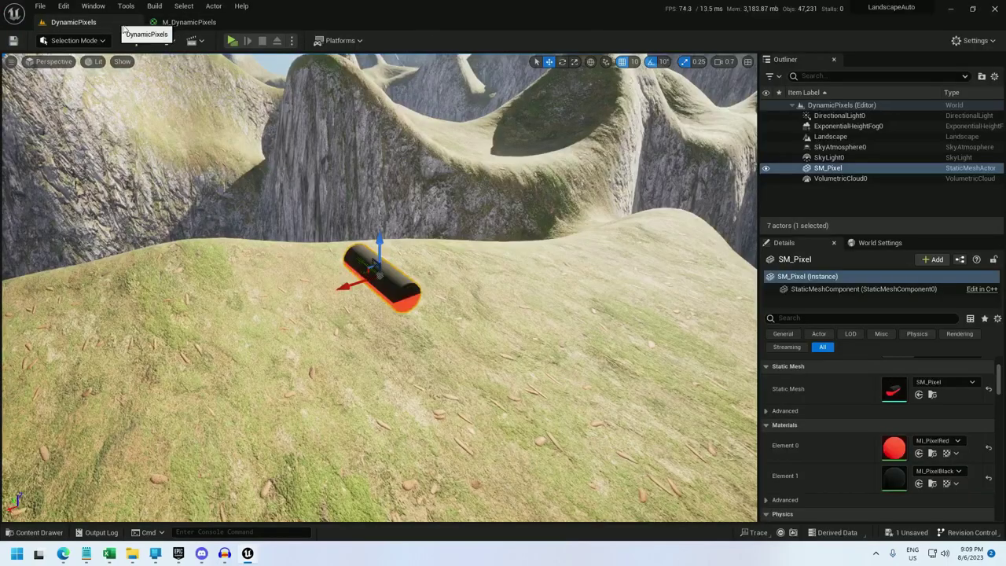
Assign MI_DynamicPixelsWhite to material Element 0 of SM_Pixel and MI_DynamicPixelsBlack to Element 1.
left_click(937, 440)
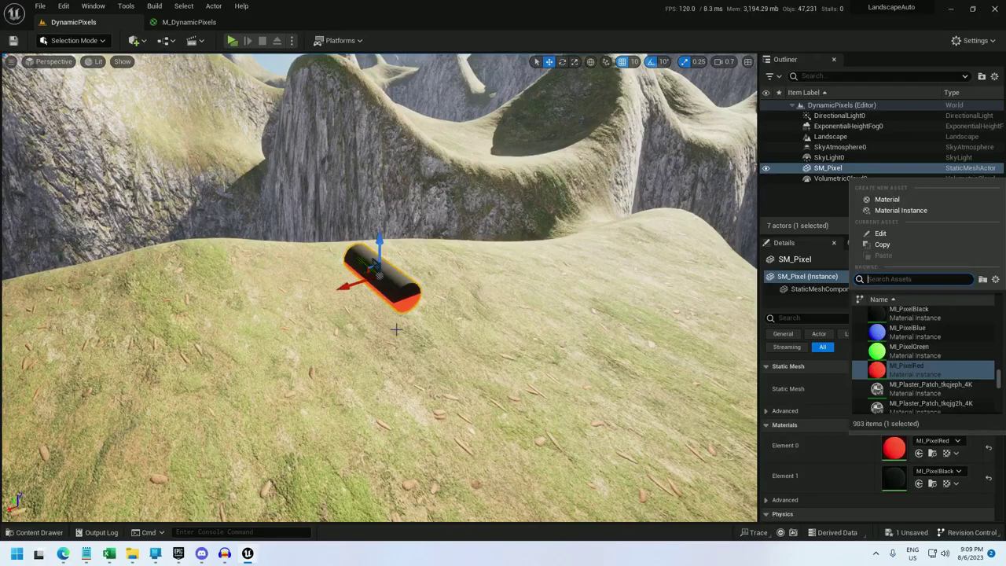
type("dynamicpi")
left_click(945, 356)
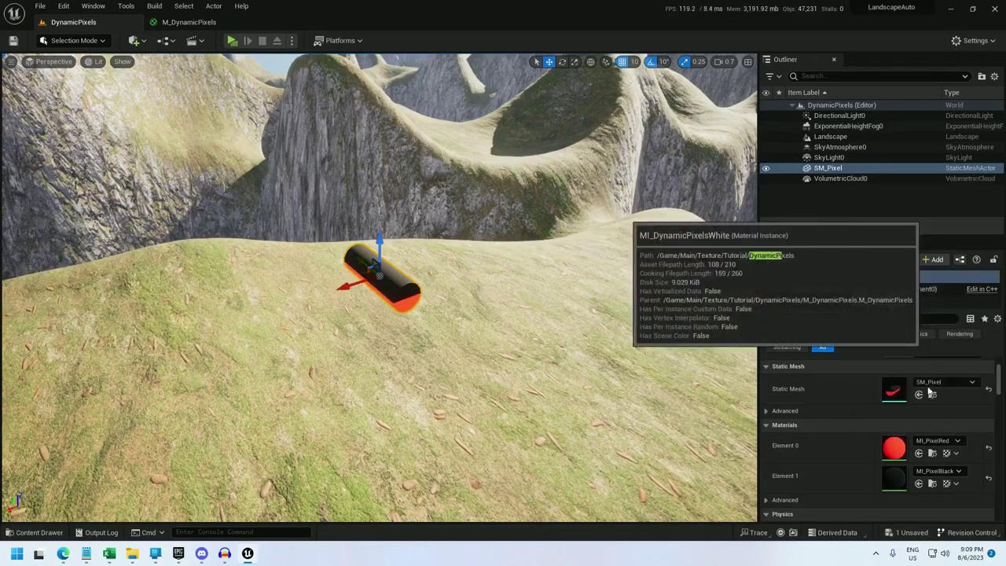
left_click(937, 471)
type("dynamicpix")
left_click(912, 366)
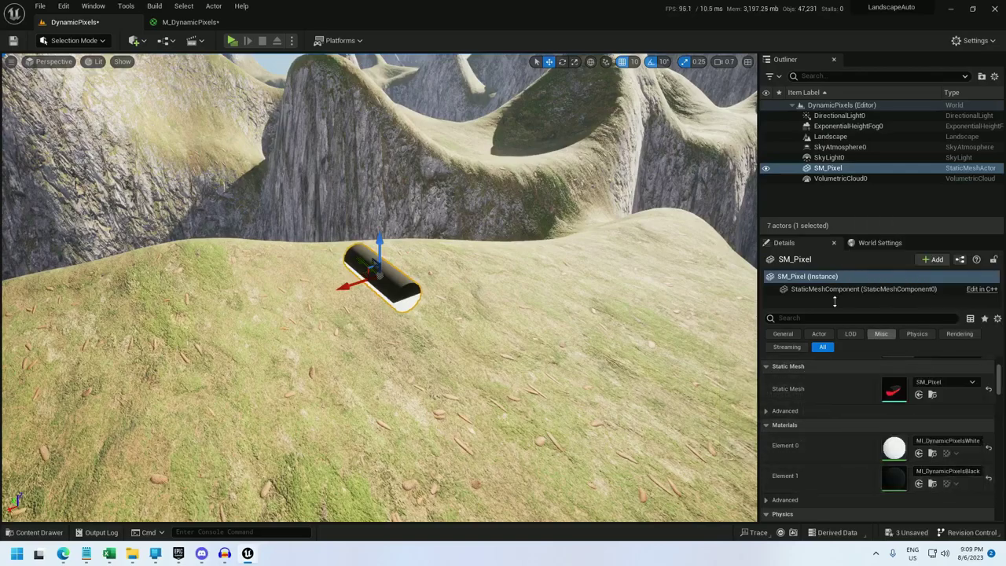
In the M_DynamicPixels graph, add a RotateAboutAxis node below EmissiveColor and connect its output to World Position Offset.
left_click(188, 22)
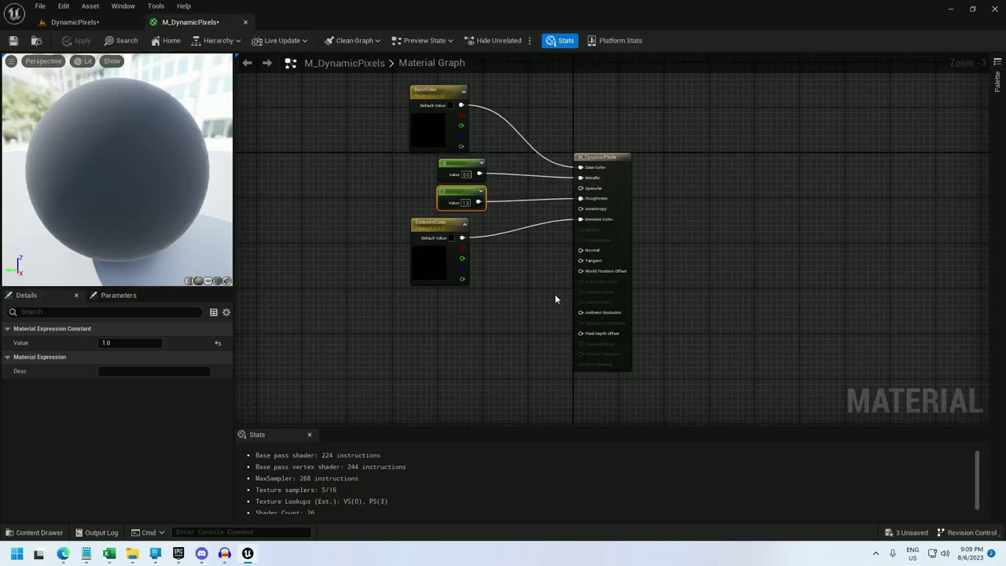
scroll(556, 297, "up", 1)
right_click_drag(521, 292, 677, 266)
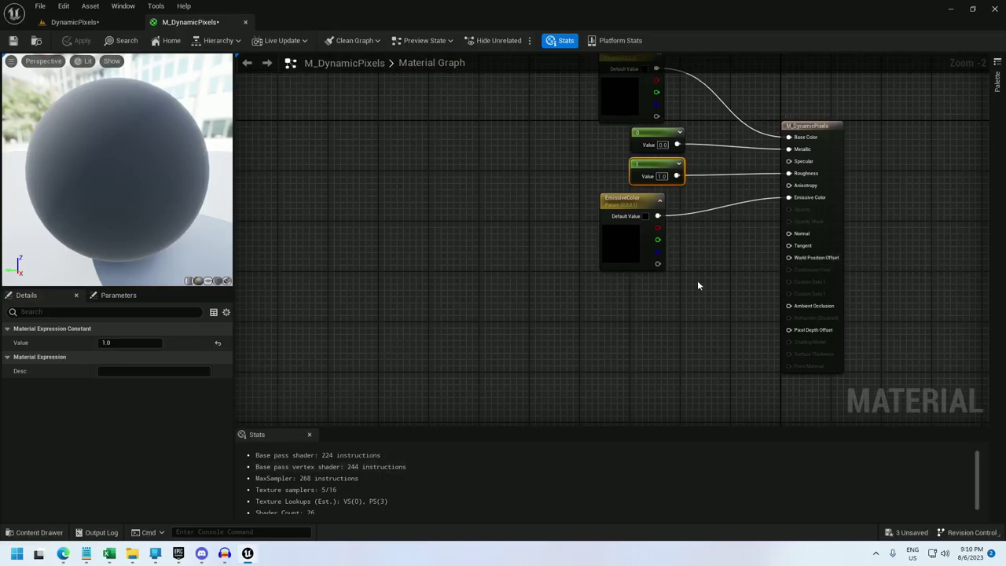
right_click(630, 290)
type("rotateabout")
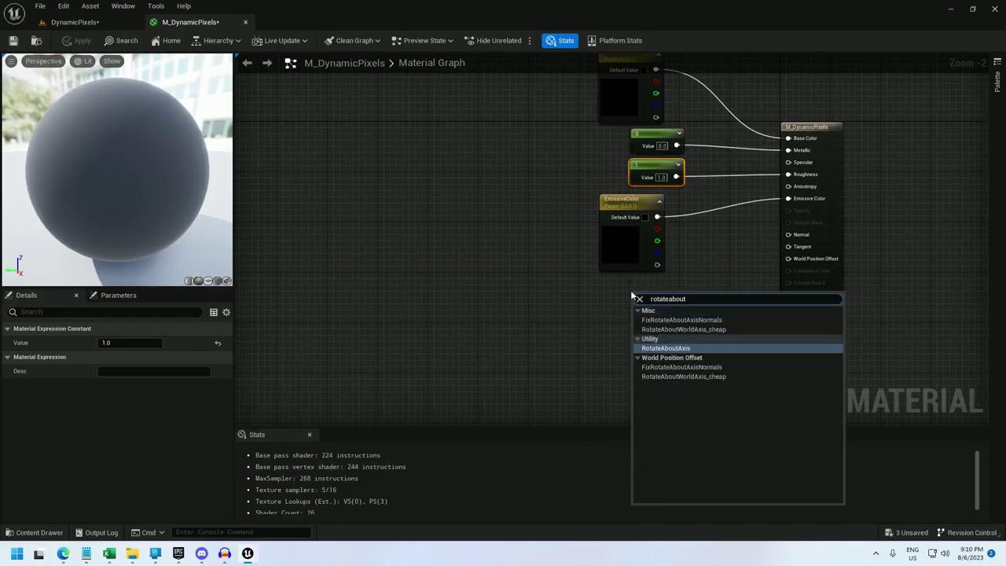
key("Return")
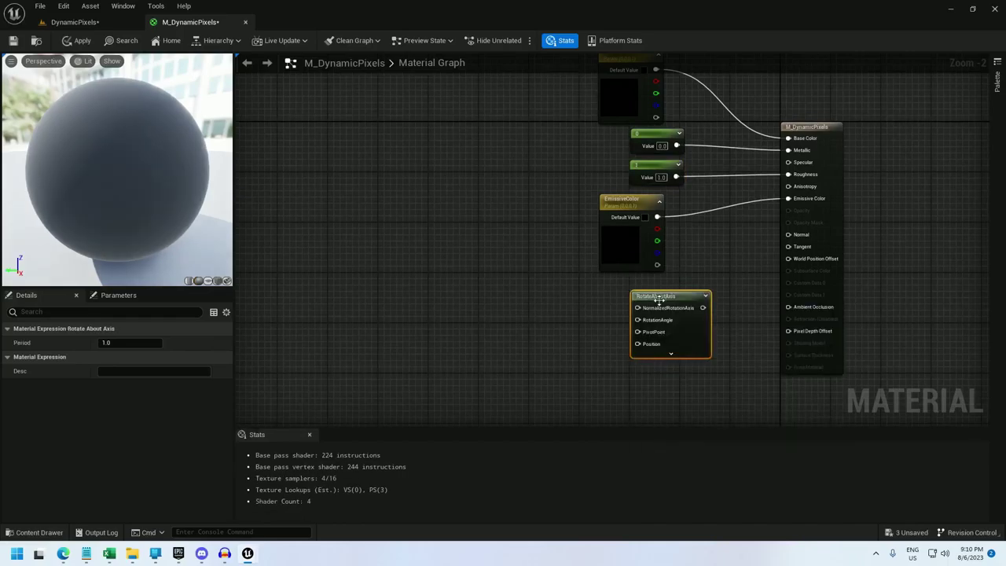
left_click_drag(715, 314, 788, 259)
right_click_drag(508, 319, 594, 294)
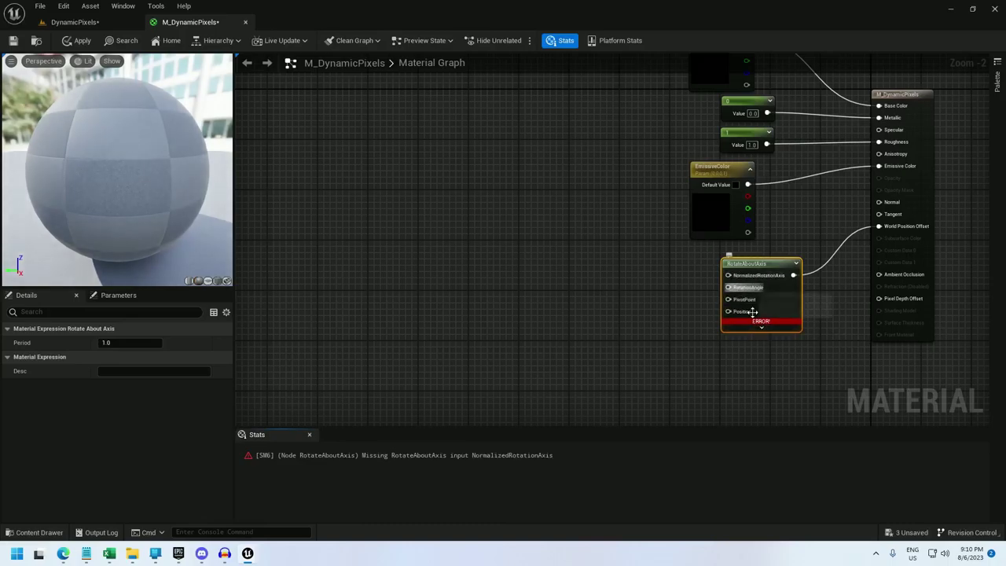
mouse_move(754, 320)
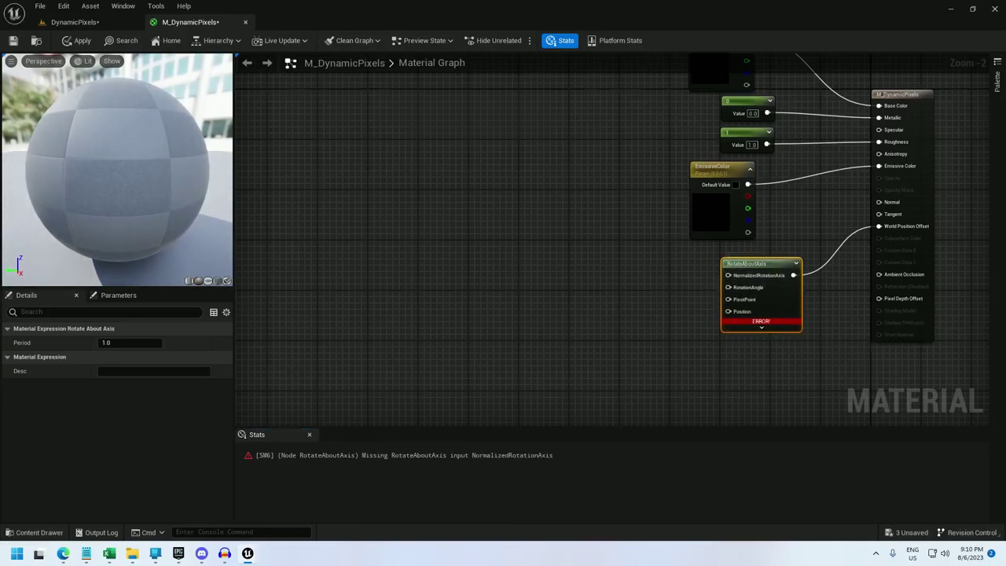
Add an Absolute World Position node to the M_DynamicPixels graph and connect its XYZ output to the Position input of RotateAboutAxis.
right_click(568, 379)
type("w")
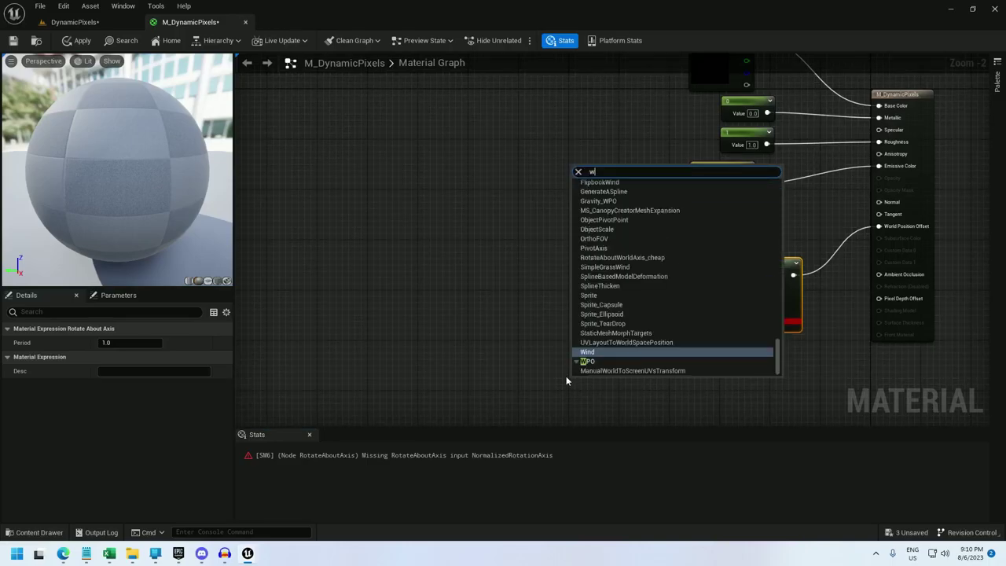
type("orld")
left_click(621, 197)
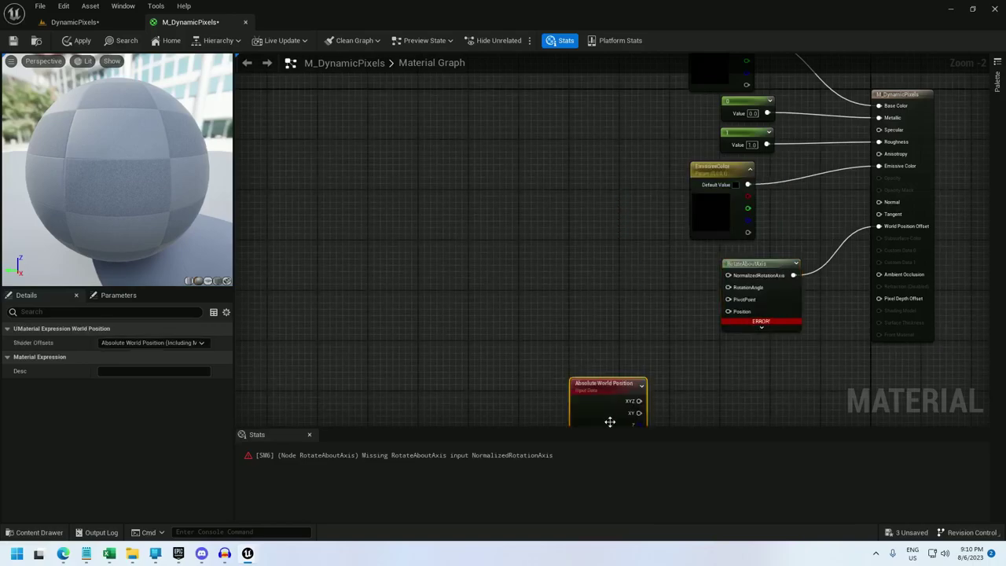
left_click_drag(638, 401, 729, 312)
Add an ObjectPivotPoint node above Absolute World Position and connect its Mesh Particle Pivot Location to the PivotPoint input of RotateAboutAxis.
right_click(576, 318)
type("objectpiv")
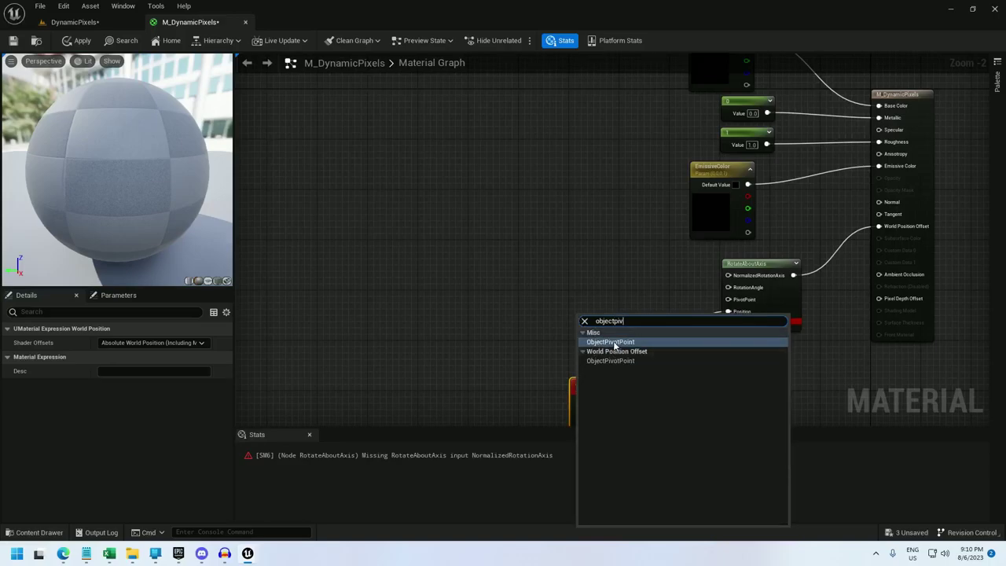
left_click(609, 342)
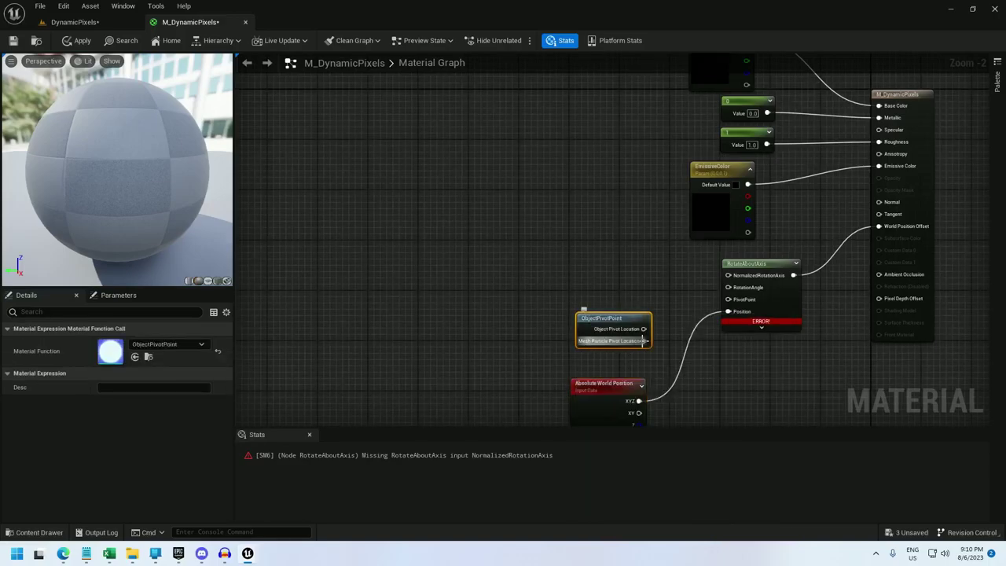
left_click_drag(644, 340, 730, 301)
left_click_drag(626, 312, 619, 340)
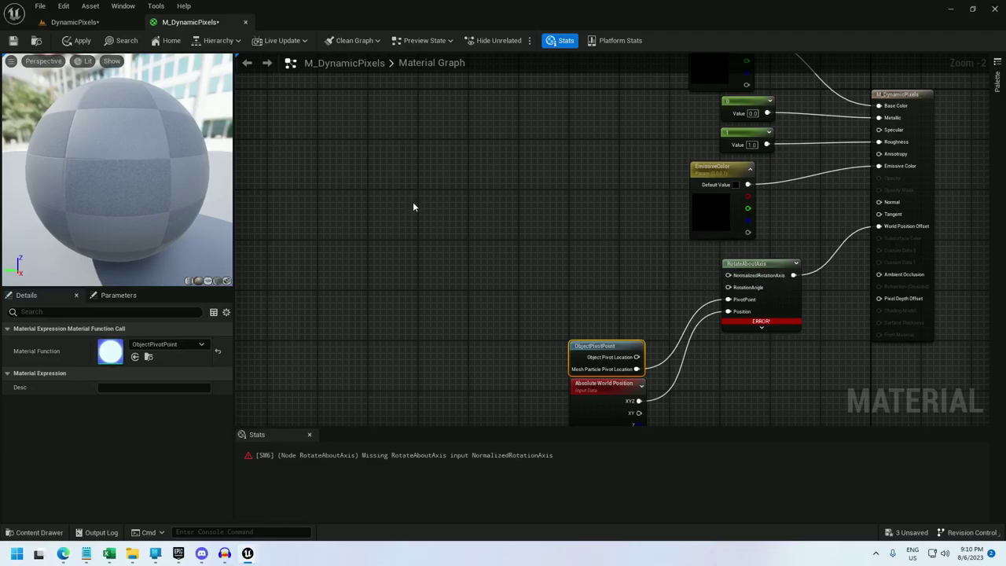
Check the pixel's orientation in the level, then add a three-component constant vector to the material graph with Y set to 1.
left_click(74, 22)
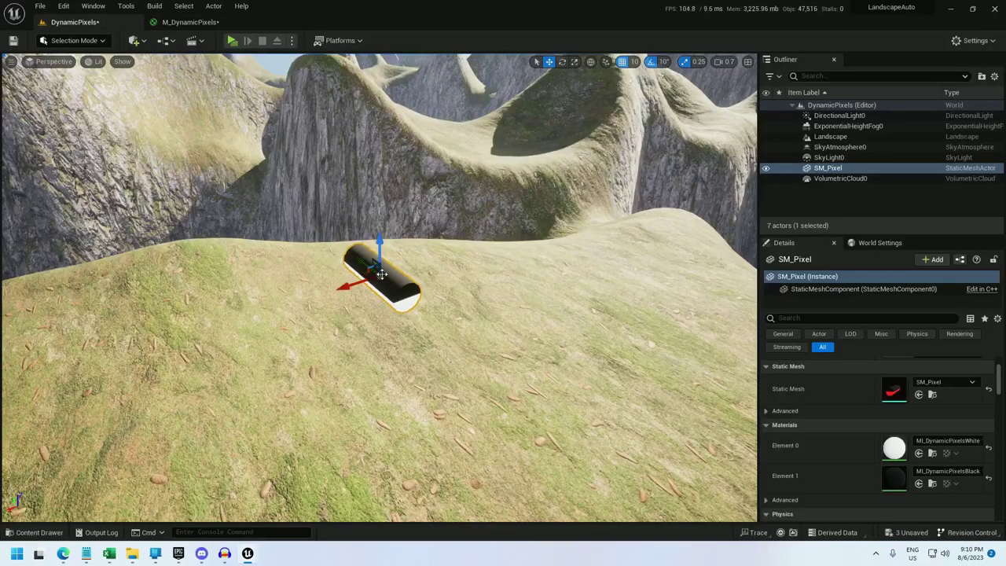
left_click(196, 24)
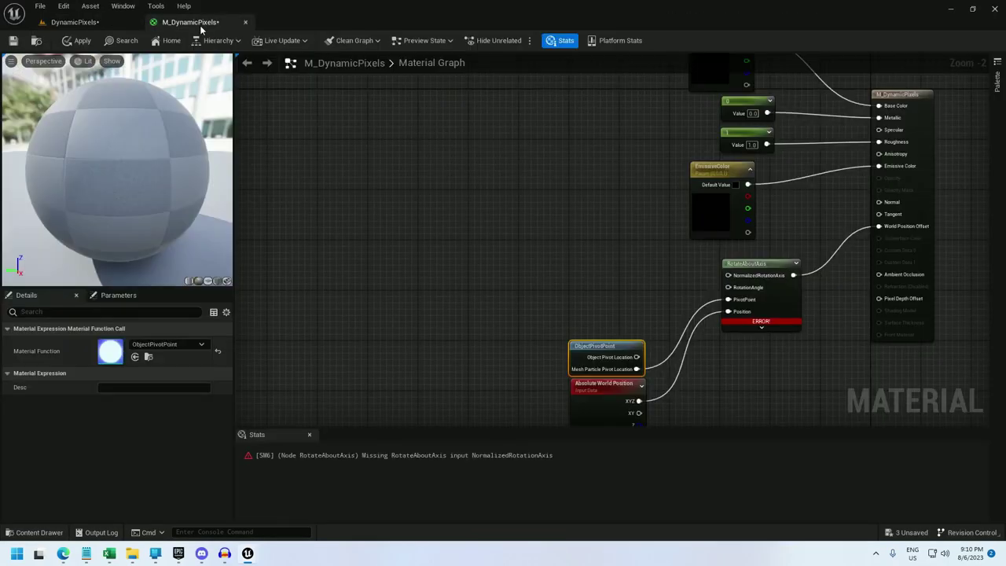
left_click(481, 247)
right_click(491, 226)
left_click(478, 228)
key("3")
left_click(477, 228)
left_click(522, 253)
type("1")
key("Return")
Feed the constant vector into a new TransformVector node with its source set to Instance & Particle Space.
left_click_drag(542, 241, 601, 241)
type("transform vecto")
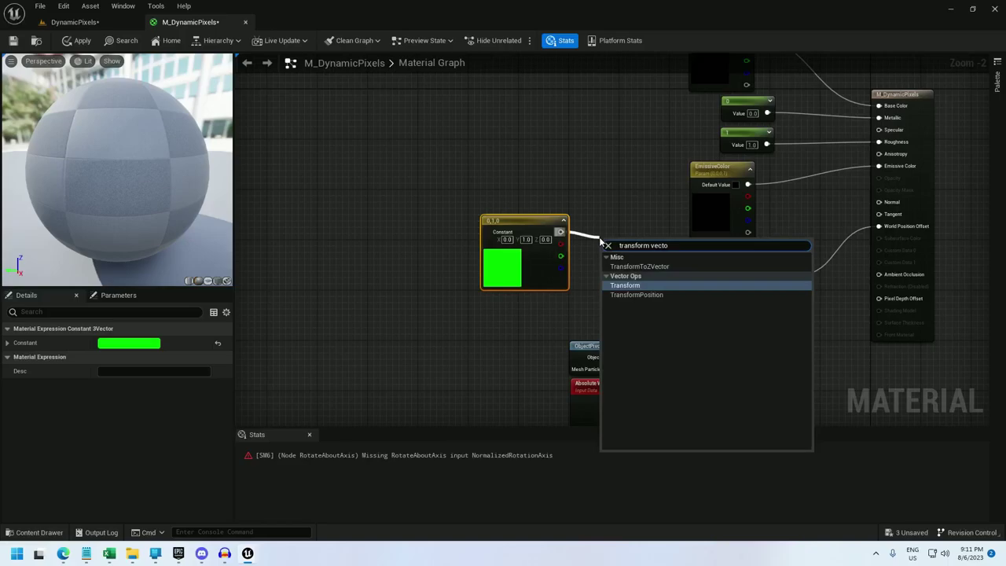
key("Return")
left_click(154, 342)
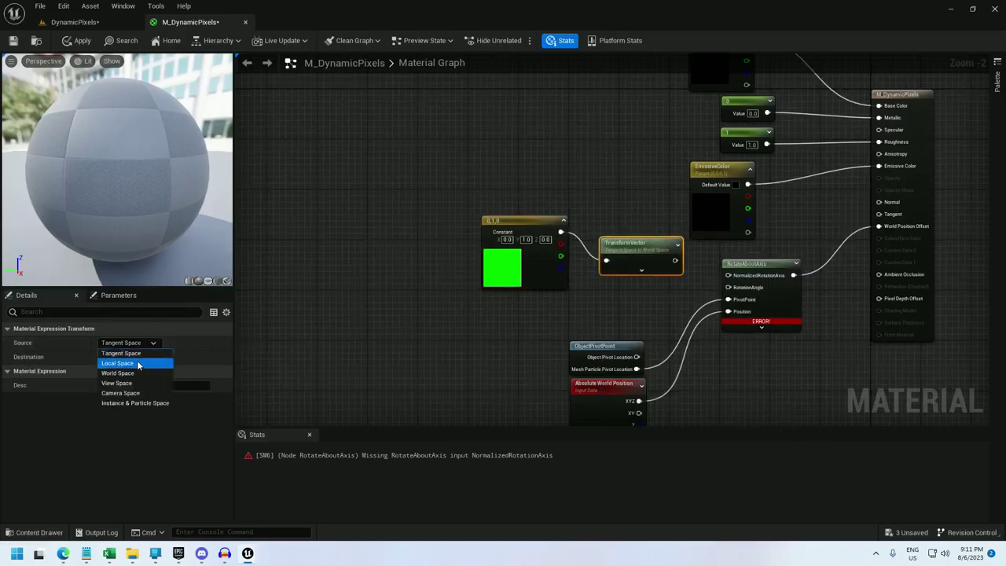
left_click(134, 402)
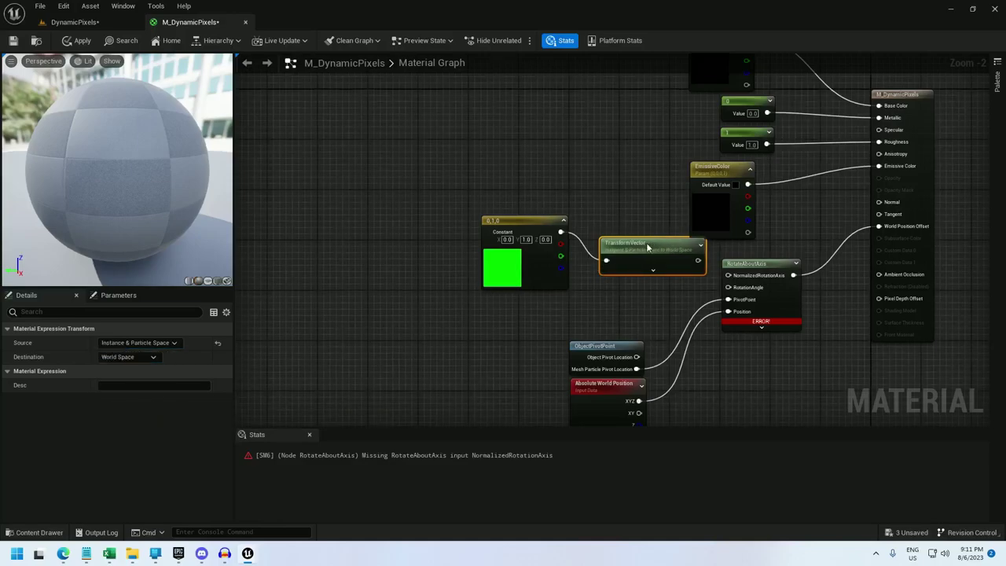
Connect TransformVector to NormalizedRotationAxis, collapse the constant's preview and tidy both nodes up and away from RotateAboutAxis.
left_click_drag(640, 253, 727, 275)
mouse_move(602, 289)
left_mouse_down()
mouse_move(479, 220)
mouse_move(595, 285)
mouse_move(584, 283)
left_mouse_up()
left_click(563, 221)
left_click_drag(583, 201, 542, 219)
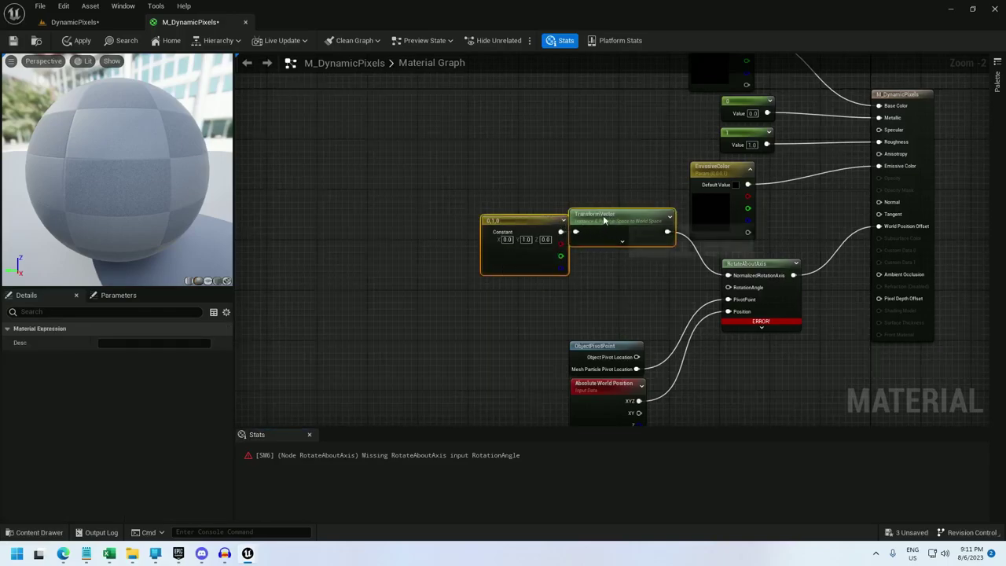
left_click_drag(608, 216, 556, 188)
left_click(565, 227)
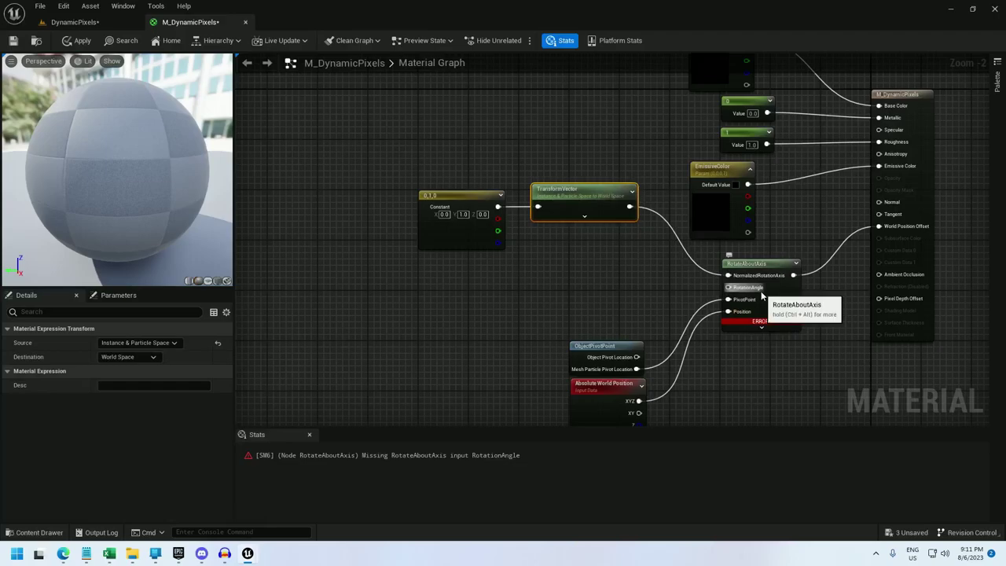
Add a Constant node with value 0.25 and connect it to the RotationAngle input of RotateAboutAxis.
left_click(591, 270)
left_click(591, 271)
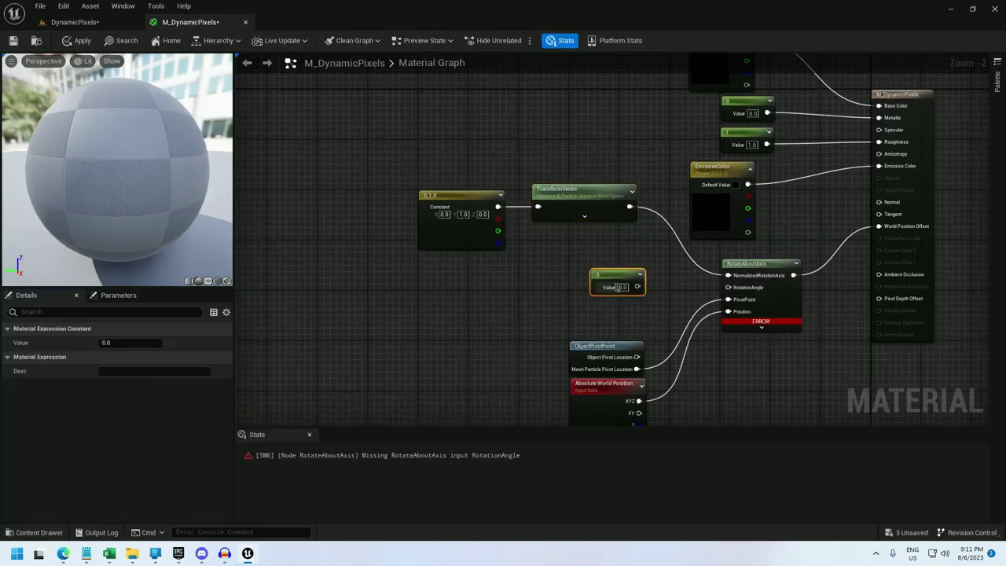
left_click(622, 288)
type("0.25")
key("Return")
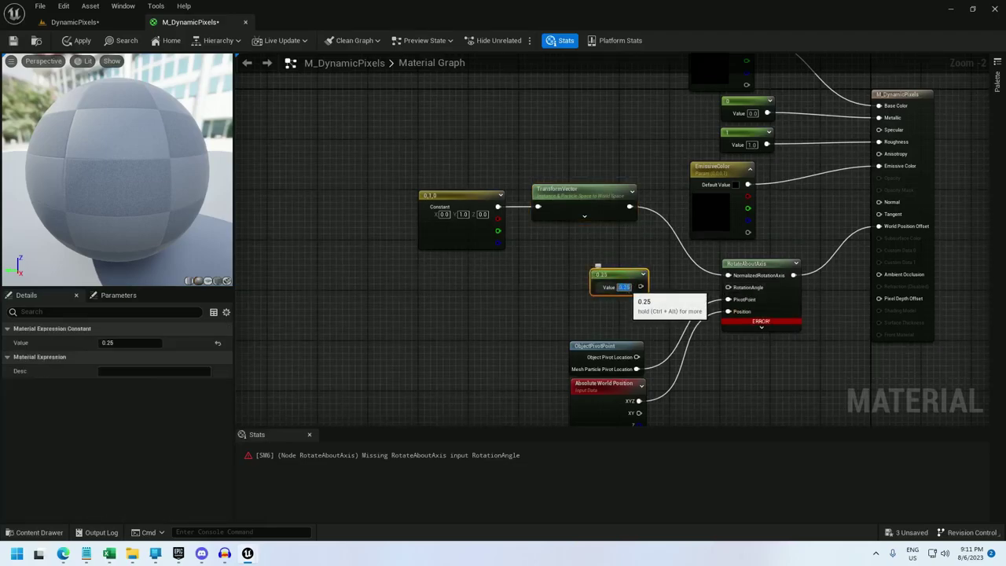
left_click_drag(638, 287, 746, 291)
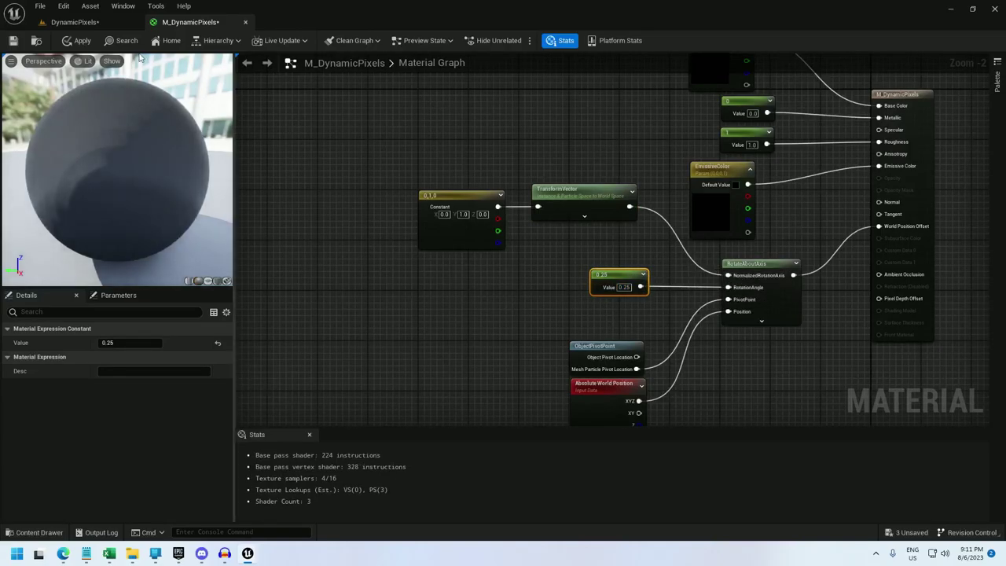
Apply the M_DynamicPixels changes, inspect the rotated SM_Pixel in the level and return to the material graph.
left_click(82, 41)
left_click(82, 29)
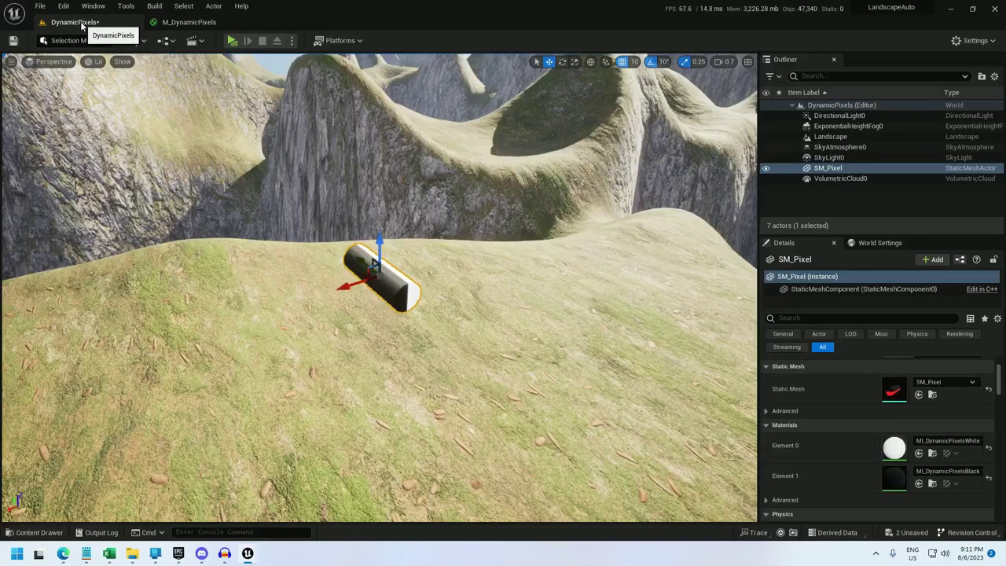
right_click_drag(345, 251, 275, 272)
right_click_drag(402, 267, 397, 263)
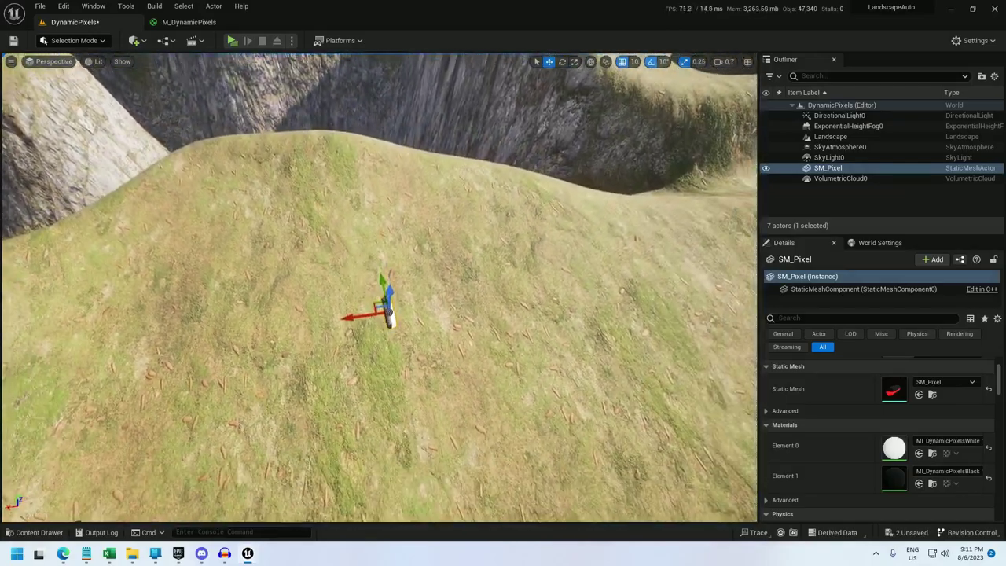
left_click(193, 22)
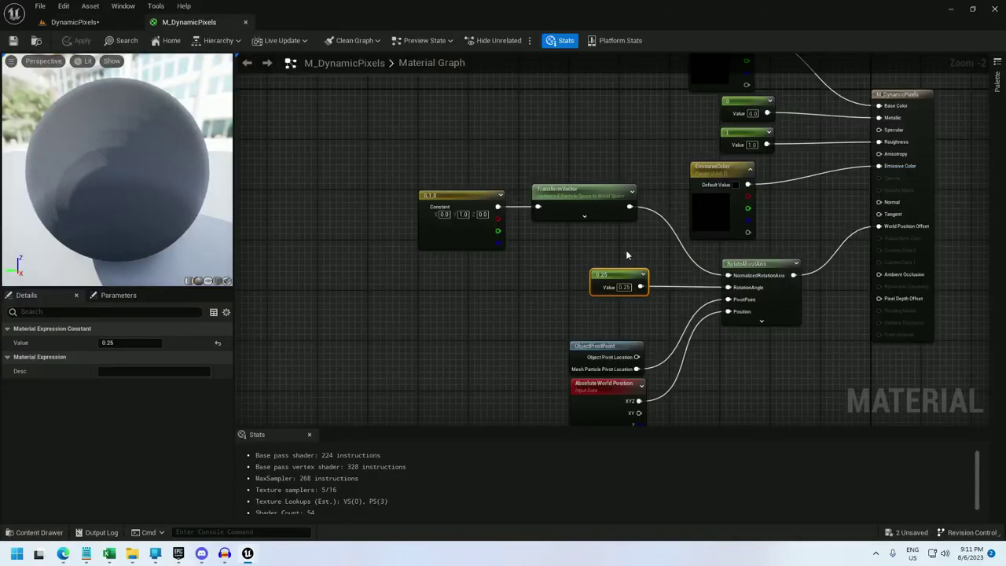
scroll(646, 253, "down", 2)
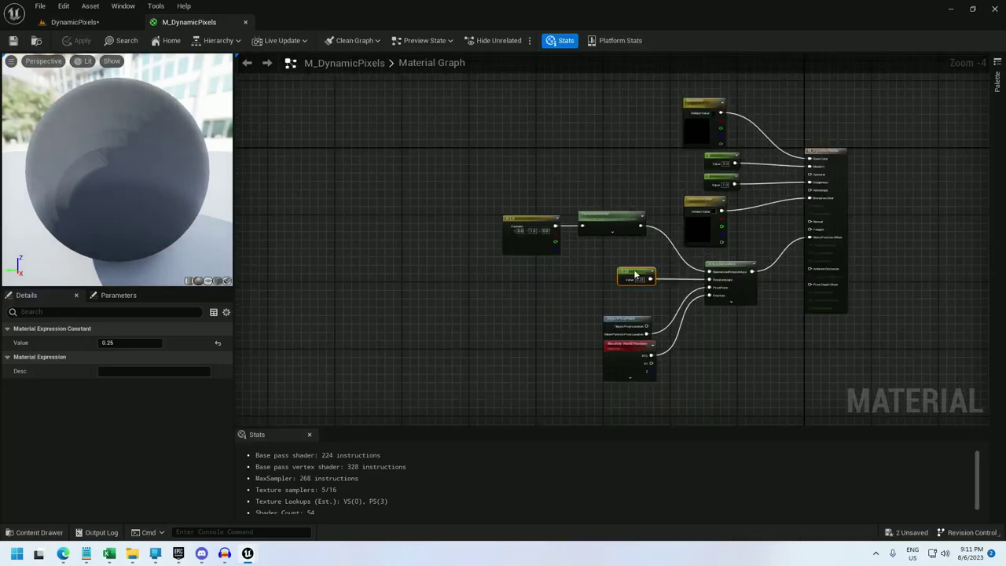
Return to the level and create a Render Target named RT_DynamicPixels in the DynamicPixels content folder.
left_click(66, 27)
right_click_drag(470, 190, 472, 110)
right_click_drag(401, 216, 397, 227)
key("ctrl+space")
right_click(392, 436)
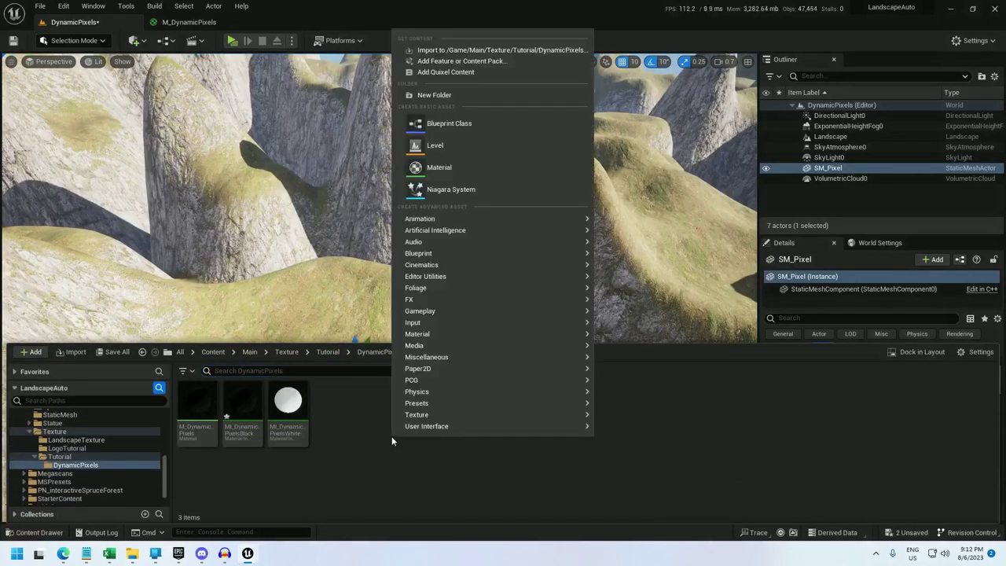
mouse_move(505, 418)
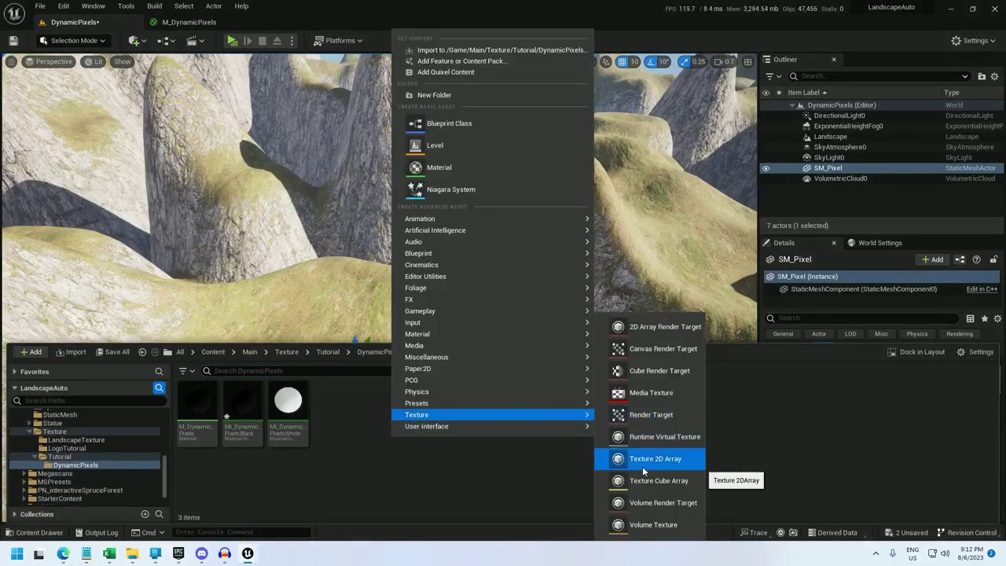
left_click(649, 415)
type("RT")
type("_DynamicPi")
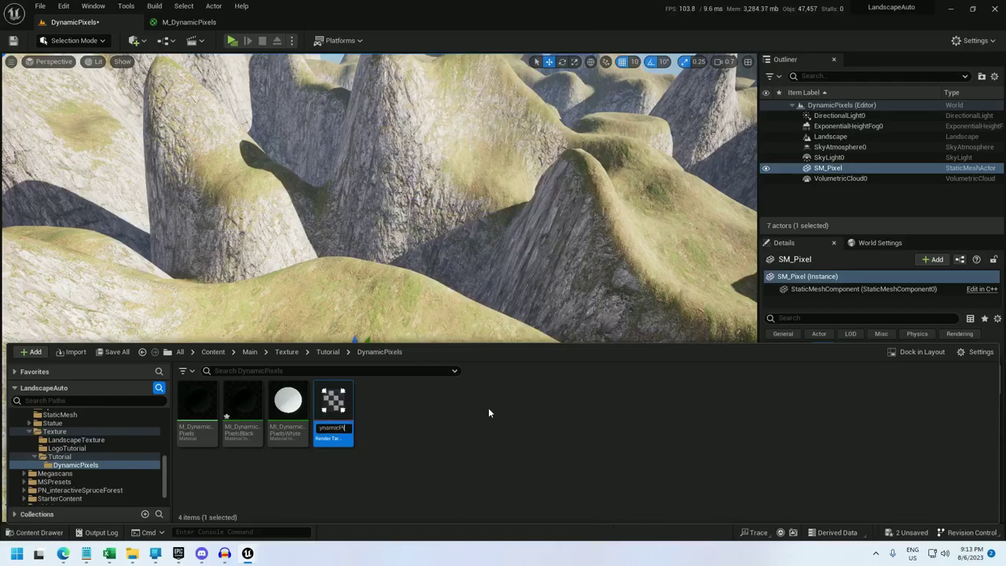
type("xels")
key("Return")
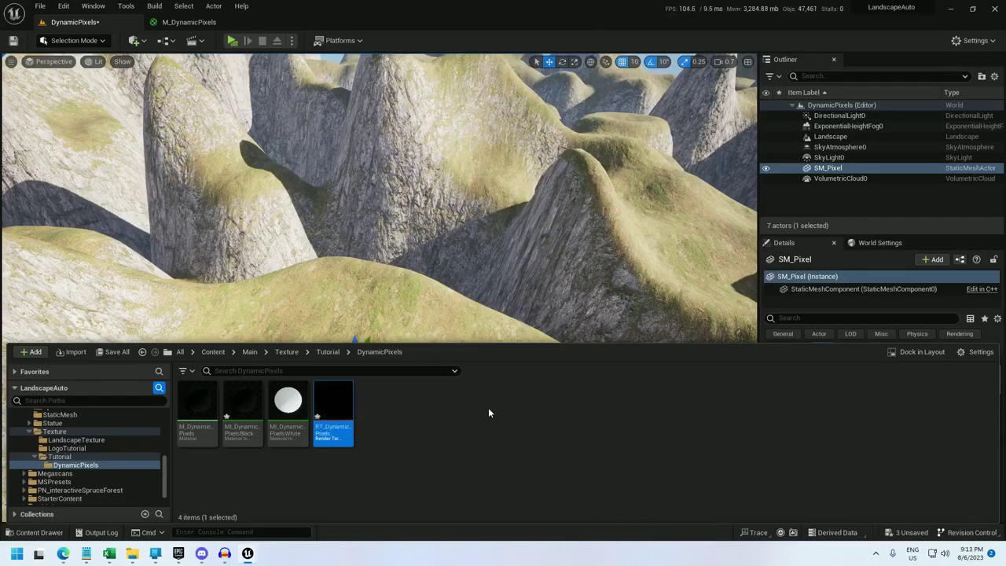
Create a Blueprint Class based on Actor in the DynamicPixels folder and name it BP_DynamicCamera.
right_click(389, 412)
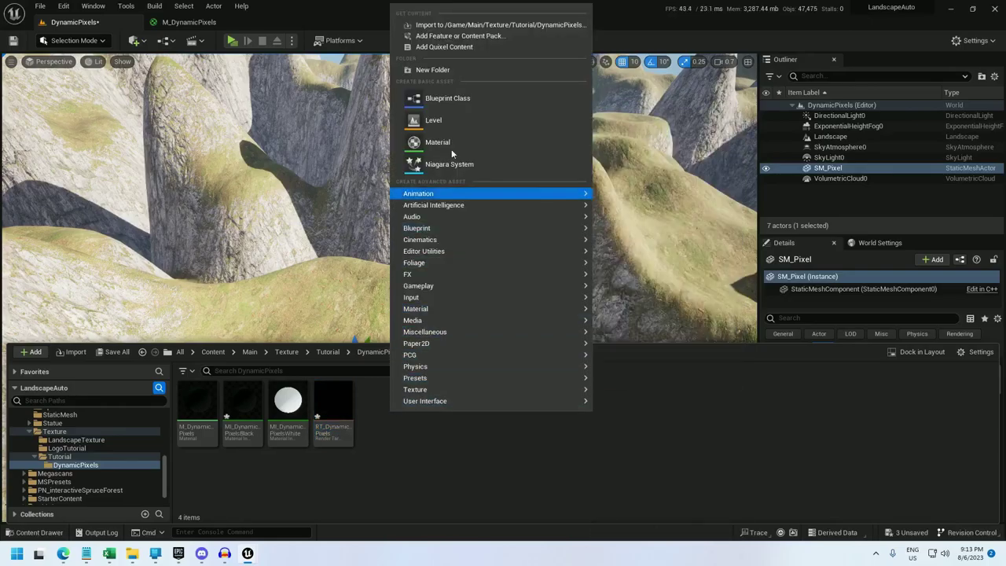
left_click(452, 101)
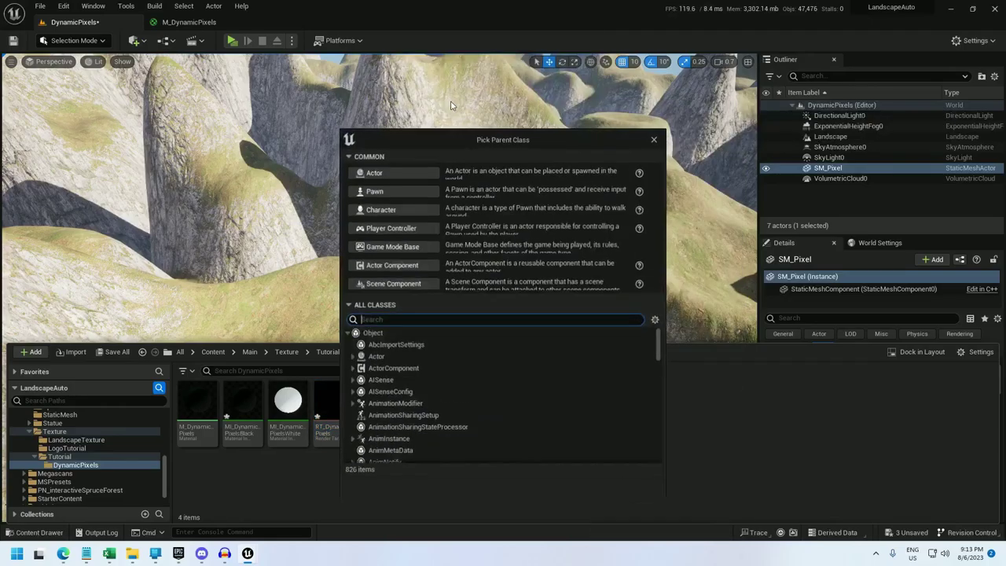
left_click(365, 172)
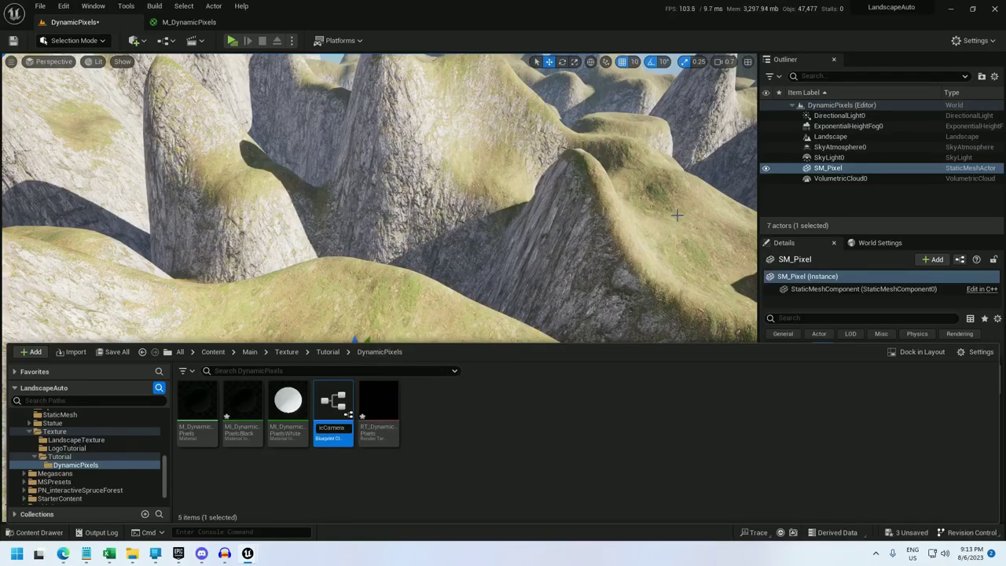
key("Return")
Open BP_DynamicCamera and add a SceneCaptureComponent2D under its root.
double_click(198, 402)
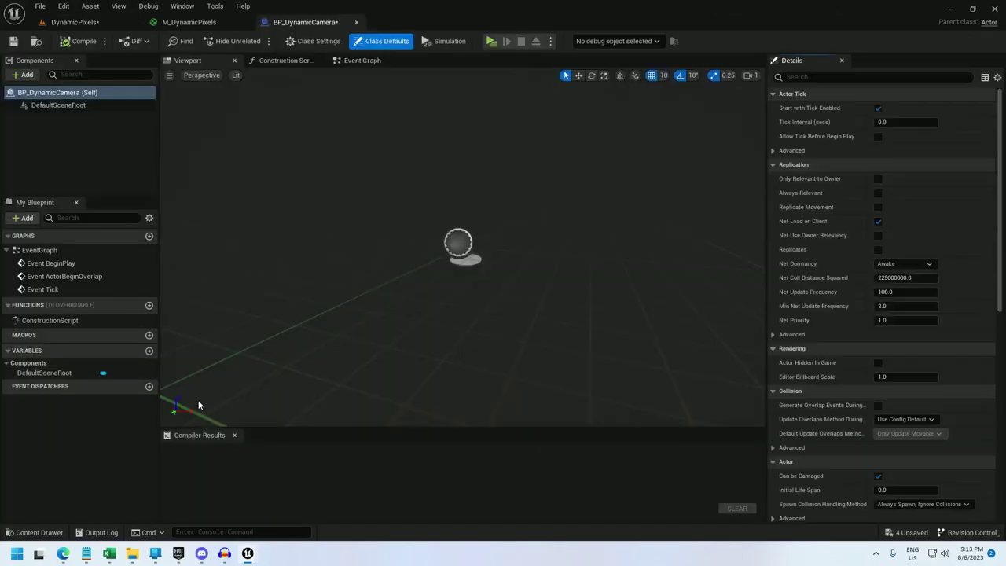
left_click(33, 76)
type("sc")
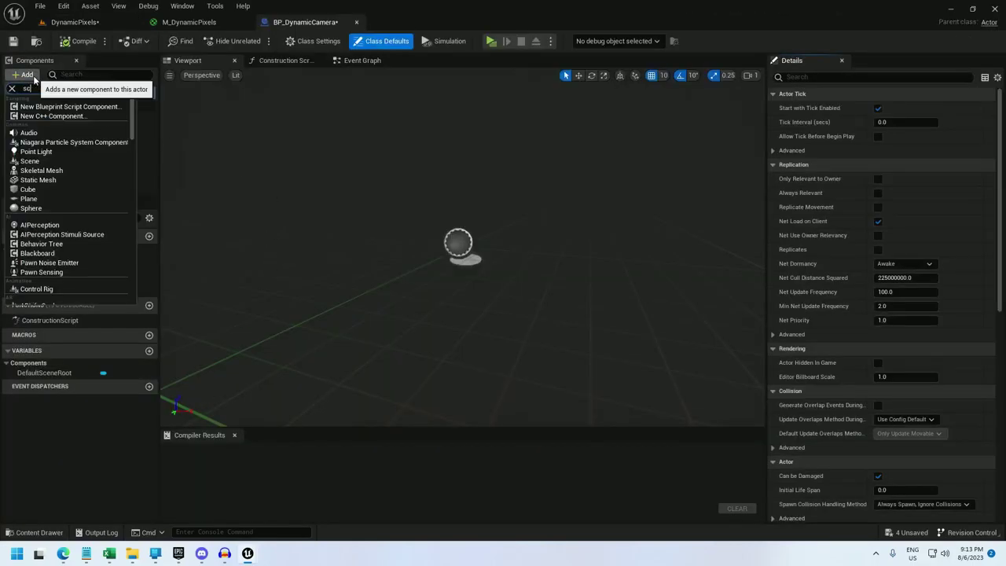
type("ene")
left_click(63, 103)
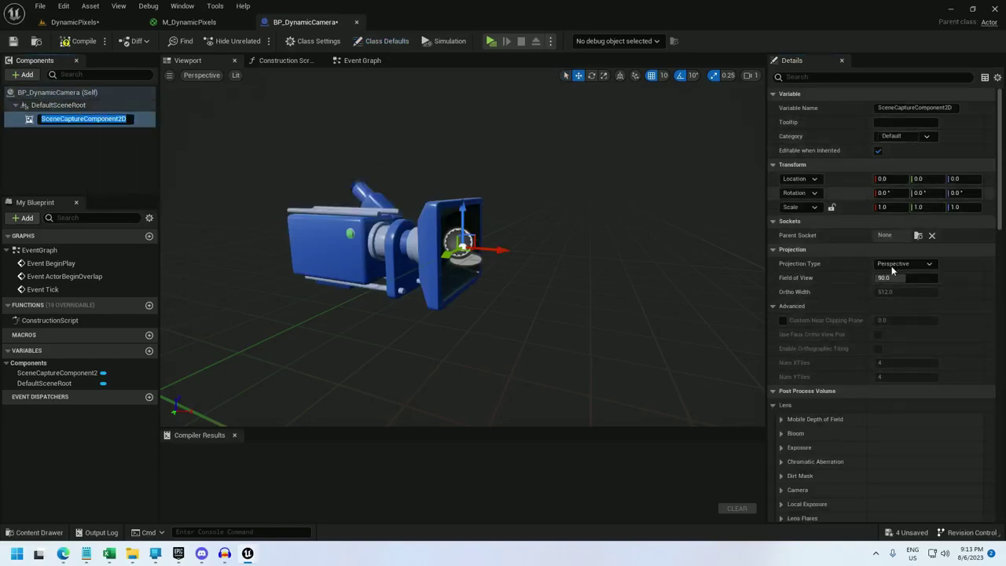
Set the scene capture component's Texture Target to RT_DynamicPixels and its Primitive Render Mode to Render Scene Primitives.
scroll(902, 358, "down", 4)
scroll(902, 354, "down", 15)
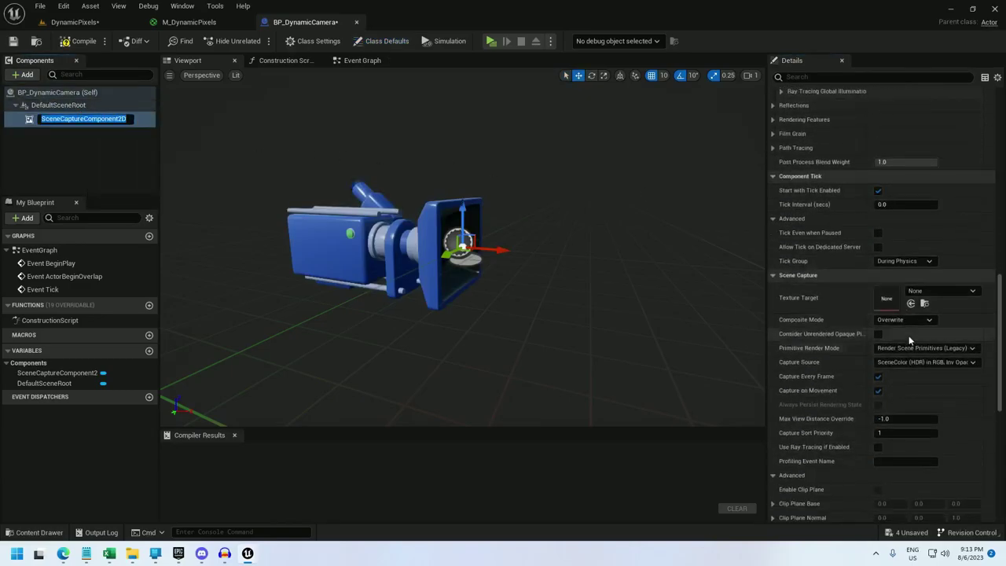
left_click(939, 292)
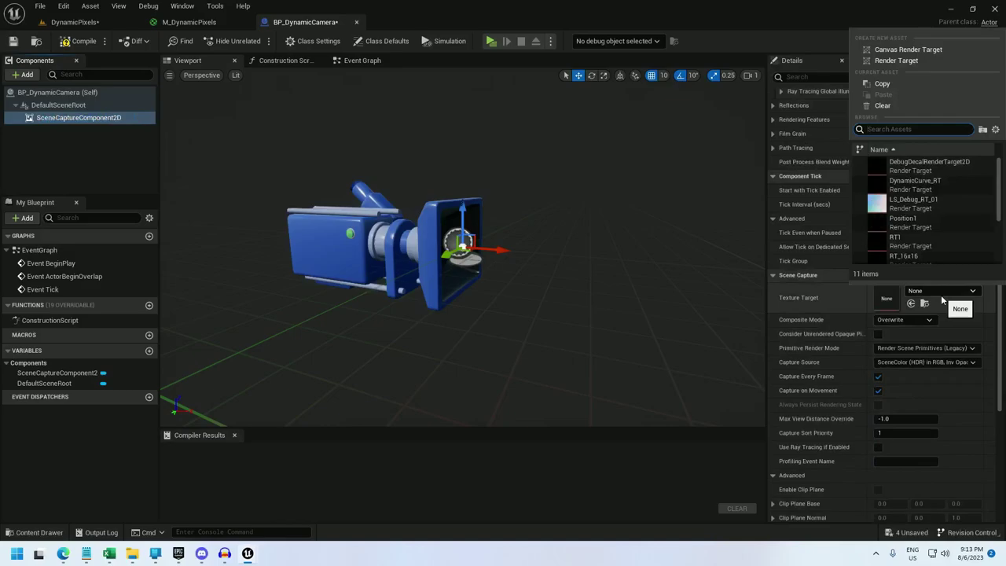
type("rt_dy")
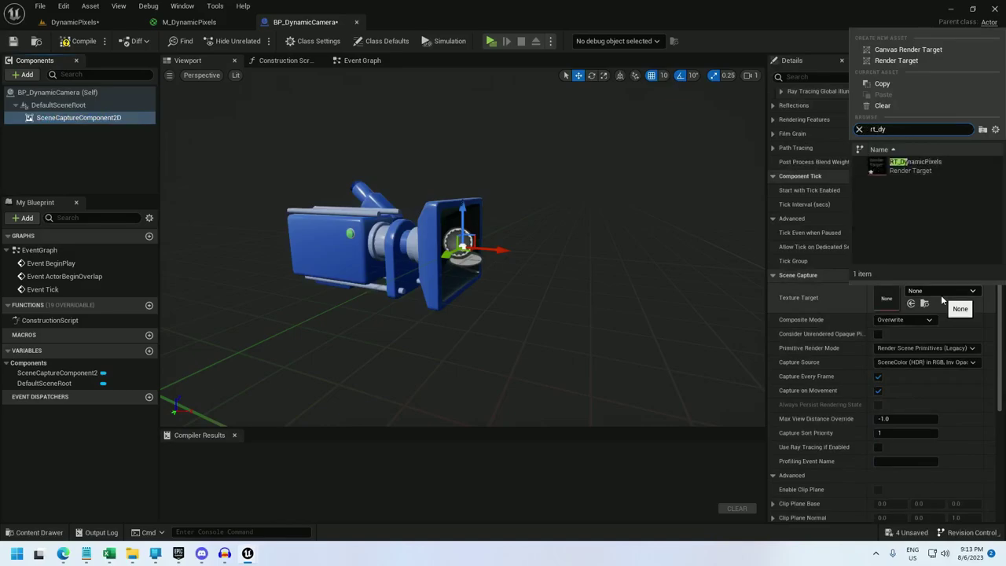
left_click(917, 167)
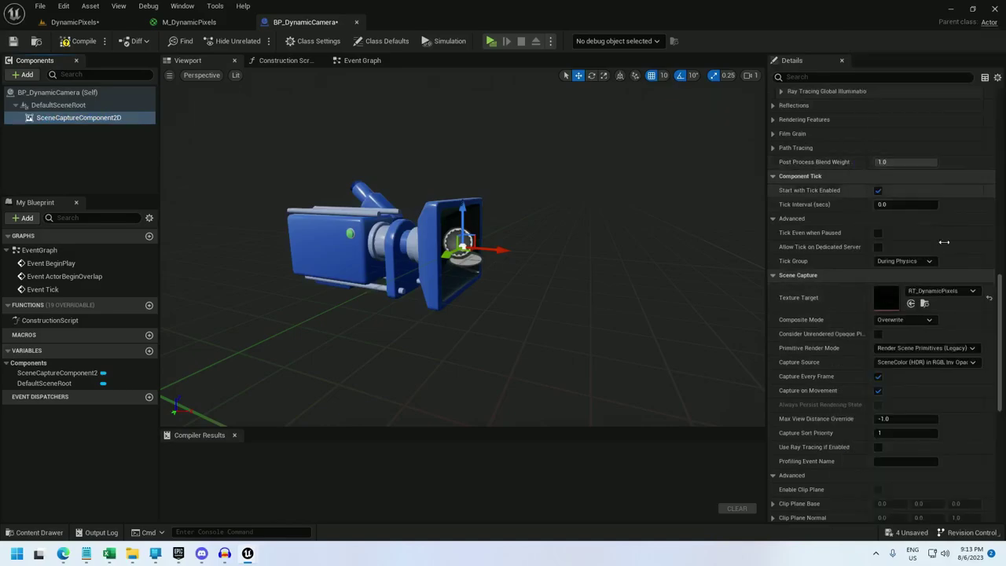
left_click(907, 349)
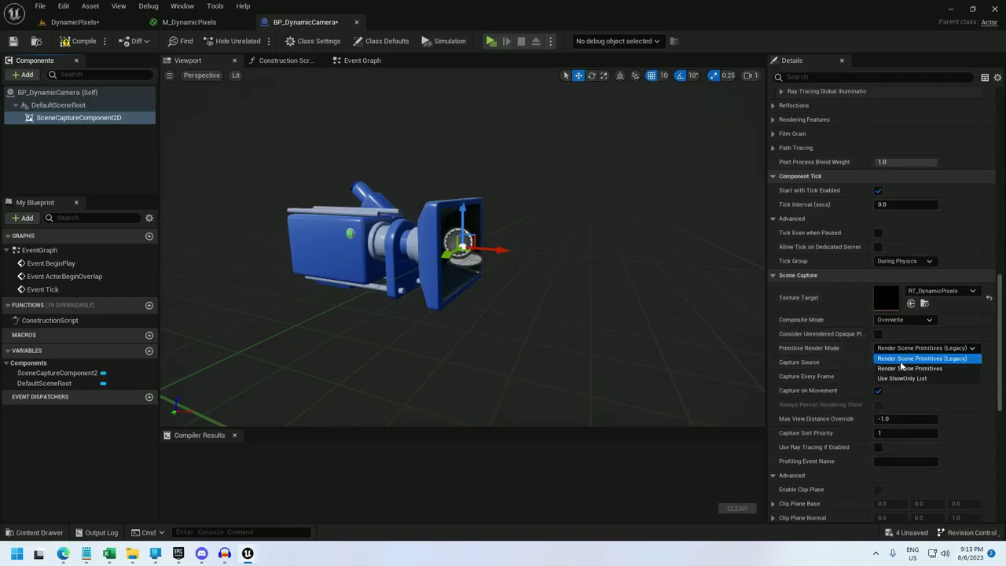
left_click(942, 368)
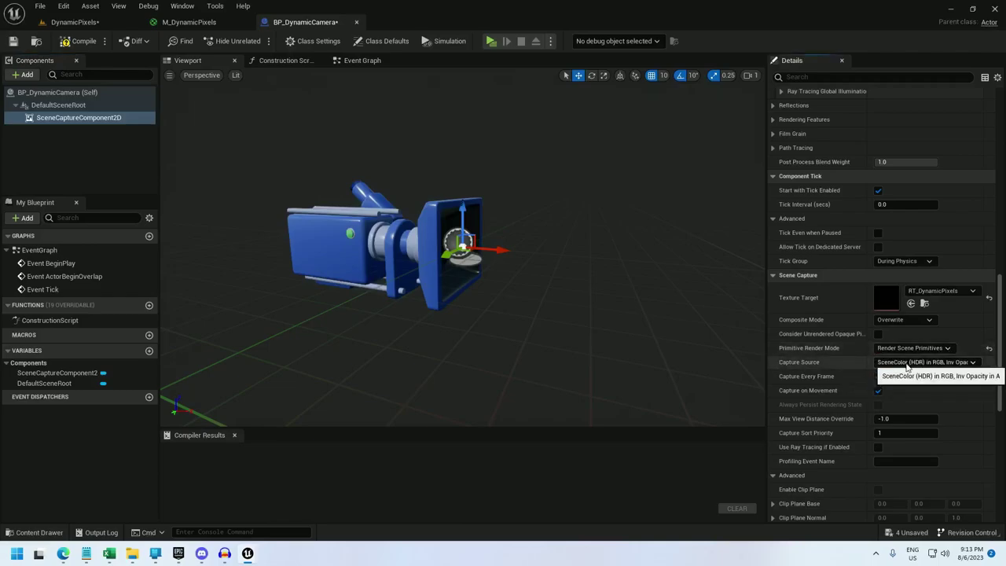
Set the scene capture component's Capture Source to Final Color (LDR) in RGB and compile the blueprint.
left_click(907, 362)
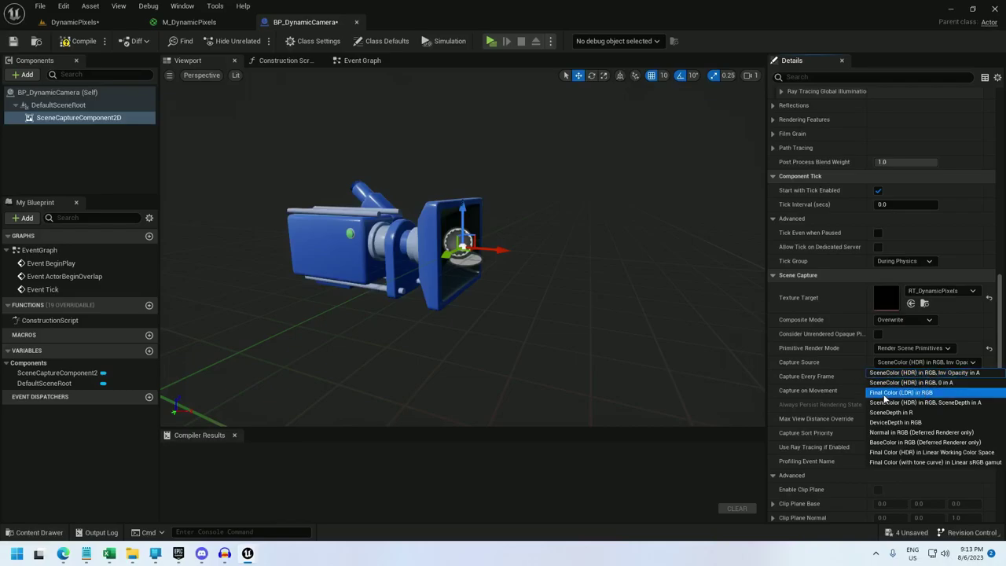
left_click(956, 392)
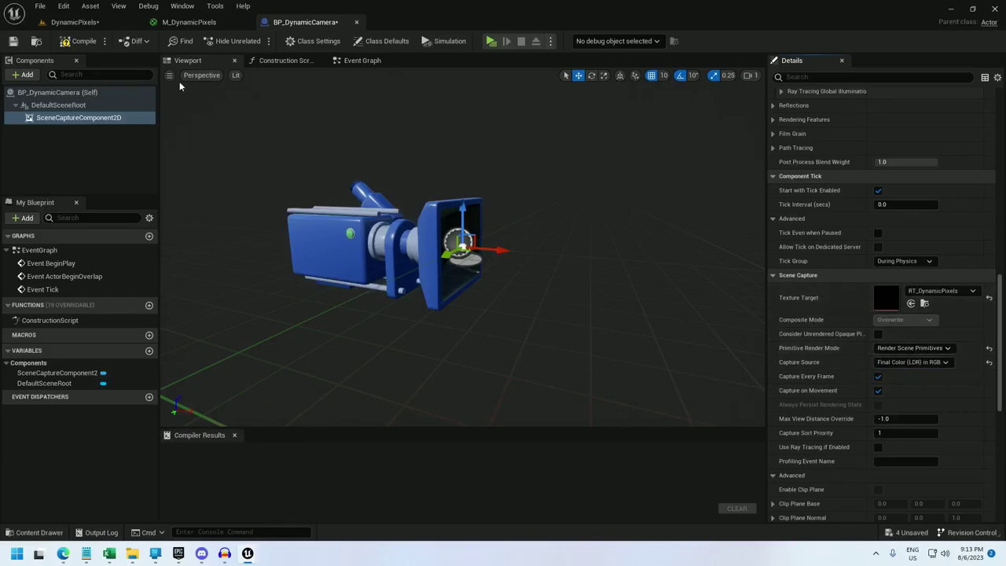
left_click(80, 41)
Return to the DynamicPixels level and place a BP_DynamicCamera actor above the landscape beyond the SM_Pixel mesh.
left_click(75, 22)
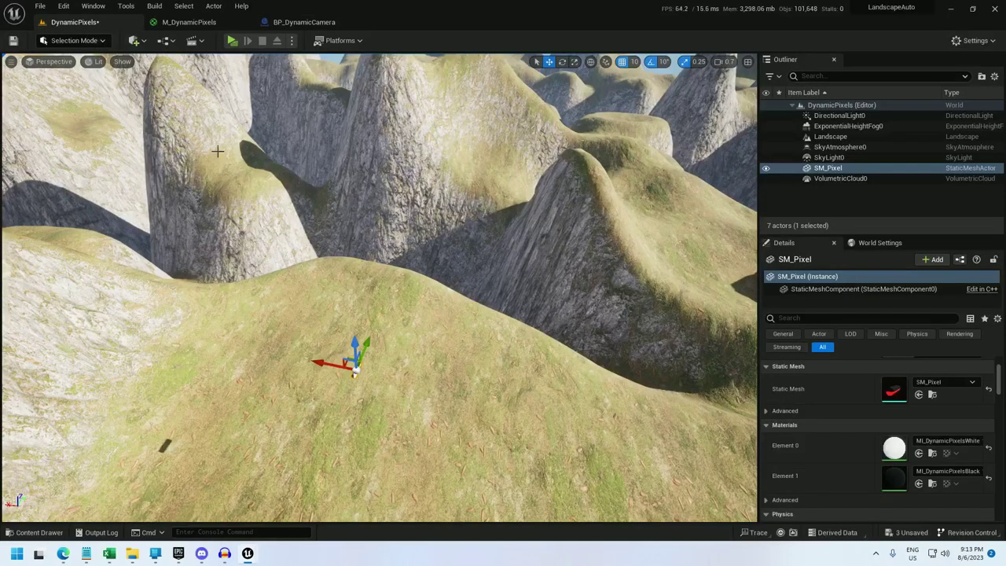
key("ctrl+space")
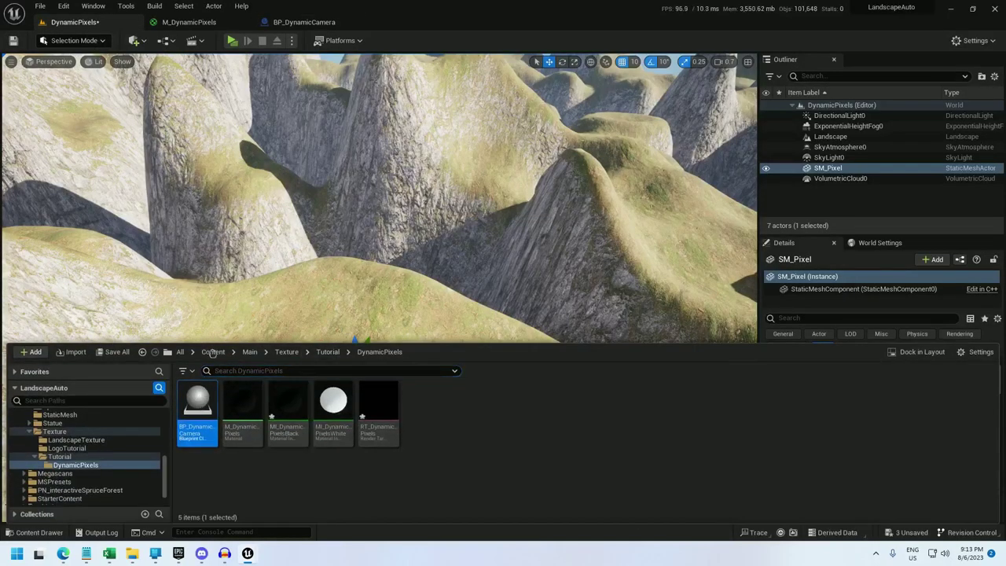
left_click_drag(214, 346, 236, 263)
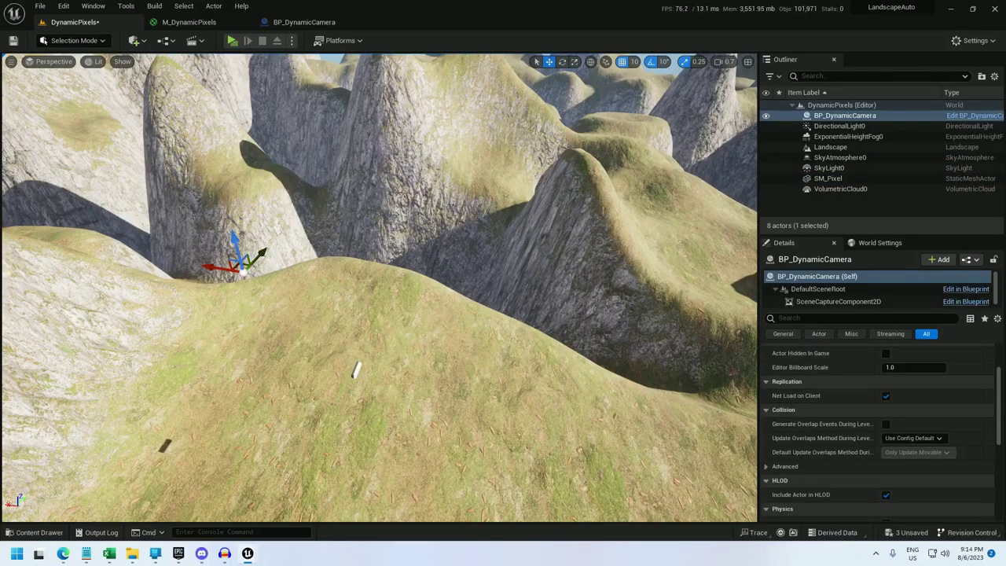
Open the RT_DynamicPixels render target and compare its captured image with the view around the BP_DynamicCamera actor in the level.
key("ctrl+space")
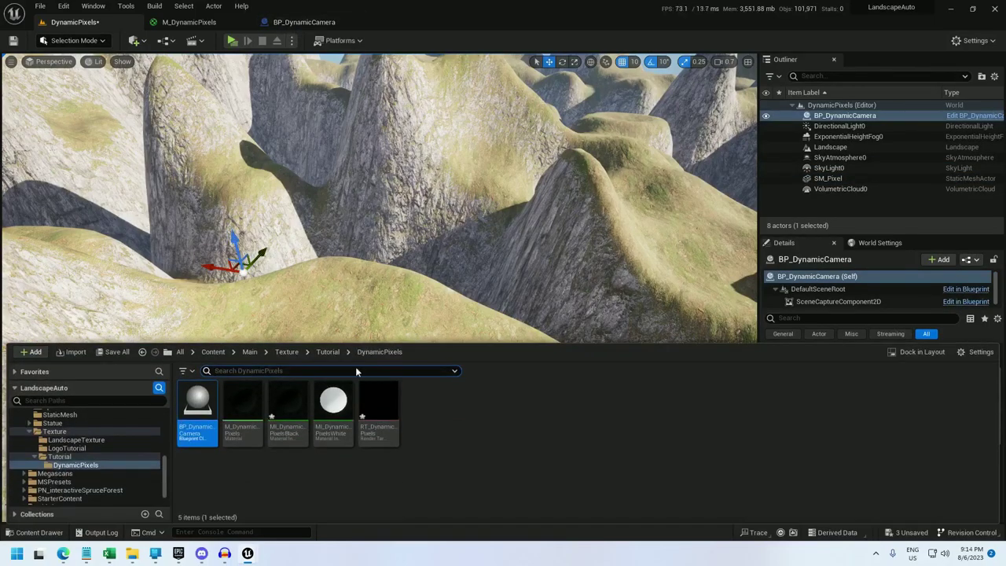
double_click(380, 402)
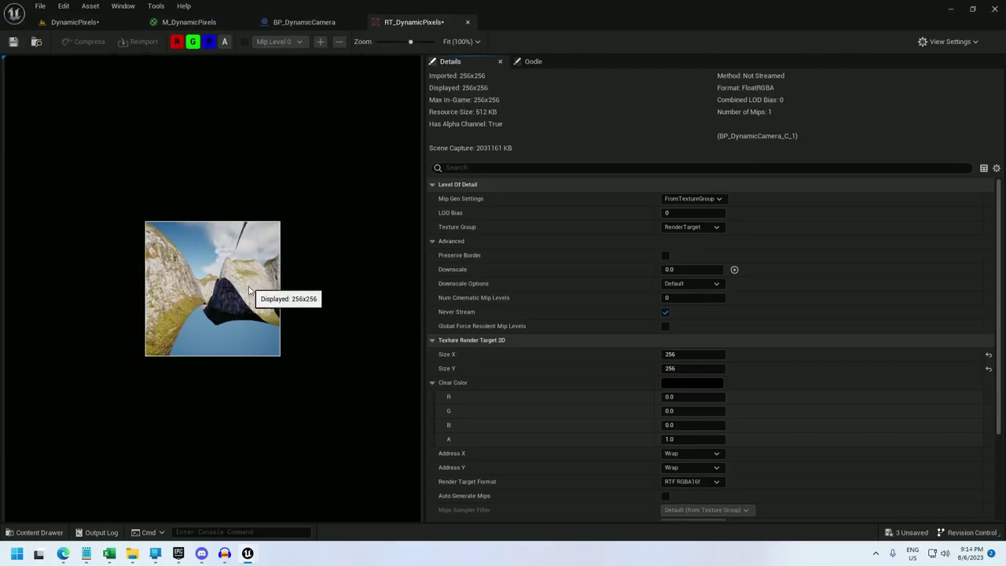
left_click(75, 22)
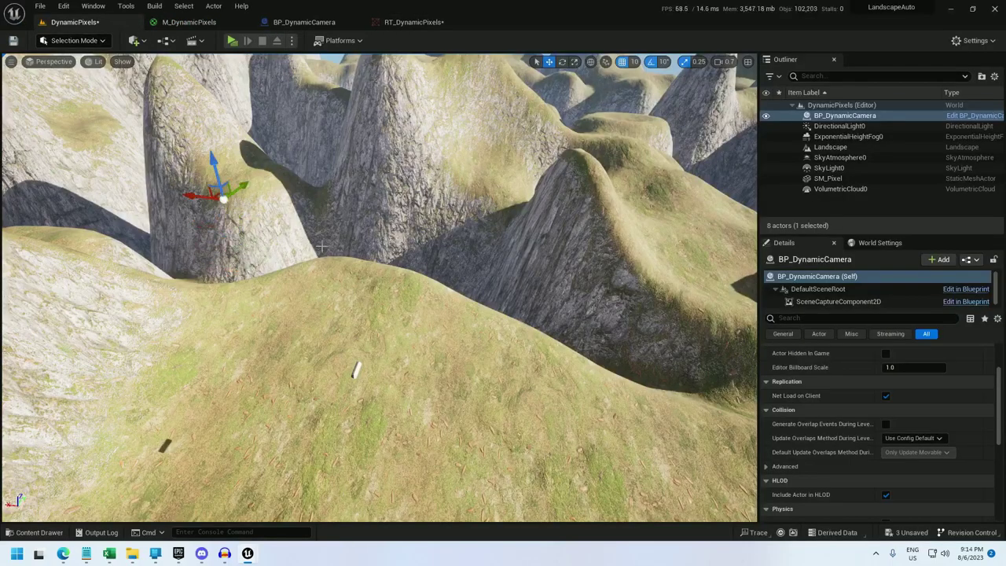
mouse_move(325, 249)
right_mouse_down()
mouse_move(301, 198)
mouse_move(306, 232)
mouse_move(324, 216)
mouse_move(343, 220)
mouse_move(328, 249)
right_mouse_up()
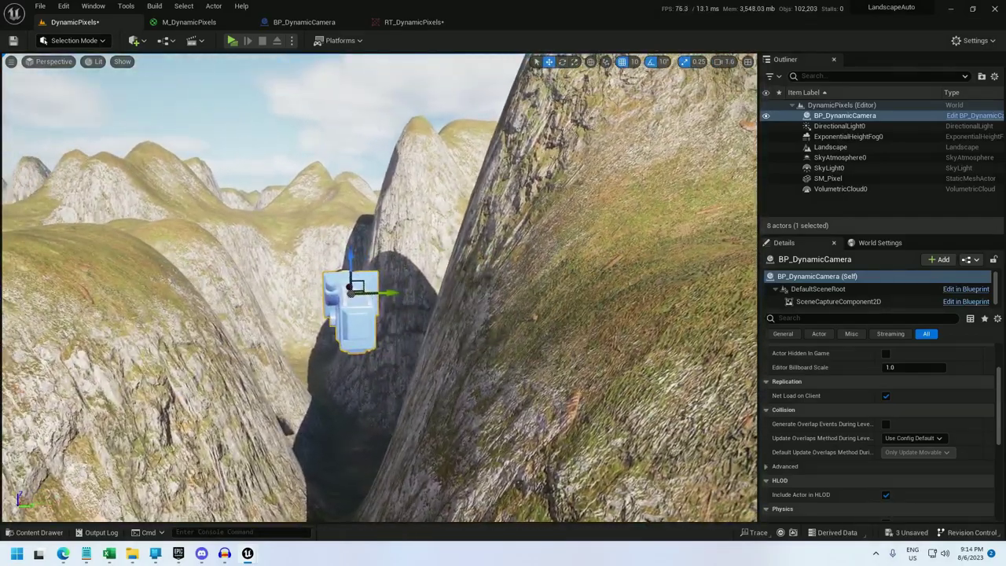
left_click(404, 22)
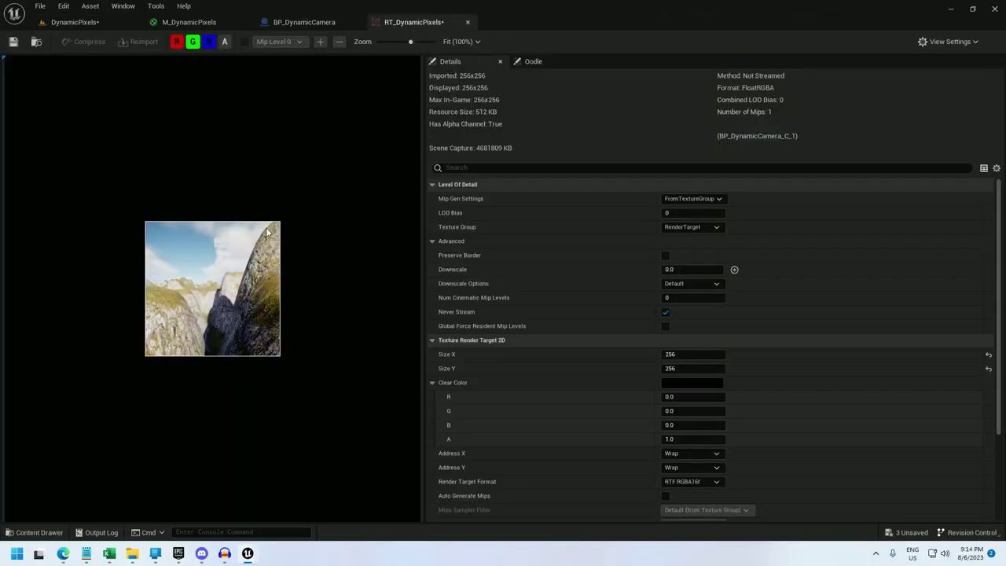
Return to the level and create an Actor-based Blueprint Class named BP_DynamicPixels in the DynamicPixels folder.
left_click(107, 24)
right_click_drag(325, 150, 325, 150)
key("ctrl+space")
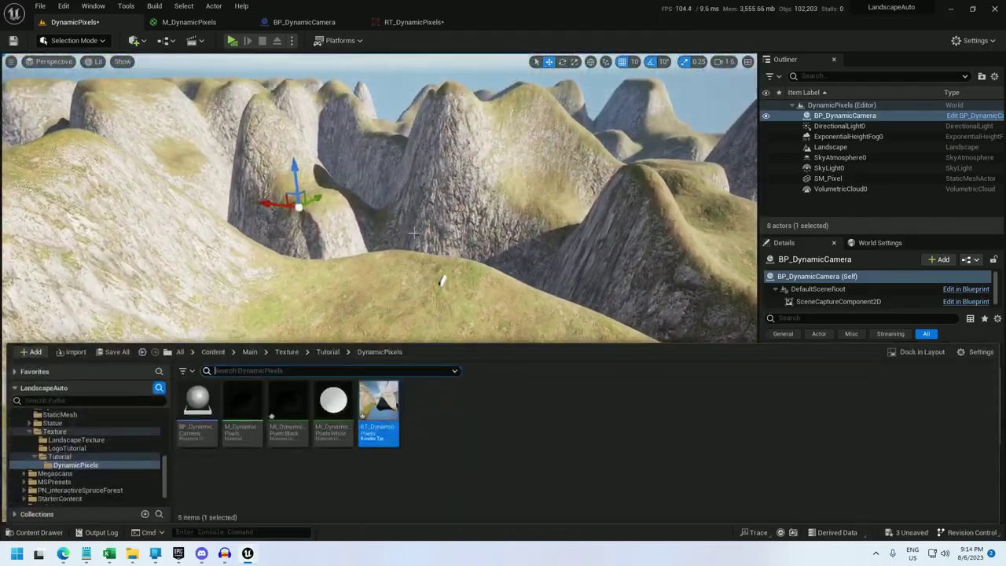
right_click(424, 412)
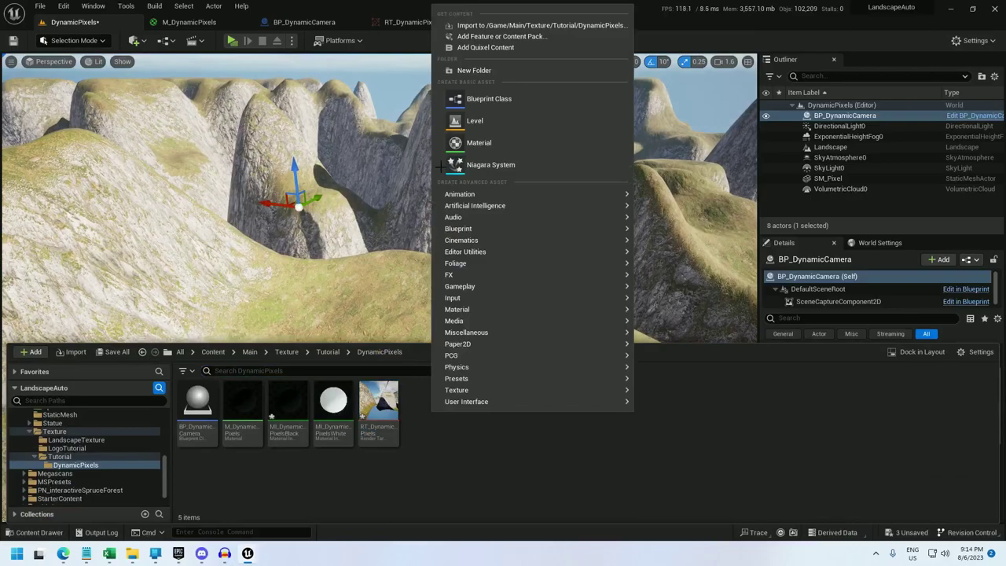
left_click(483, 99)
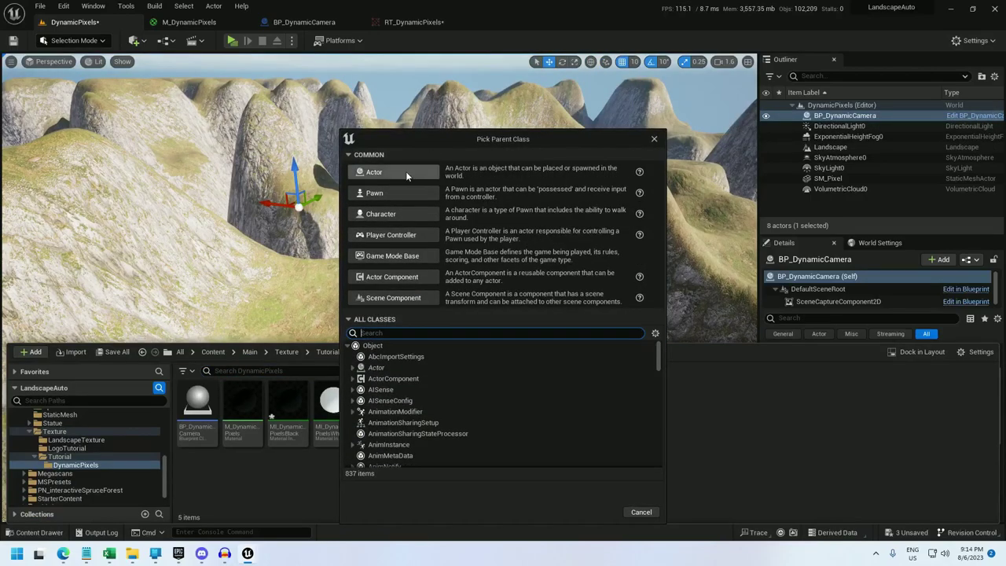
left_click(400, 172)
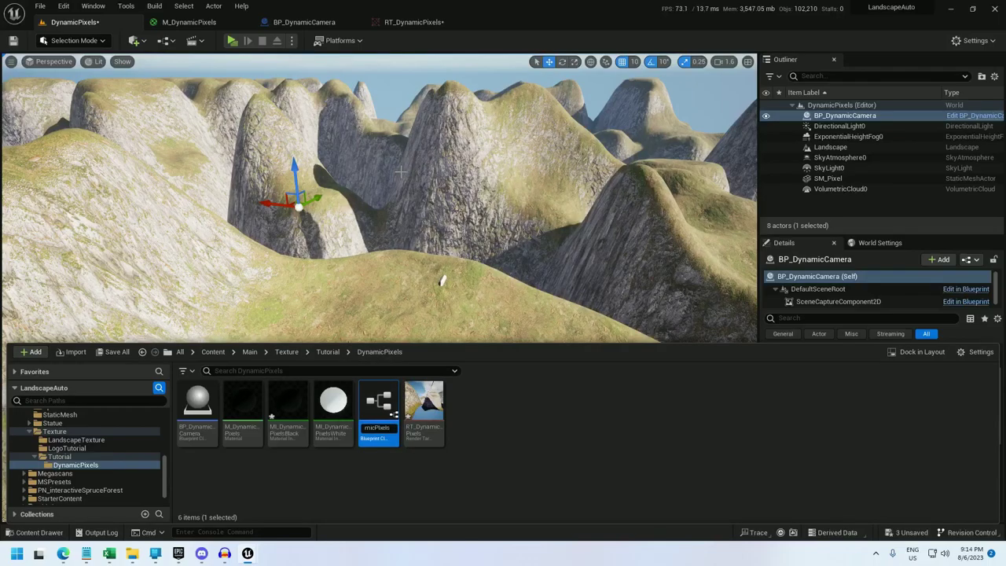
key("Return")
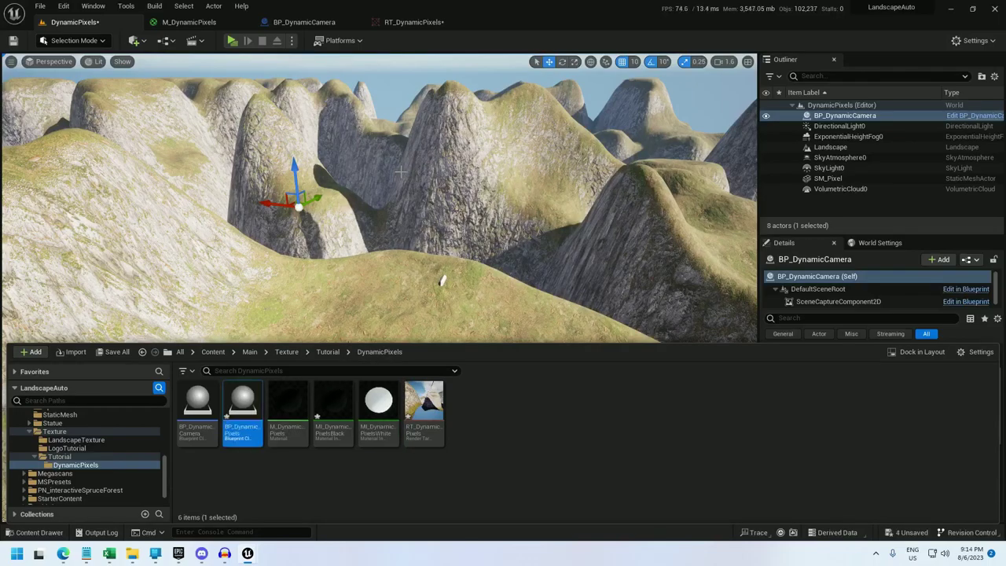
Create a PCG Graph in the DynamicPixels folder and name it PCG_DynamicPixels.
right_click(499, 412)
mouse_move(674, 359)
left_click(741, 366)
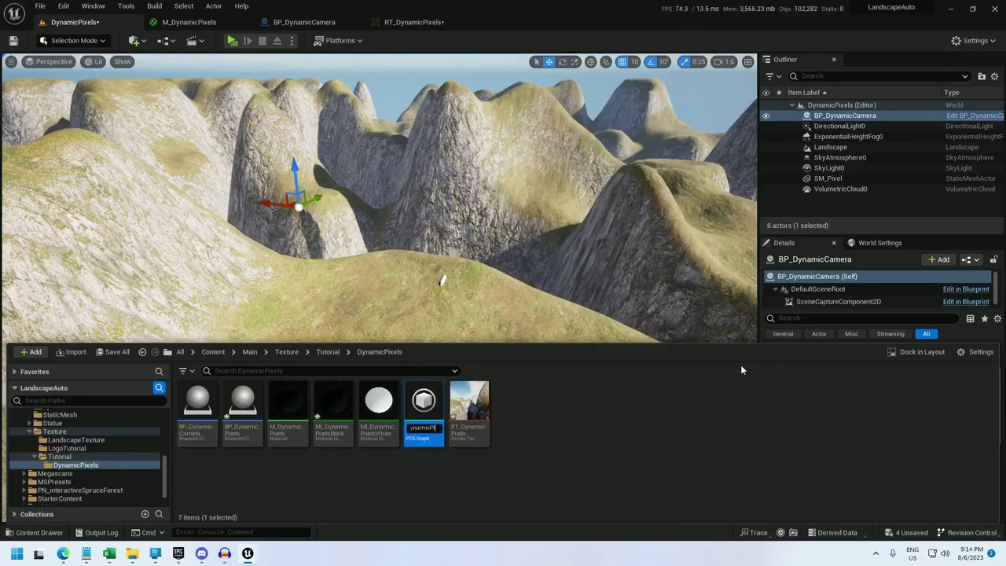
key("Return")
Open BP_DynamicPixels, add a PCG component and assign PCG_DynamicPixels as its Graph.
double_click(243, 403)
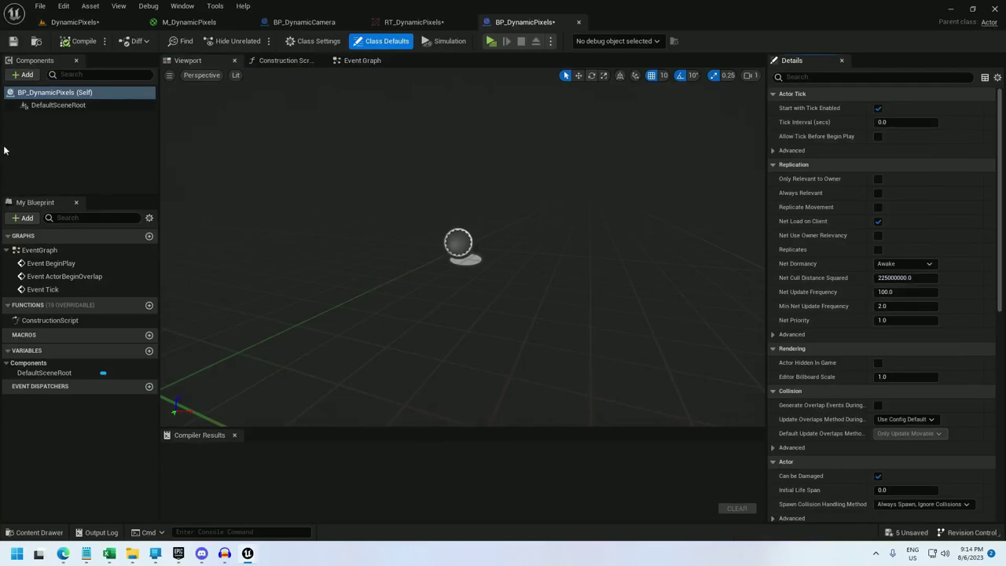
left_click(22, 74)
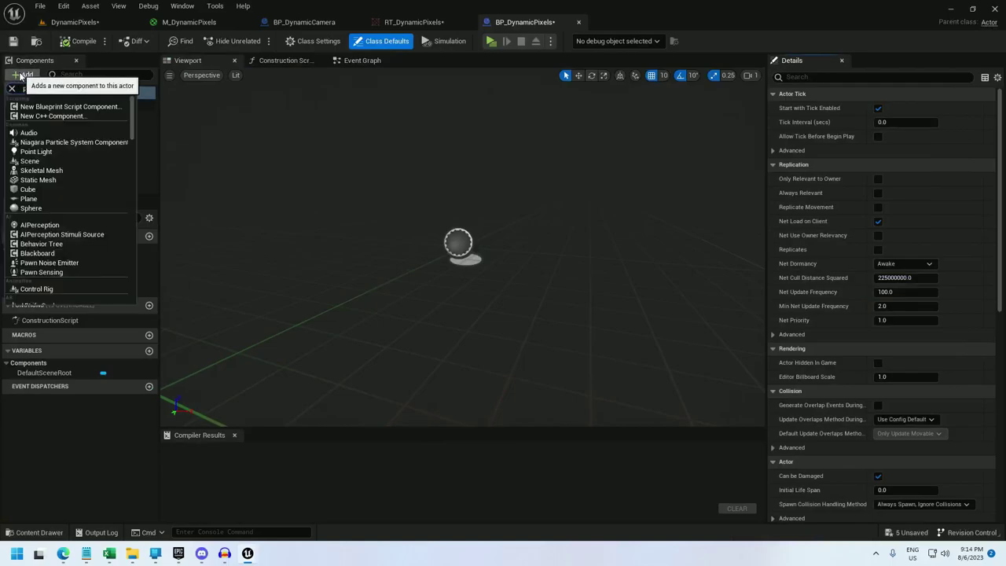
type("pcg")
left_click(33, 105)
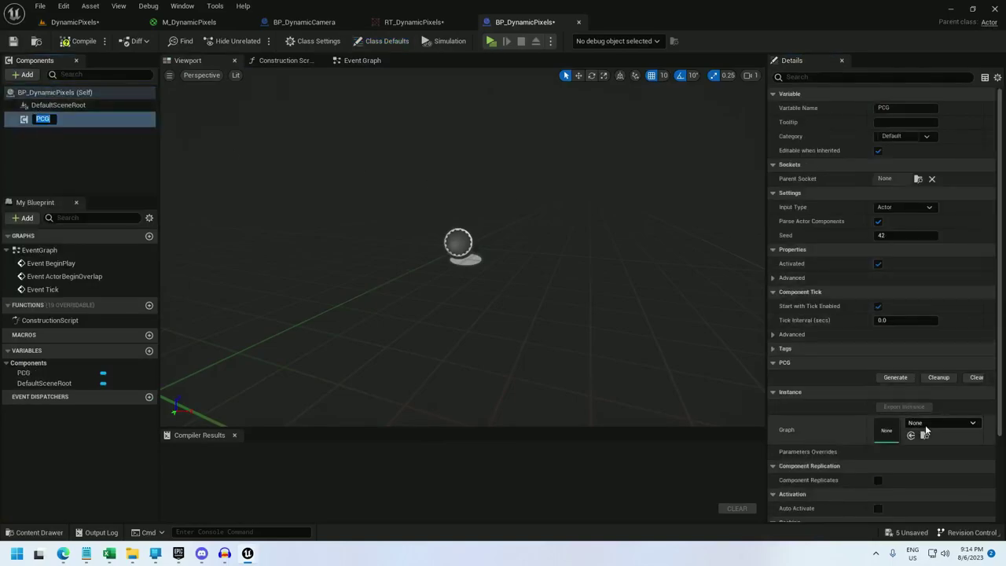
left_click(924, 425)
type("dynamicp")
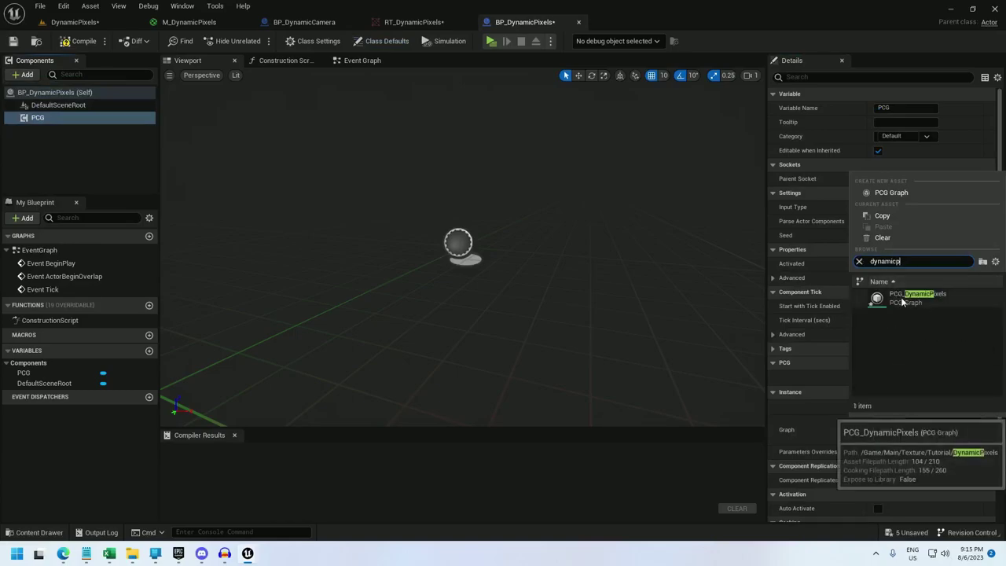
left_click(911, 297)
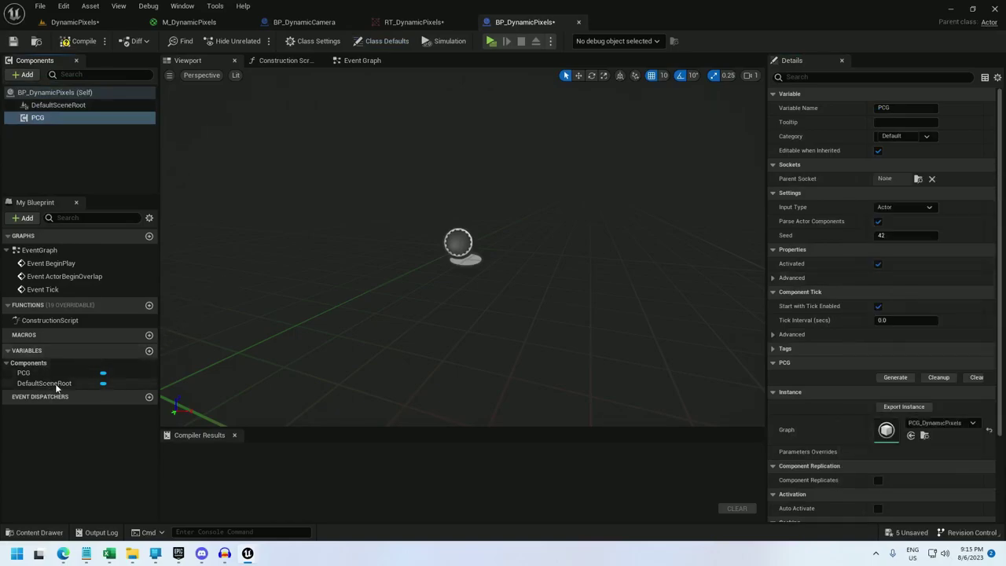
Add an instance-editable Integer variable named PixelsPerAxis to BP_DynamicPixels.
left_click(149, 351)
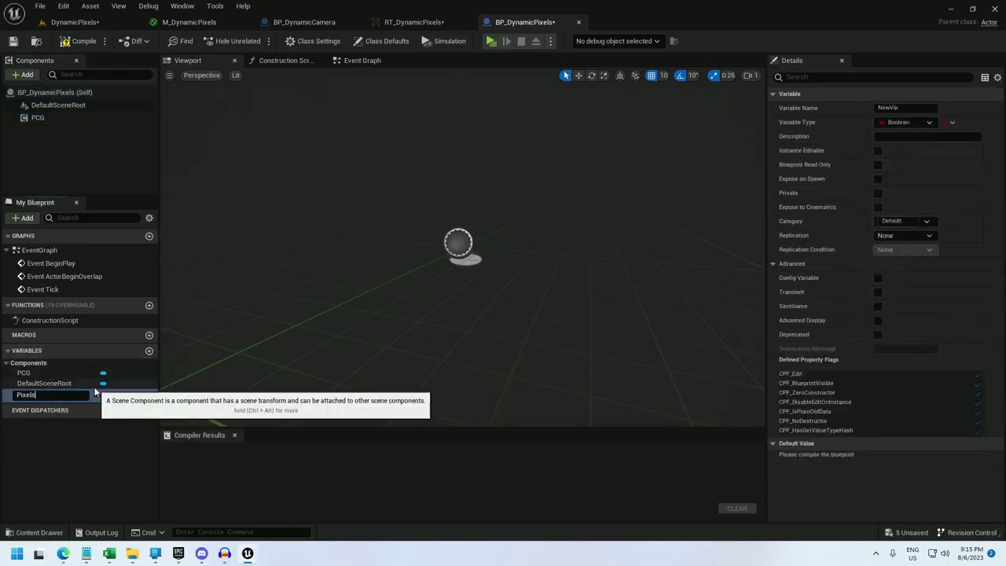
type("PixelsPerAxis")
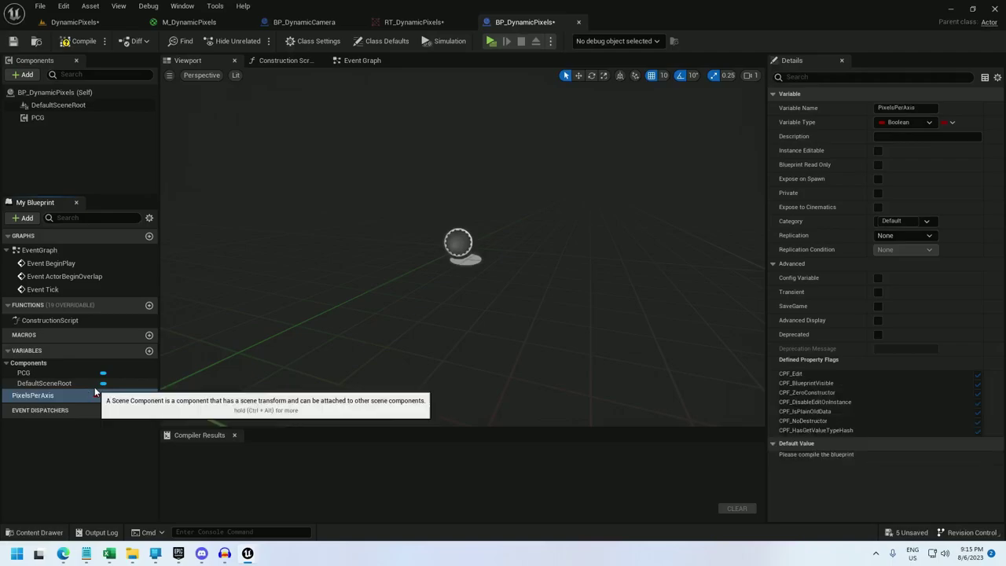
key("Return")
left_click(115, 395)
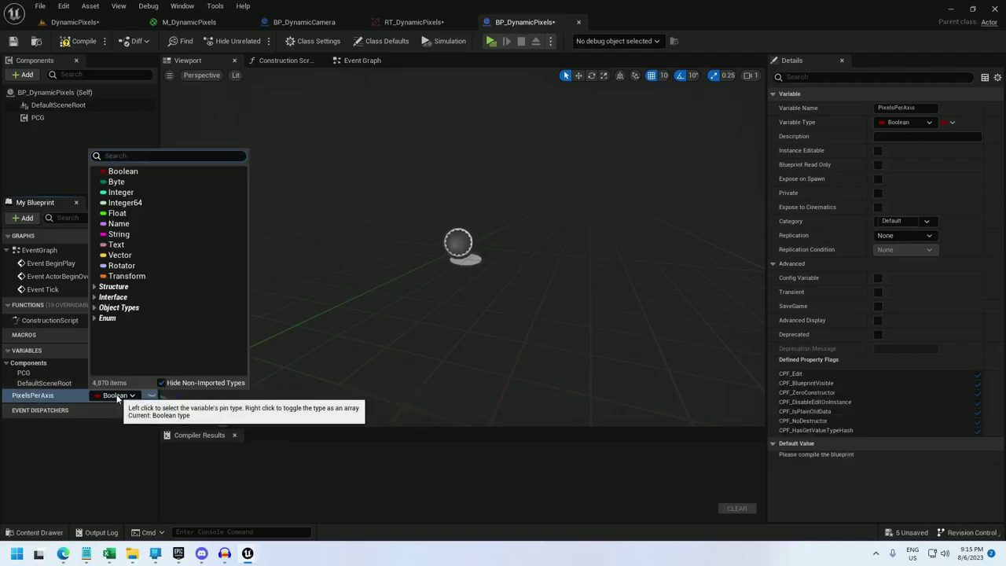
left_click(120, 191)
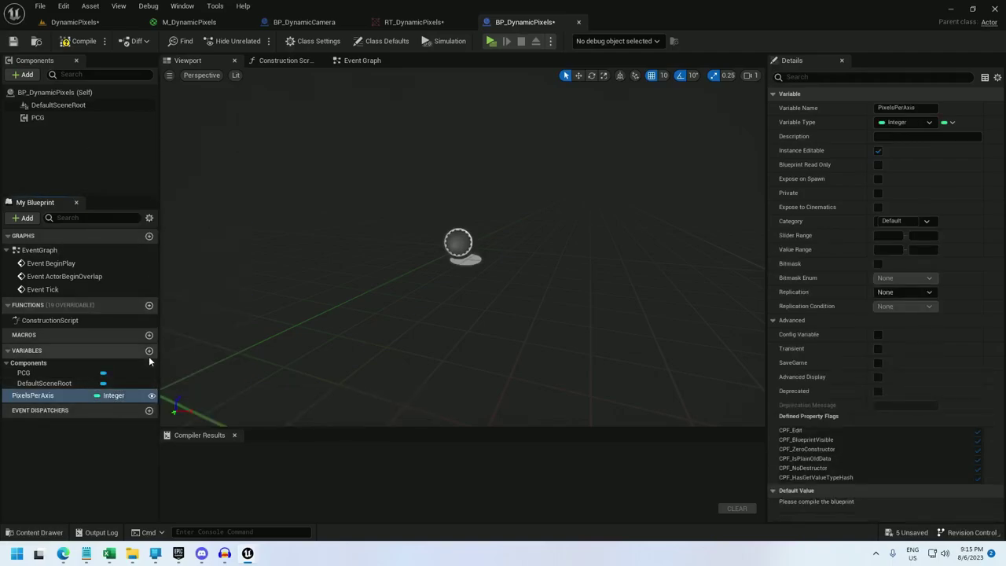
Add an instance-editable Float variable named PixelSize, and compile and save the blueprint.
left_click(149, 352)
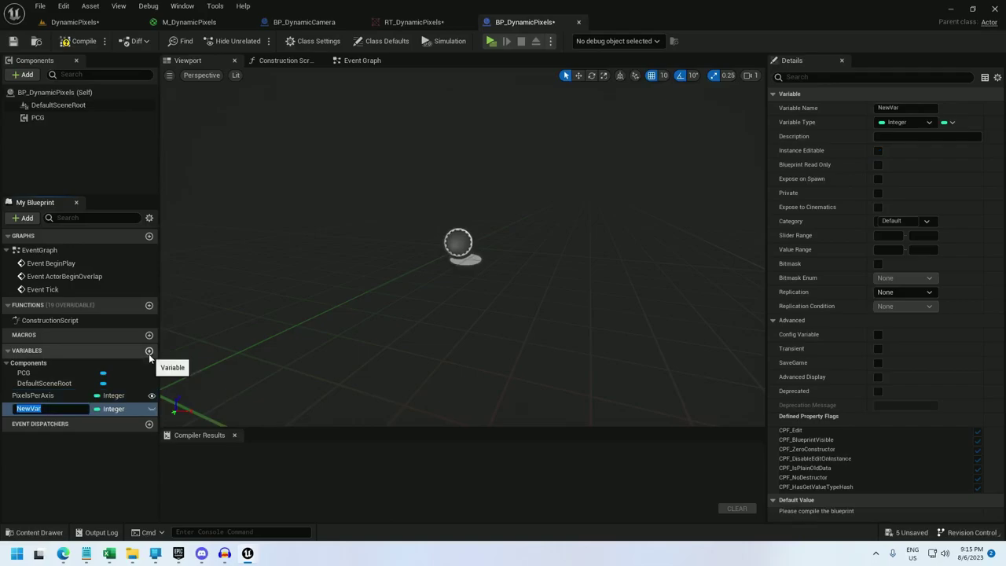
type("PixelSize")
key("Return")
left_click(110, 408)
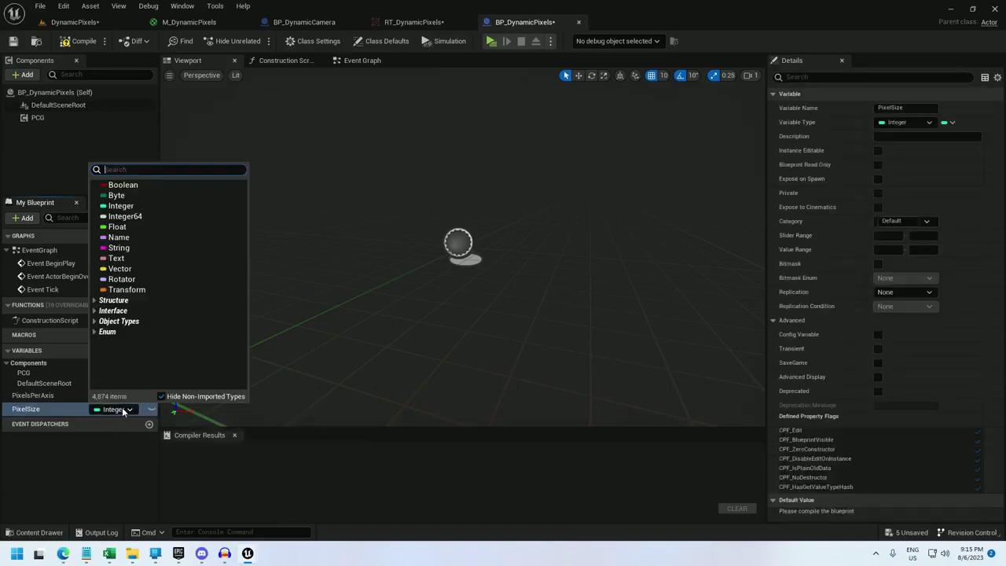
left_click(116, 227)
left_click(151, 408)
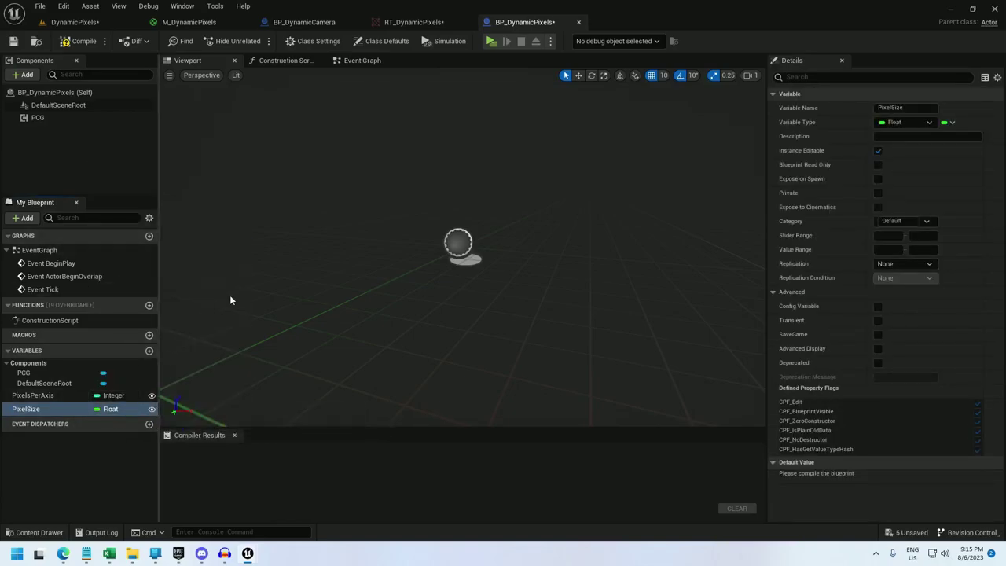
left_click(78, 41)
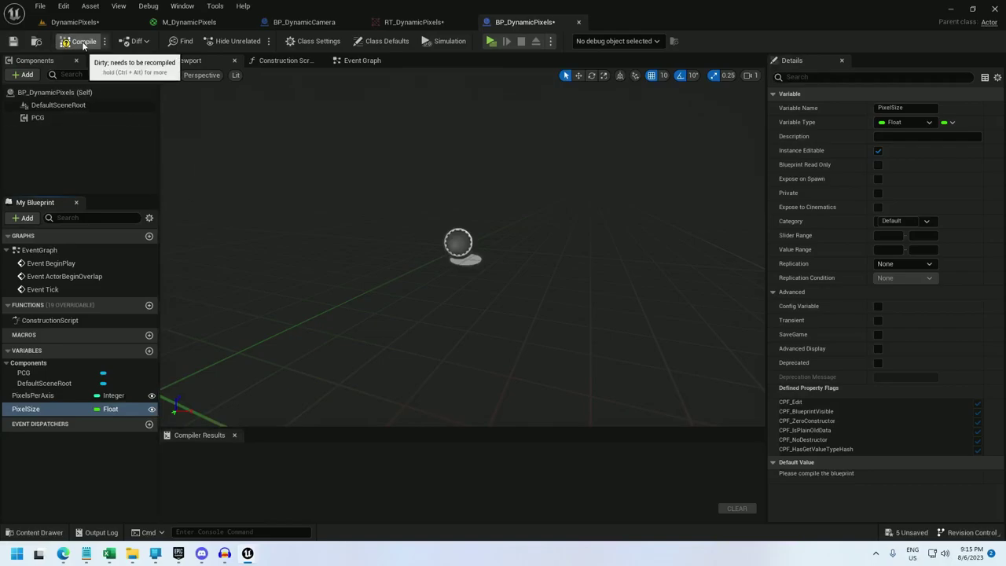
left_click(14, 41)
In the Construction Script, add a Resize Render Target 2D node and connect the script's execution output to it.
double_click(51, 320)
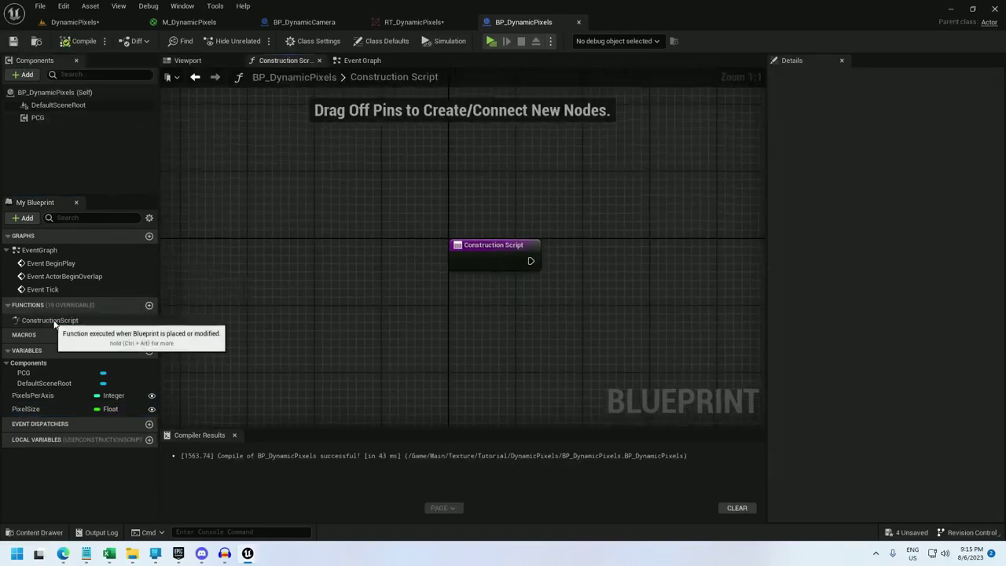
right_click_drag(591, 304, 390, 226)
type("resize render")
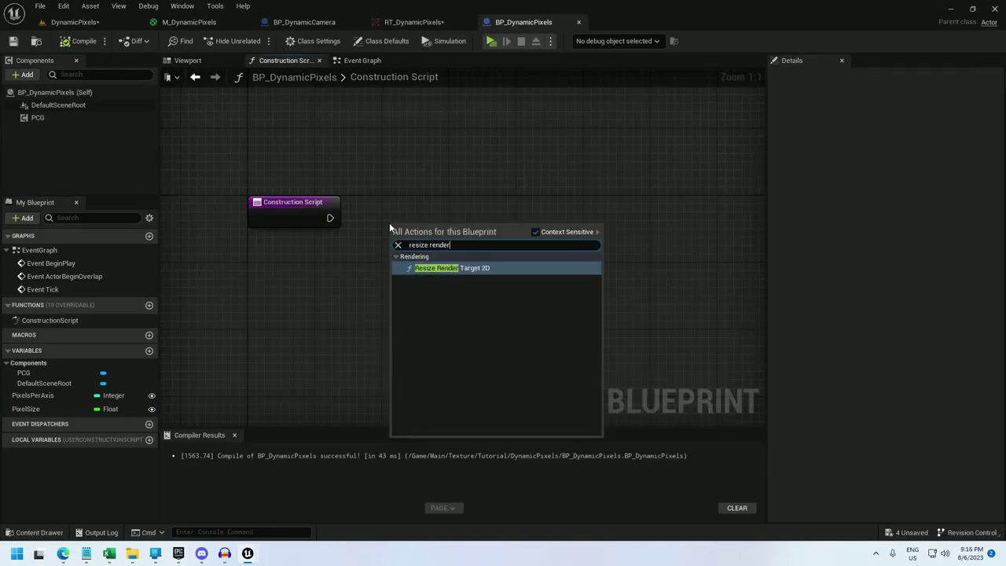
left_click(453, 268)
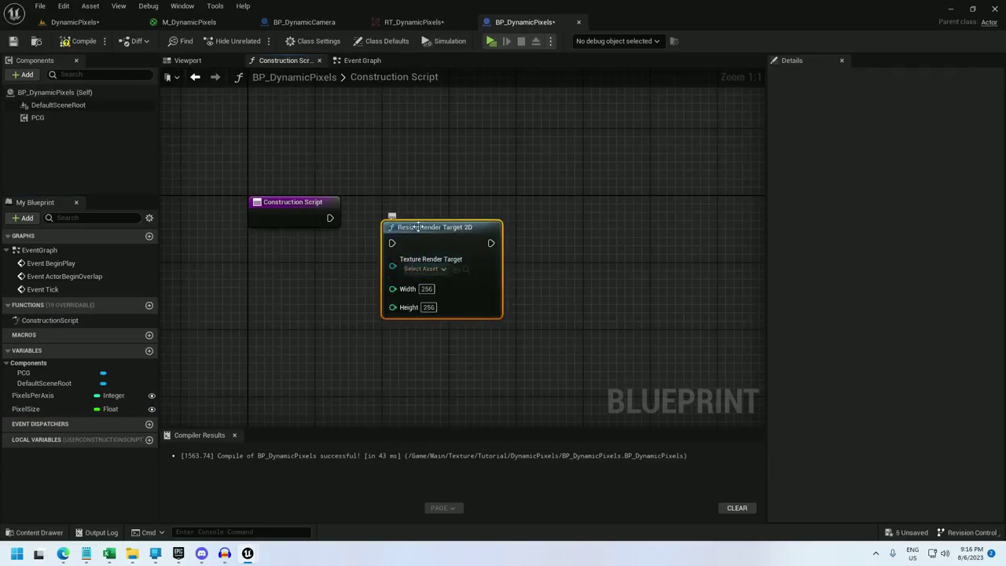
left_click_drag(421, 227, 436, 204)
left_click_drag(330, 218, 409, 218)
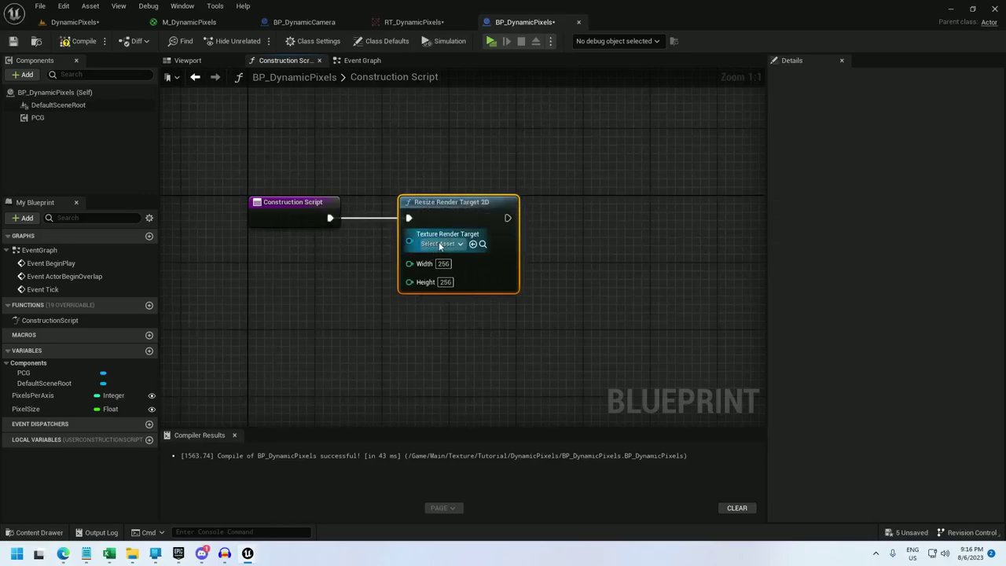
Assign RT_DynamicPixels as the Texture Render Target of the Resize Render Target 2D node.
left_click(448, 244)
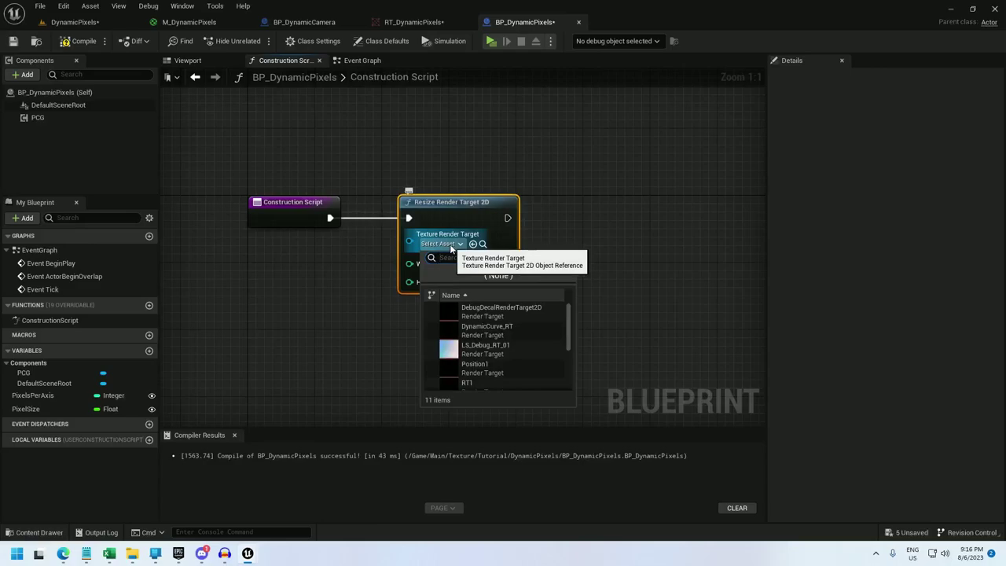
type("rt_dy")
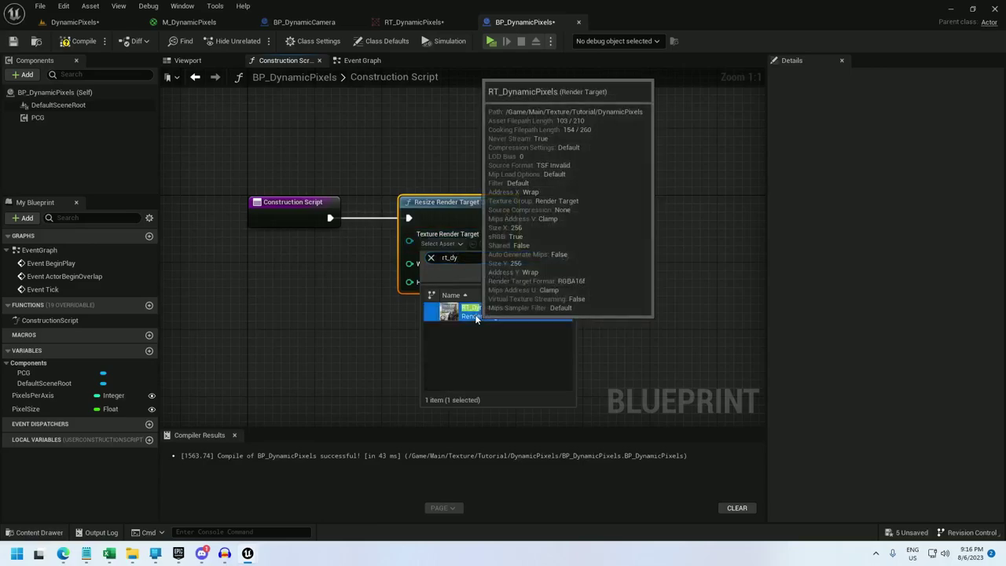
left_click(481, 311)
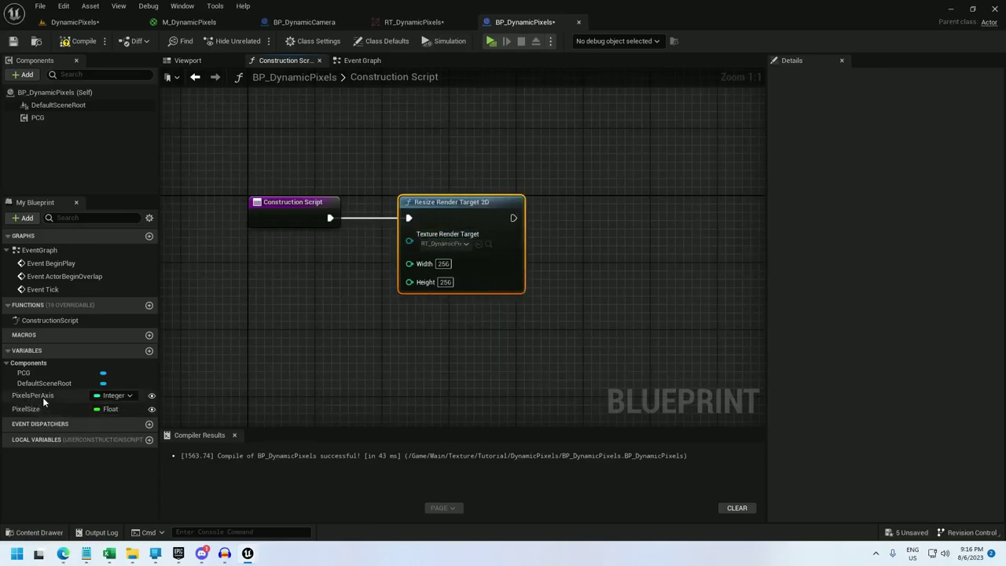
Feed the PixelsPerAxis variable into both Width and Height of the Resize Render Target 2D node, and compile and save the blueprint.
left_click_drag(43, 396, 409, 263)
left_click_drag(322, 280, 409, 279)
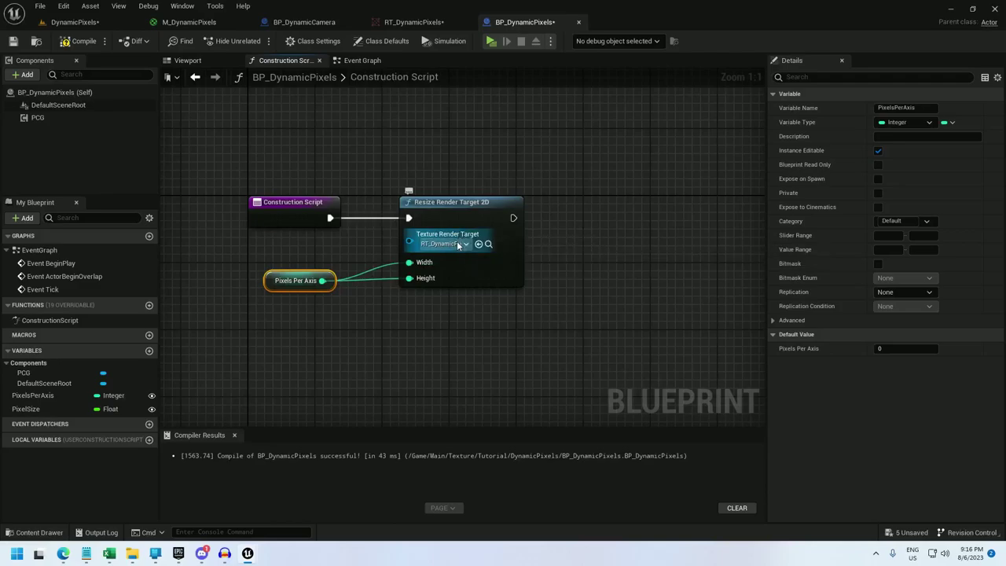
left_click_drag(274, 280, 274, 264)
left_click(71, 43)
left_click(14, 41)
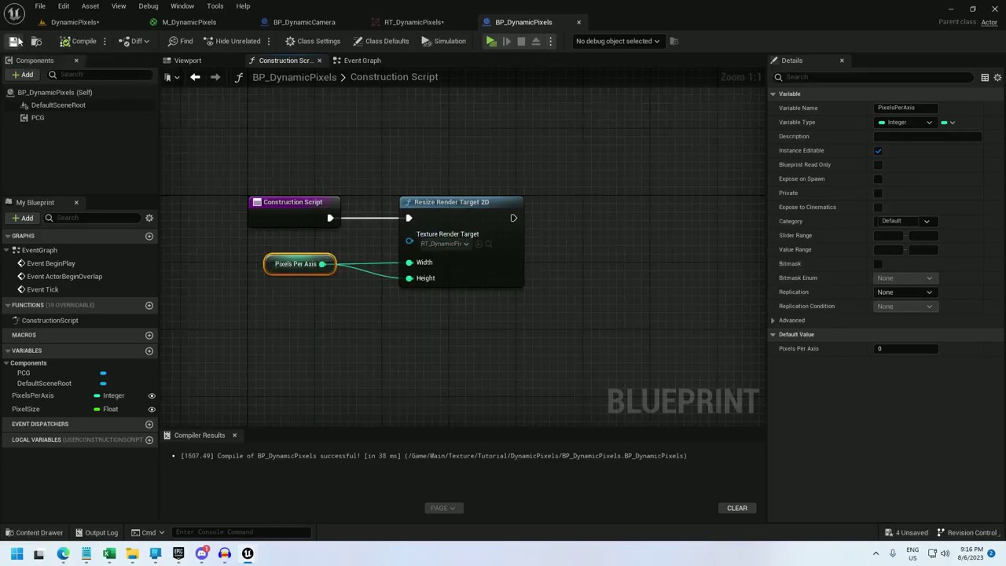
Close the open blueprint, material and render target editors and return to the DynamicPixels level.
middle_click(543, 22)
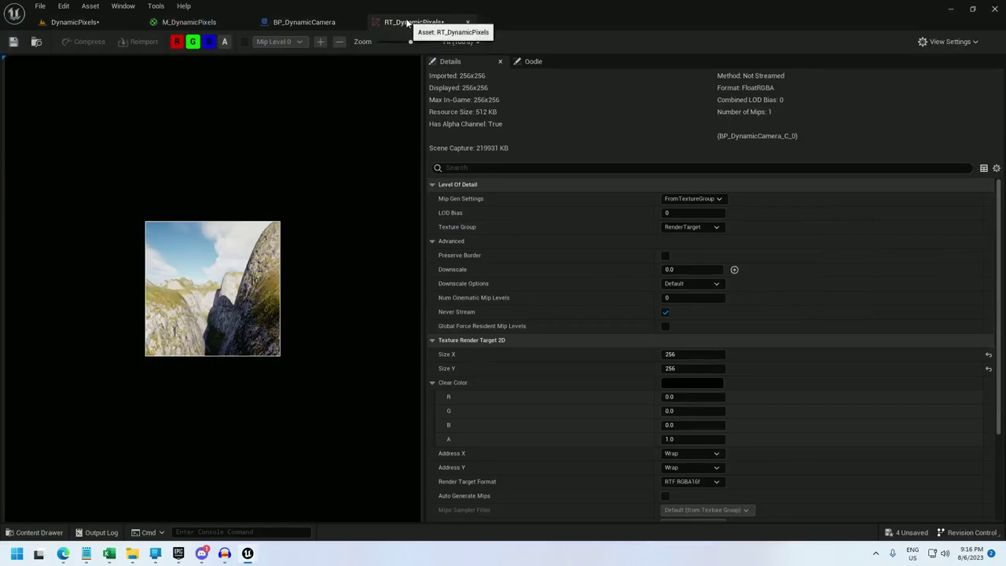
left_click(82, 22)
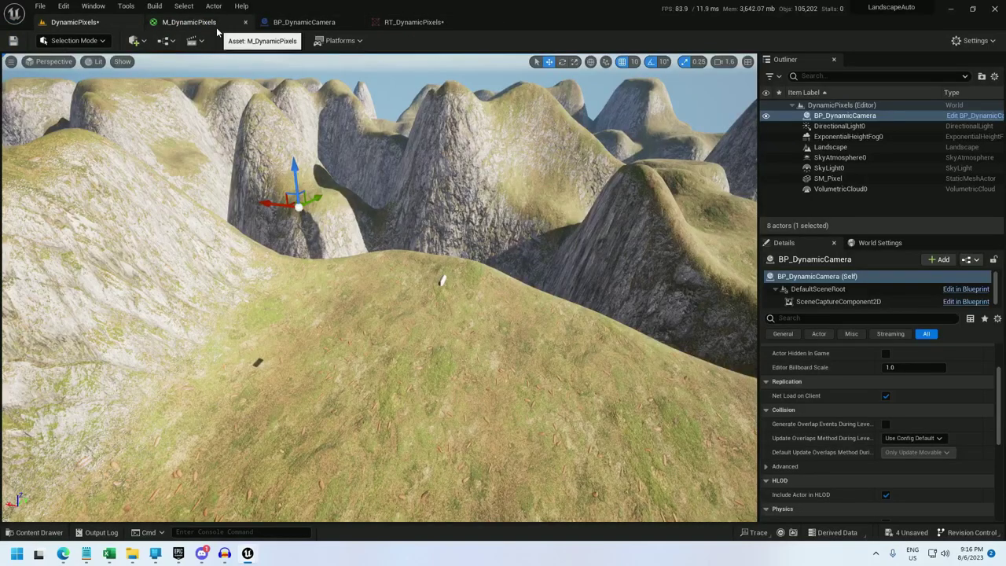
middle_click(216, 28)
middle_click(217, 29)
middle_click(217, 29)
Place BP_DynamicPixels in the level above the hill and raise it well off the ground.
left_click(432, 403)
key("ctrl+space")
left_click_drag(242, 401, 389, 312)
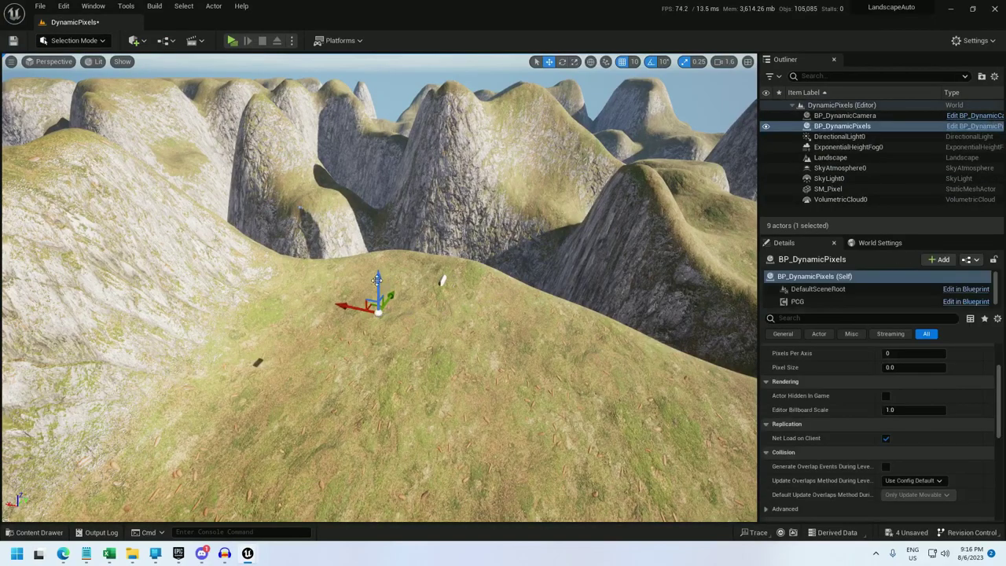
left_click_drag(376, 281, 384, 105)
Open the PCG_DynamicPixels graph and add a Create Points Grid node.
key("ctrl+space")
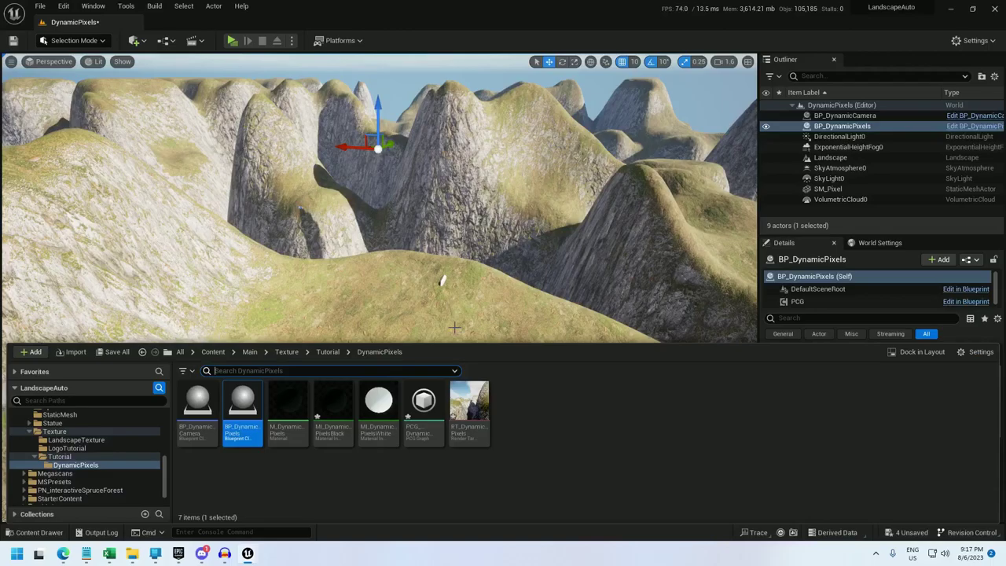
double_click(424, 409)
right_click(250, 290)
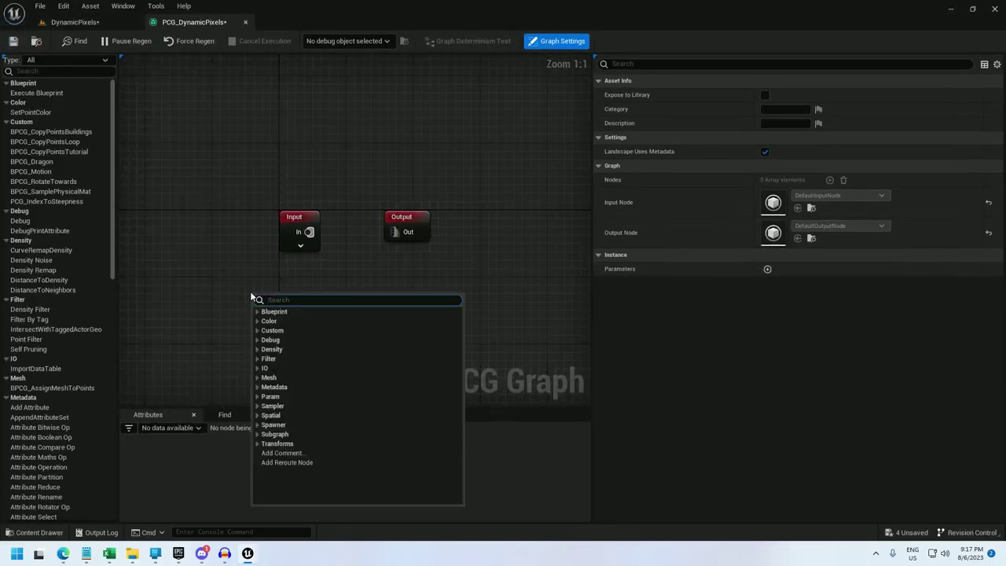
type("create point")
key("Return")
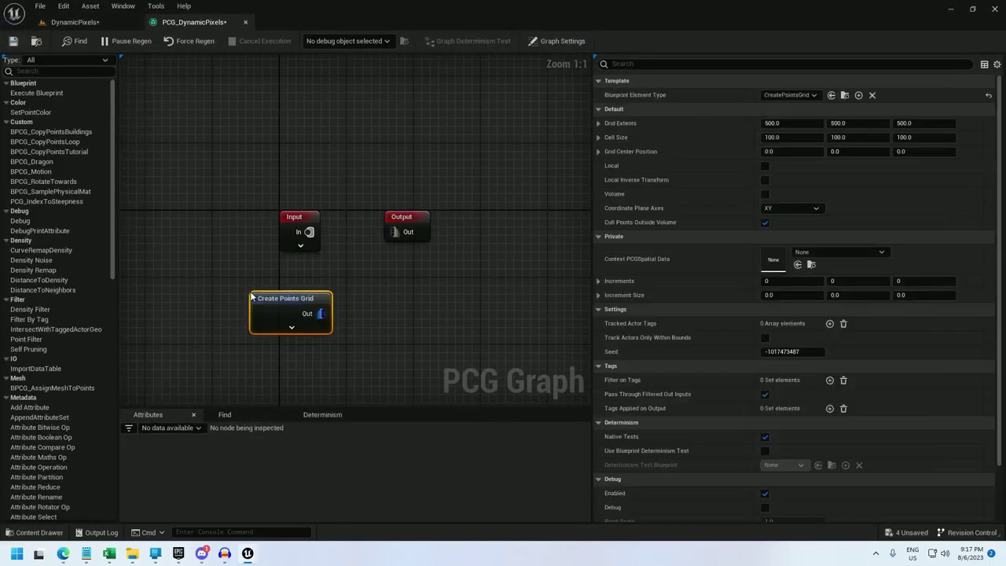
Disable Cull Points Outside Volume on the Create Points Grid node and turn on debug display for only that node.
right_click_drag(324, 286, 416, 165)
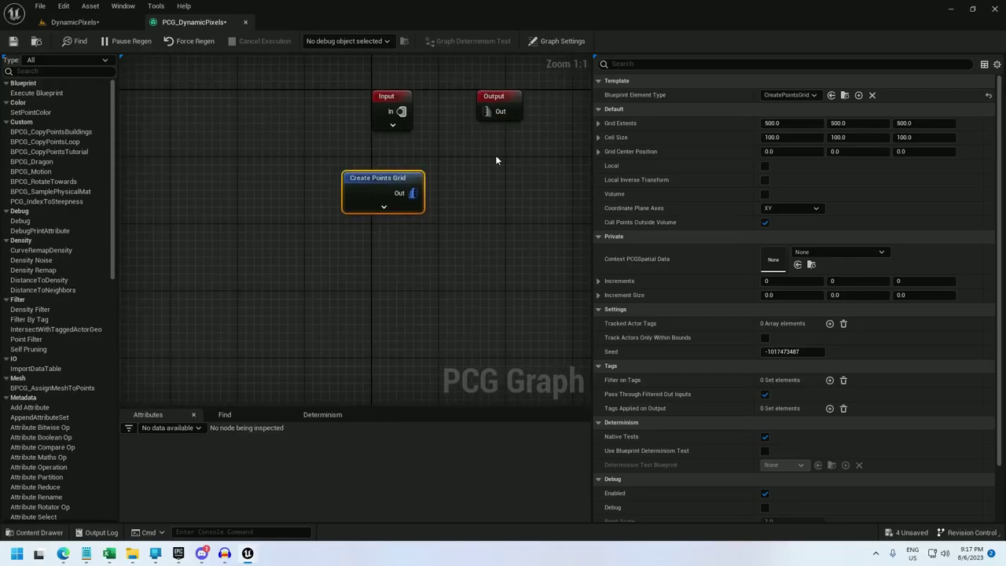
left_click(765, 222)
right_click(393, 182)
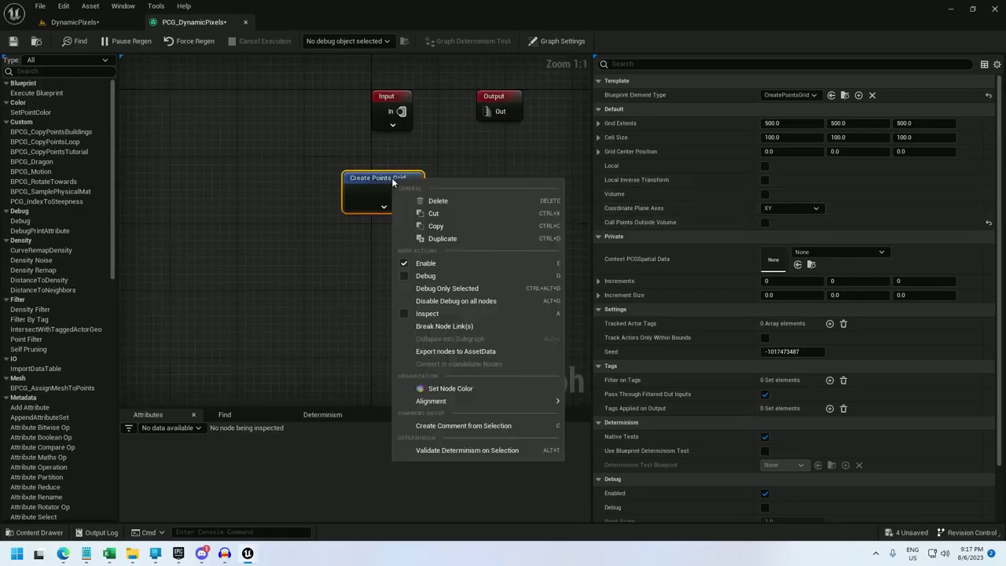
left_click(445, 286)
Examine in the level where the debug grid points lie relative to the BP_DynamicPixels actor, and return to the PCG graph.
left_click(79, 22)
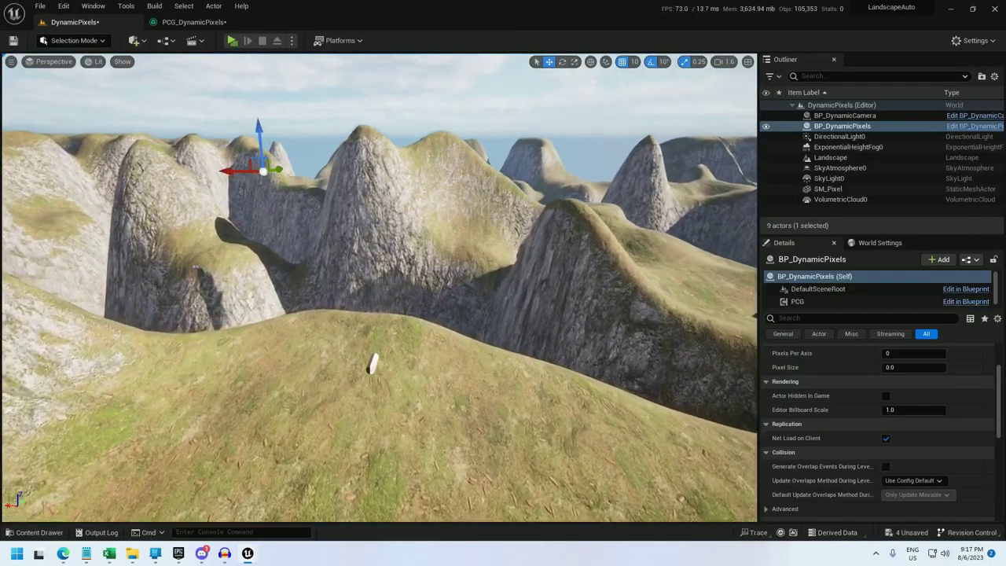
key("w")
scroll(380, 288, "down", 3)
right_click_drag(380, 287, 208, 354)
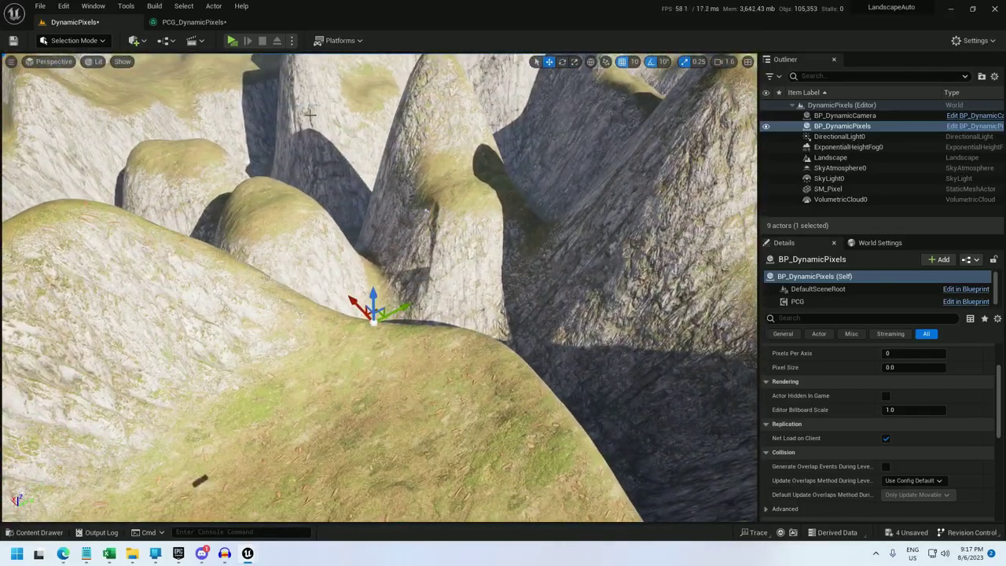
right_click_drag(284, 137, 310, 94)
key("s")
right_click_drag(447, 278, 406, 328)
left_click(206, 23)
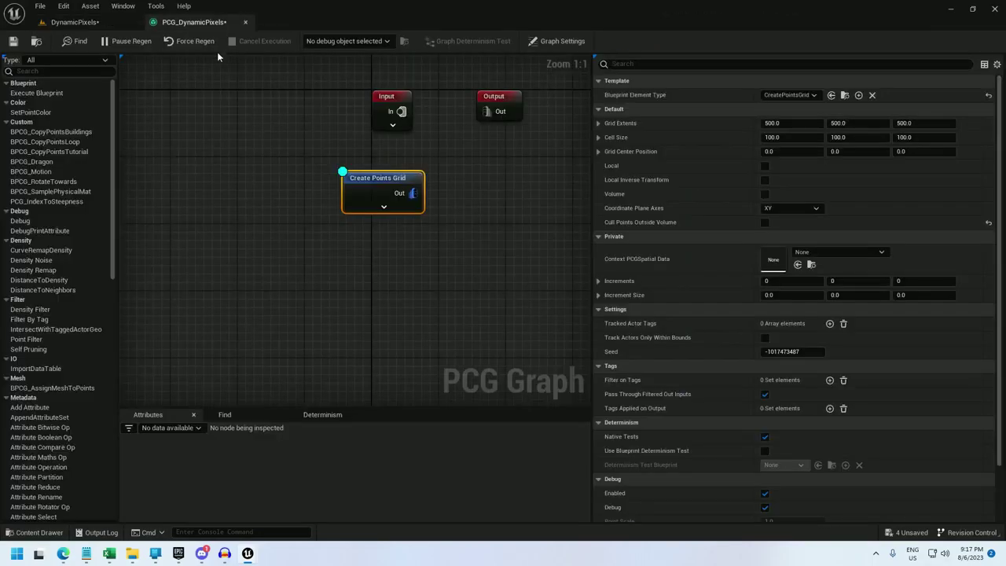
Add a Get Actor Data node below Create Points Grid and set its Mode to Get Single Point.
right_click(343, 276)
type("get a")
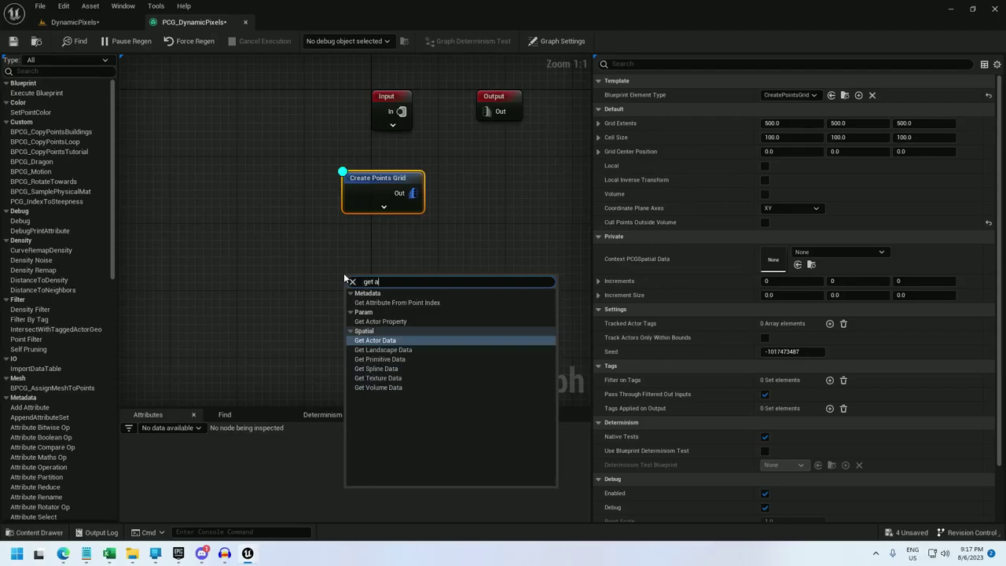
key("Return")
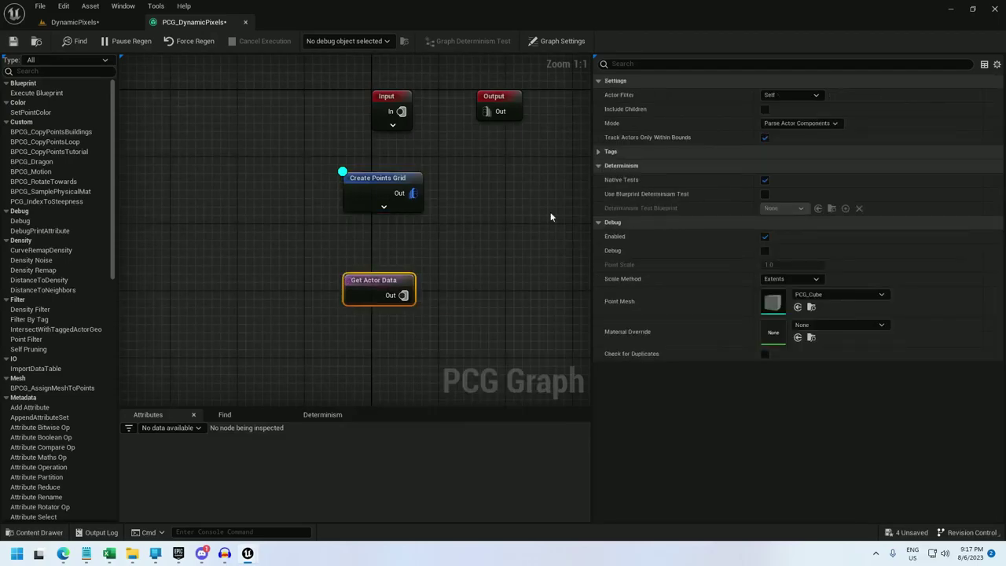
left_click(794, 118)
left_click(786, 137)
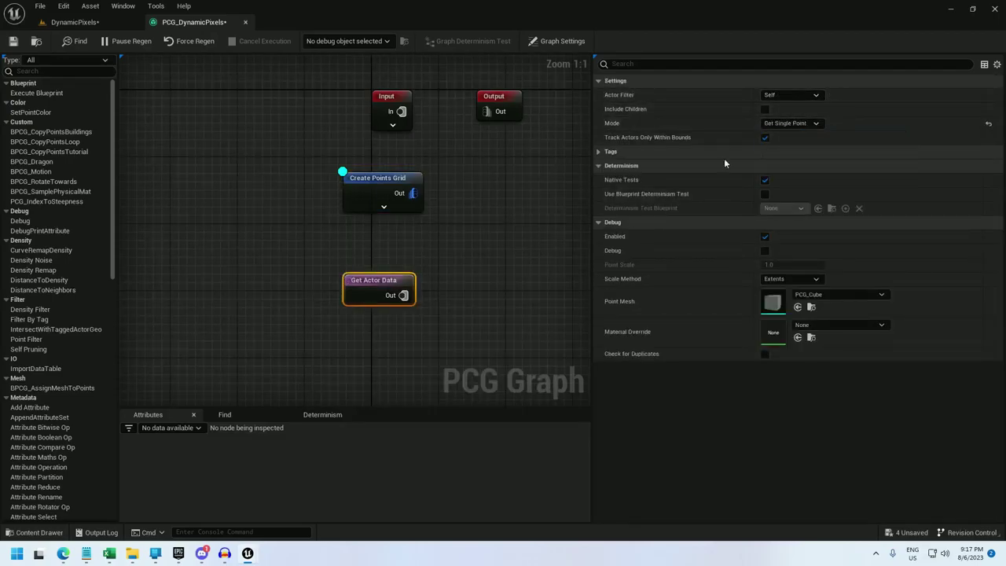
Add a Copy Points node with Create Points Grid connected to its Source and Get Actor Data to its Target.
right_click(463, 241)
type("copy poi")
key("Return")
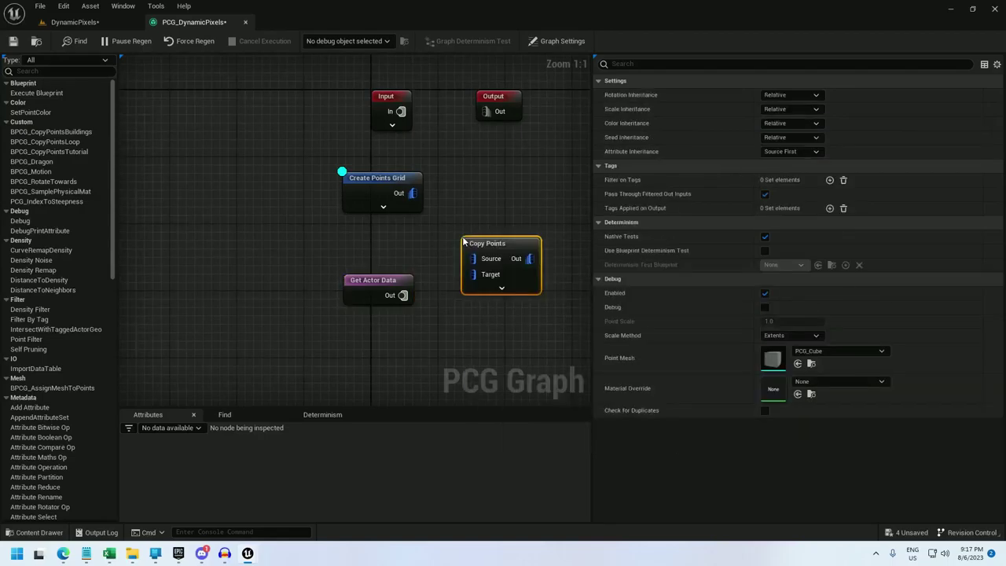
left_click_drag(474, 273, 404, 296)
left_click_drag(411, 193, 508, 265)
right_click_drag(531, 262, 373, 250)
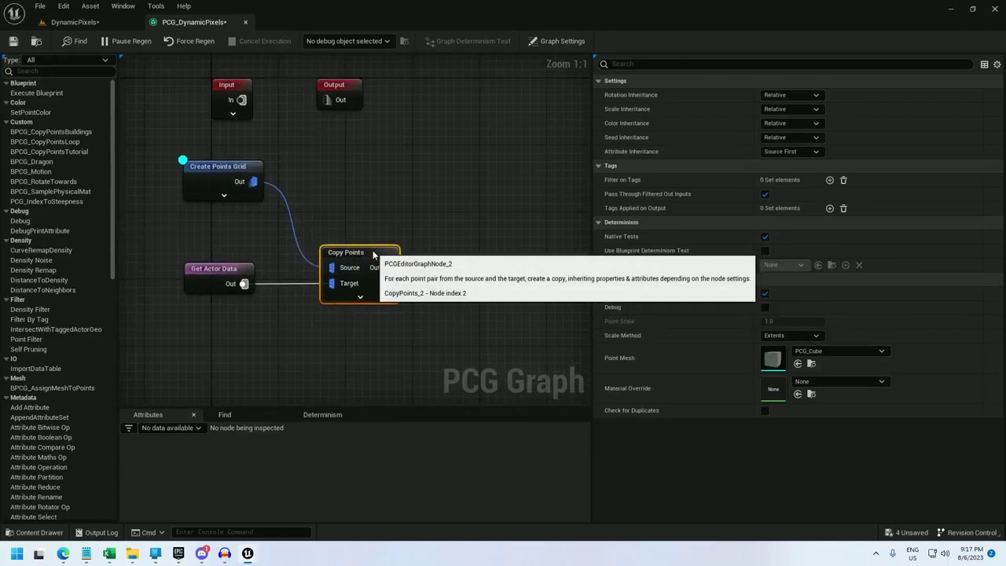
Set the Copy Points debug Scale Method to Absolute and Point Scale to 0.5, and enable debug for only this node.
left_click(791, 335)
left_click(786, 347)
left_click(783, 321)
type("0.5")
key("Return")
right_click(376, 253)
left_click(471, 351)
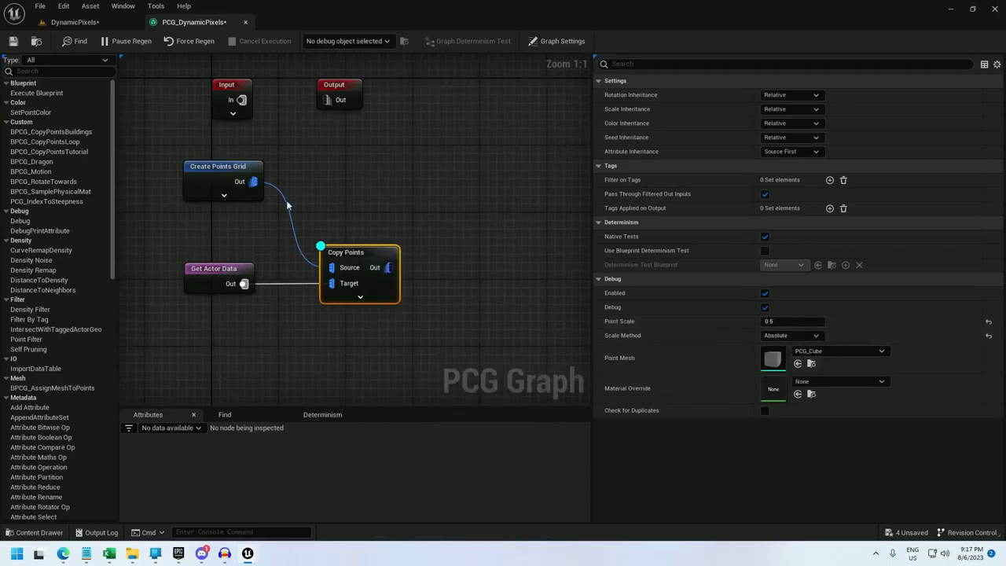
Test in the level whether the point grid follows a rotation of BP_DynamicPixels, and return to the PCG graph.
left_click(81, 25)
right_click_drag(376, 259, 377, 322)
key("e")
left_click_drag(375, 257, 337, 115)
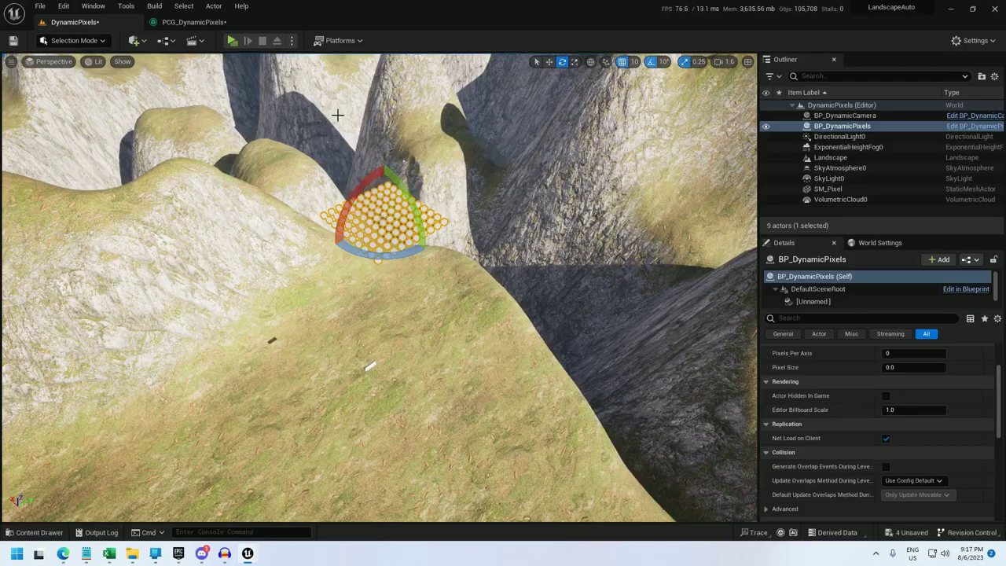
left_click(196, 22)
Expand the override inputs of the Create Points Grid node and move the node up to make room.
left_click(354, 191)
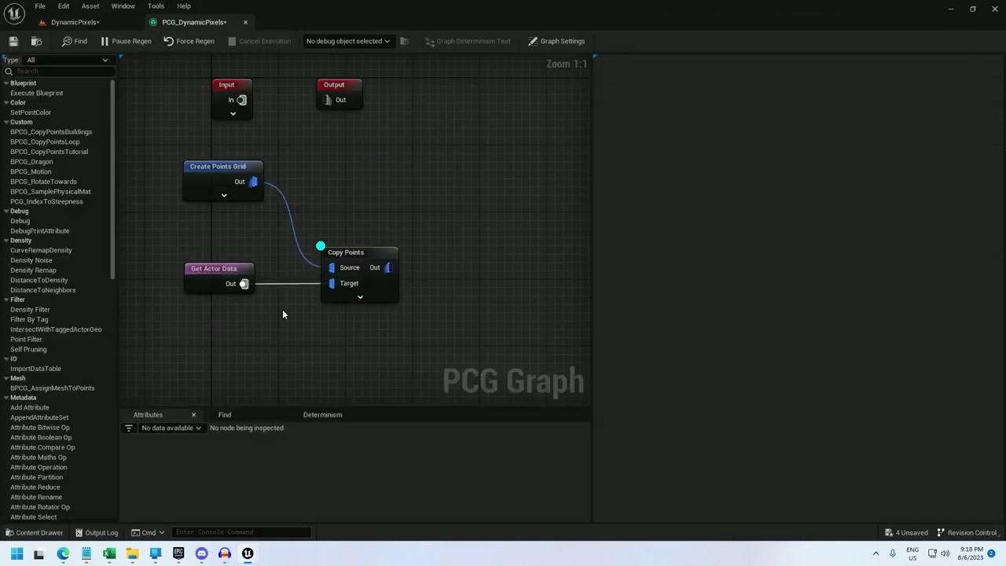
left_click(224, 195)
left_click_drag(233, 166, 225, 126)
right_click_drag(183, 225, 384, 234)
scroll(384, 234, "down", 1)
Add a Get Actor Property node beside the override inputs of Create Points Grid.
right_click(195, 146)
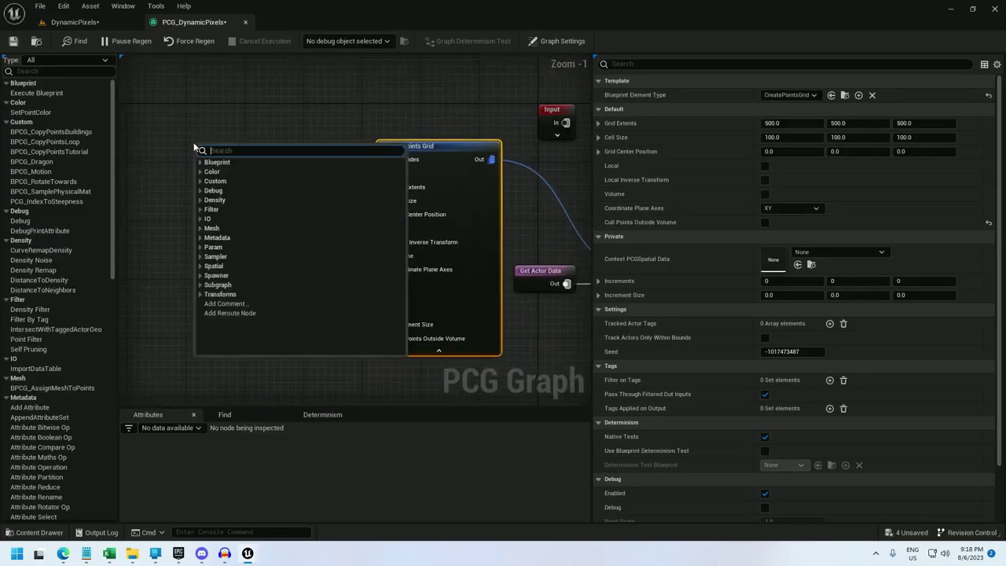
type("get actor prop")
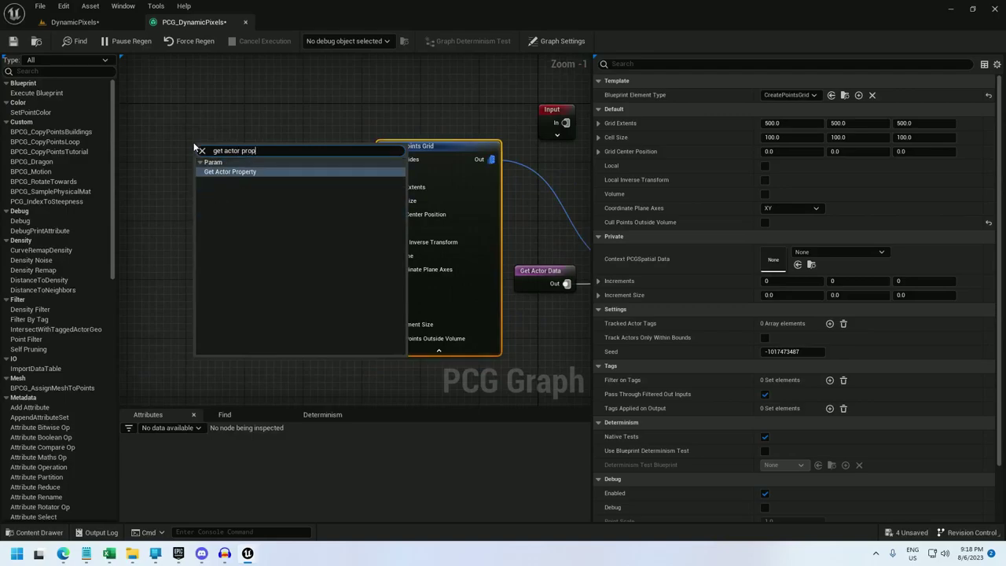
type("erty")
key("Return")
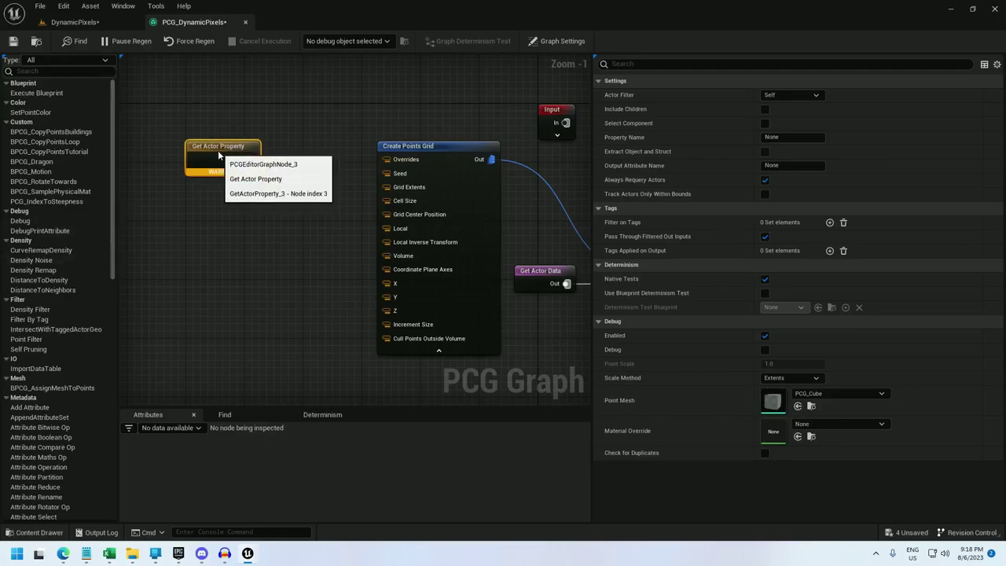
left_click_drag(217, 150, 209, 148)
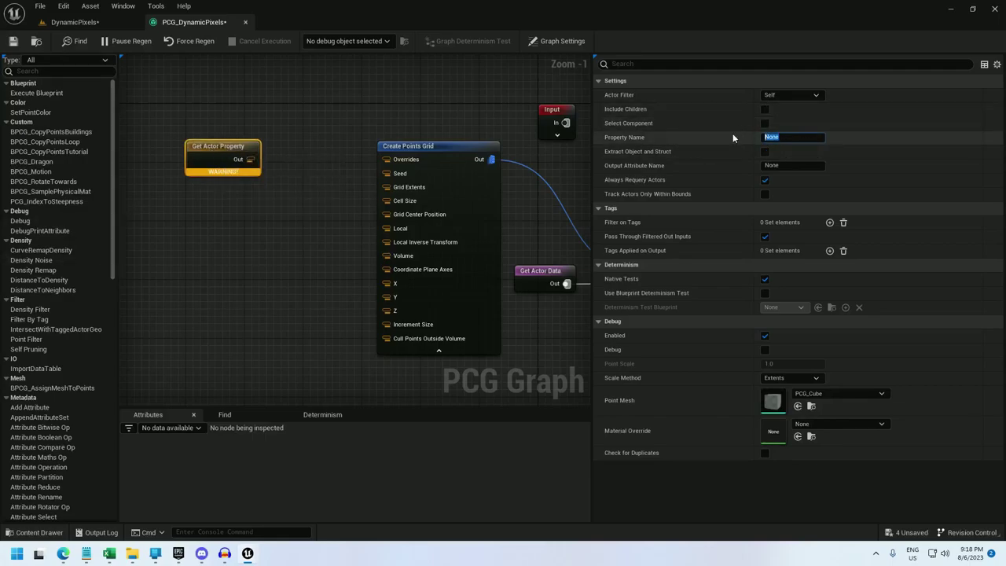
Set both the Property Name and the Output Attribute Name of the Get Actor Property node to PixelsPerAxis.
type("PixelsPers")
key("BackSpace")
type("Axis")
key("Return")
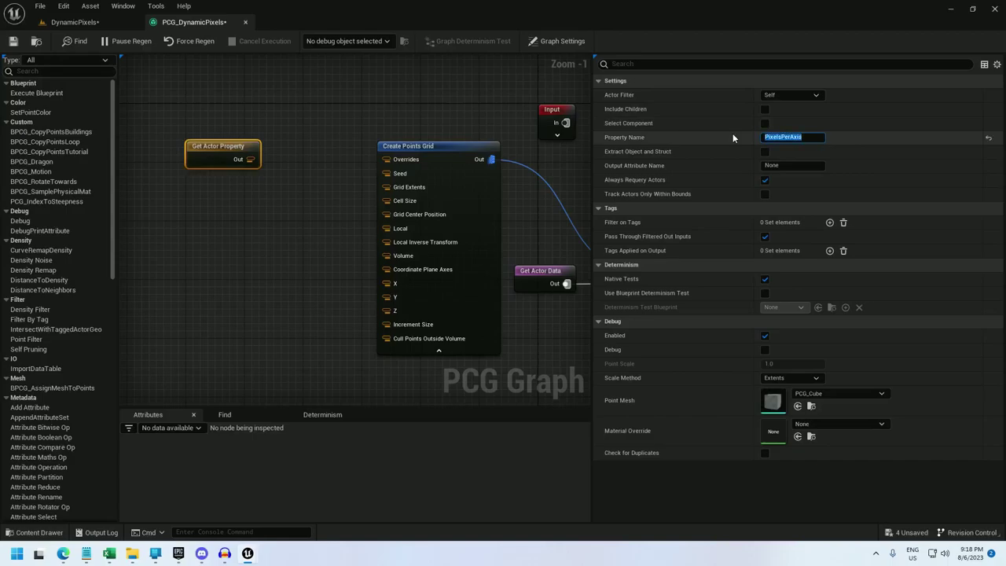
key("ctrl+c")
left_click(786, 165)
key("ctrl+v")
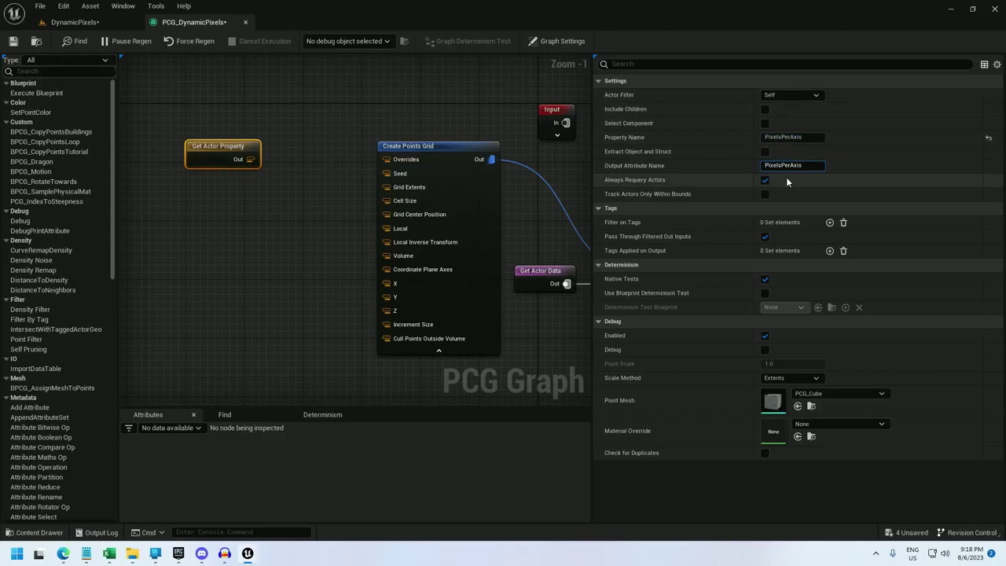
left_click_drag(230, 149, 200, 149)
Add a second Get Actor Property node below the first, with Property Name and Output Attribute Name set to PixelSize.
right_click_drag(216, 210, 290, 143)
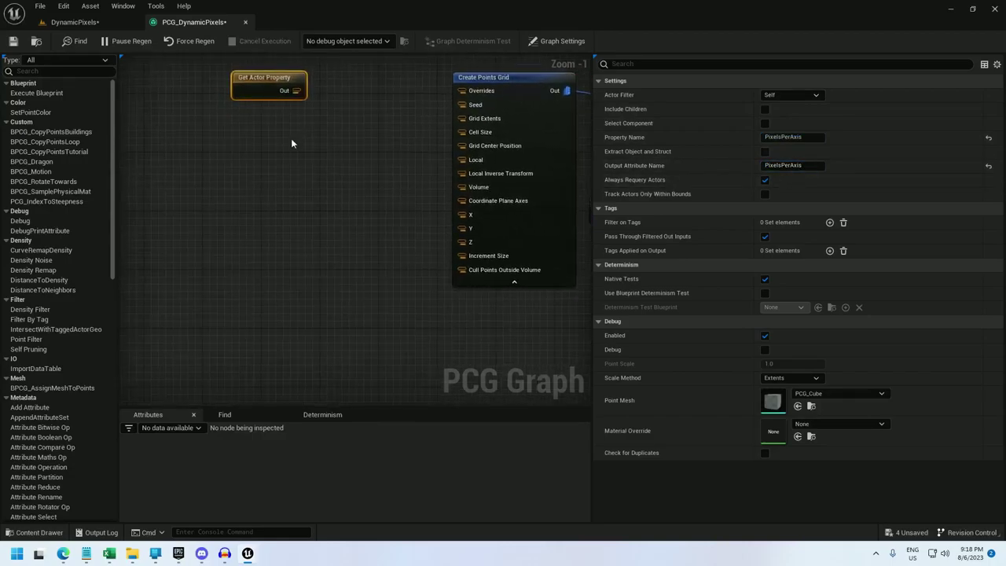
right_click(229, 254)
type("get act")
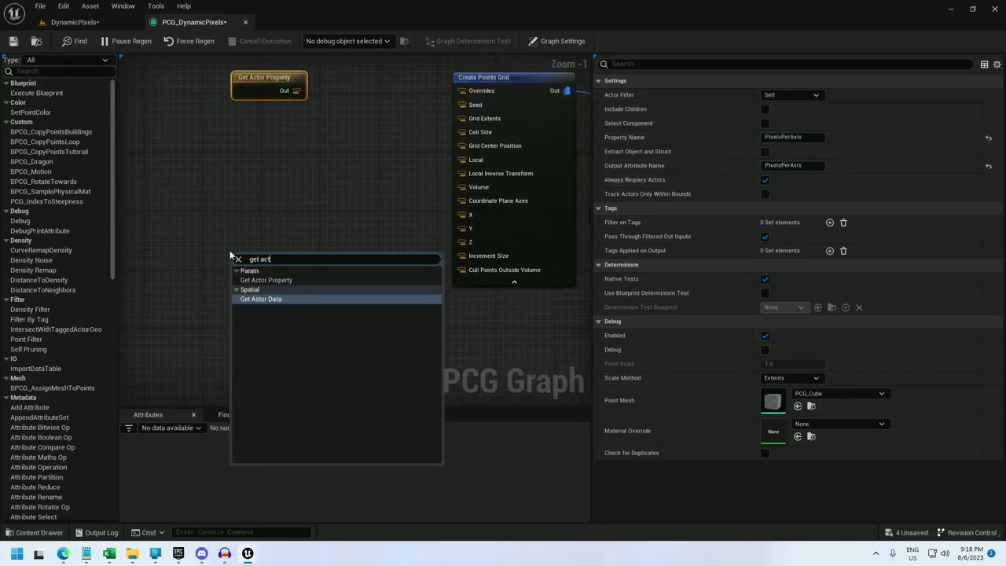
type("or")
key("Up")
key("Return")
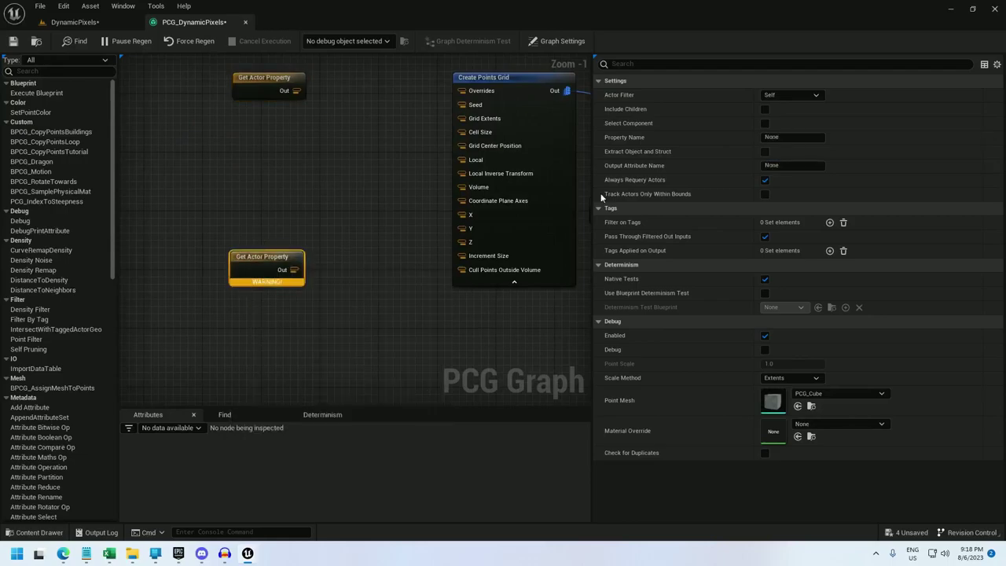
left_click(792, 136)
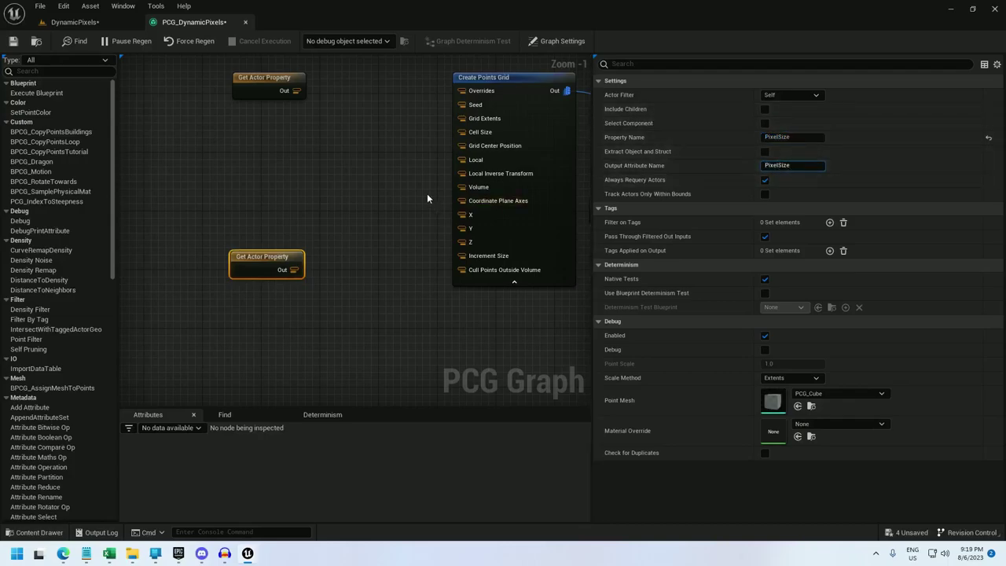
left_click_drag(261, 263, 256, 259)
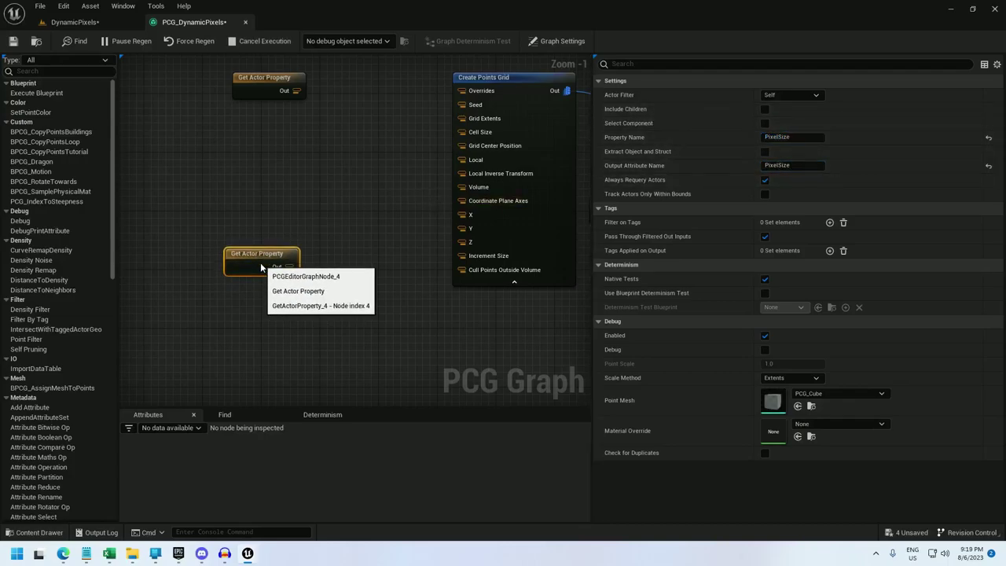
Add a Make Vector Attribute node fed by the PixelSize Get Actor Property node and set its Output Type to Vector.
right_click_drag(365, 267, 330, 283)
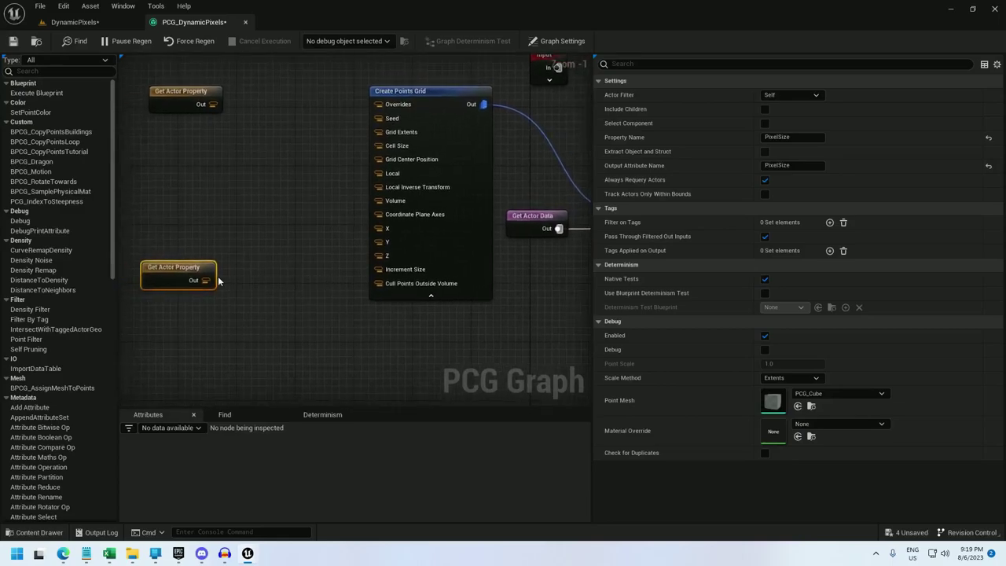
right_click_drag(275, 202, 358, 122)
left_click_drag(286, 202, 366, 225)
type("make ve")
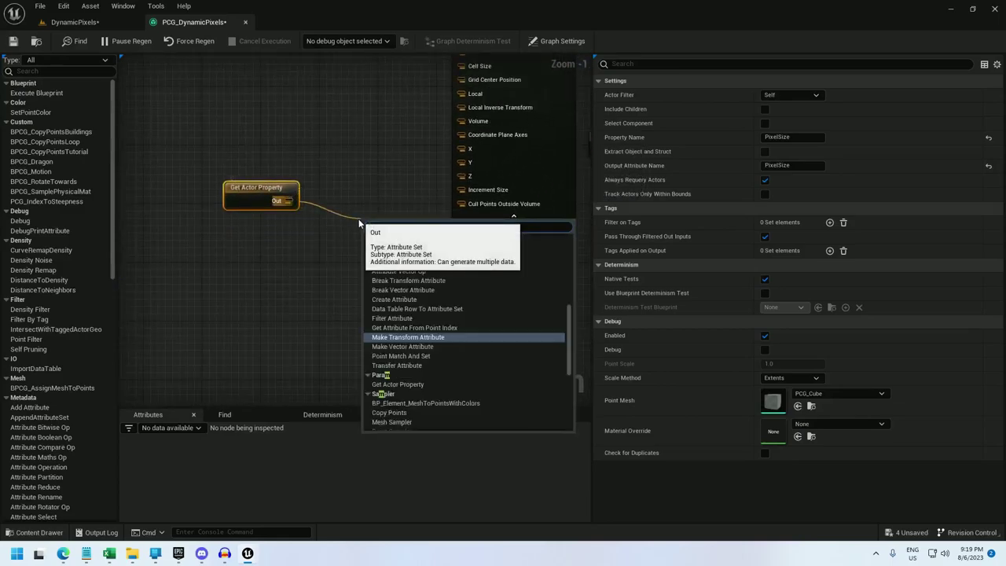
left_click(394, 249)
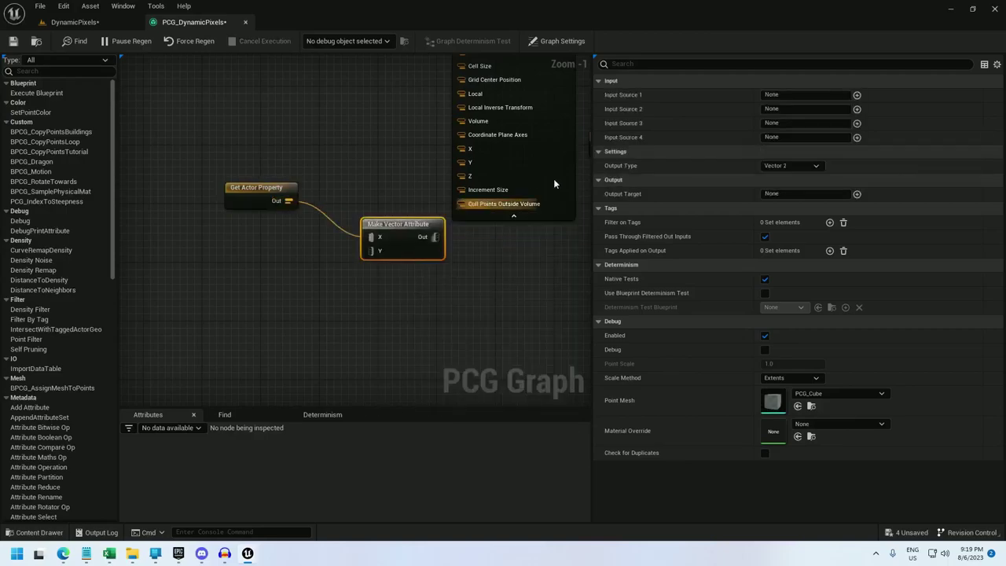
left_click(782, 165)
left_click(785, 186)
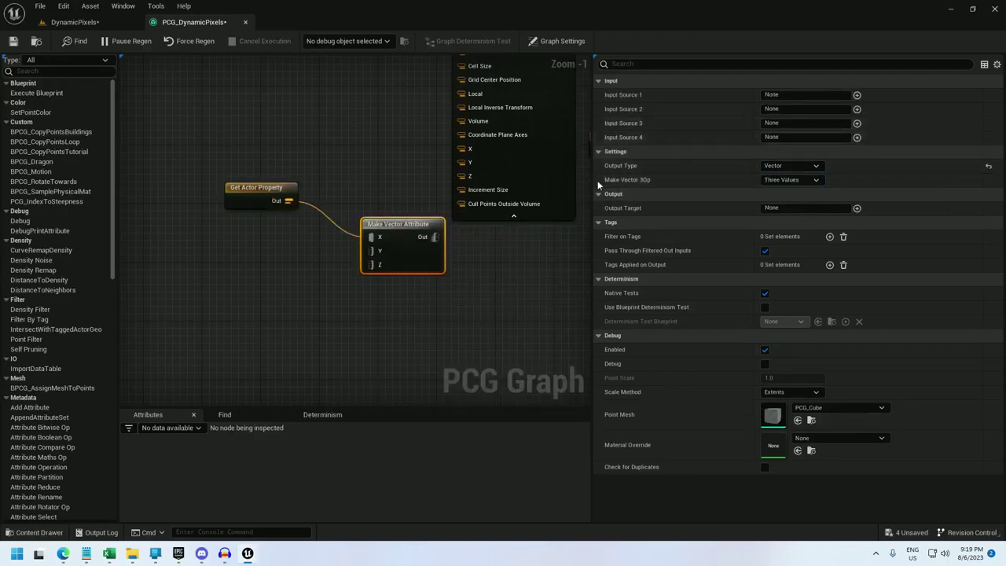
Set Input Sources 1 to 3 of Make Vector Attribute to PixelSize and feed its Y and Z inputs from the same property node.
left_click(261, 190)
left_click_drag(798, 138, 752, 139)
left_click(395, 223)
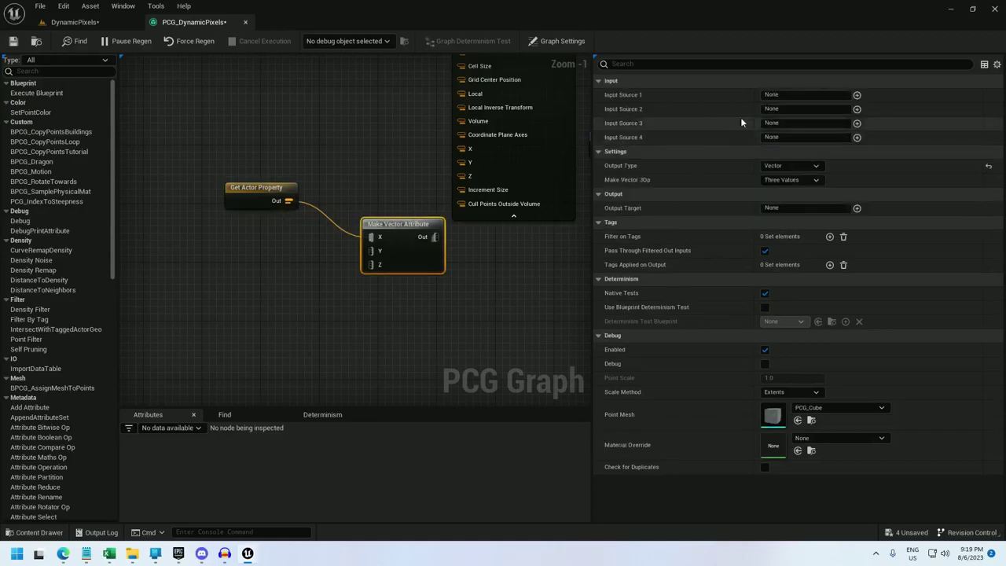
left_click(778, 96)
key("ctrl+v")
left_click(777, 108)
key("ctrl+v")
left_click(791, 122)
key("ctrl+v")
left_click_drag(302, 210, 370, 265)
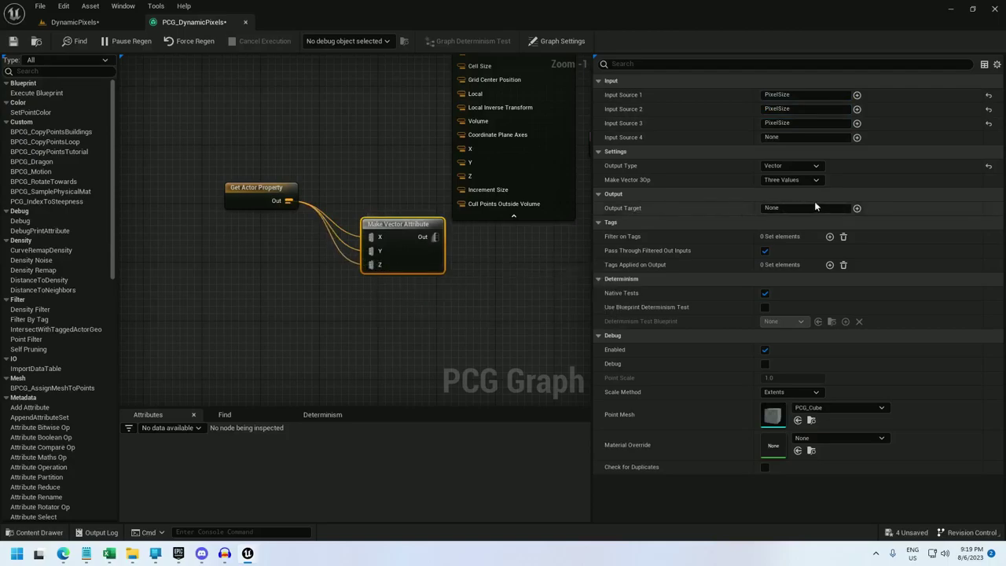
left_click_drag(402, 227, 382, 206)
Try to set the Make Vector Attribute node's Output Target to Cell Size.
right_click_drag(404, 194, 350, 295)
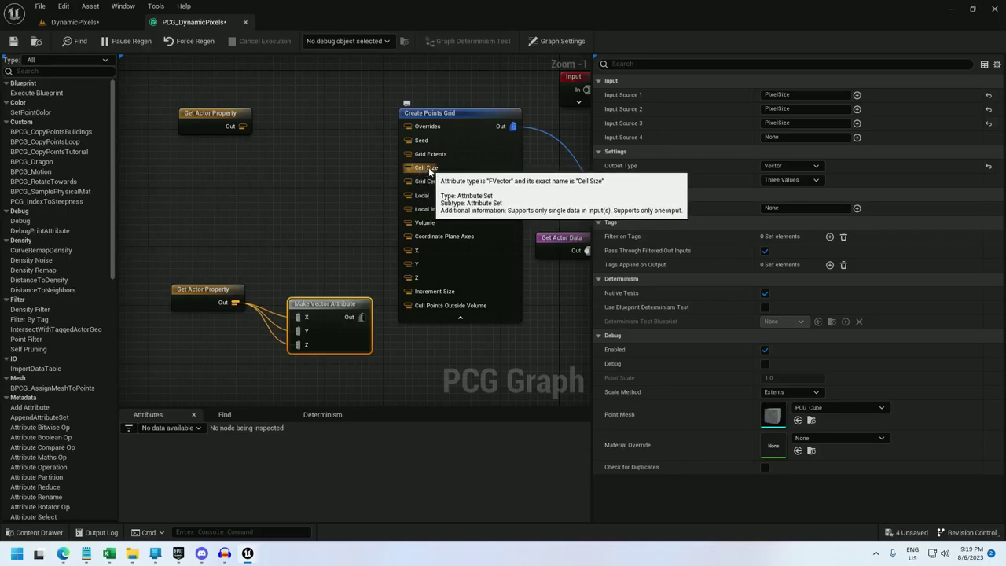
left_click(817, 207)
type("Cell Size")
key("Return")
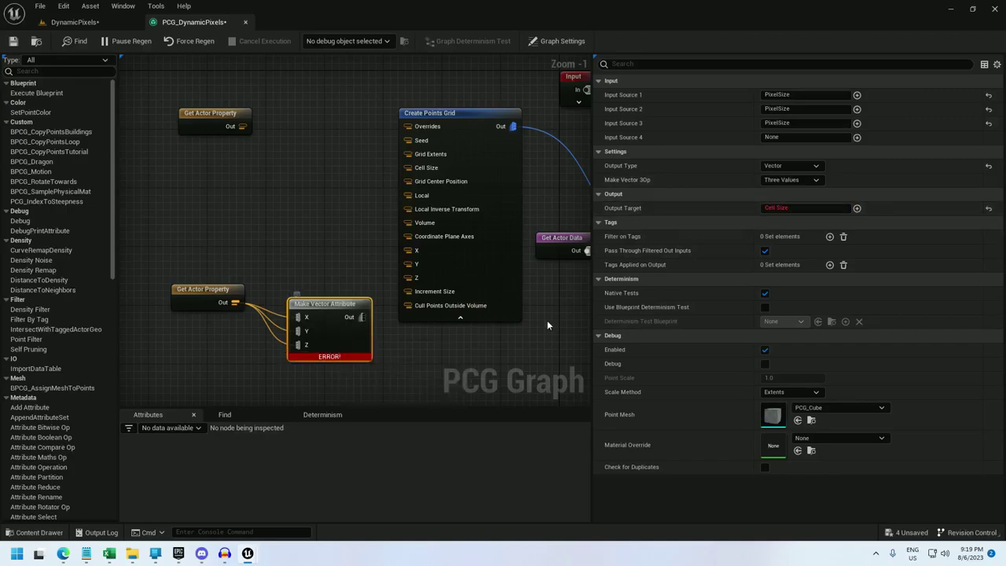
key("BackSpace")
key("Return")
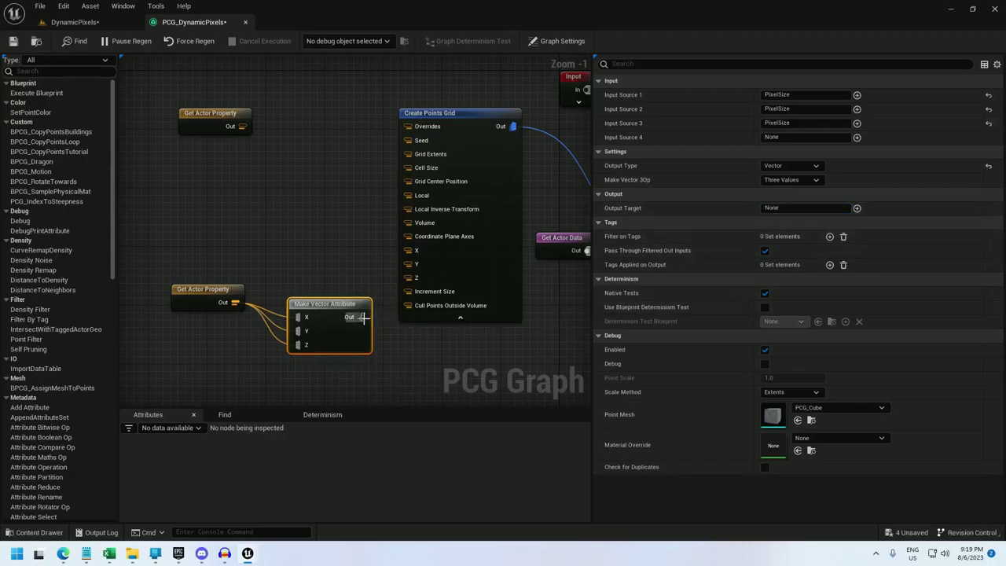
Connect the Make Vector Attribute output to Cell Size on Create Points Grid and move the source nodes farther from the grid node.
left_click_drag(363, 316, 404, 168)
left_click_drag(324, 311, 317, 297)
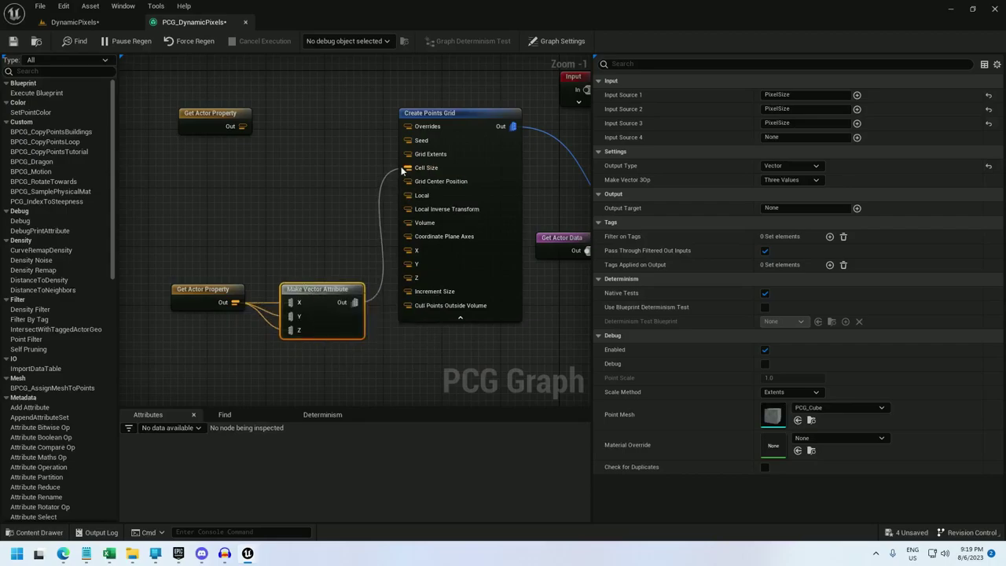
right_click_drag(225, 214, 397, 262)
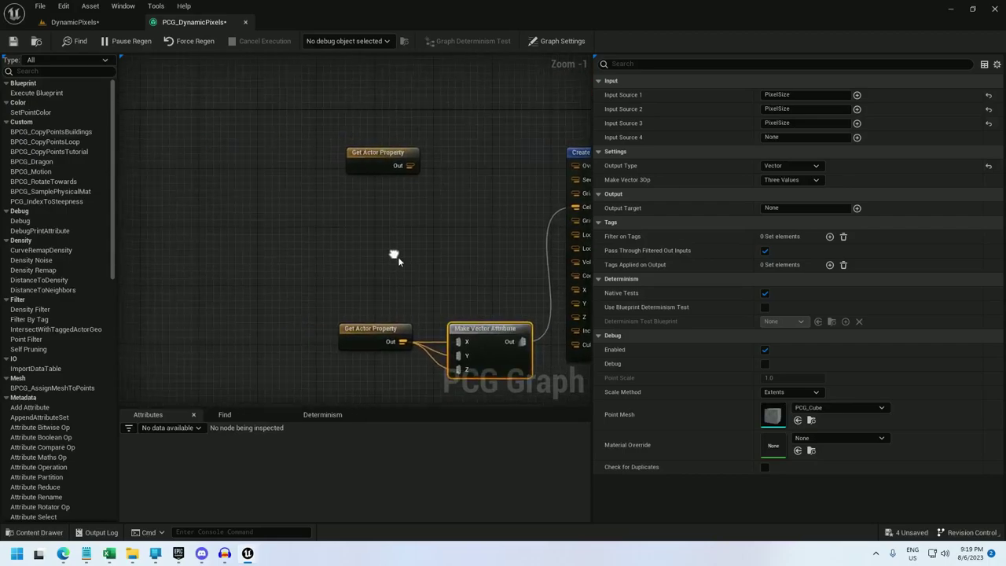
right_click_drag(469, 230, 364, 251)
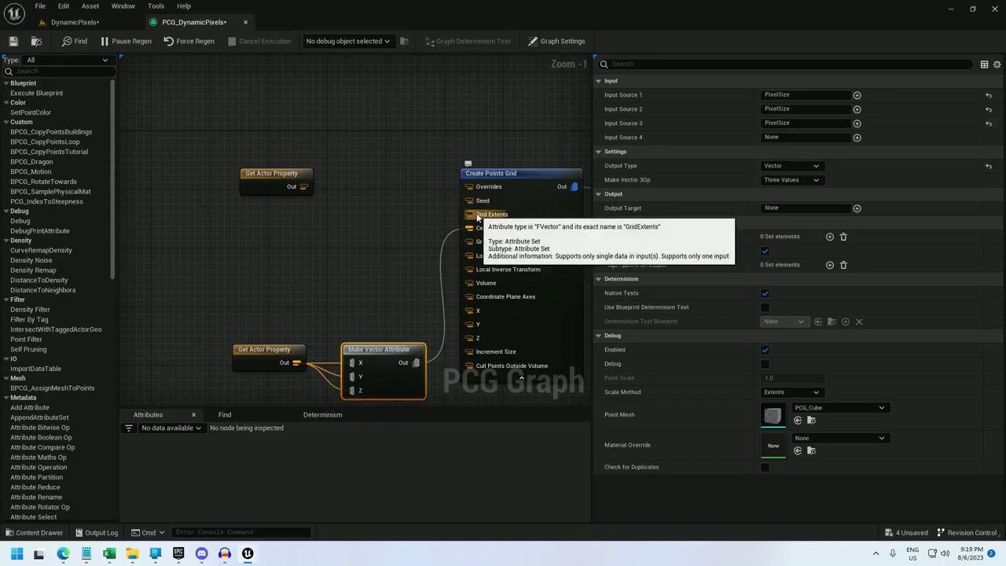
left_click_drag(278, 177, 197, 141)
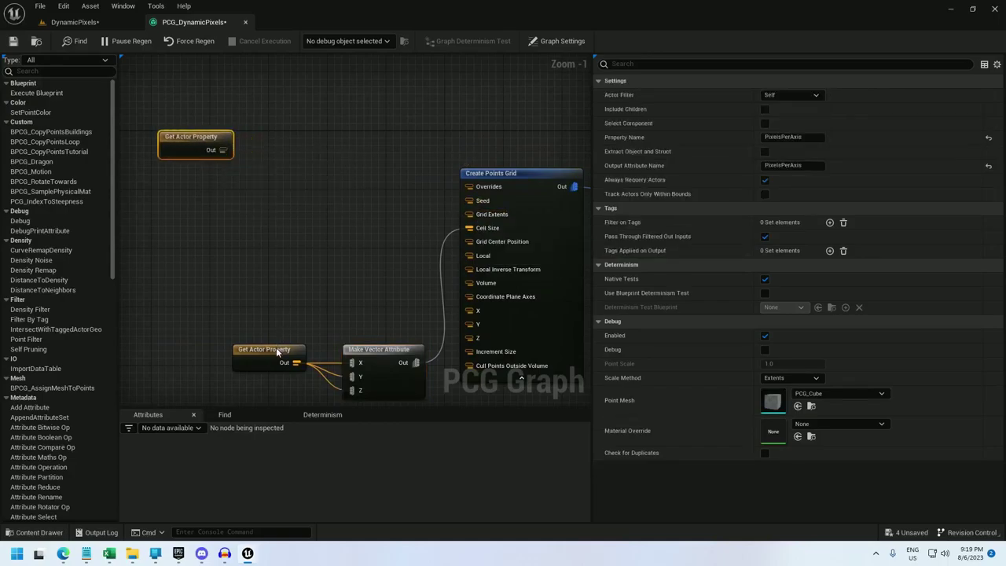
left_click_drag(276, 347, 195, 340)
left_click_drag(377, 349, 301, 342)
right_click_drag(214, 266, 256, 270)
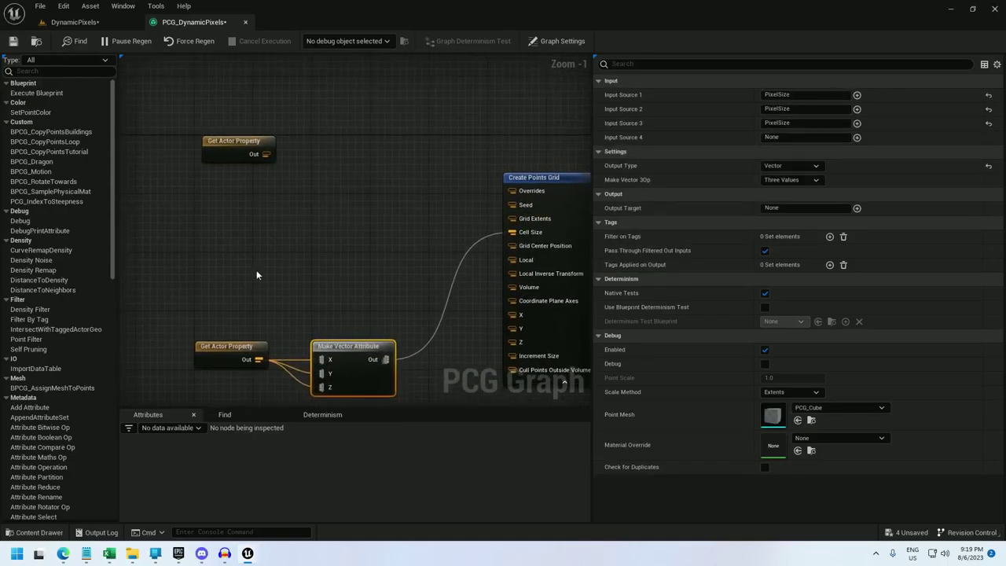
Add an Attribute Maths Op node set to Multiply, with the PixelsPerAxis node feeding InA and the PixelSize node feeding InB.
left_click(242, 145)
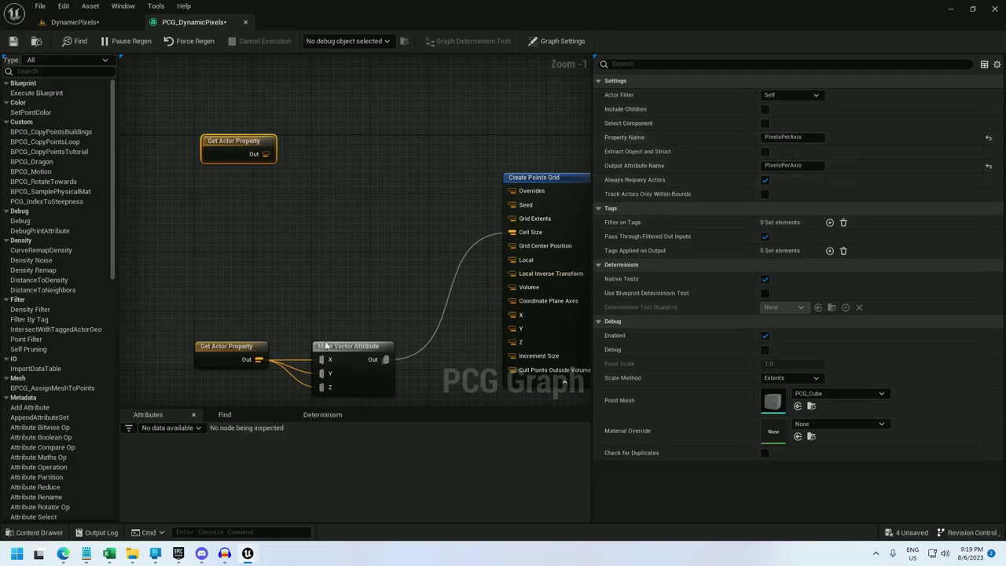
left_click(225, 350)
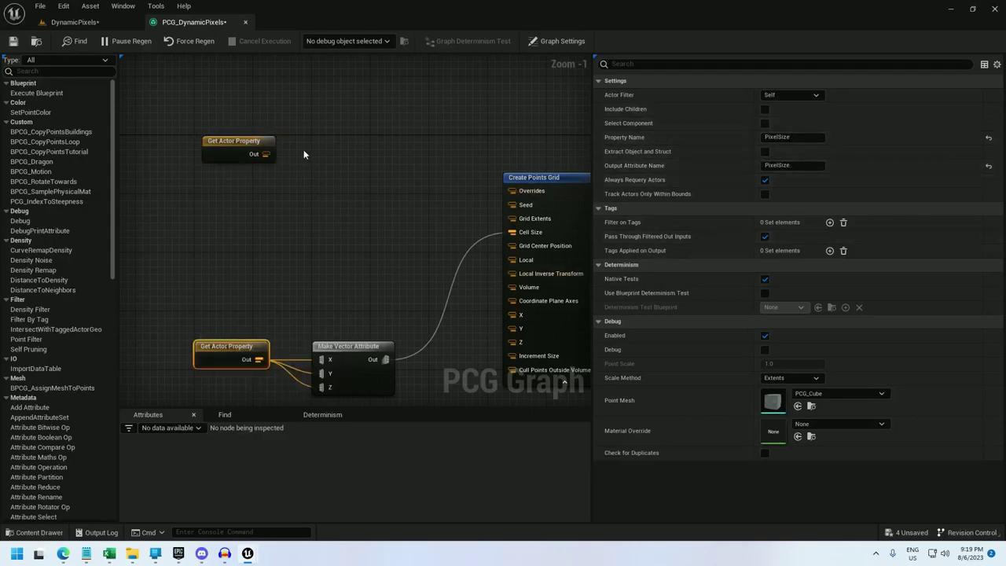
left_click_drag(301, 118, 187, 381)
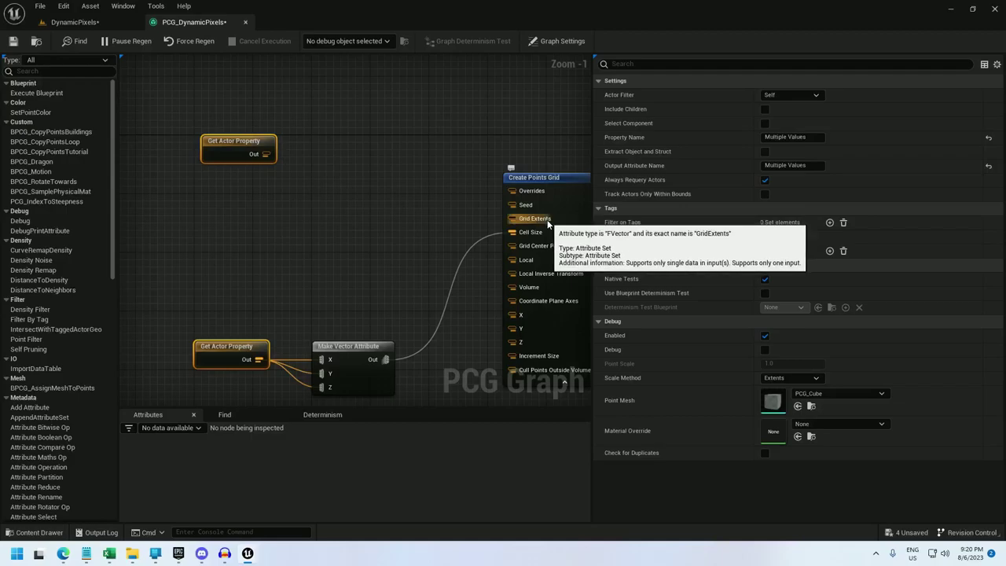
mouse_move(549, 222)
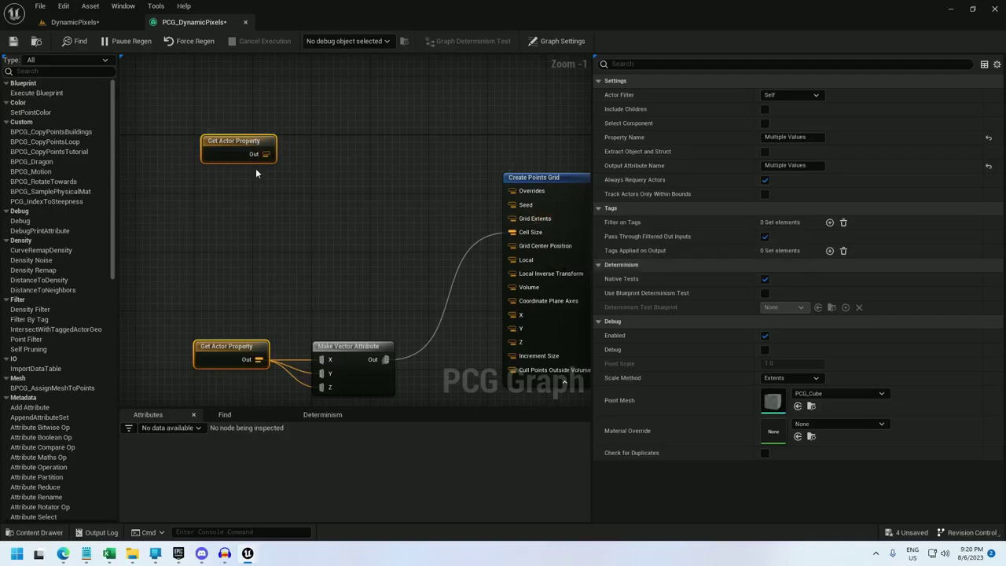
left_click_drag(265, 154, 321, 201)
type("maths")
key("Return")
left_click(790, 94)
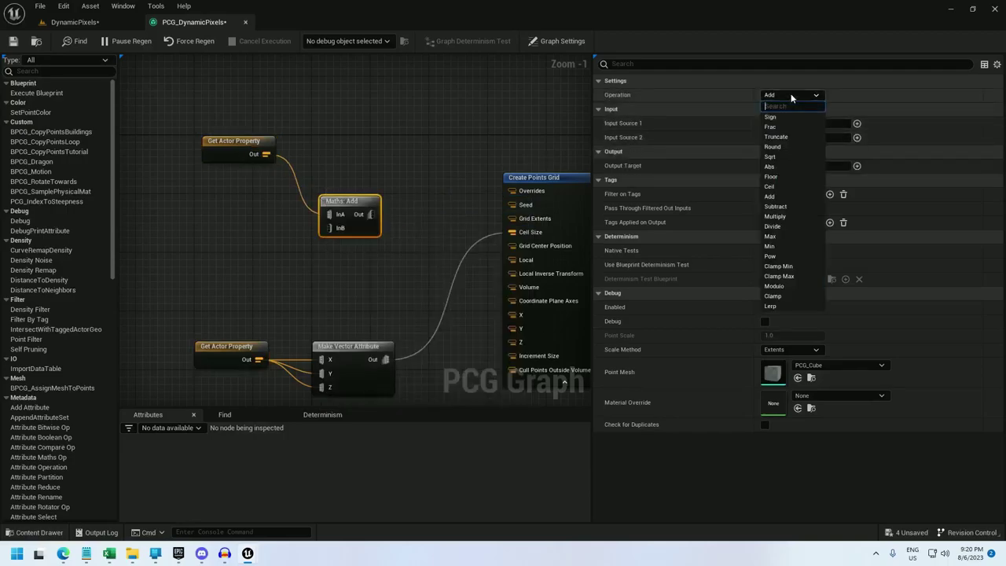
left_click(776, 216)
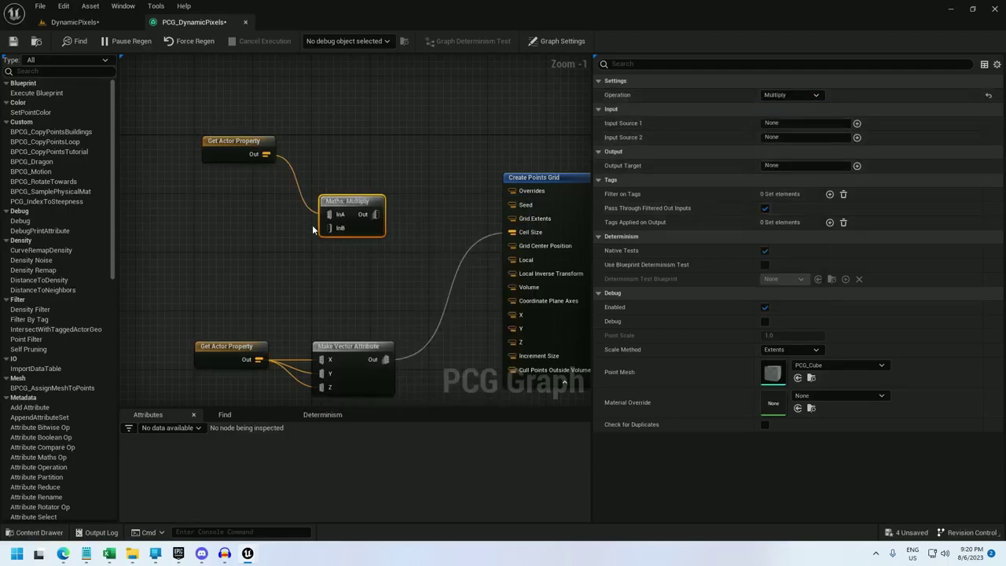
left_click_drag(329, 228, 256, 354)
Set the Multiply node's Input Source 1 to PixelsPerAxis, Input Source 2 to PixelSize and Output Target to TotalSize.
left_click(253, 145)
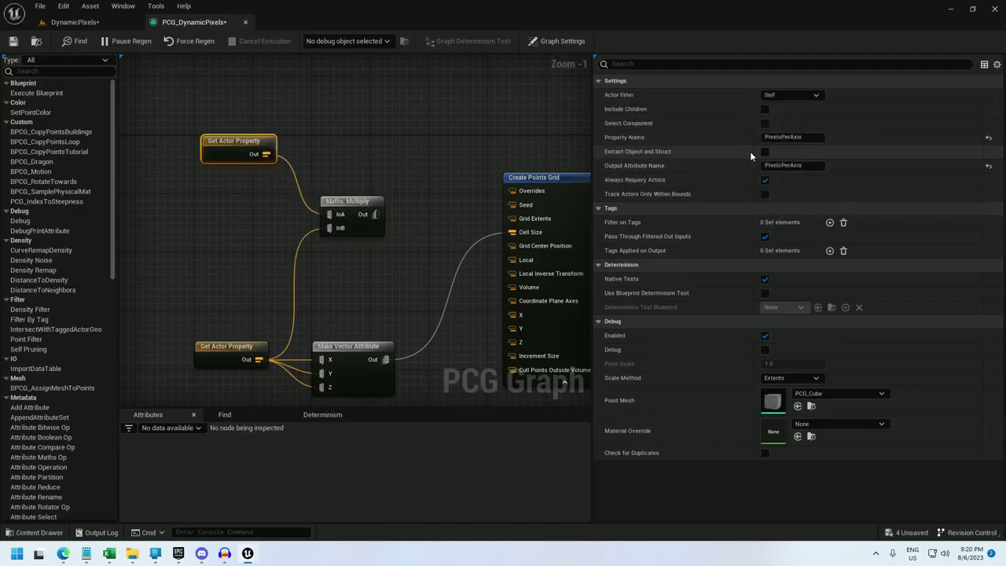
left_click(789, 137)
key("ctrl+c")
left_click(333, 200)
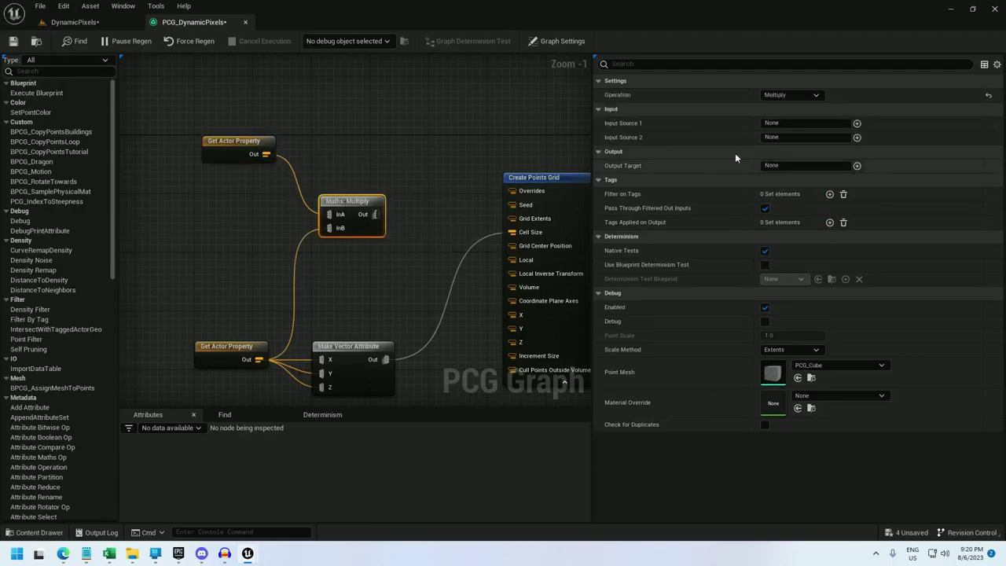
left_click(801, 123)
key("ctrl+v")
key("Tab")
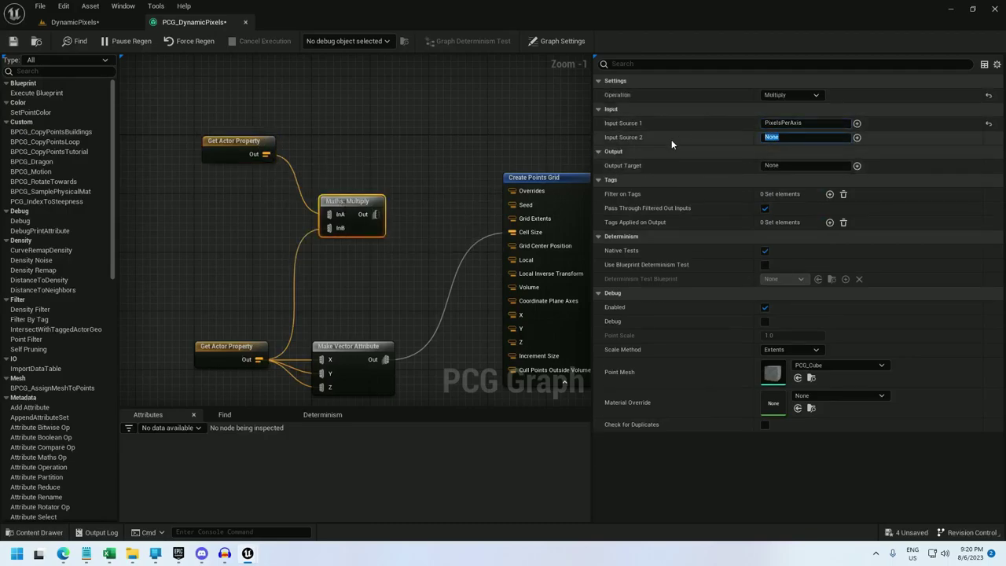
type("PixelSize")
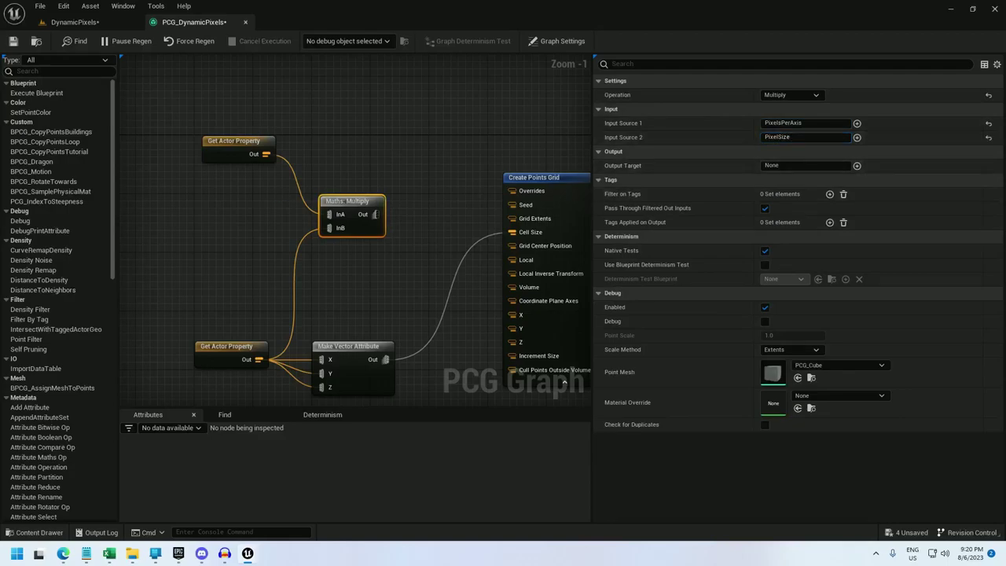
key("Tab")
Add a Create Attribute node above Multiply with Output Attribute Name 2 and a Double Value of 2.
right_click(339, 130)
type("crea")
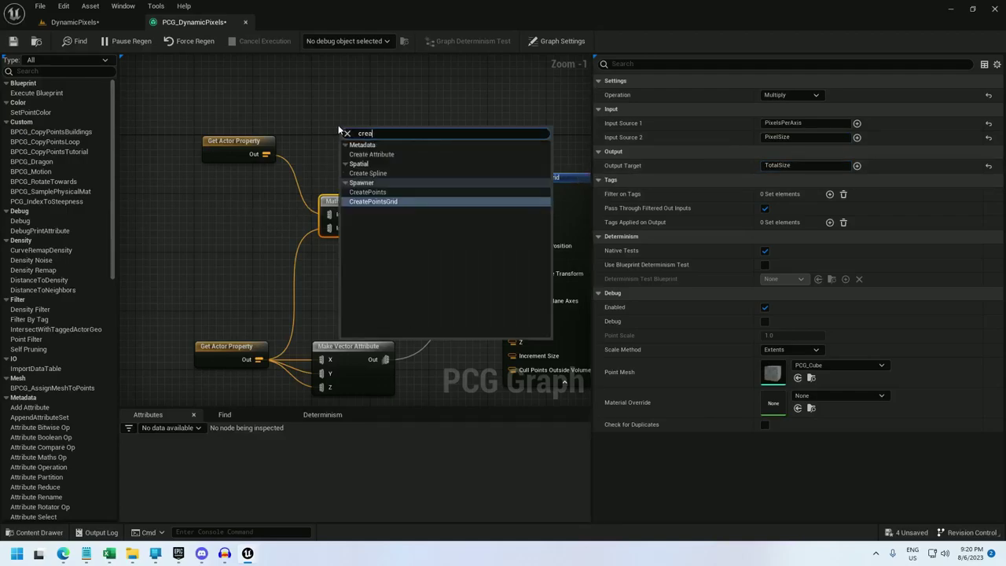
type("te attr")
key("Return")
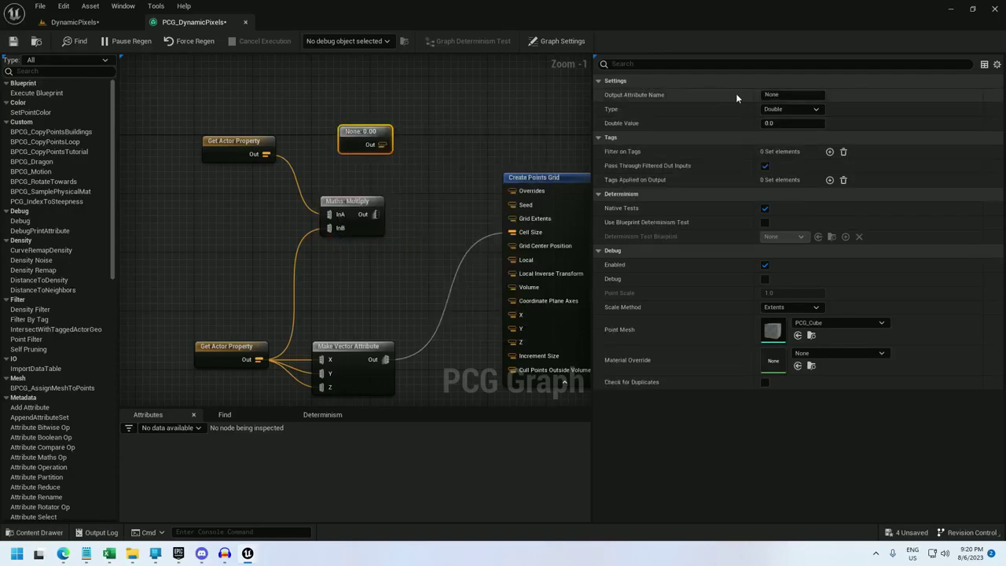
left_click(786, 95)
type("2")
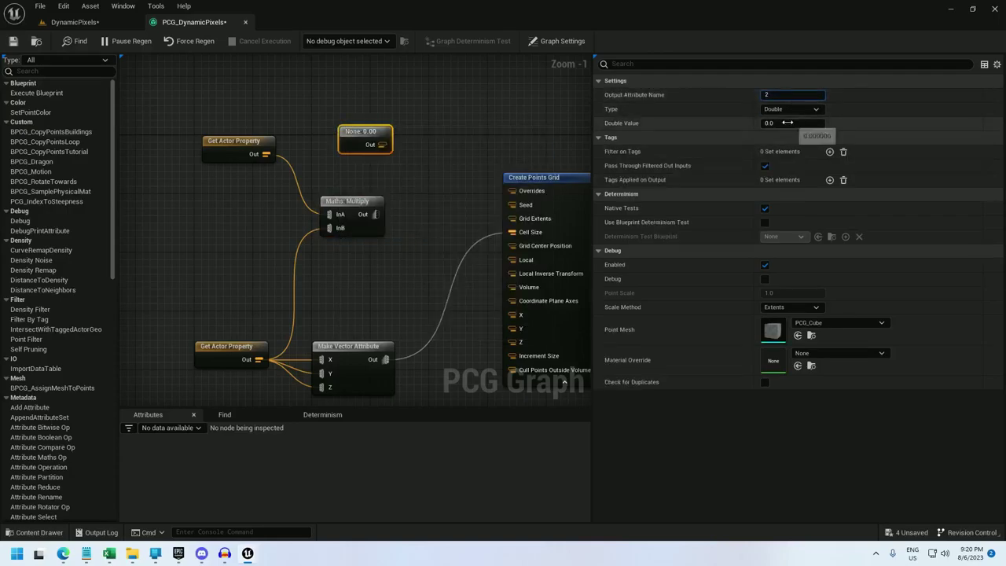
left_click(786, 123)
type("2")
key("Return")
Add an Attribute Maths Op node fed by the Multiply output and set its operation to Divide.
right_click(428, 140)
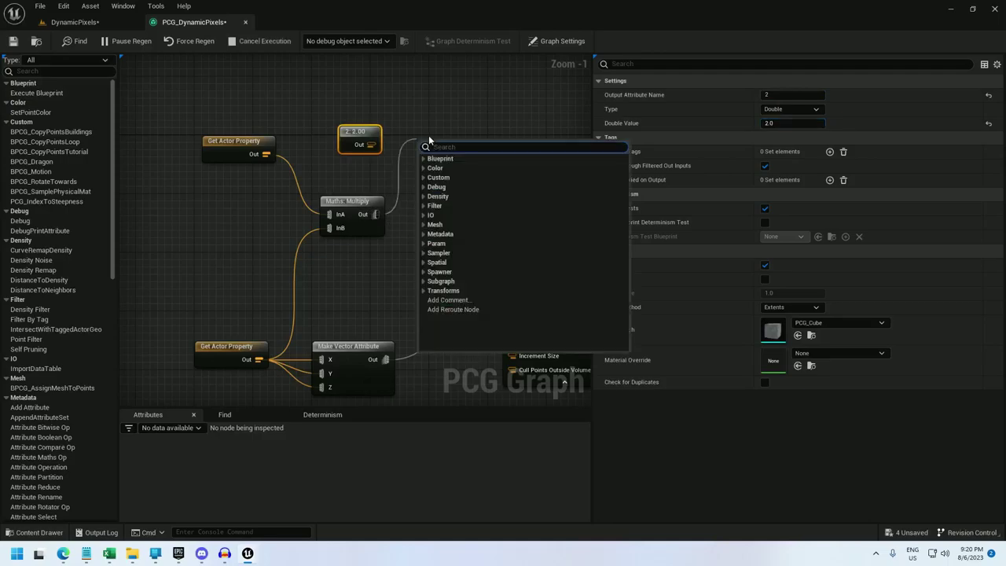
type("add")
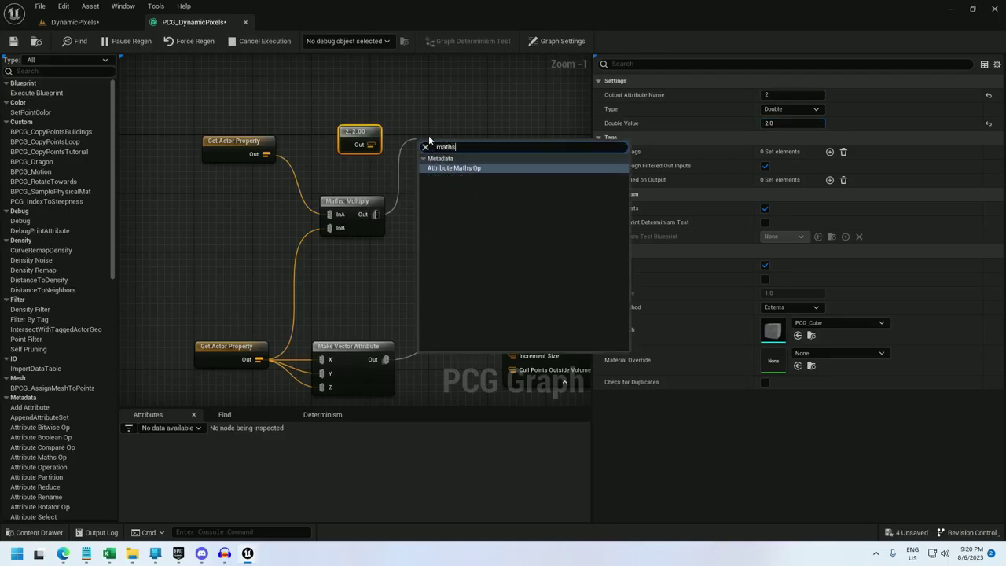
key("Return")
left_click(794, 95)
type("divide")
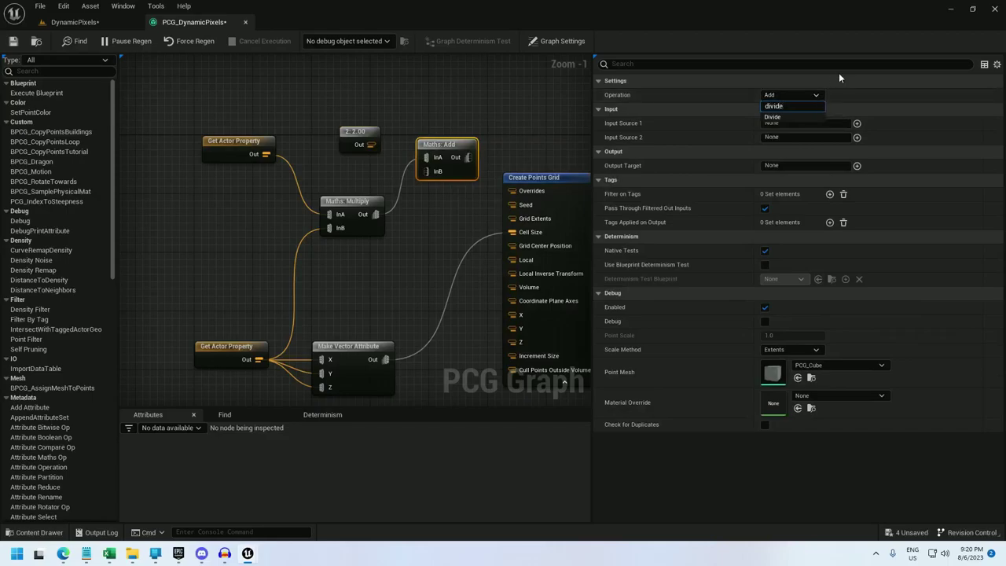
left_click(794, 117)
Set the Divide node's Input Source 1 to TotalSize, Input Source 2 to 2 and Output Target to Extents.
left_click(790, 136)
type("2TotalSize")
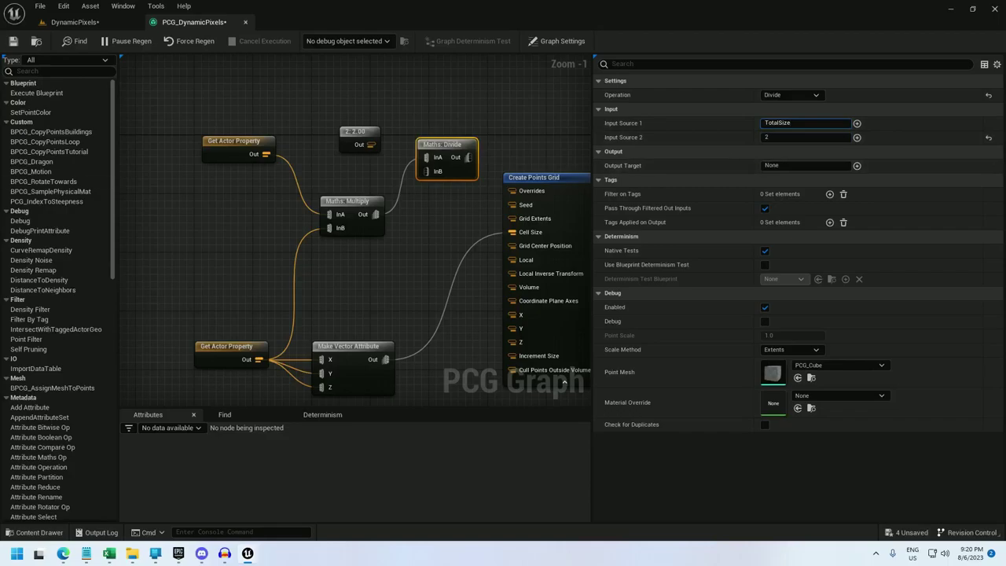
key("Return")
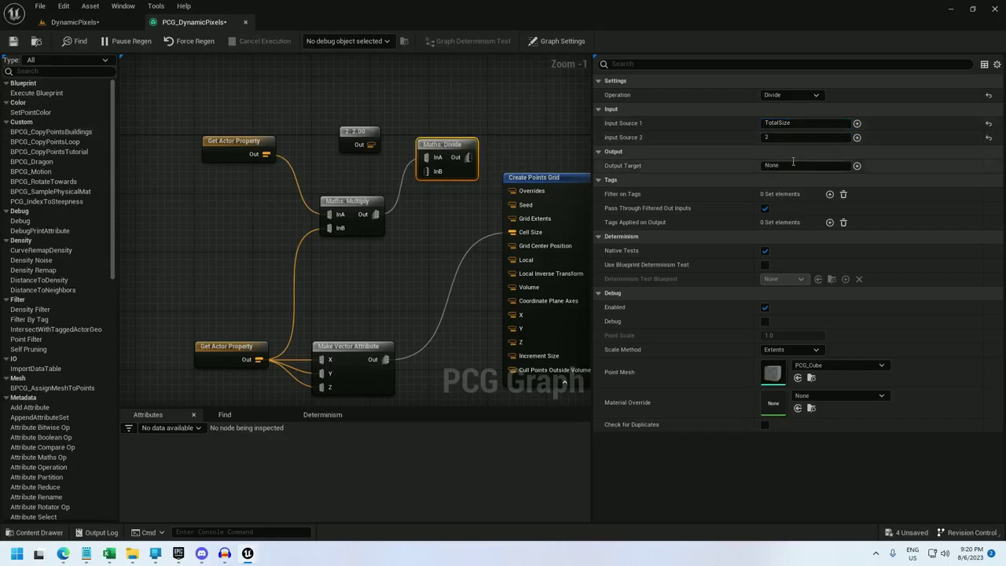
left_click(795, 166)
type("Extents")
key("Return")
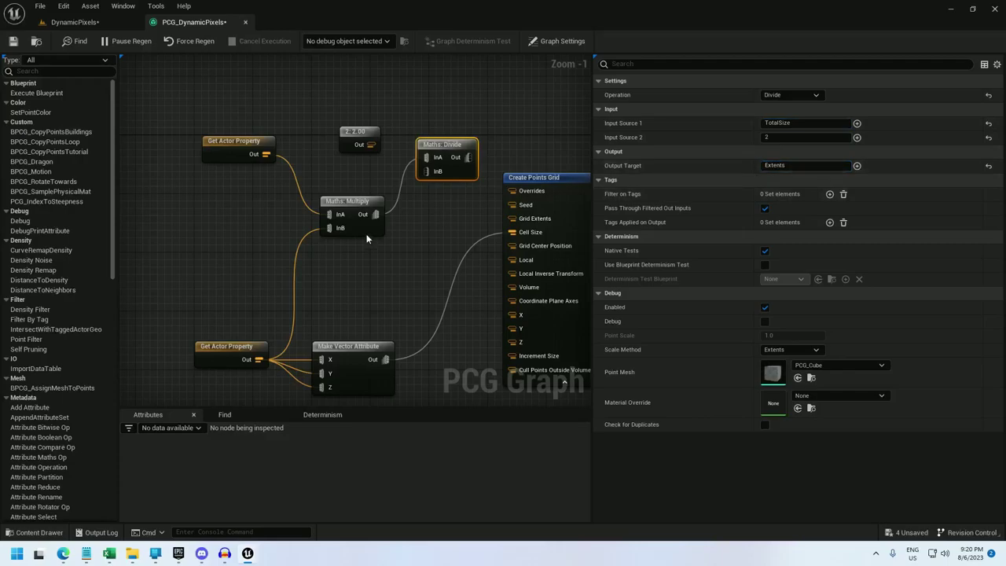
Connect the constant 2 attribute to InB of Divide and move the maths nodes away from Create Points Grid.
left_click_drag(373, 146, 433, 177)
left_click_drag(445, 236, 259, 102)
left_click_drag(447, 147, 360, 136)
Add a Make Vector Attribute node with its X input fed by the Divide output.
left_click(367, 149)
type("make vectr")
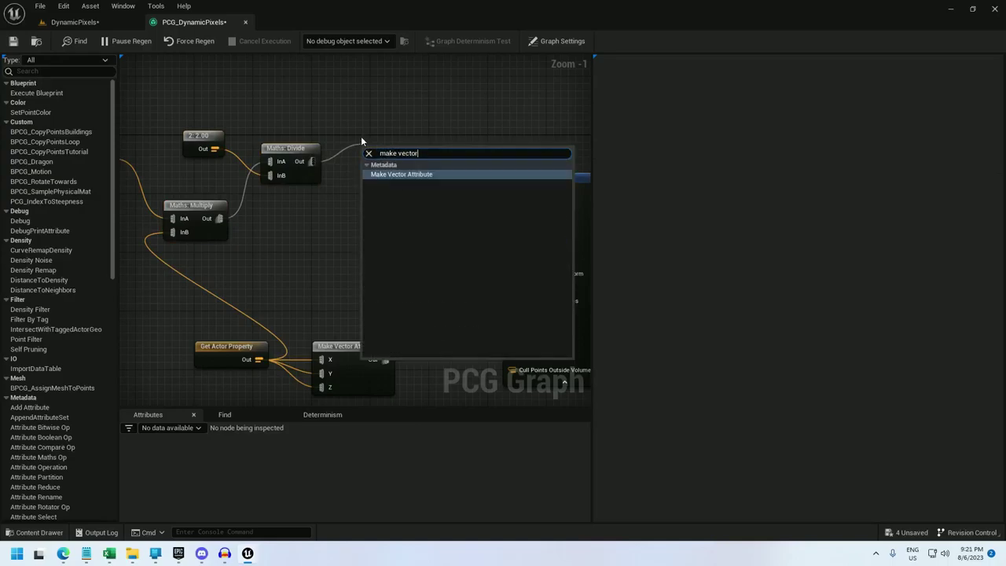
key("Return")
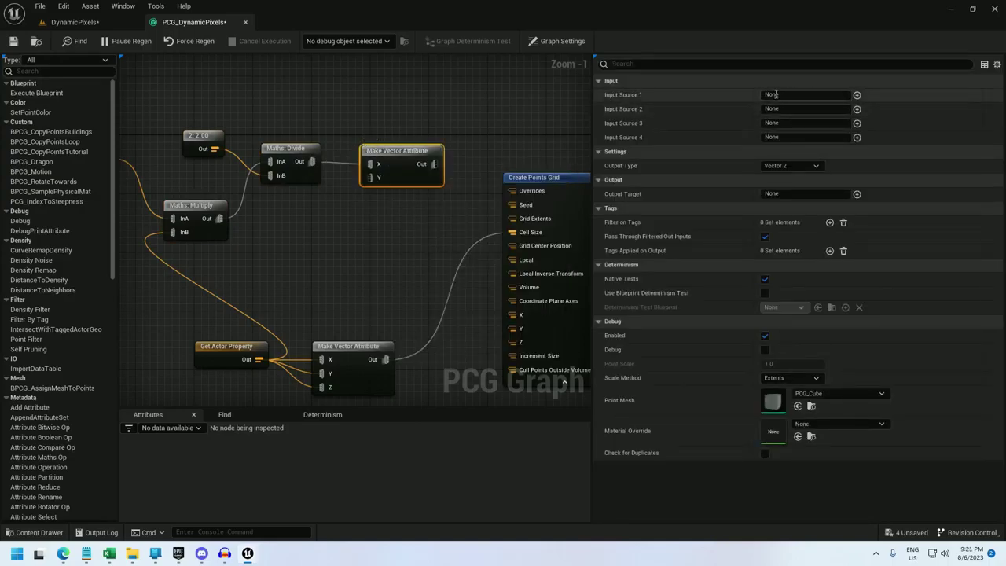
Set Input Source 1, 2 and 3 of the new Make Vector Attribute node to Extents.
left_click(807, 95)
type("Extents")
left_click(790, 110)
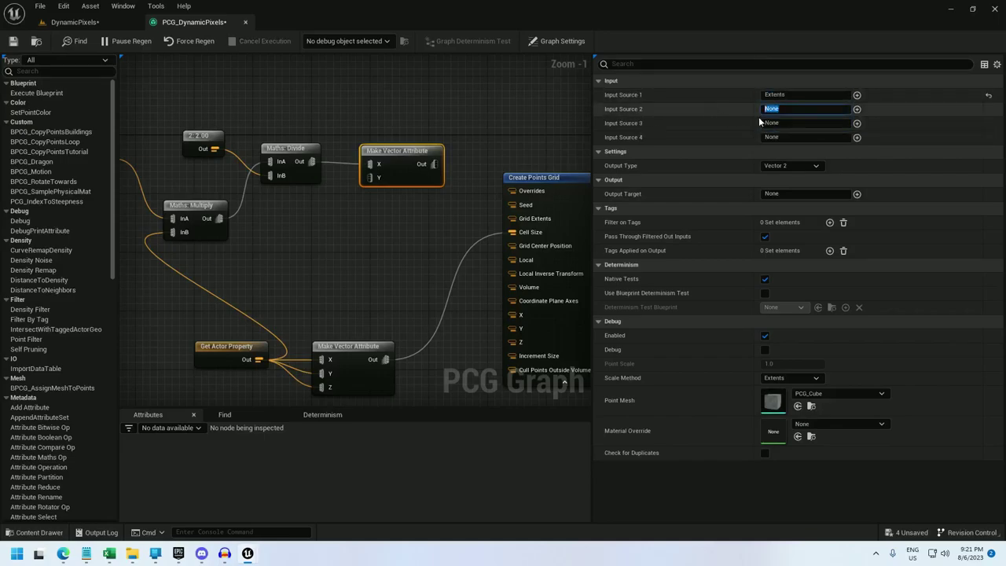
type("Extents")
left_click(758, 122)
type("Extents")
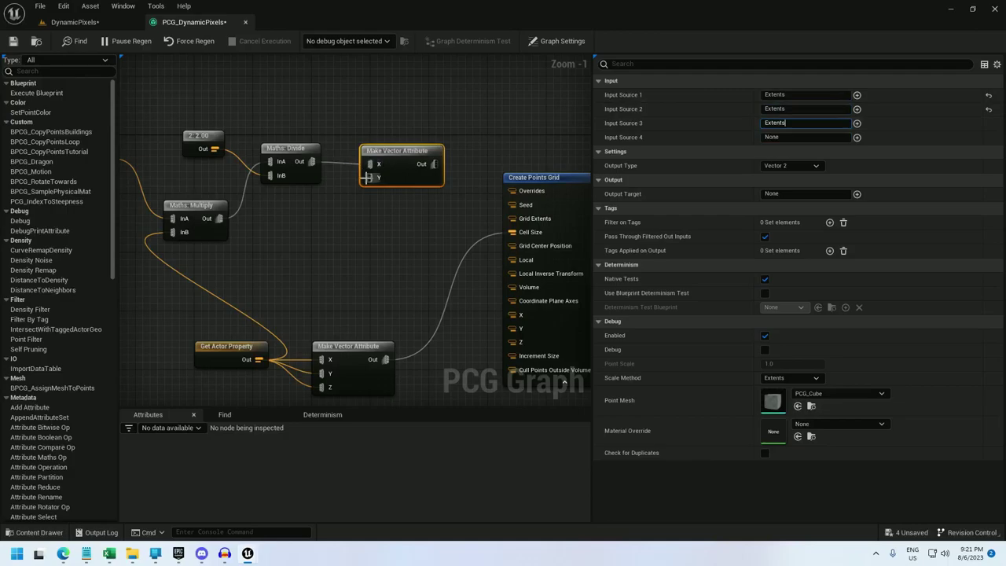
Set the node's Output Type to Vector and feed its Y and Z inputs from the Divide output.
left_click(794, 165)
left_click(803, 185)
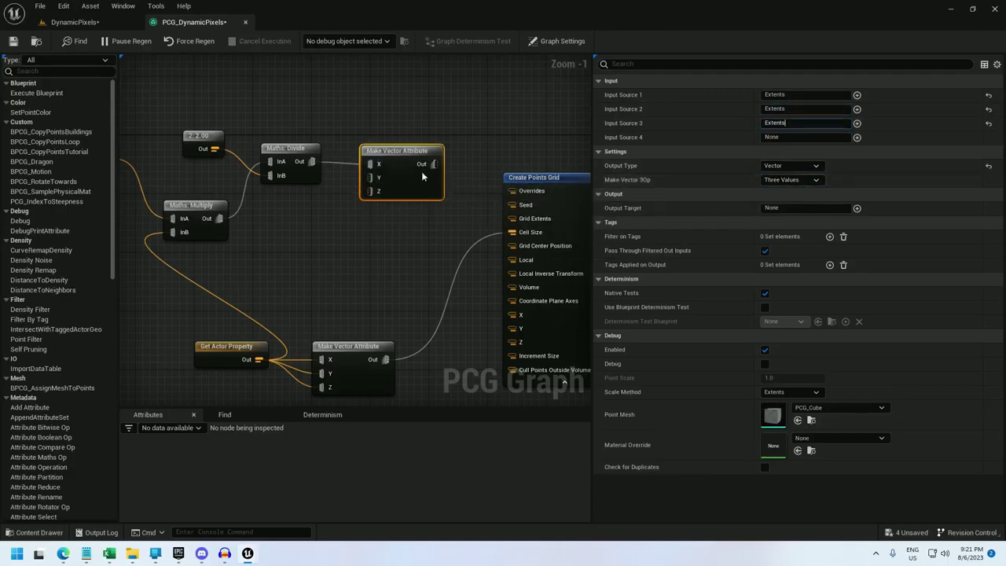
left_click_drag(306, 164, 370, 183)
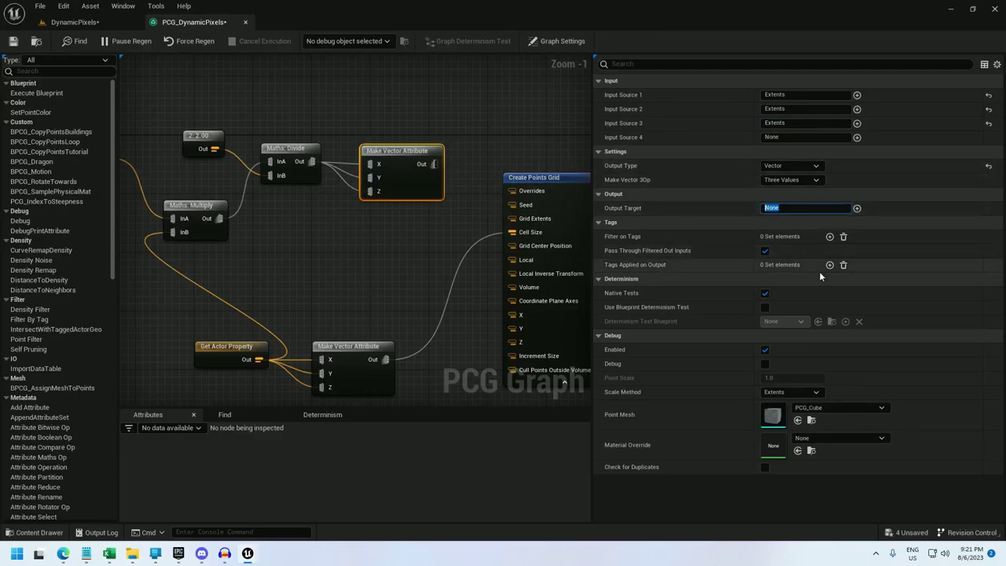
Set the Output Target to GridExtents and connect the node's output to Grid Extents of Create Points Grid.
type("GridExtents")
key("Return")
mouse_move(518, 223)
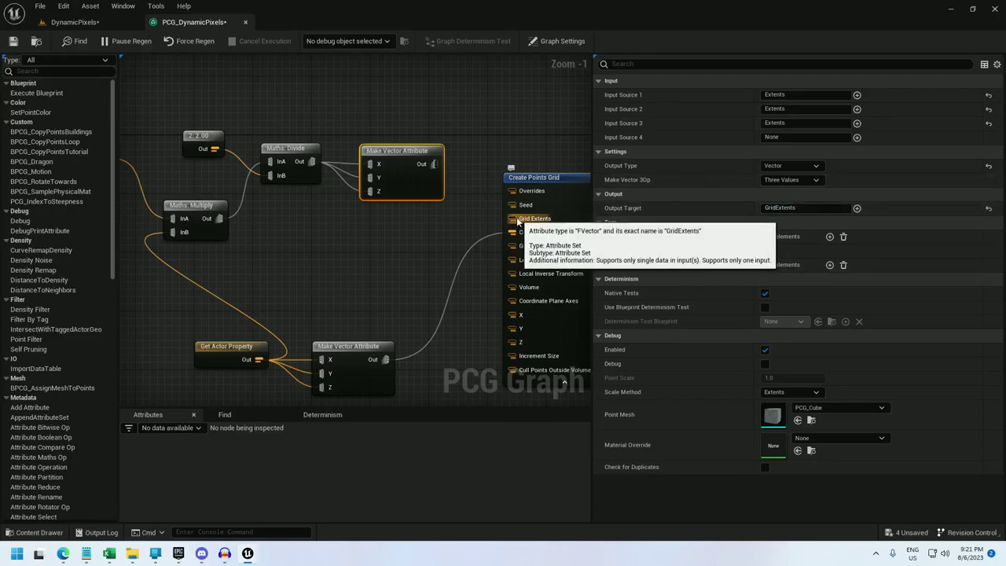
left_click_drag(510, 212, 432, 164)
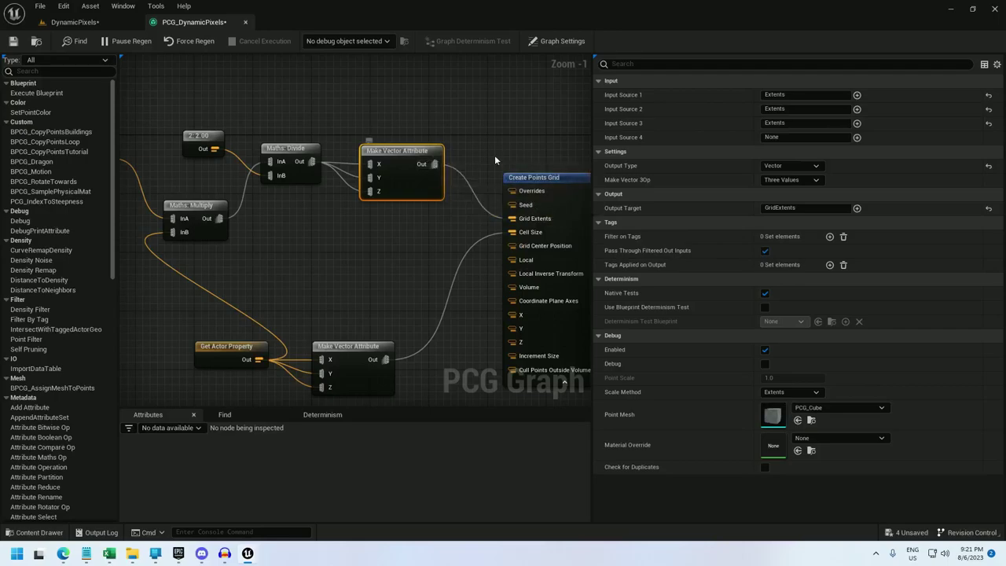
right_click_drag(503, 159, 440, 162)
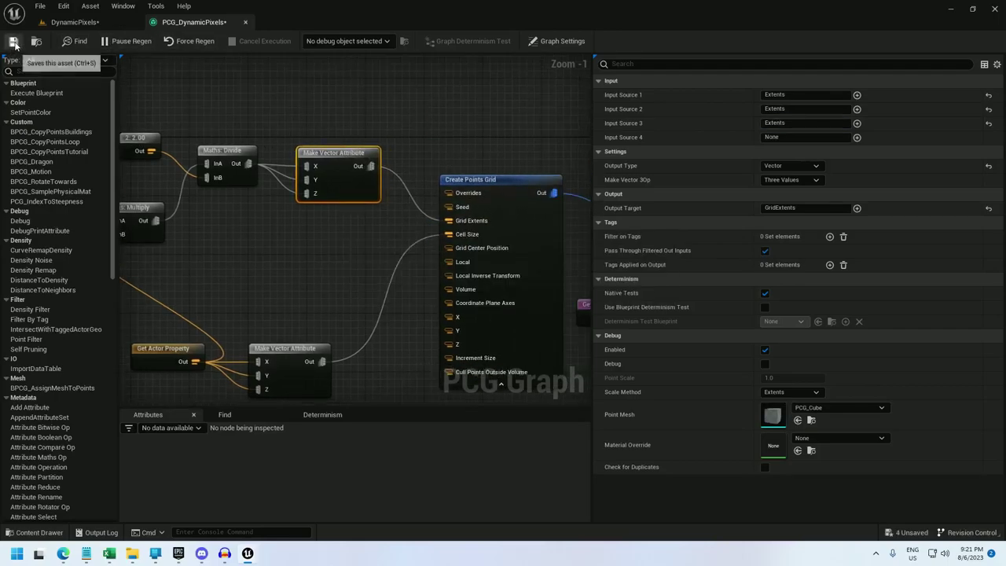
In the DynamicPixels level, set BP_DynamicPixels' Pixels Per Axis to 100 and Pixel Size to 120.
left_click(75, 22)
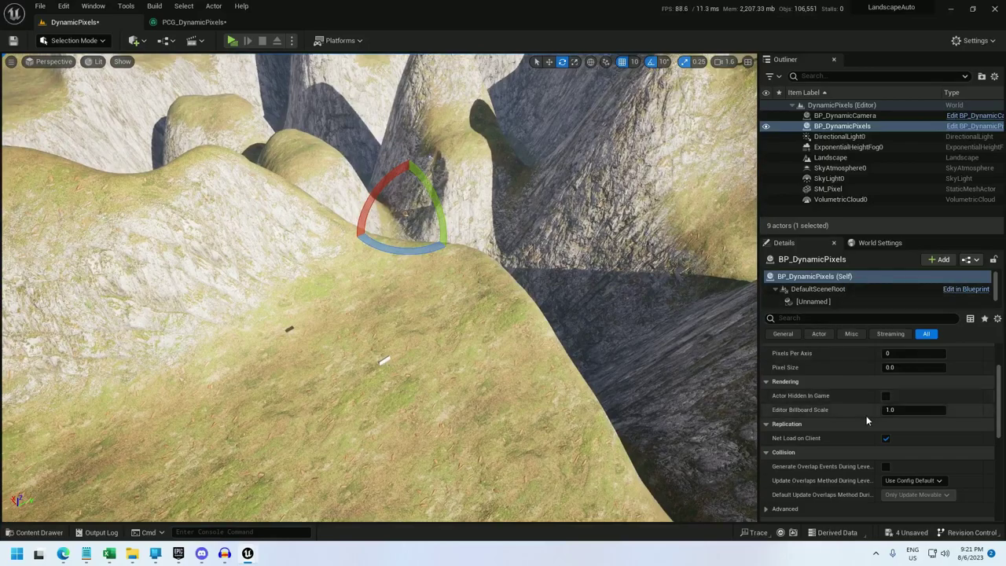
scroll(911, 404, "up", 2)
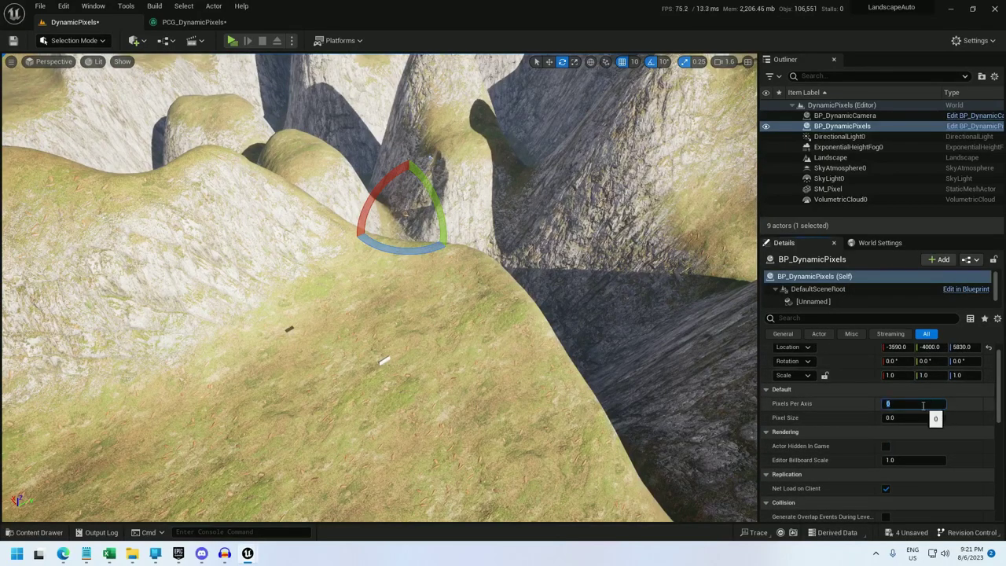
type("100")
left_click(915, 417)
type("120")
key("Return")
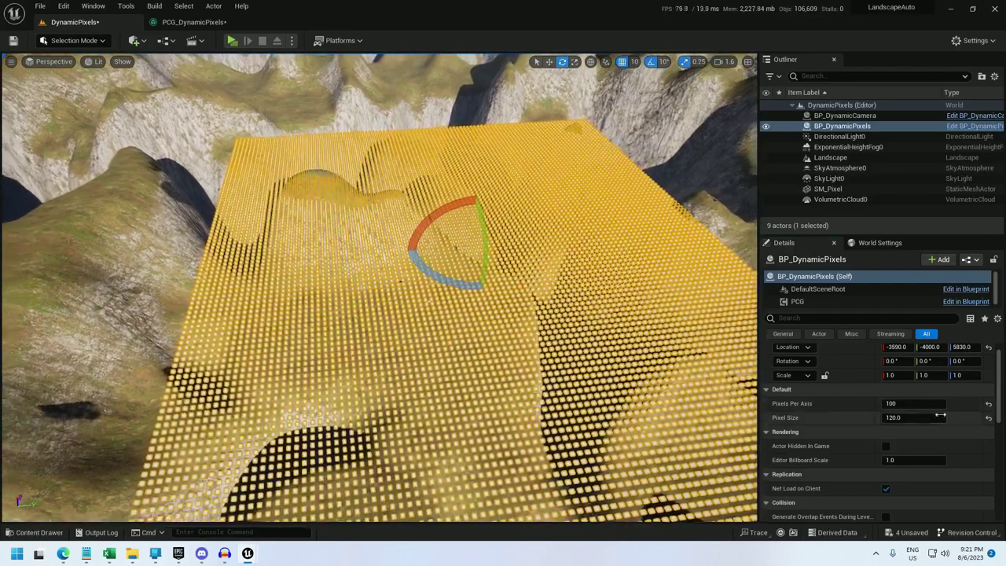
Set Pixels Per Axis to 50, try a Pixel Size of 50, and set Pixel Size to 200.
left_click(913, 403)
type("50")
key("Return")
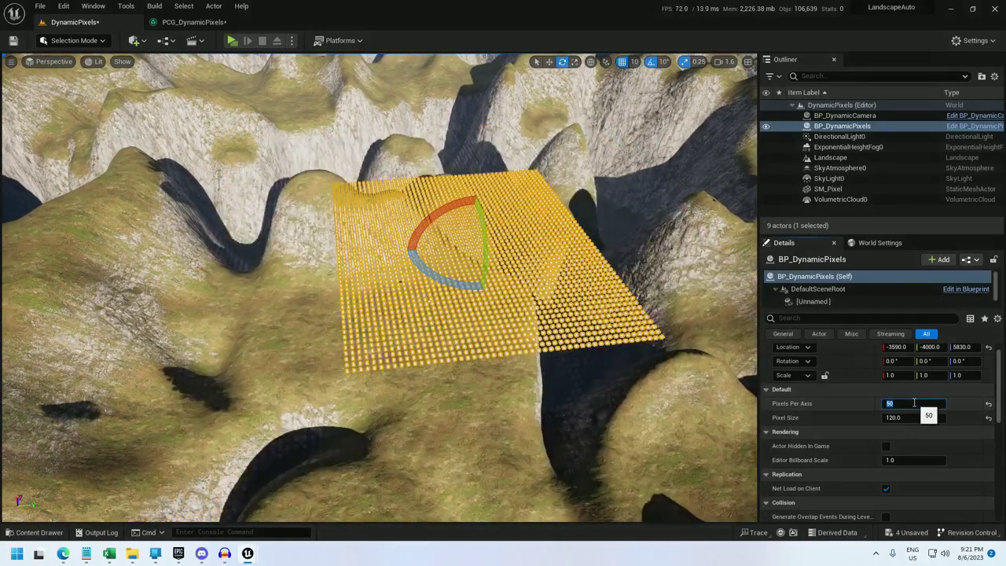
left_click(924, 424)
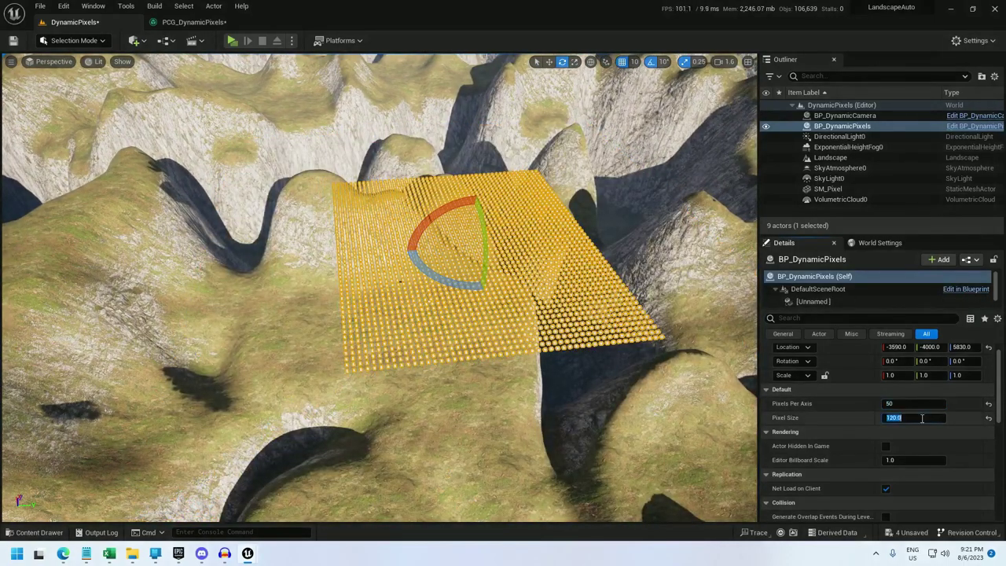
key("Return")
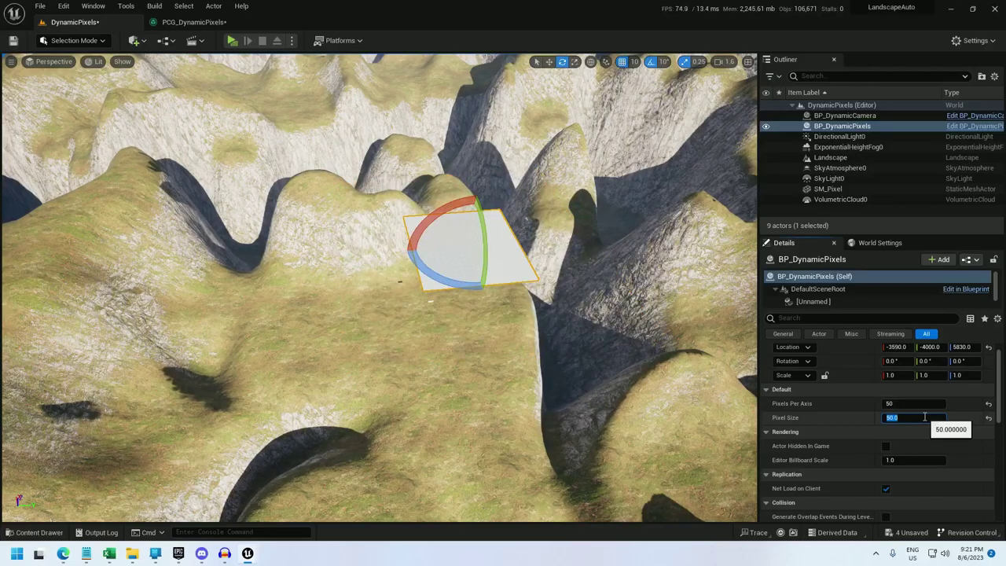
type("200")
key("Return")
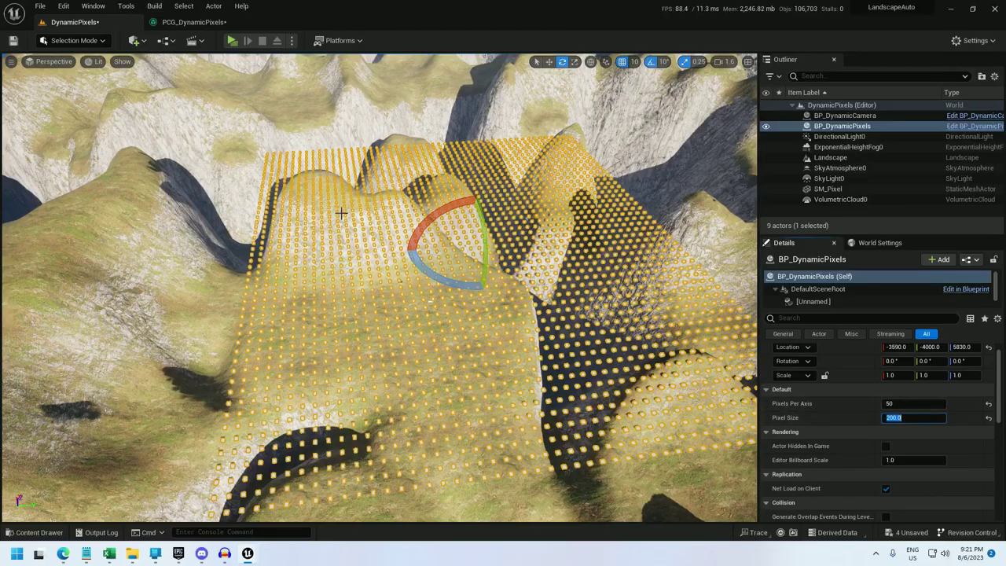
mouse_move(243, 139)
right_mouse_down()
mouse_move(231, 177)
mouse_move(253, 155)
right_mouse_up()
key("s")
In the PCG_DynamicPixels graph, add a Transform Points node fed by the Copy Points output.
left_click(194, 22)
scroll(431, 192, "down", 3)
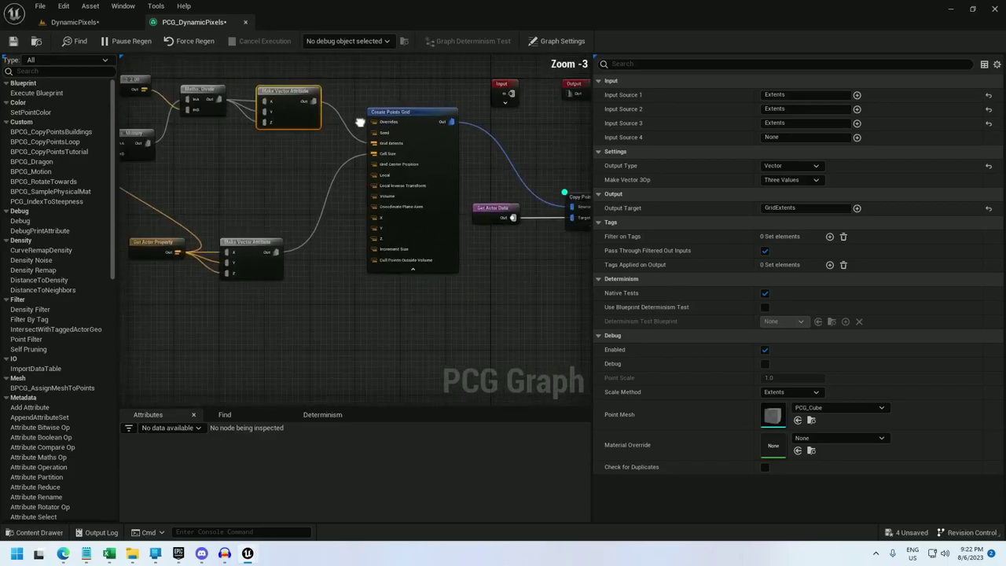
right_click(357, 130)
left_click(447, 103)
right_click_drag(515, 176, 285, 144)
scroll(288, 146, "down", 1)
left_click_drag(351, 169, 427, 169)
type("transform po")
key("Return")
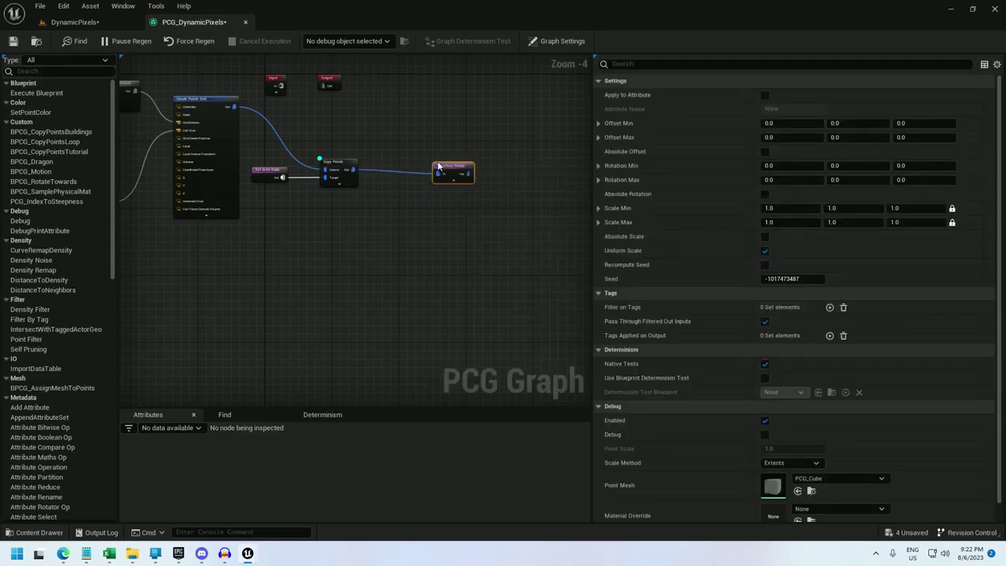
left_click_drag(437, 178, 439, 166)
Duplicate the Transform Points node twice and stack the copies below the original.
key("ctrl+d")
key("ctrl+d")
left_click_drag(512, 207, 458, 249)
left_click_drag(474, 205, 437, 205)
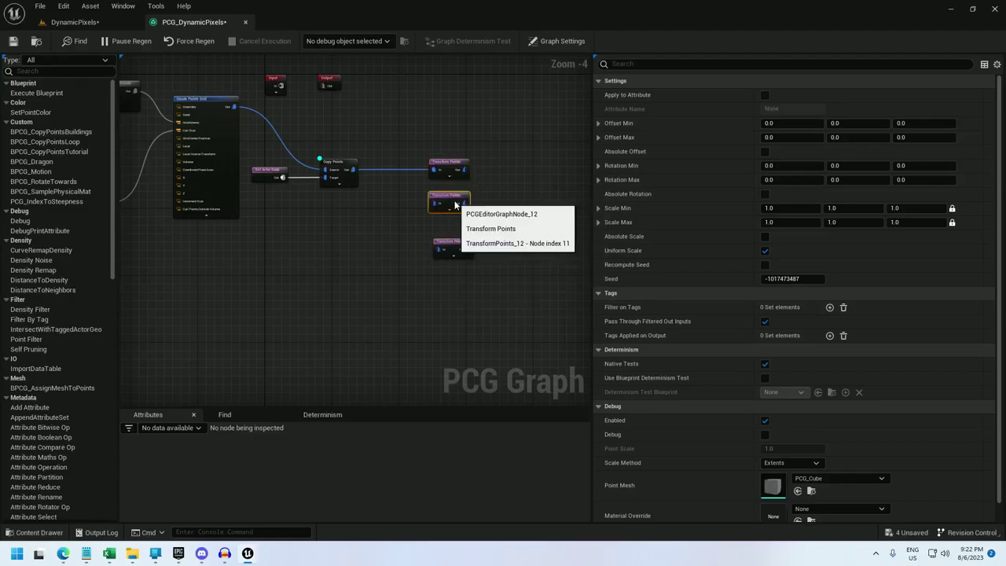
left_click_drag(457, 246, 452, 233)
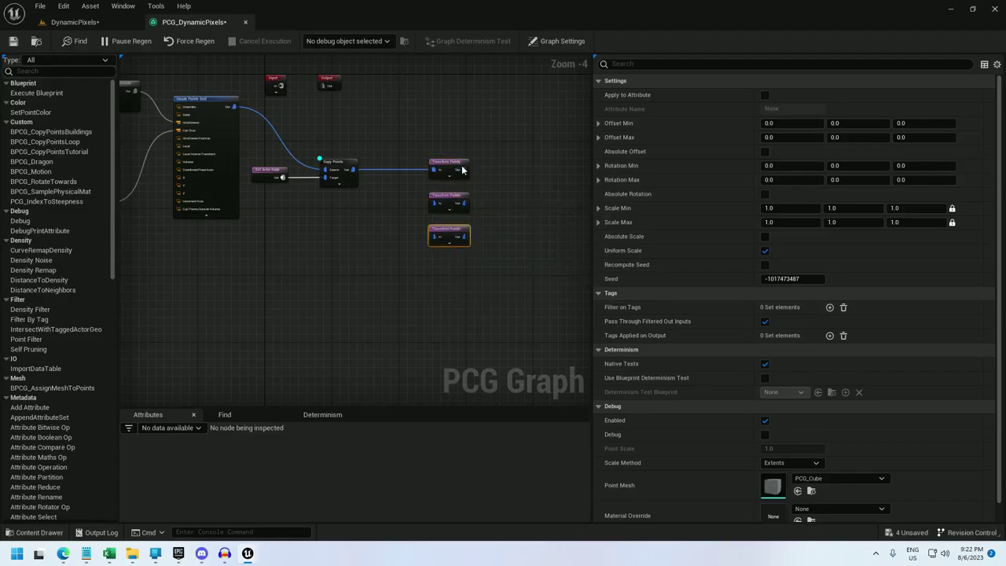
Set the X values of Offset Min and Offset Max to -40 on the uppermost Transform Points node.
left_click(462, 169)
left_click(781, 123)
type("40")
left_click(784, 137)
left_click(786, 122)
type("-40")
left_click(784, 138)
type("-40")
key("Return")
Set the lowest Transform Points node's X Offset Min and Max to 40 and connect Copy Points' output to the two duplicates.
left_click(457, 203)
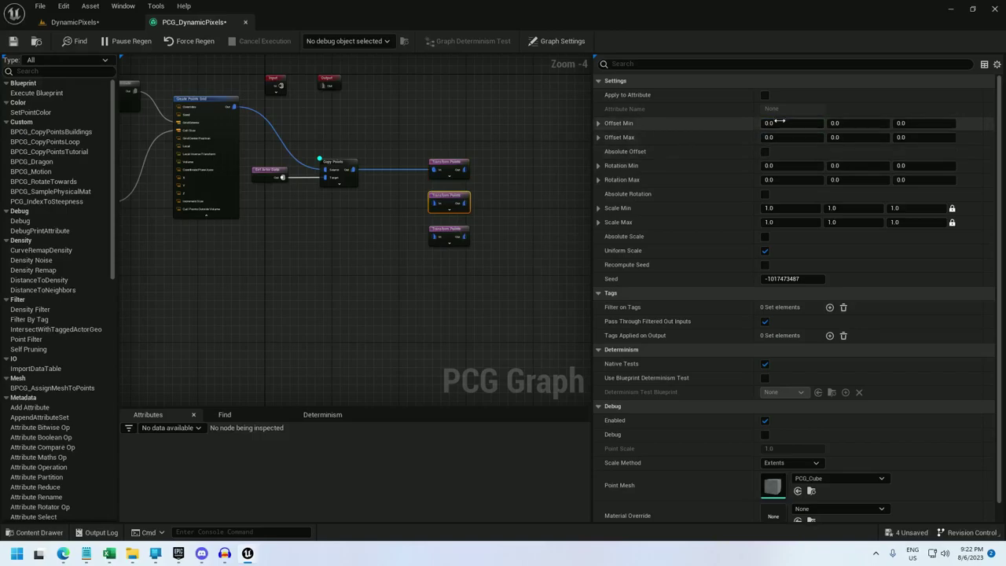
left_click(456, 228)
left_click(774, 123)
type("40")
left_click(779, 137)
type("40")
key("Return")
left_click_drag(352, 170, 433, 238)
Add a Static Mesh Spawner node beside the Transform Points nodes.
right_click_drag(518, 188, 377, 149)
right_click(376, 149)
type("static mesh")
key("Return")
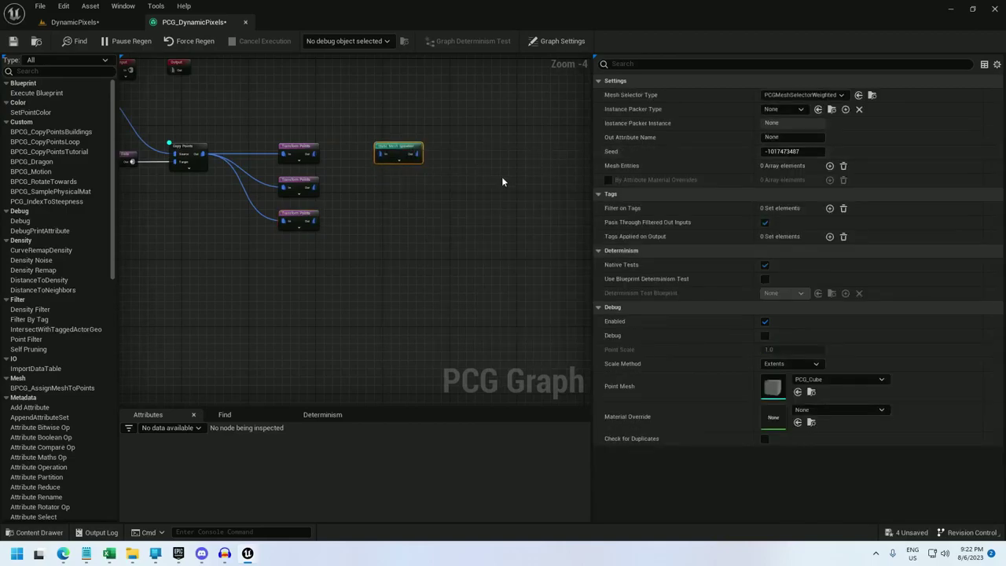
Add a mesh entry to the Static Mesh Spawner and set its static mesh to SM_Pixel.
left_click(829, 165)
left_click(606, 180)
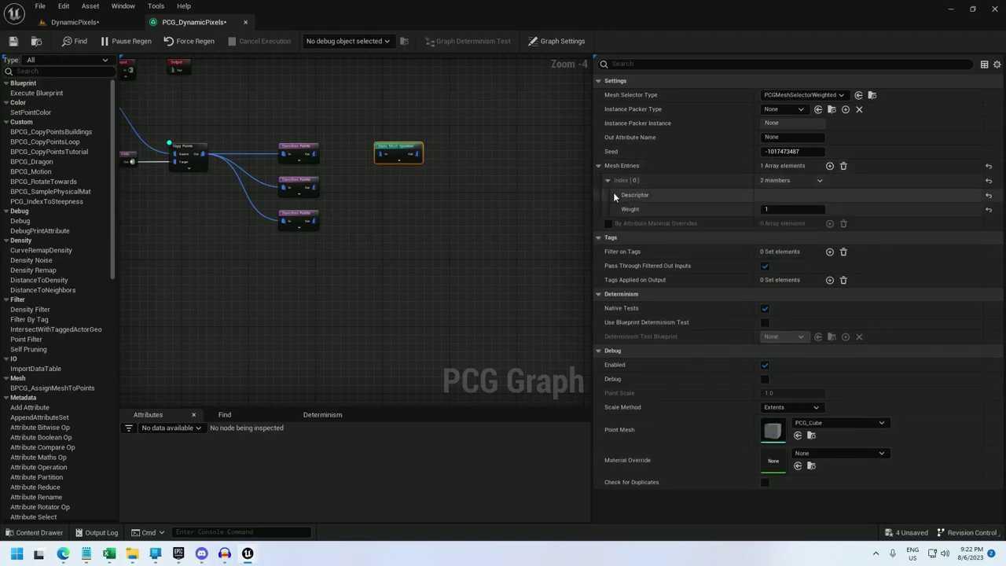
left_click(614, 195)
left_click(818, 224)
type("sm_pixel")
left_click(847, 334)
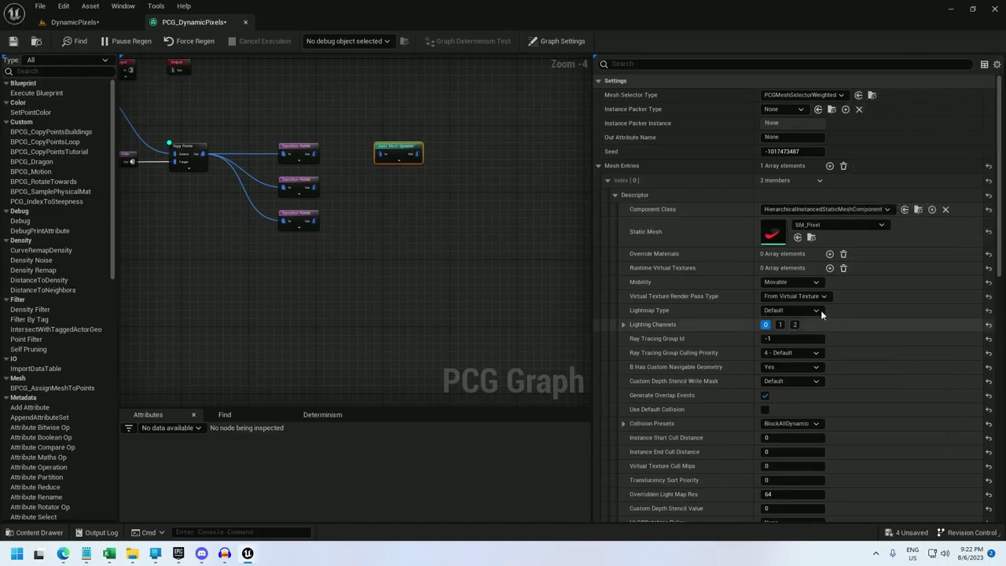
Add two override materials to the mesh entry, MI_DynamicPixelsWhite at index 0 and MI_DynamicPixelsBlack at index 1.
left_click(829, 254)
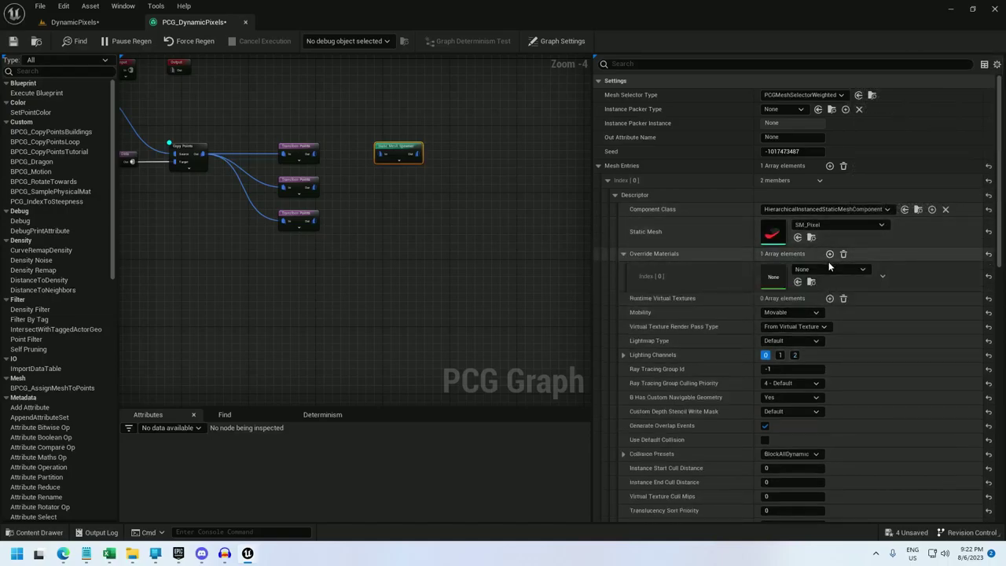
left_click(828, 254)
left_click(819, 270)
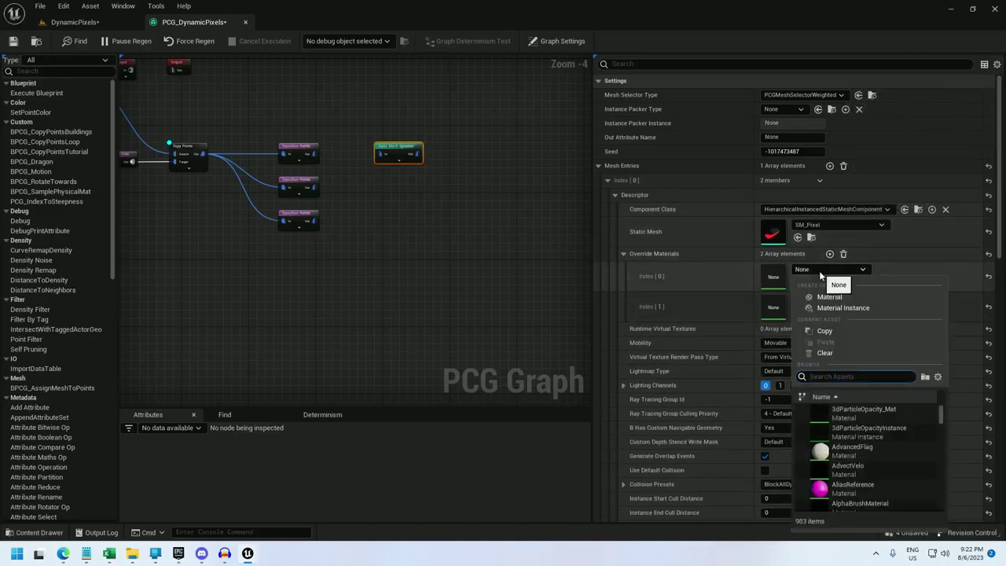
type("dynamic")
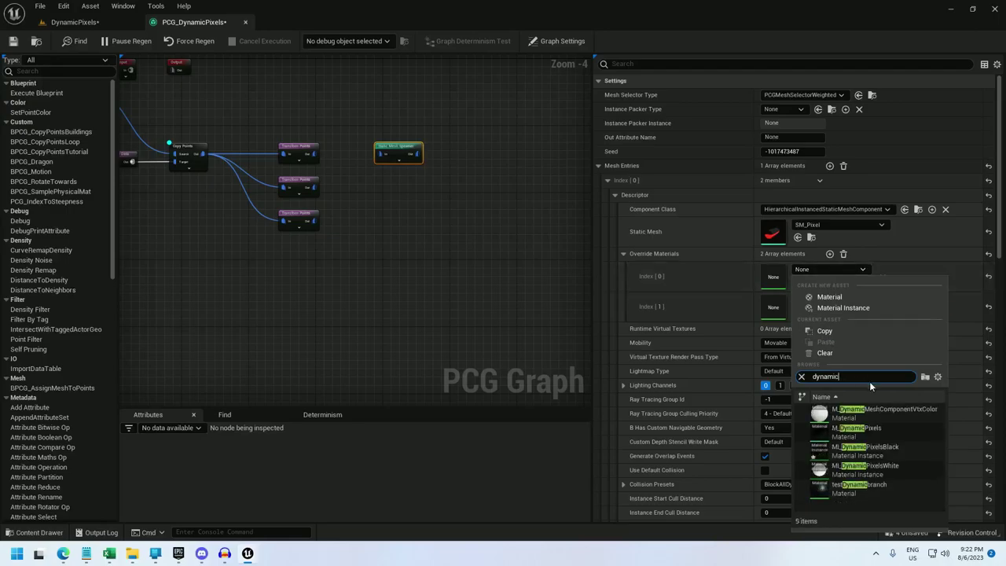
left_click(864, 467)
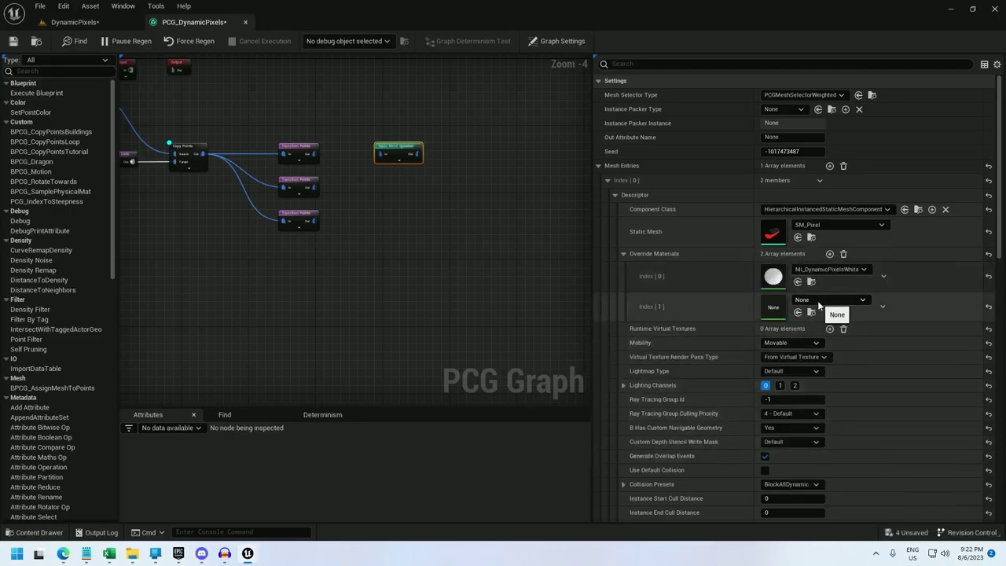
left_click(817, 300)
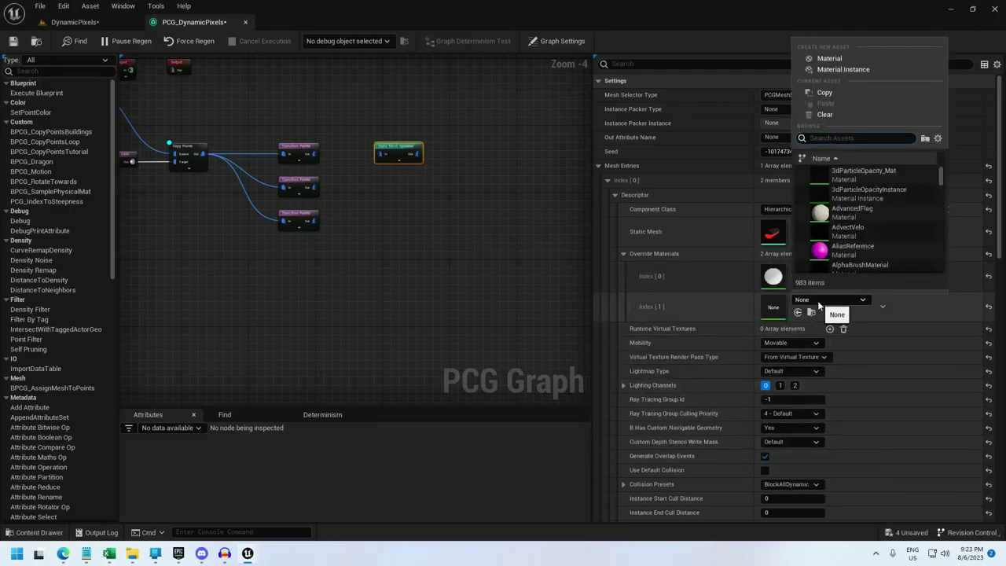
type("dynamic")
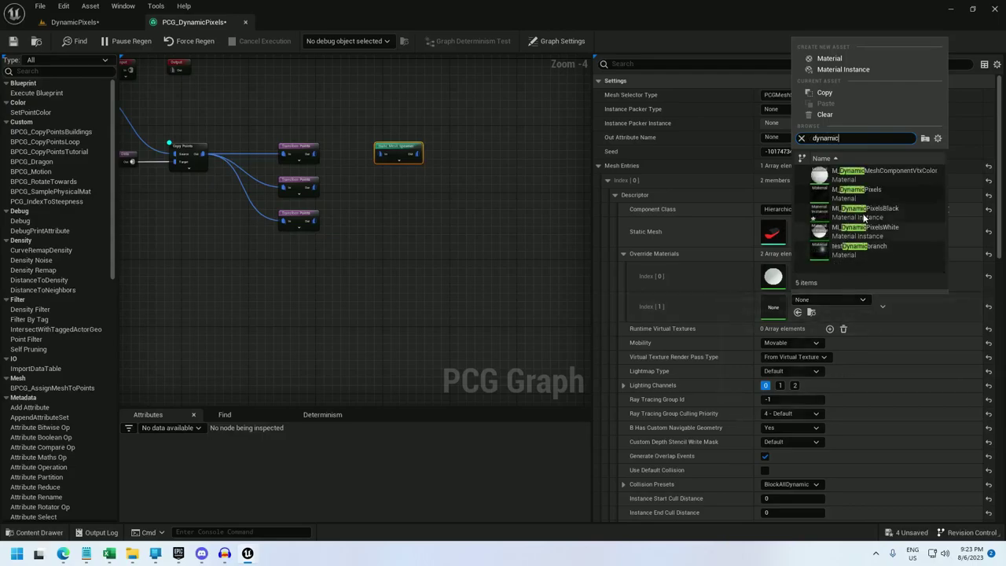
left_click(864, 210)
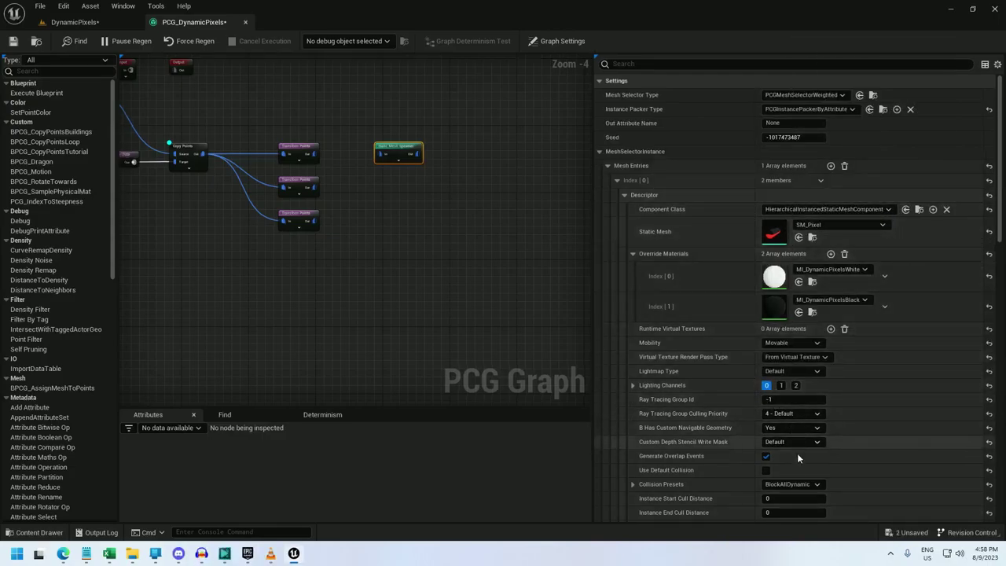
Set the mesh entry's Collision Presets to NoCollision and disable Affect Dynamic Indirect Lighting and Affect Distance Field Lighting.
left_click(790, 483)
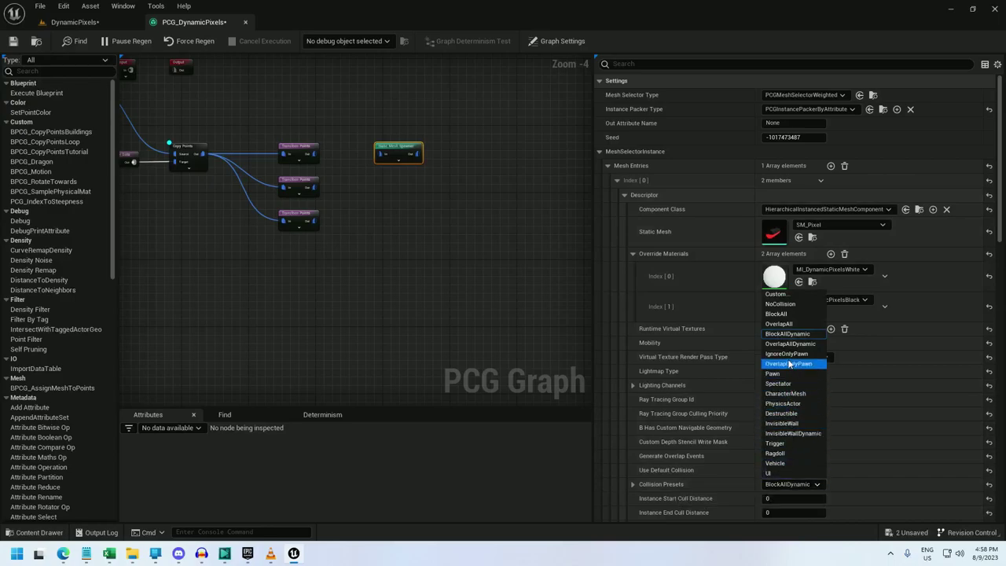
left_click(780, 303)
scroll(841, 380, "down", 2)
scroll(843, 380, "down", 10)
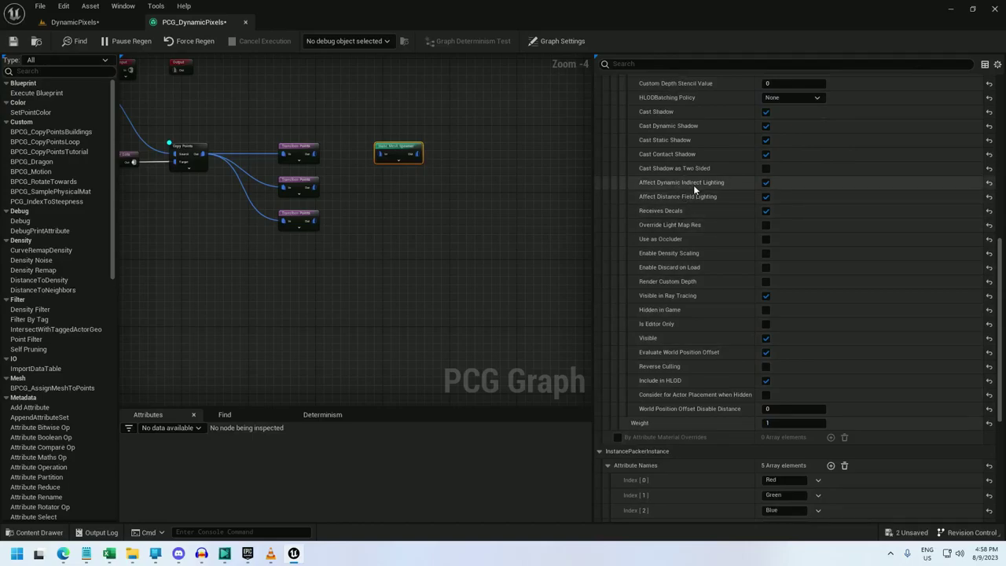
left_click(766, 197)
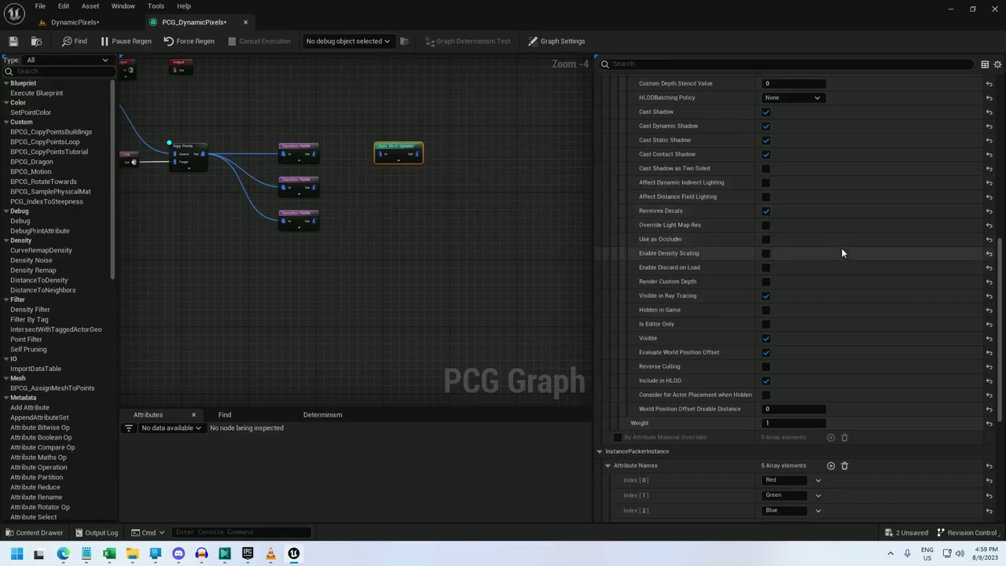
scroll(841, 252, "up", 8)
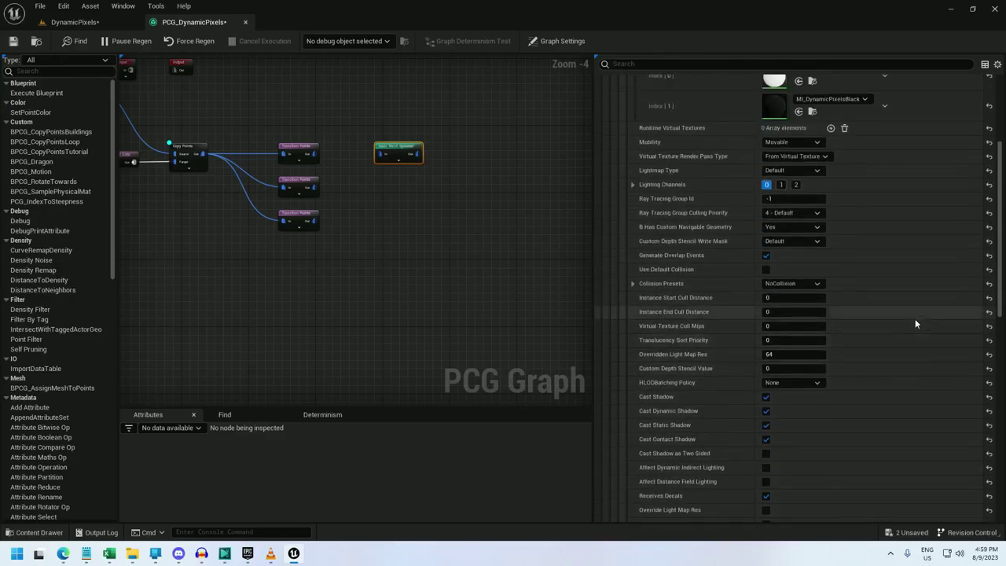
scroll(914, 322, "up", 6)
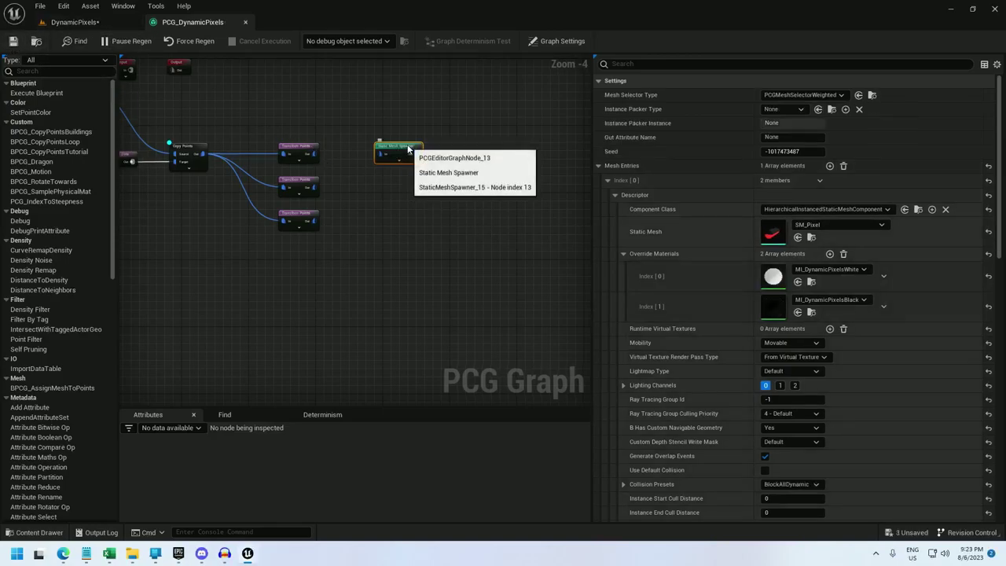
Duplicate the Static Mesh Spawner twice, align the copies, and connect each Transform Points node to its own spawner.
key("ctrl+d")
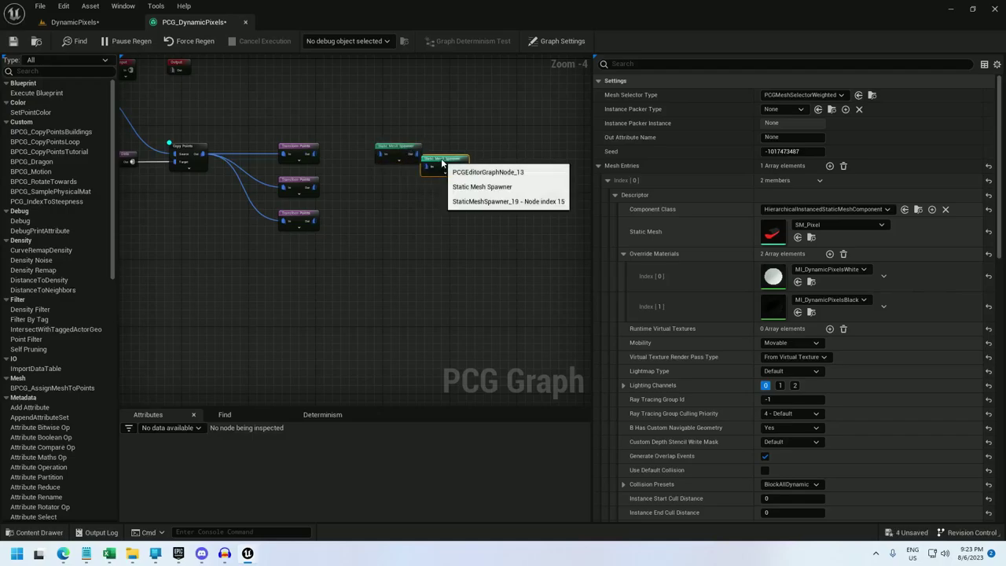
key("ctrl+d")
left_click_drag(397, 204, 393, 220)
left_click_drag(445, 166, 397, 189)
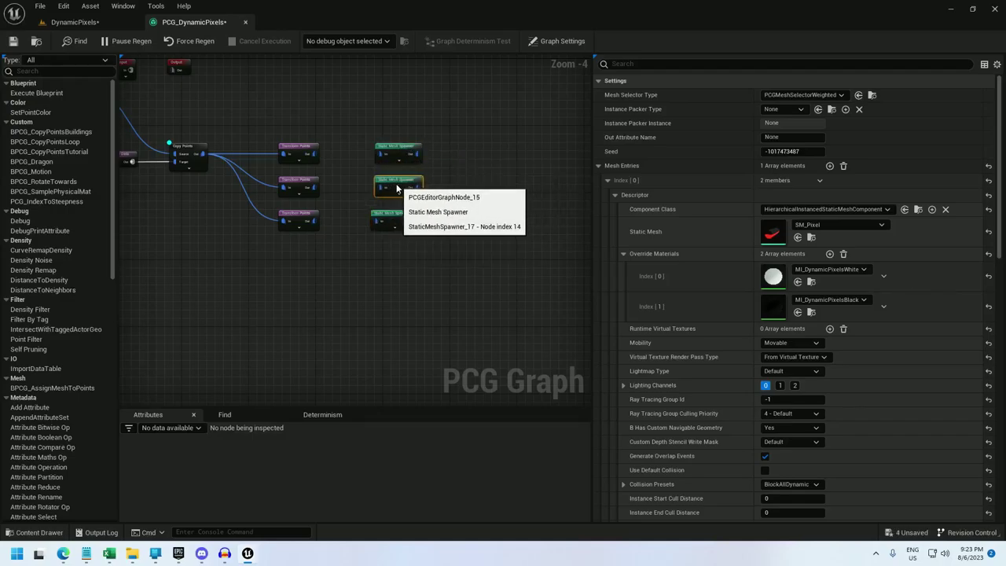
left_click_drag(403, 148, 370, 191)
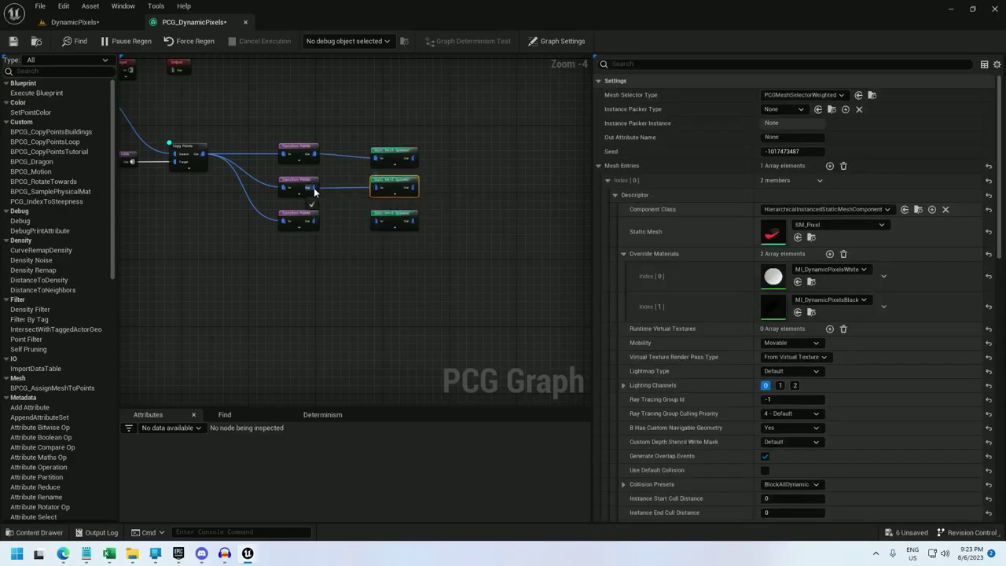
left_click_drag(315, 221, 384, 226)
Turn off debug on the Copy Points node and view the spawned pixel grid in the DynamicPixels level.
left_click(74, 22)
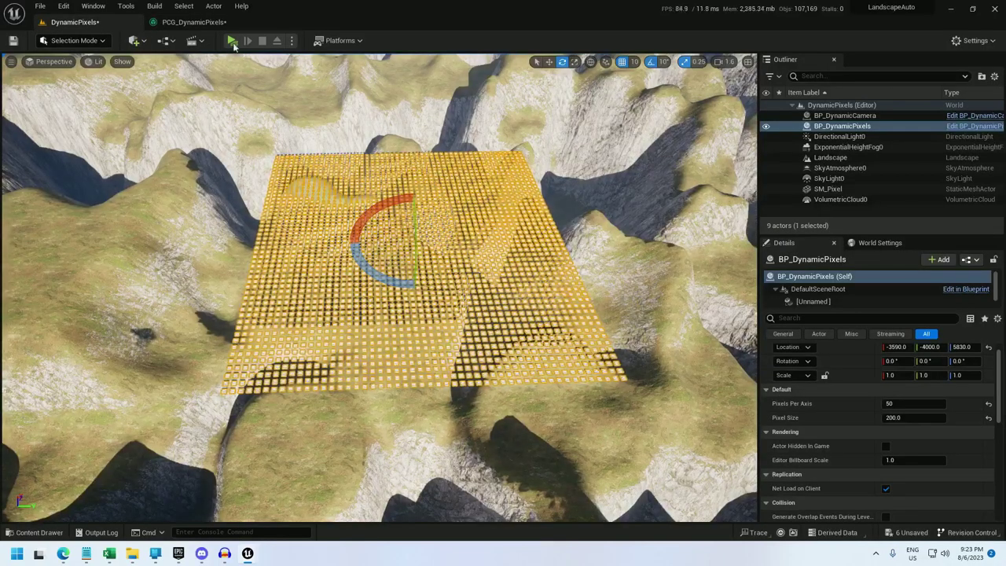
left_click(194, 22)
right_click(414, 264)
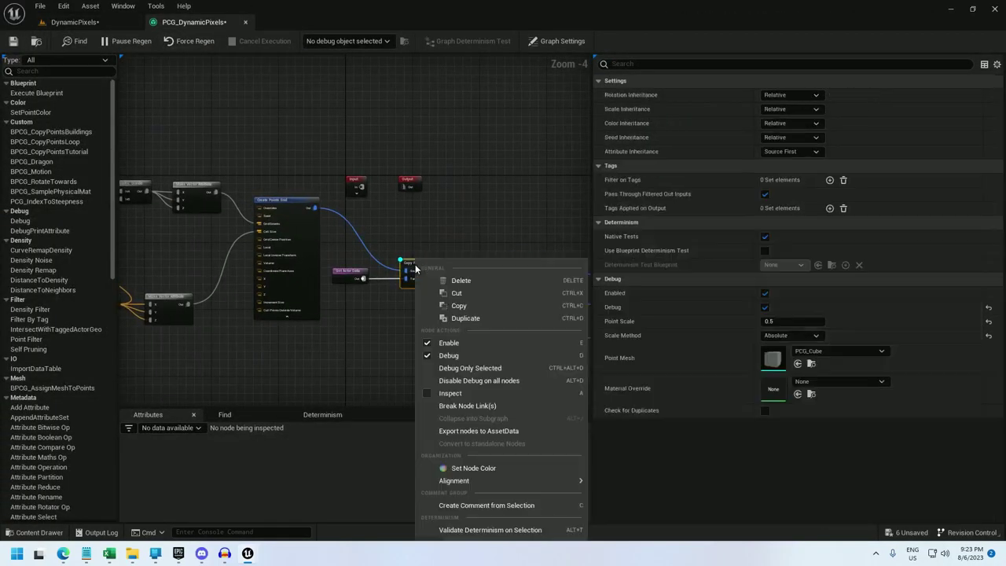
left_click(456, 359)
left_click(74, 22)
right_click_drag(346, 236, 377, 236)
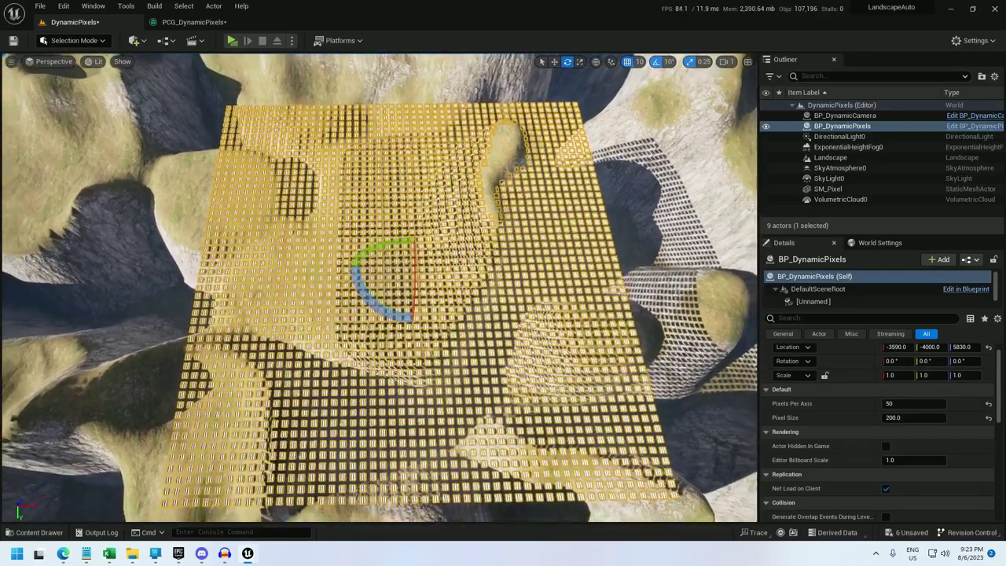
right_click_drag(35, 155, 35, 156)
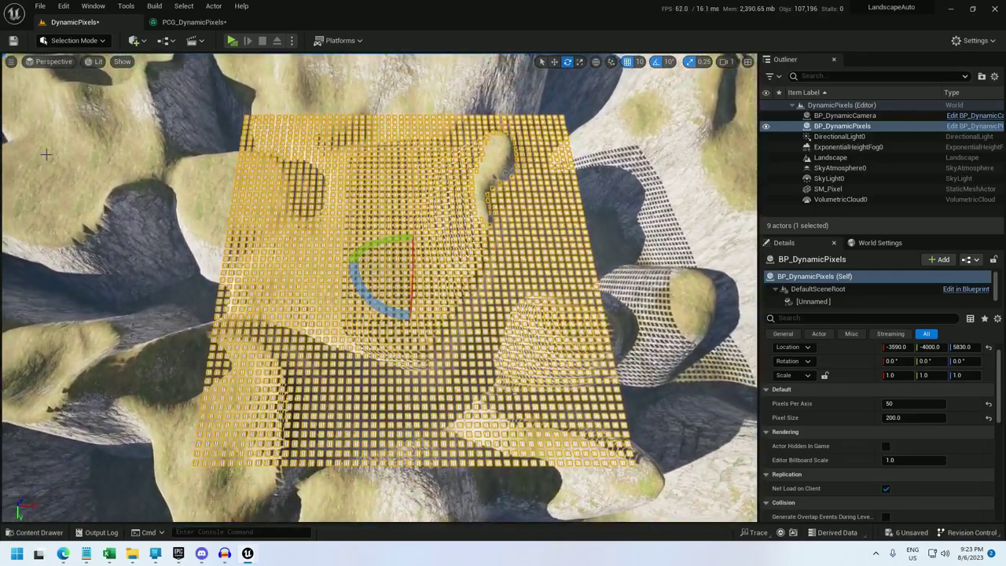
Move the Get Actor Data node in PCG_DynamicPixels below the Get Actor Property node, away from Copy Points.
left_click(193, 23)
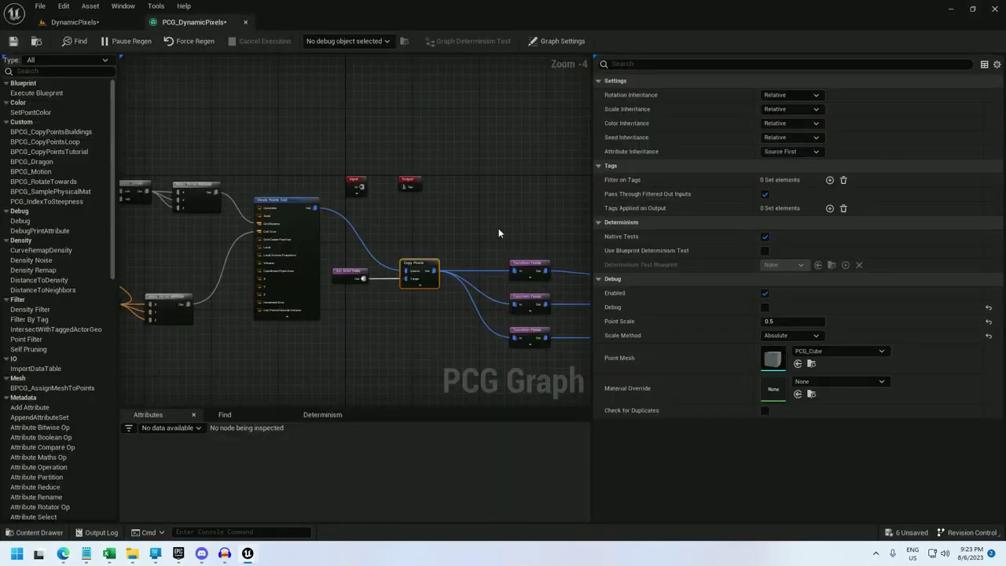
right_click_drag(498, 233, 328, 148)
left_click(438, 160)
scroll(472, 181, "down", 2)
scroll(417, 193, "up", 2)
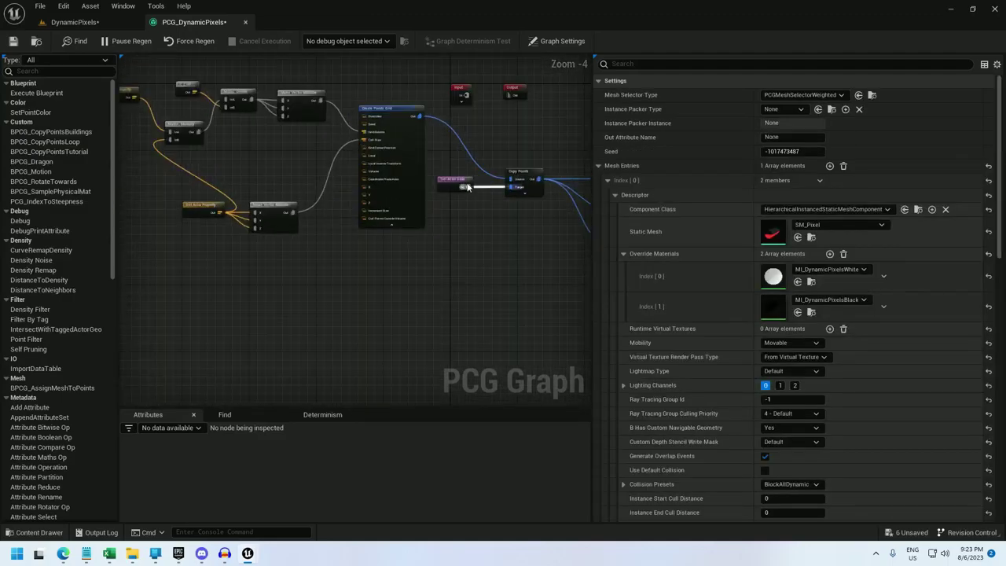
left_click_drag(464, 184, 256, 291)
right_click_drag(440, 177, 413, 228)
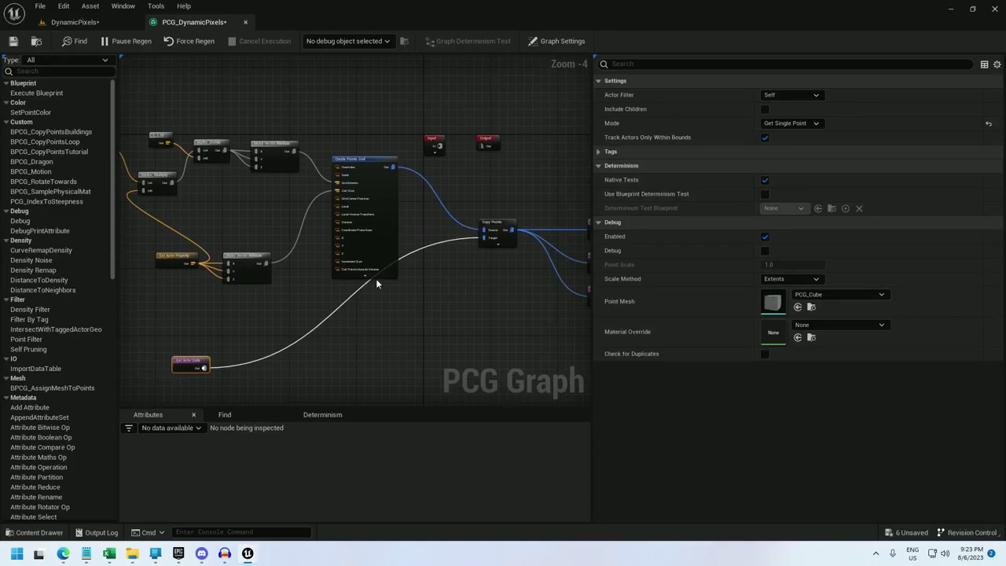
Add an attribute node beside Get Actor Data with output attribute Red, type Double and value 0.0.
right_click_drag(312, 309, 337, 203)
right_click(281, 228)
type("add attr")
key("Return")
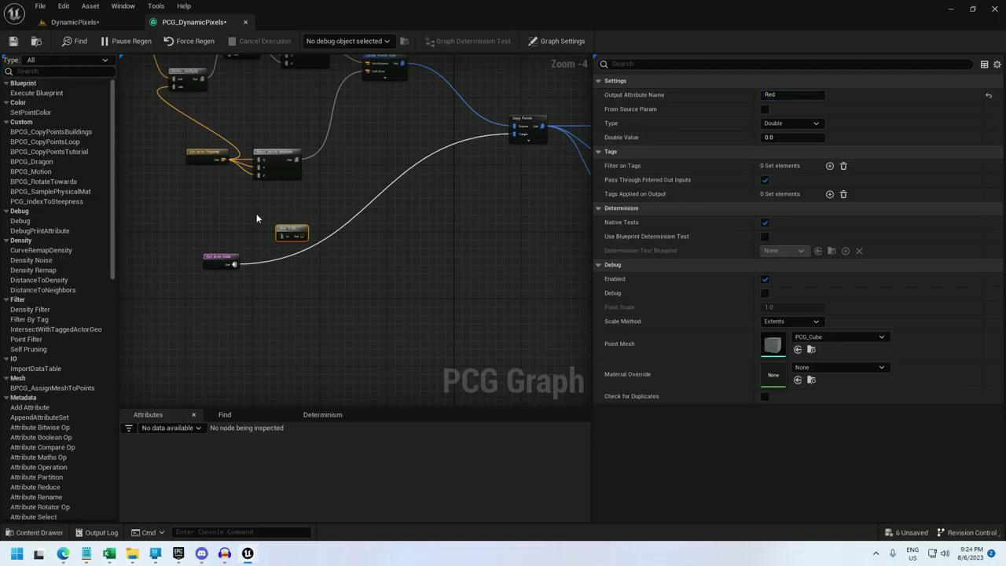
Paste a copy of the Red attribute node beside it and name its output attribute Green, keeping the node enabled.
key("ctrl+v")
left_click_drag(393, 230, 343, 229)
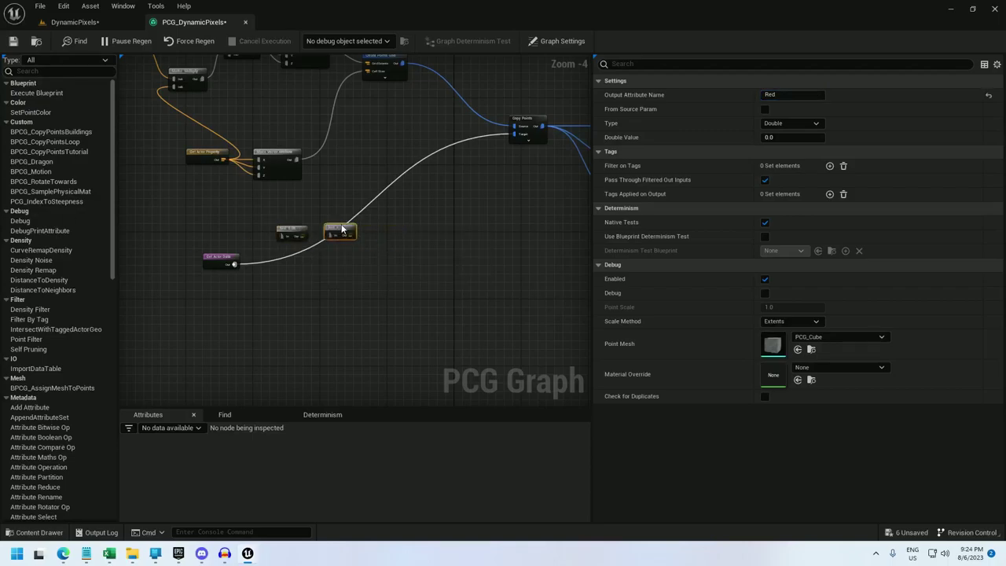
key("e")
left_click(804, 94)
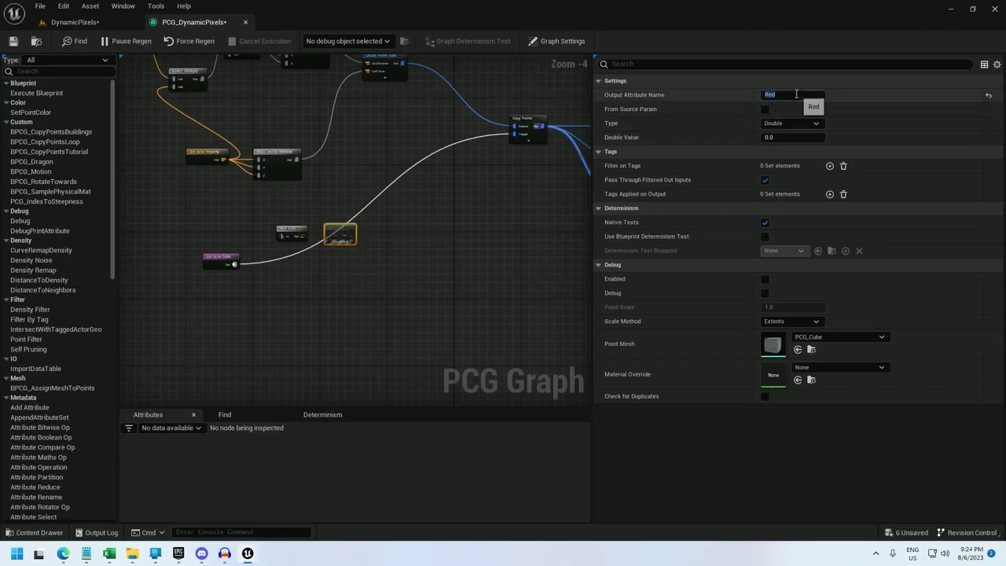
type("Green")
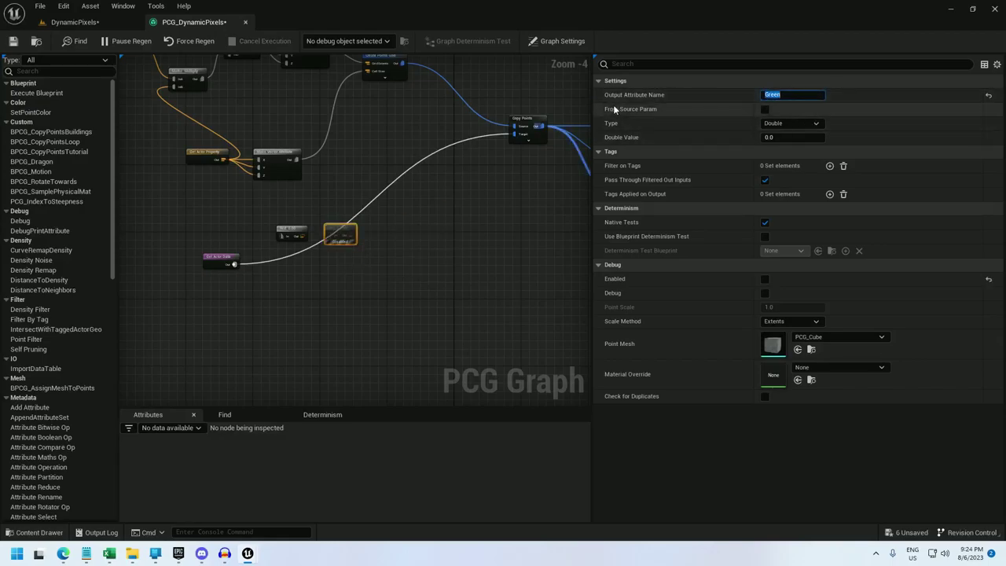
type("e")
Paste another attribute node copy after the Green one and name its output attribute Blue.
left_click(386, 221)
key("ctrl+v")
left_click(792, 95)
type("Blue")
key("Return")
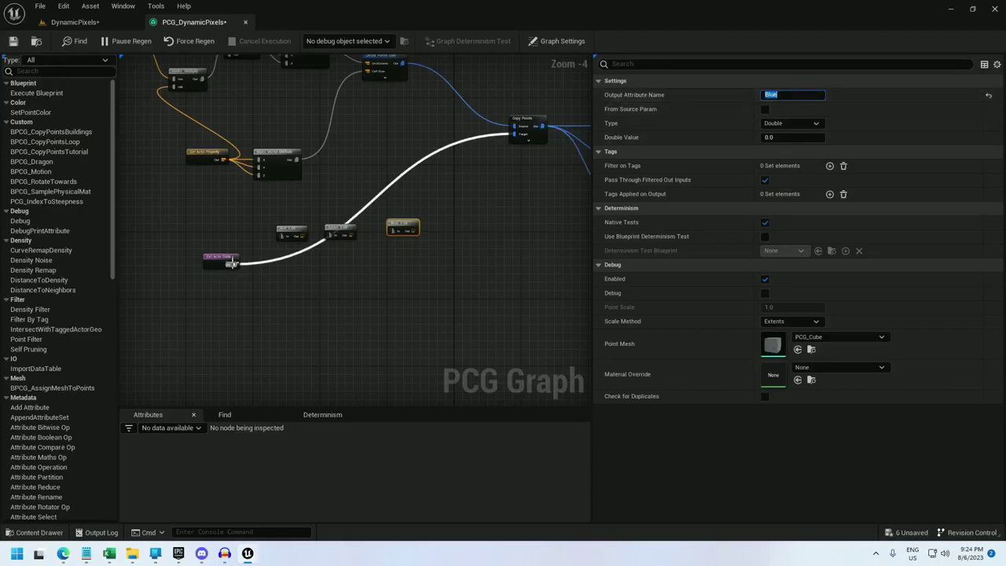
Chain Get Actor Data through the Red, Green and Blue nodes into Copy Points' Target, and straighten the row.
left_click(246, 265, "alt")
left_click_drag(232, 265, 331, 235)
left_click_drag(352, 235, 514, 132)
scroll(355, 267, "up", 1)
left_click_drag(145, 299, 459, 204)
key("q")
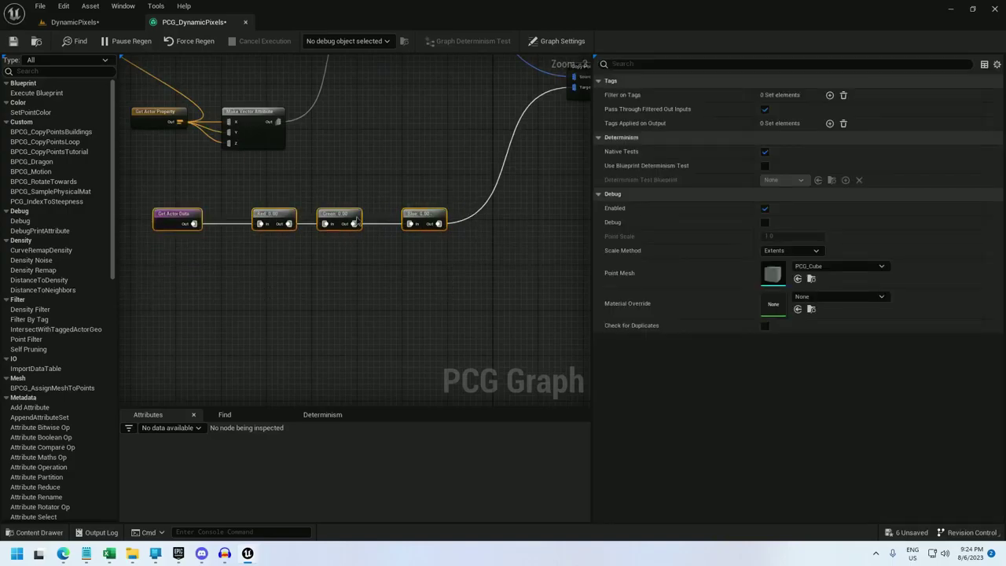
Move the three Transform Points nodes and their Static Mesh Spawners farther from Copy Points to free up space.
scroll(192, 268, "down", 2)
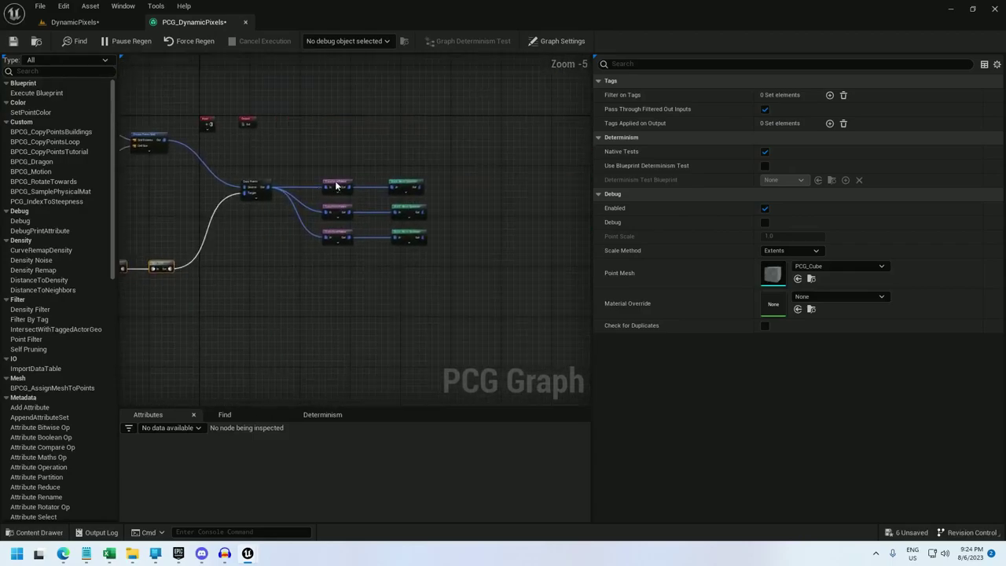
left_click_drag(328, 194, 327, 193)
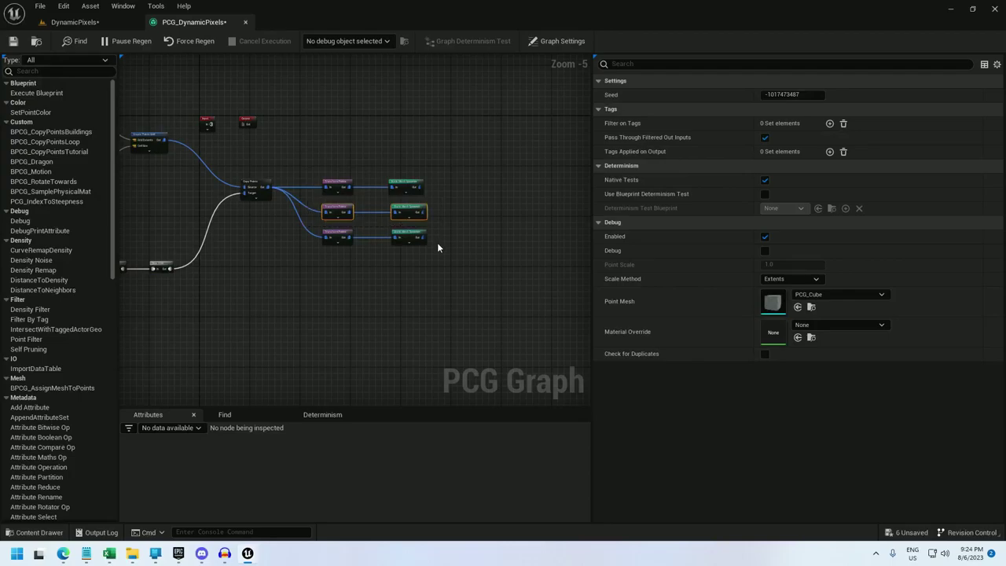
left_click_drag(448, 265, 301, 233)
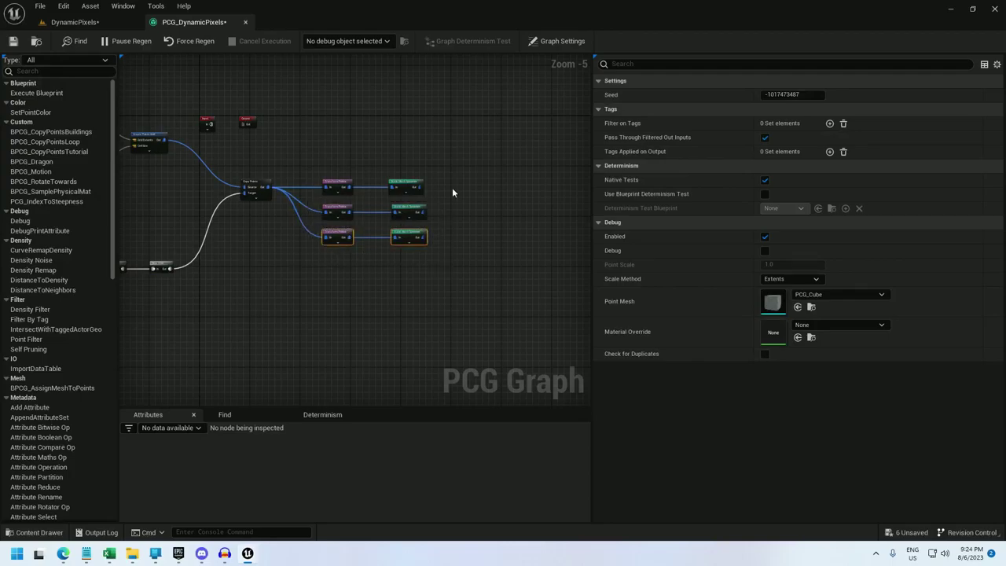
left_click(410, 185)
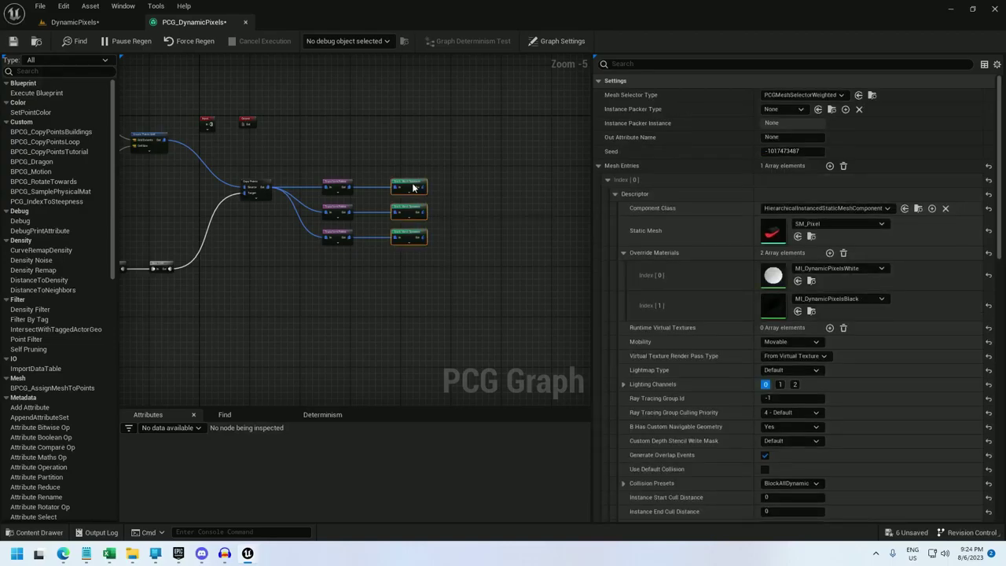
left_click_drag(451, 146, 332, 242)
left_click_drag(340, 188, 385, 187)
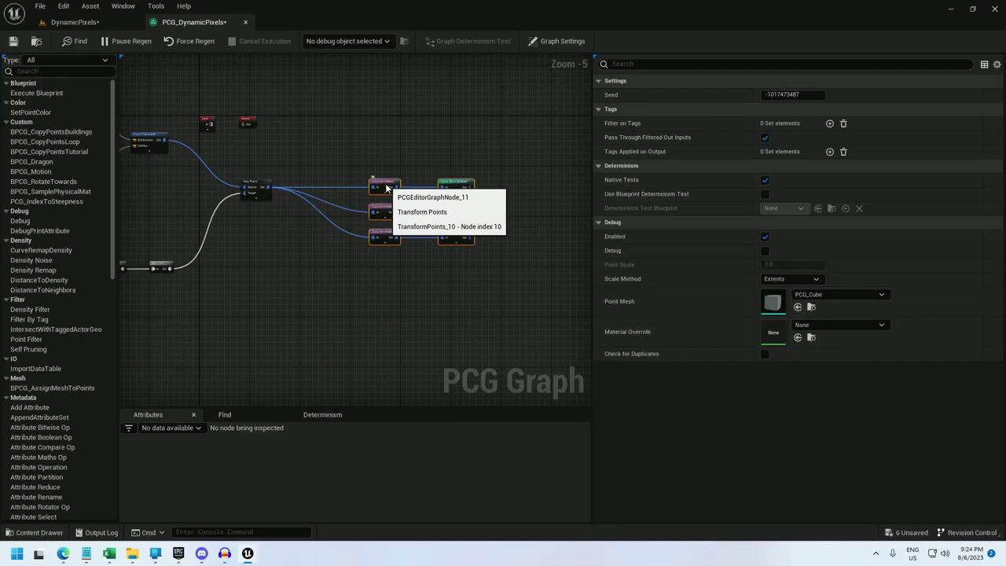
scroll(385, 188, "up", 1)
right_click_drag(314, 211, 460, 185)
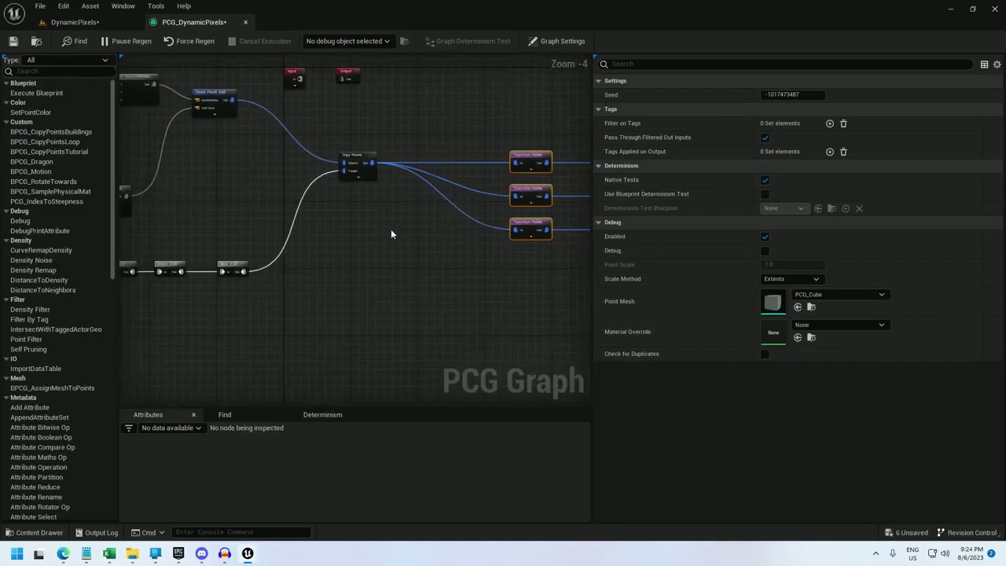
Add a Create Attribute node below Copy Points with output attribute name 1 and double value 1.0.
right_click(364, 251)
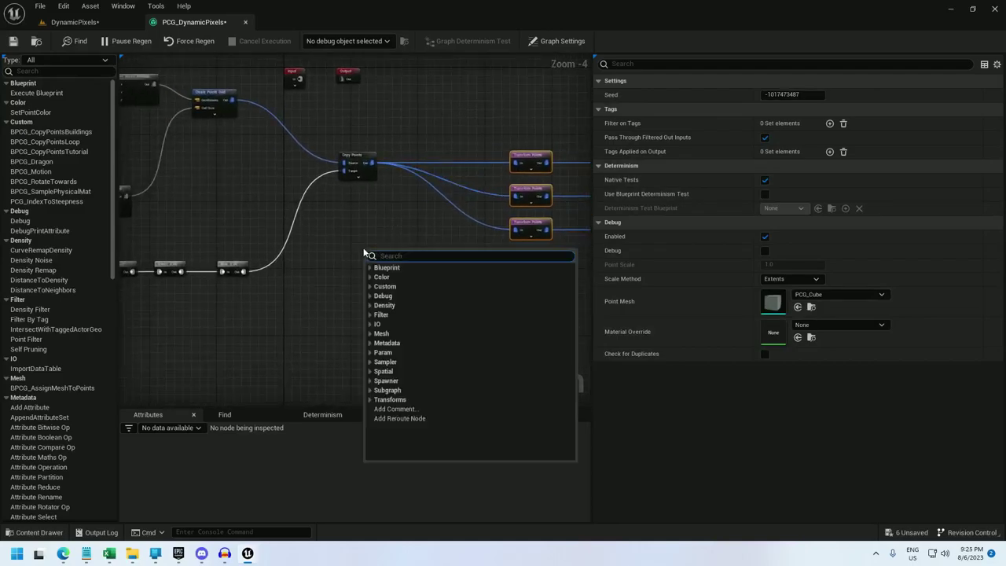
type("create")
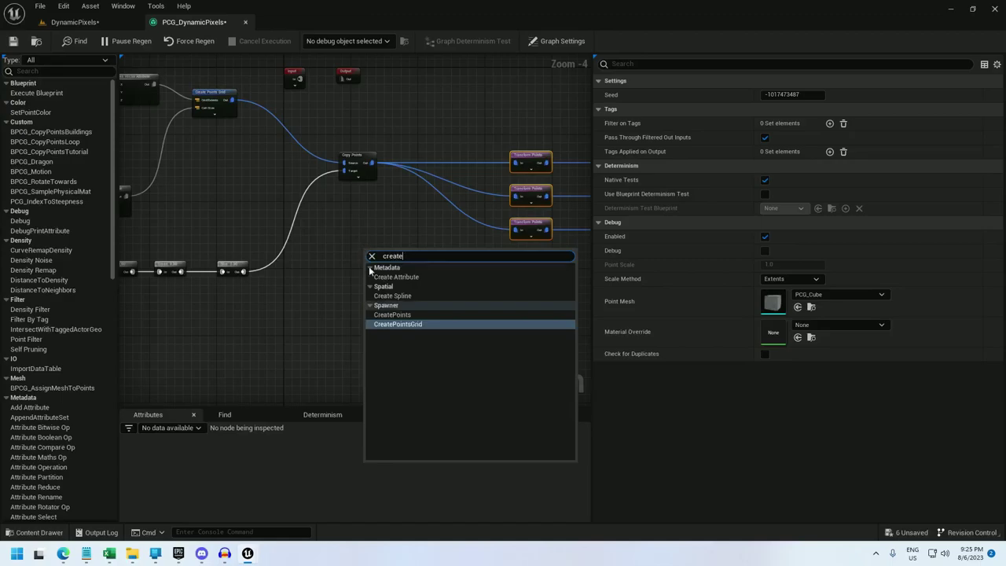
left_click(385, 277)
type("1")
left_click(792, 123)
type("1")
Insert a Maths Add node between Copy Points and the first Transform Points node.
right_click(473, 144)
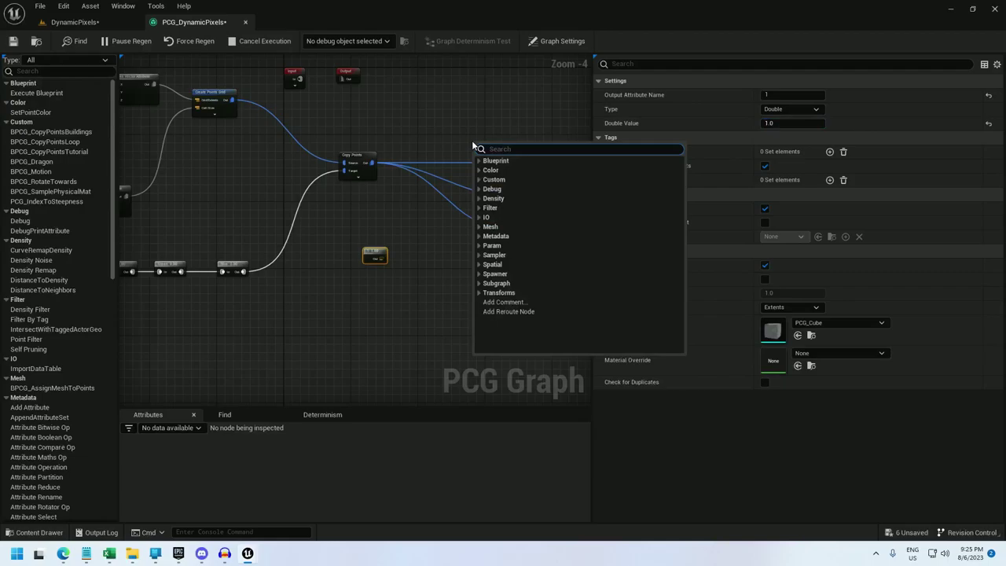
type("maths")
key("Return")
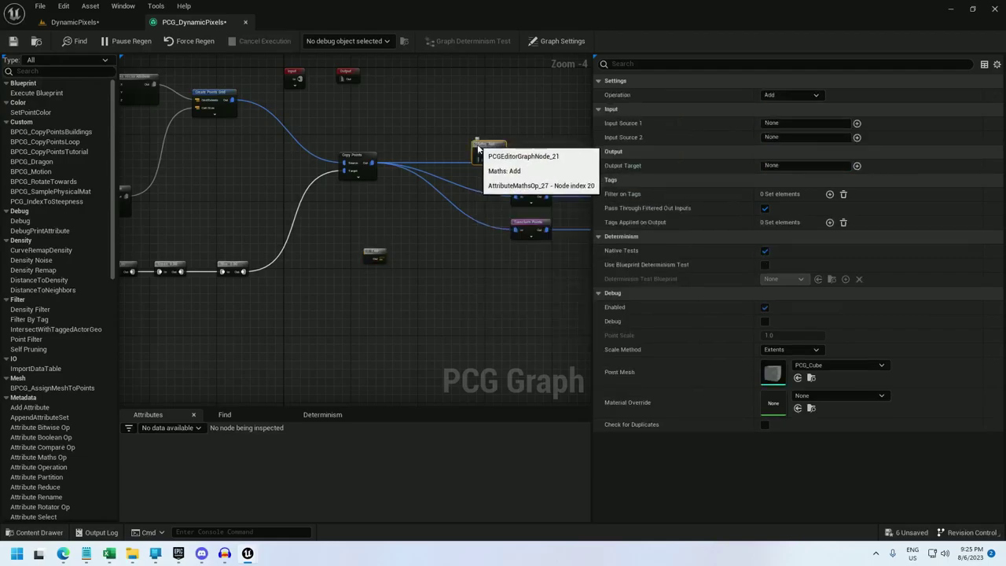
left_click_drag(514, 164, 465, 164)
Set the Maths Add node's Input Source 1 to Red, Input Source 2 to 1 and Output Target to Red.
left_click(786, 123)
key("Tab")
type("1")
type("Red")
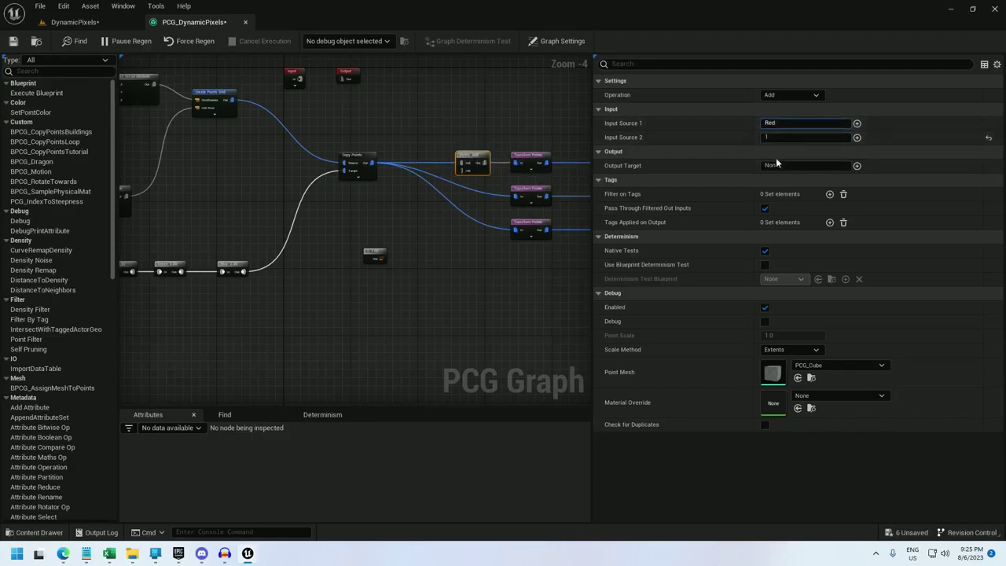
key("Tab")
key("Tab")
left_click(469, 155)
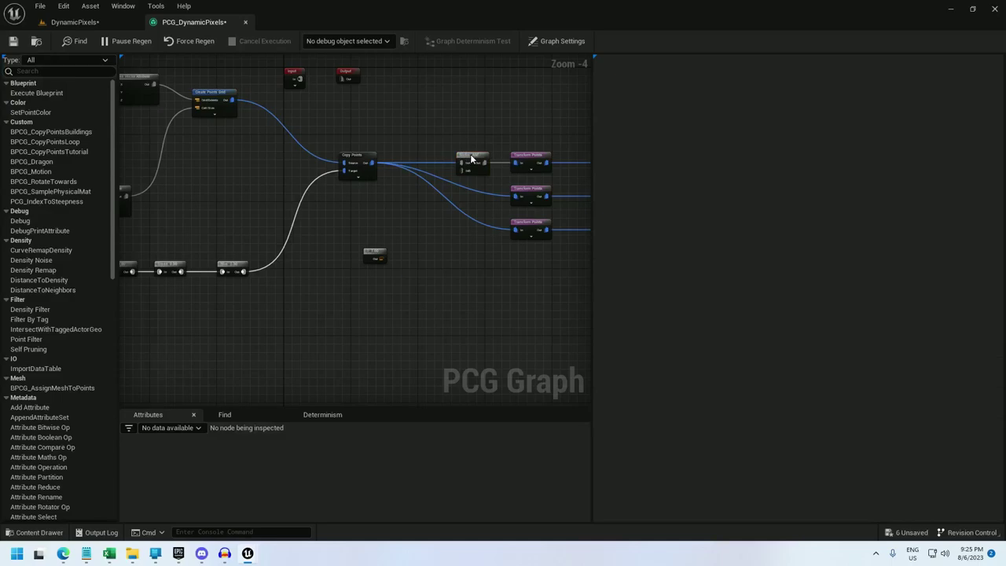
Duplicate the Maths Add node for the second and third Transform Points branches.
left_click(472, 158)
key("ctrl+d")
left_click_drag(511, 172, 483, 225)
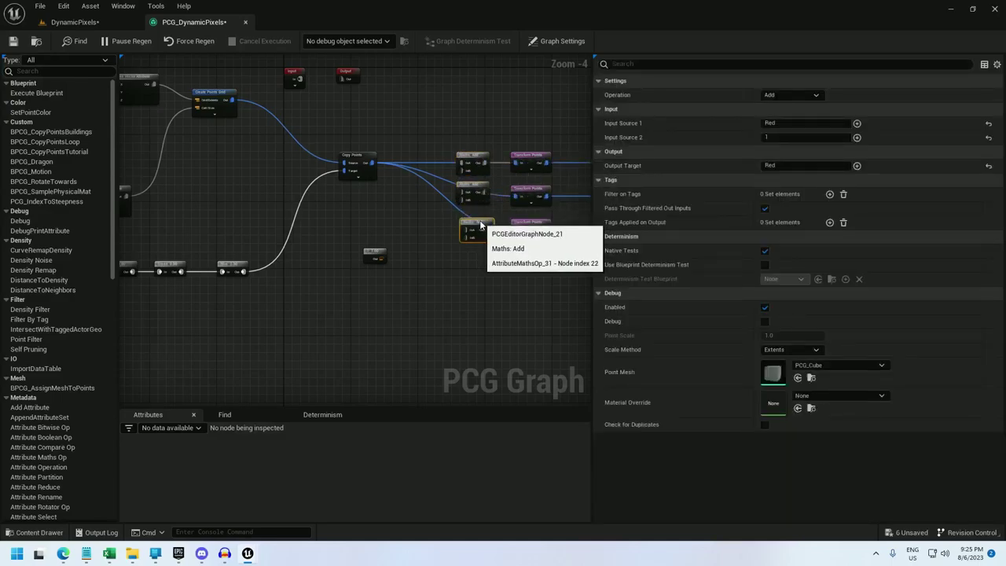
Set the third Maths Add node's Input Source 1 and Output Target to Blue.
type("Blue")
key("Return")
left_click(785, 124)
type("Blue")
key("Return")
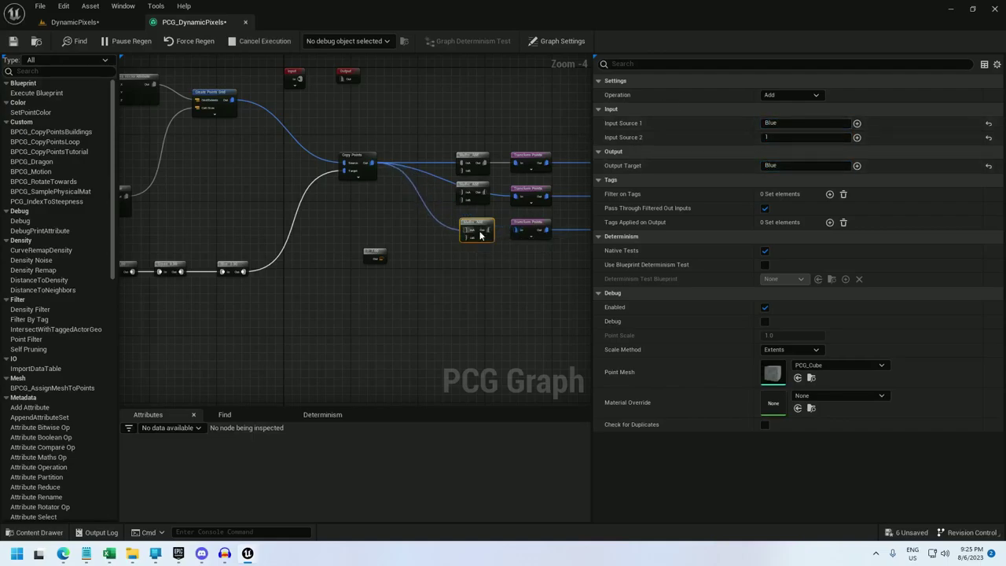
Connect the constant 1 attribute to InB of all three Maths Add nodes and Copy Points to the second node's InA.
left_click_drag(467, 234, 463, 201)
left_click_drag(463, 167, 380, 261)
scroll(469, 248, "up", 1)
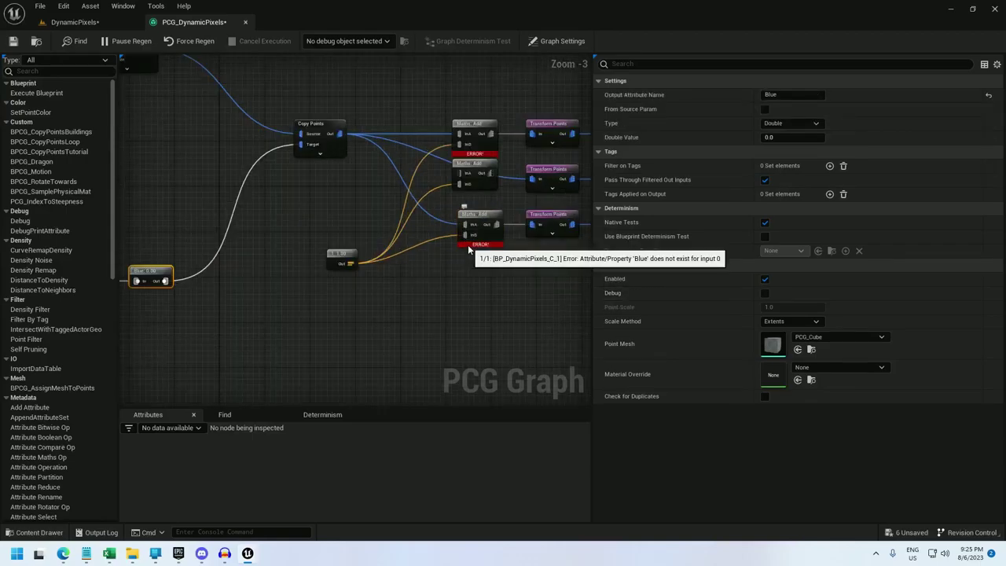
left_click_drag(460, 173, 335, 134)
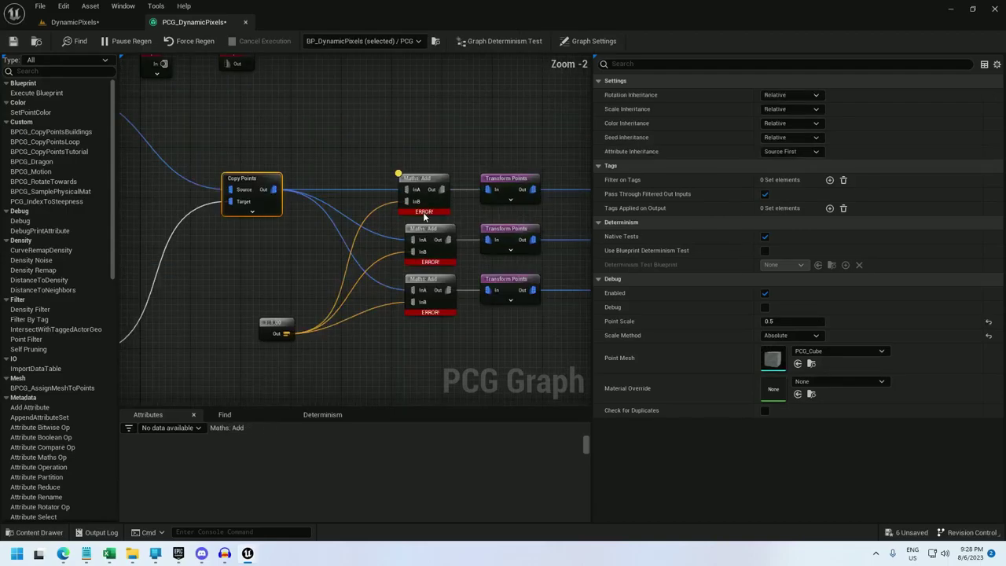
Check the first Maths Add node's error and set Copy Points' Attribute Inheritance to Target First.
left_click(425, 216)
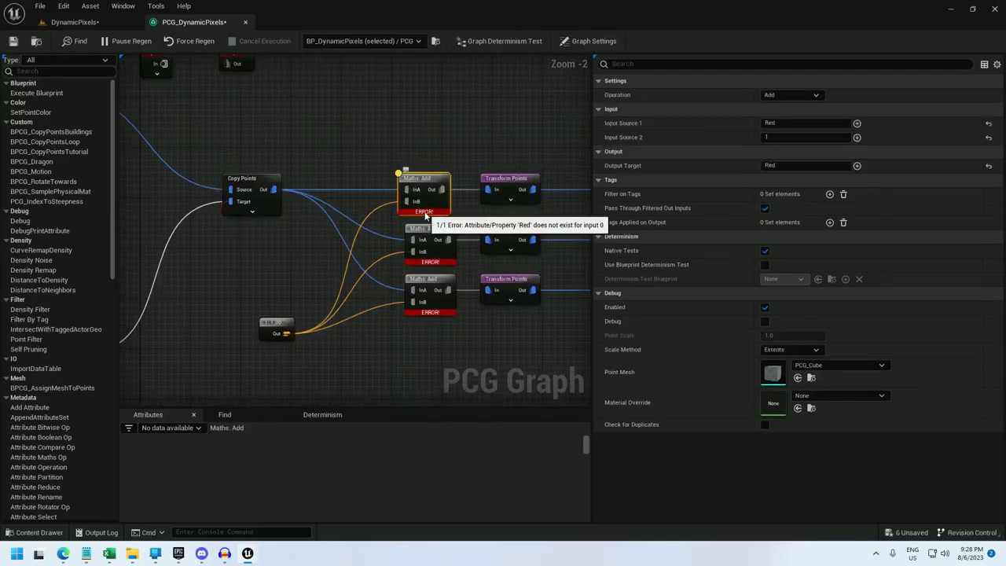
right_click_drag(215, 287, 303, 271)
scroll(402, 246, "down", 1)
left_click(341, 180)
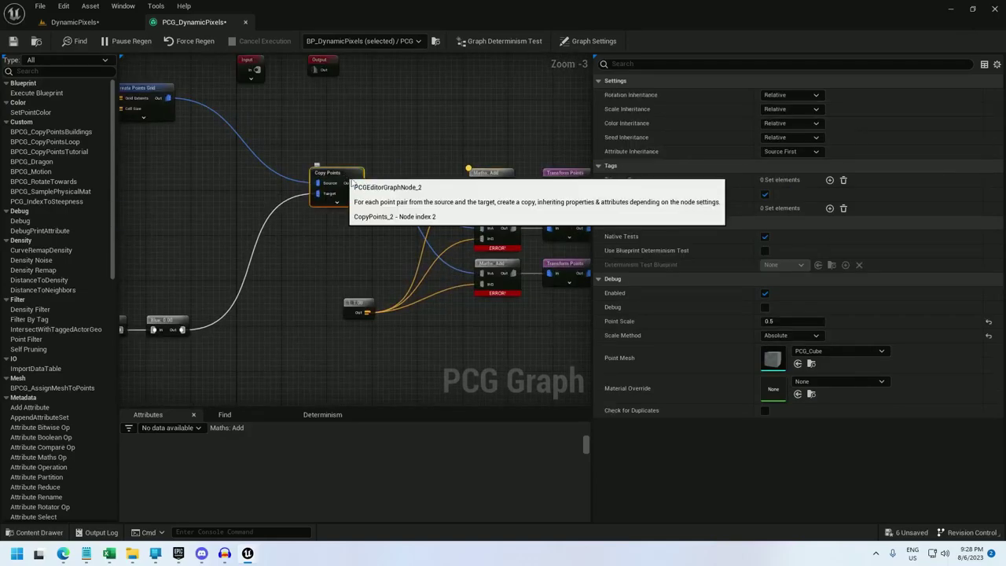
left_click(789, 151)
left_click(791, 172)
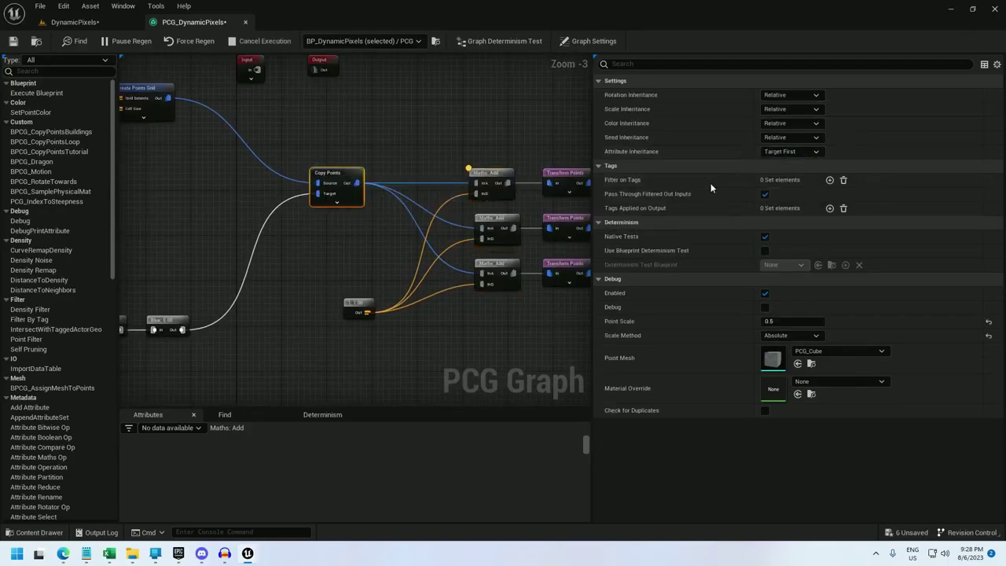
Set the first Static Mesh Spawner's Instance Packer Type to PCGInstancePackerByAttribute.
left_click_drag(473, 303, 503, 220)
right_click_drag(522, 291, 381, 285)
scroll(374, 293, "down", 1)
left_click(489, 207)
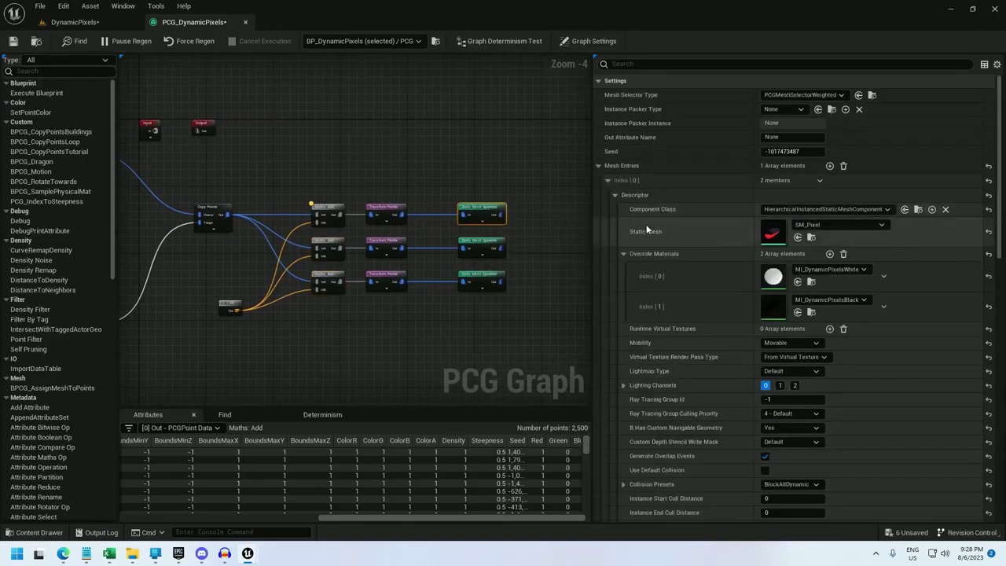
left_click(615, 195)
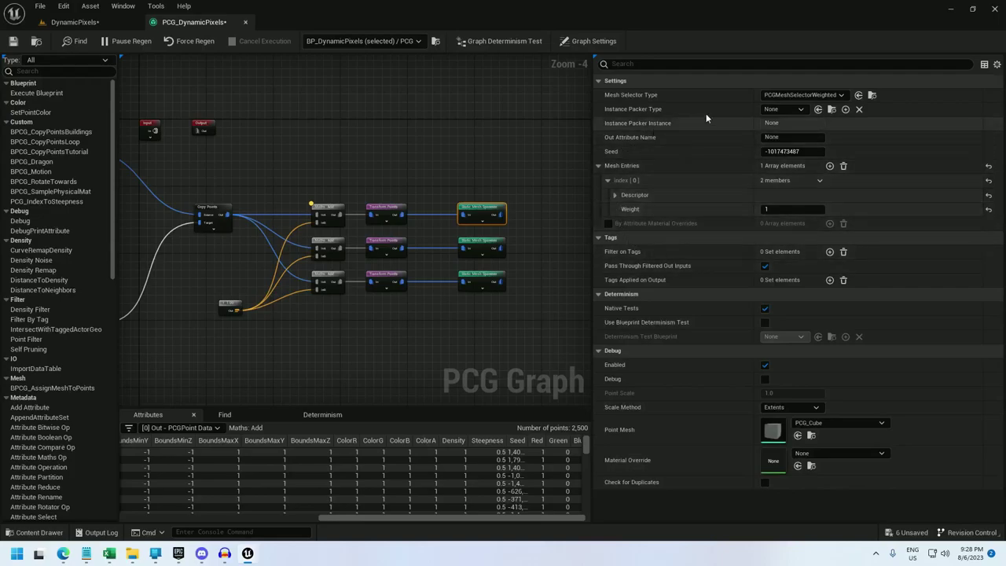
left_click(780, 109)
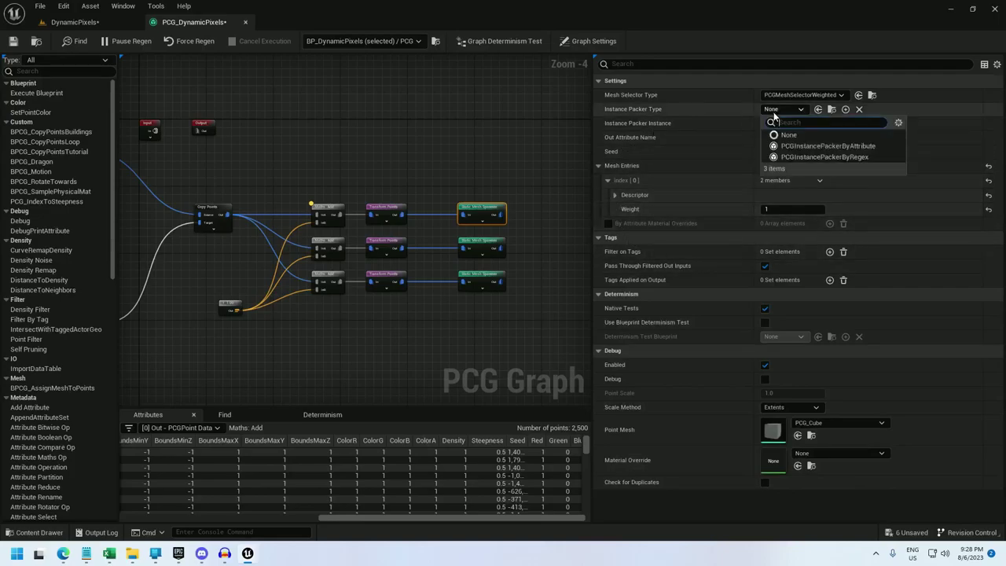
left_click(827, 146)
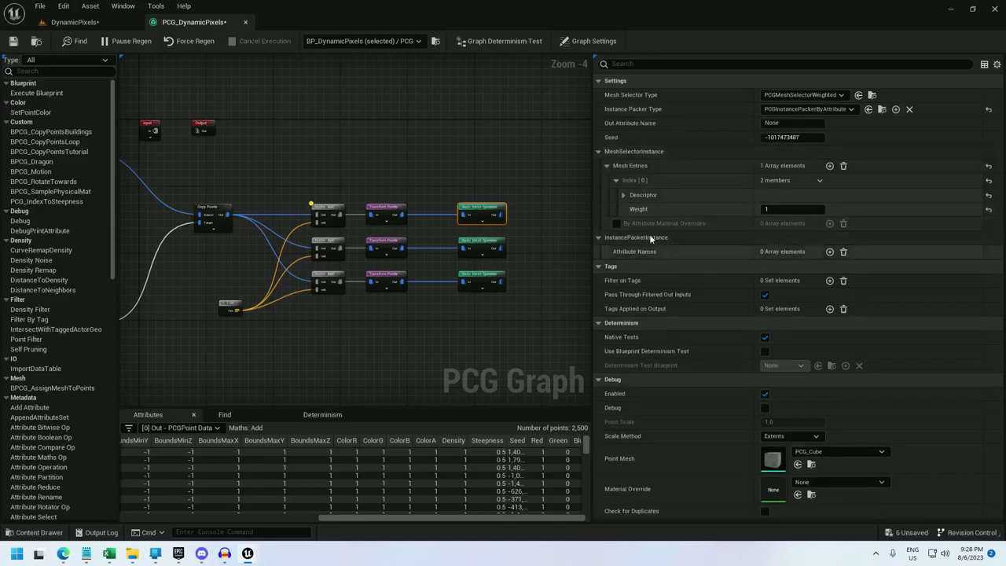
Add three Attribute Names to the first spawner's instance packer: Red, Green and Blue.
left_click(829, 251)
left_click(828, 252)
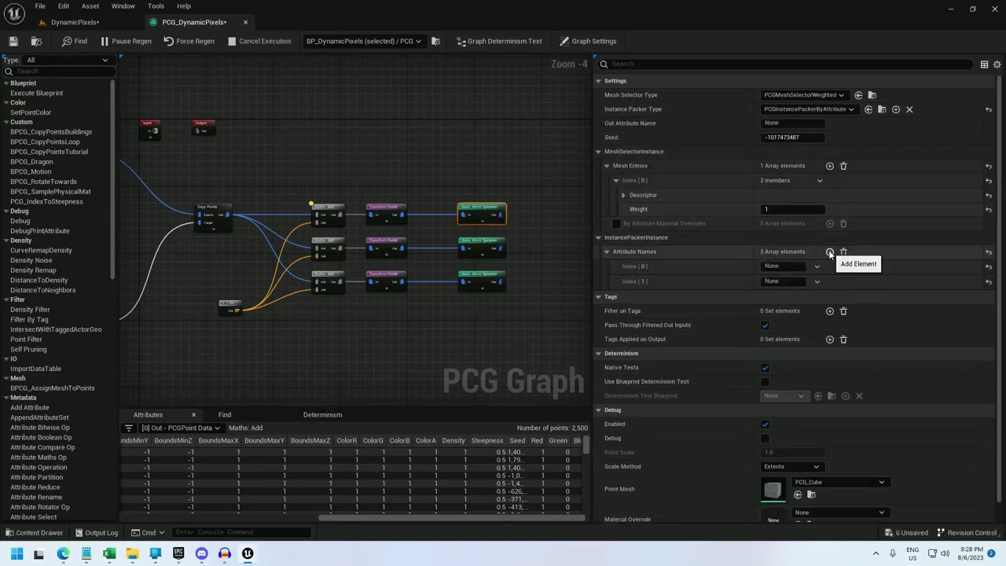
left_click(829, 251)
type("Red")
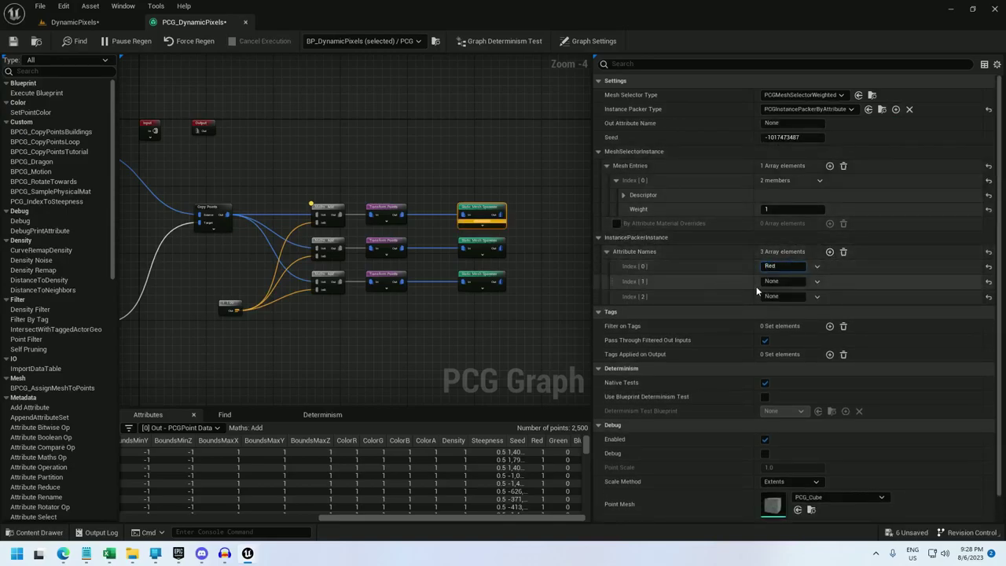
left_click(782, 281)
type("Green")
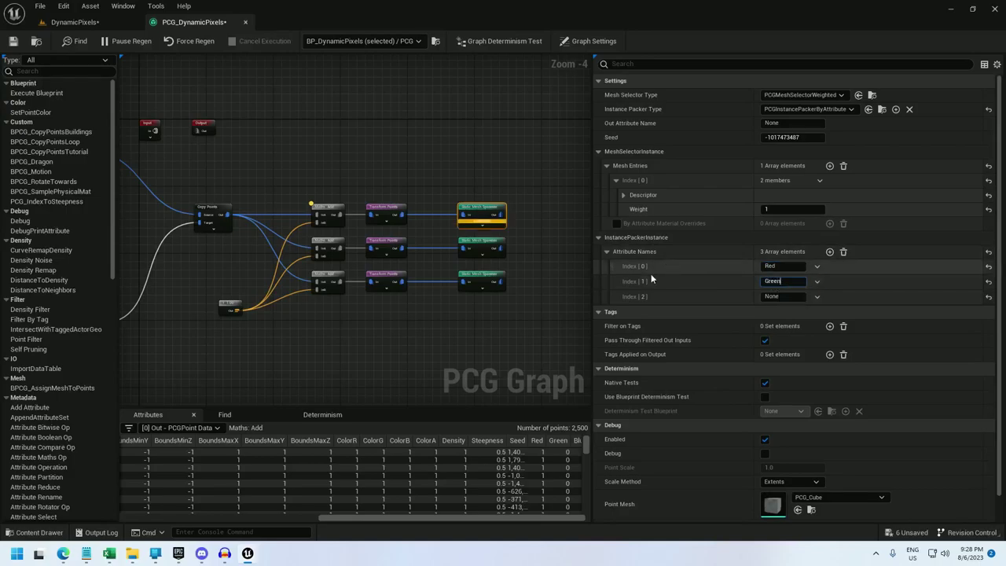
type("Blue")
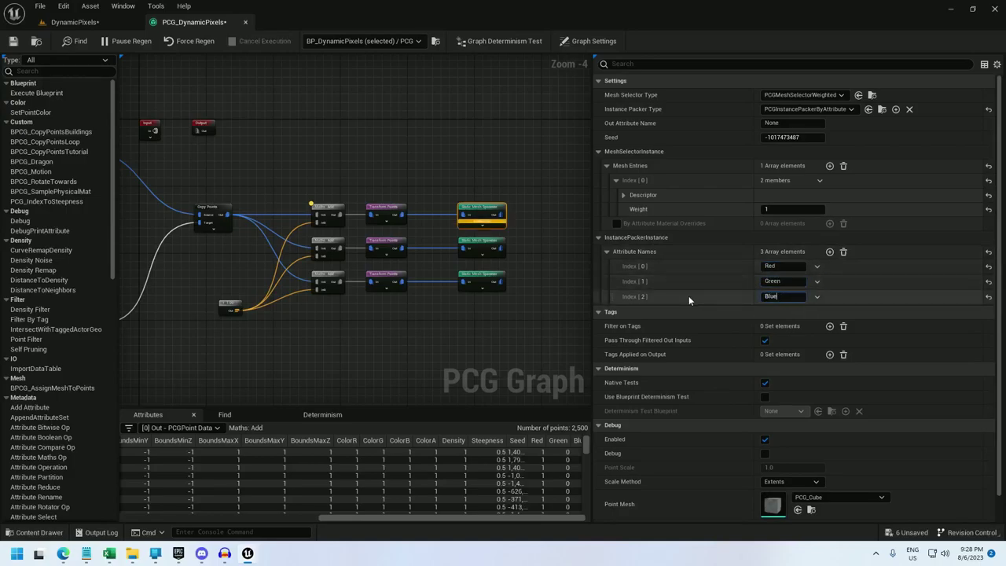
key("Return")
Replace the second and third Static Mesh Spawners with copies of the first, connected to their Transform Points nodes.
left_click(483, 248)
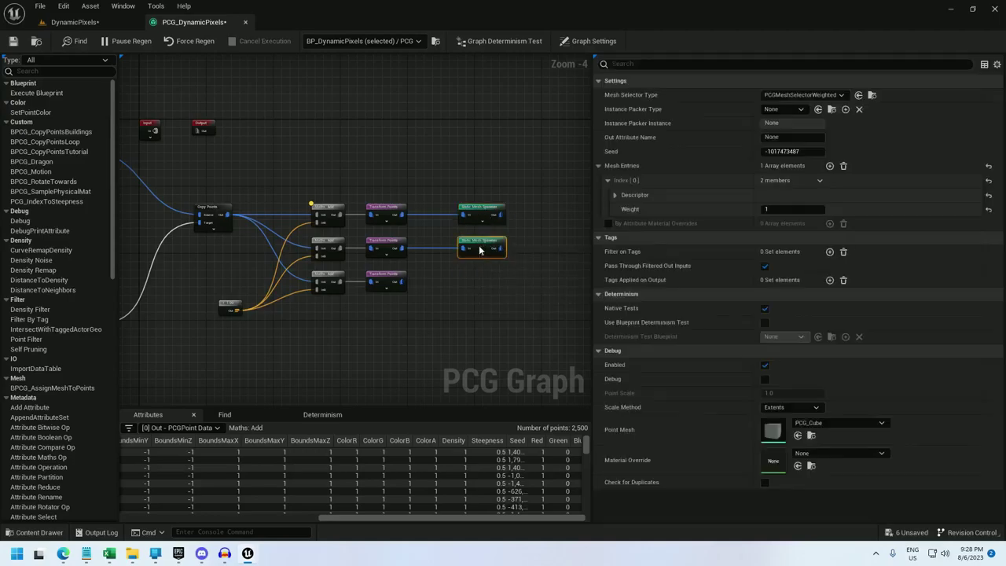
key("Delete")
left_click(479, 210)
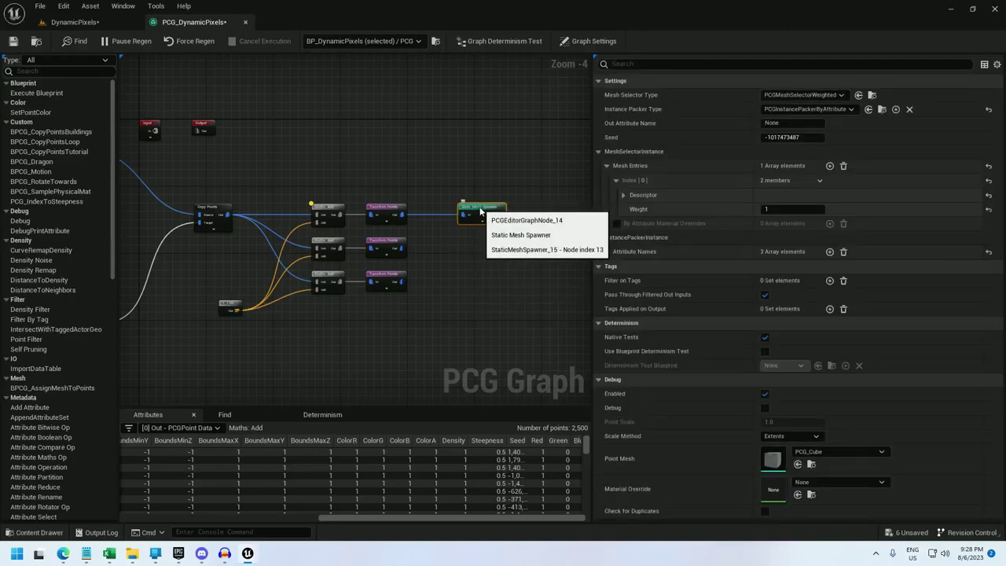
key("ctrl+v")
key("ctrl+v")
left_click_drag(520, 209, 462, 288)
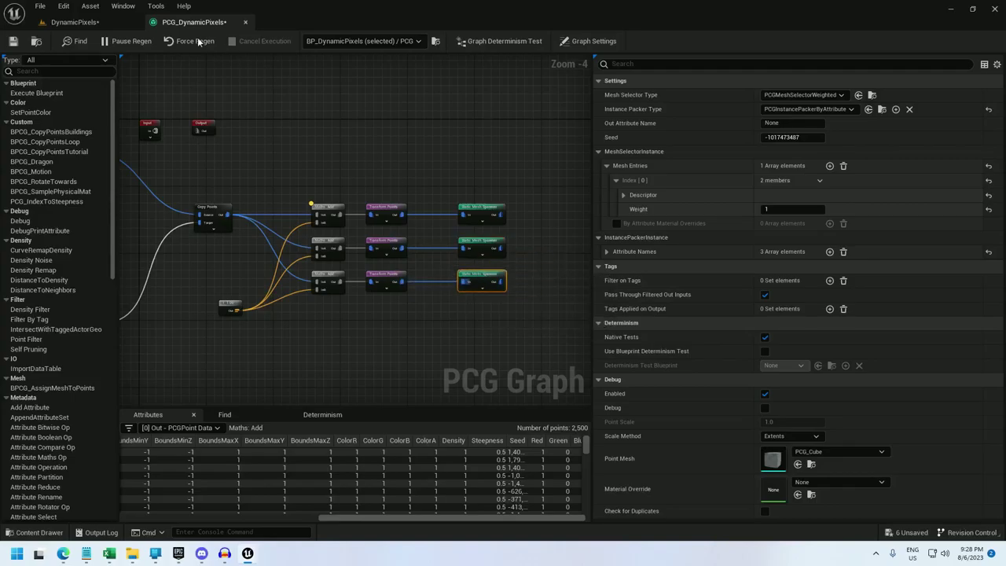
Save the PCG graph, inspect the pixels in the level and open the M_DynamicPixels material.
left_click(13, 41)
left_click(75, 22)
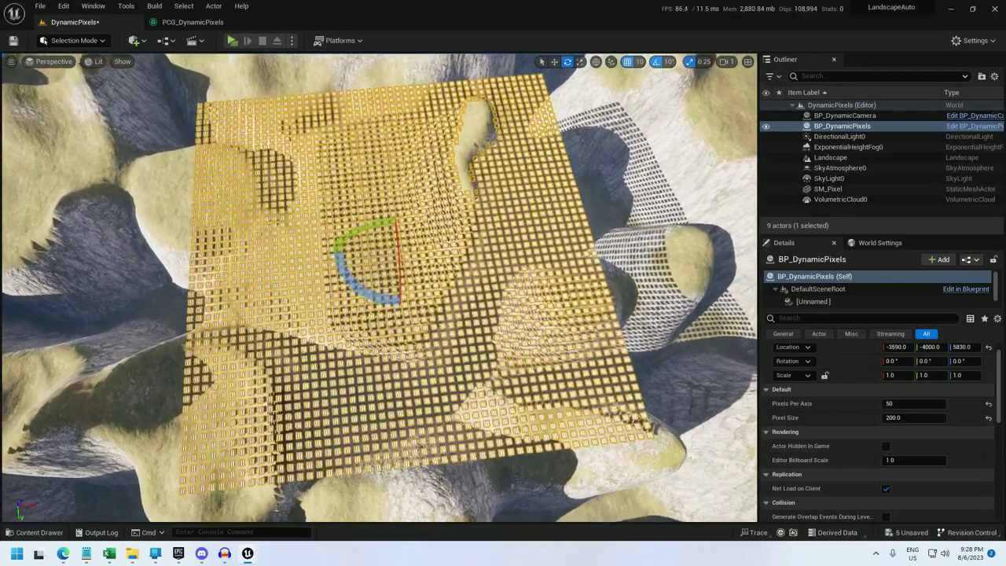
key("w")
mouse_move(381, 254)
right_mouse_down()
mouse_move(424, 256)
mouse_move(409, 248)
mouse_move(381, 254)
right_mouse_up()
key("ctrl+space")
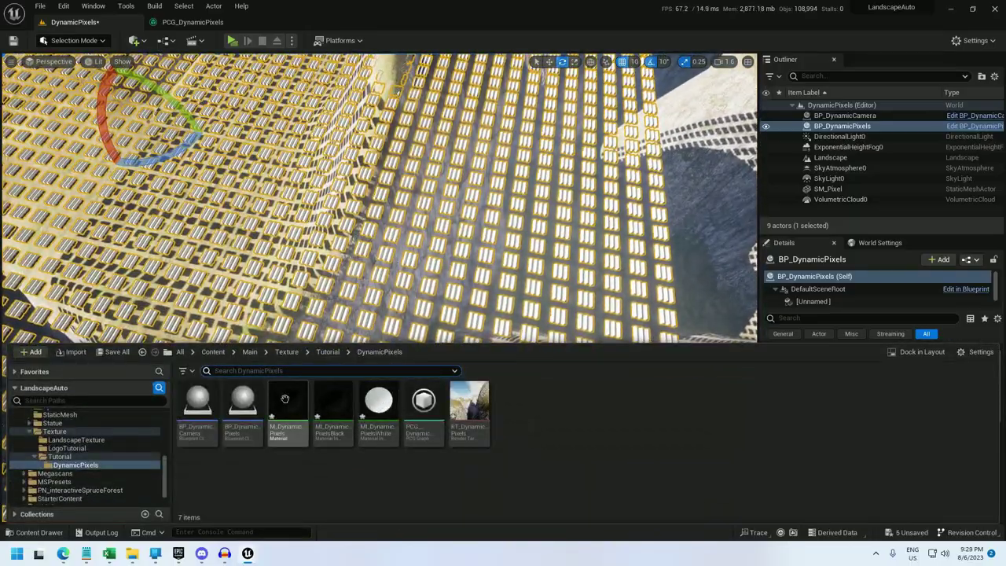
double_click(287, 402)
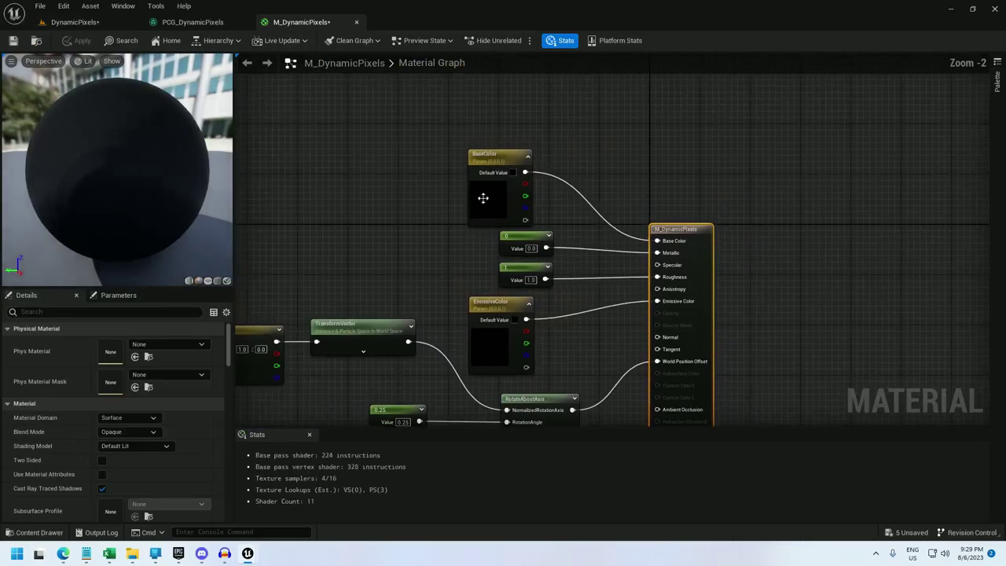
Add a PerInstanceCustomData node to the material and check the order of the spawner's Attribute Names in PCG_DynamicPixels.
right_click(355, 99)
type("perin")
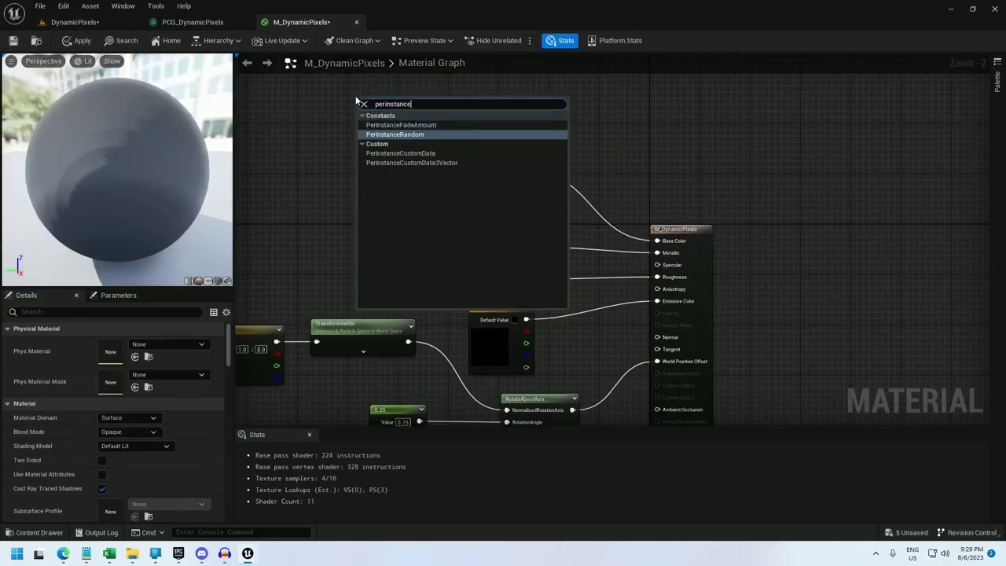
type("stance")
left_click(401, 153)
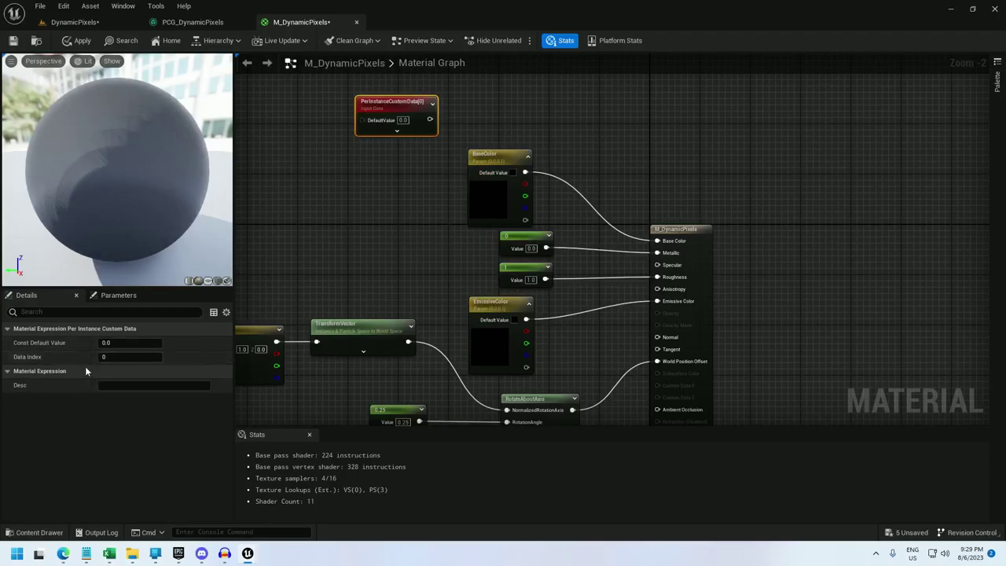
left_click(187, 27)
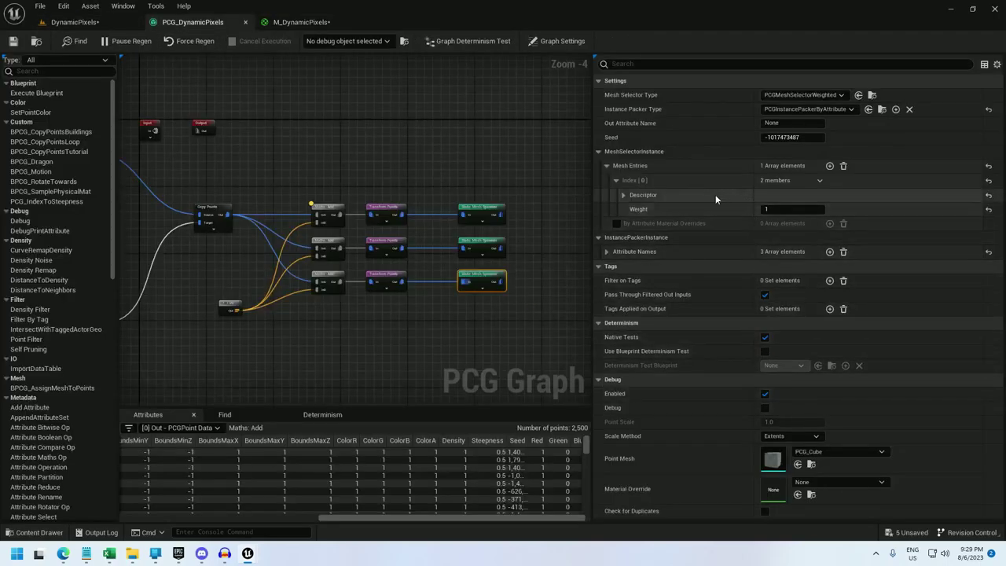
left_click(606, 251)
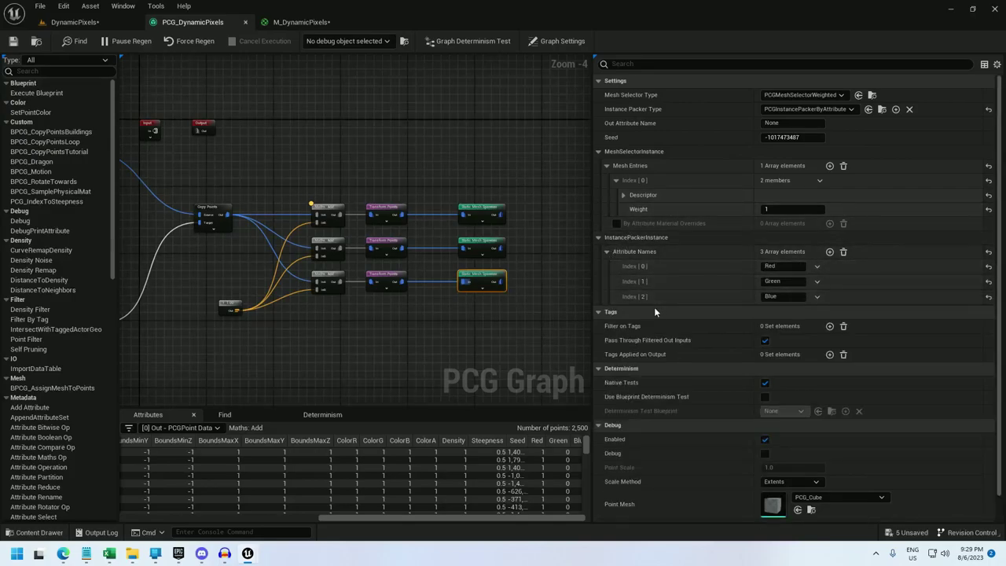
left_click(300, 22)
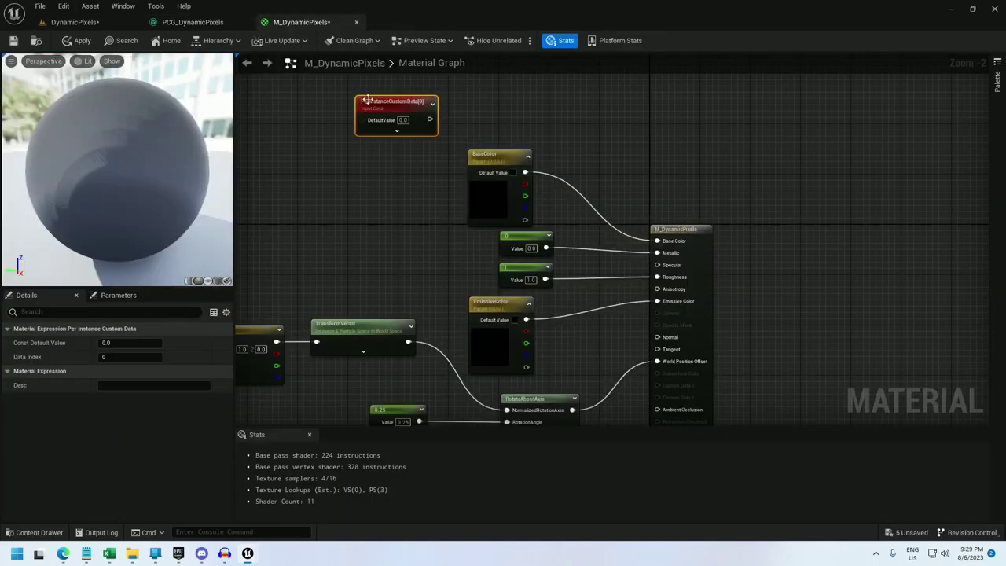
Duplicate the PerInstanceCustomData node twice and stack the three nodes above the material's existing TransformVector chain.
left_click_drag(395, 105, 350, 101)
right_click_drag(373, 120, 395, 179)
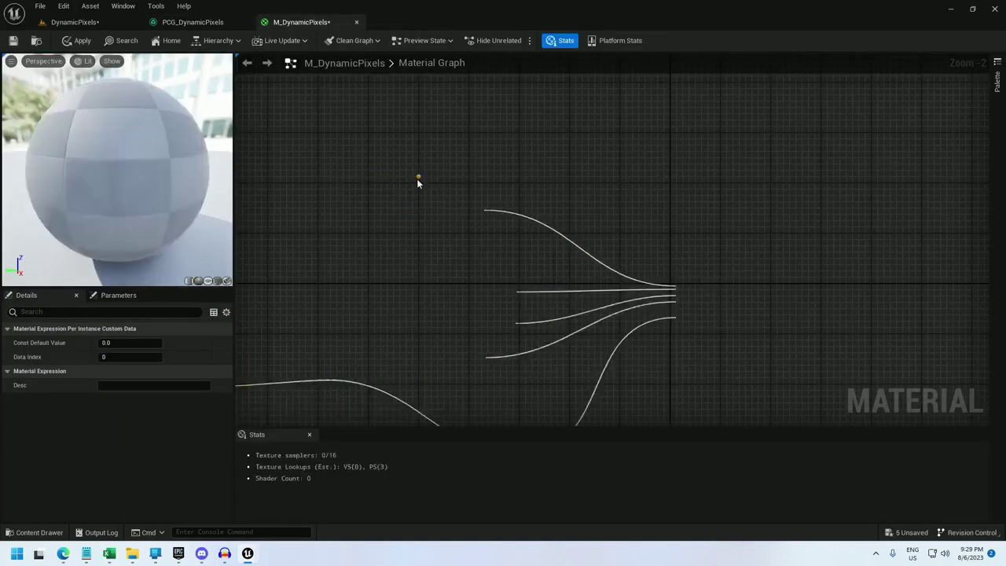
key("ctrl+d")
key("ctrl+d")
left_click_drag(428, 186, 352, 250)
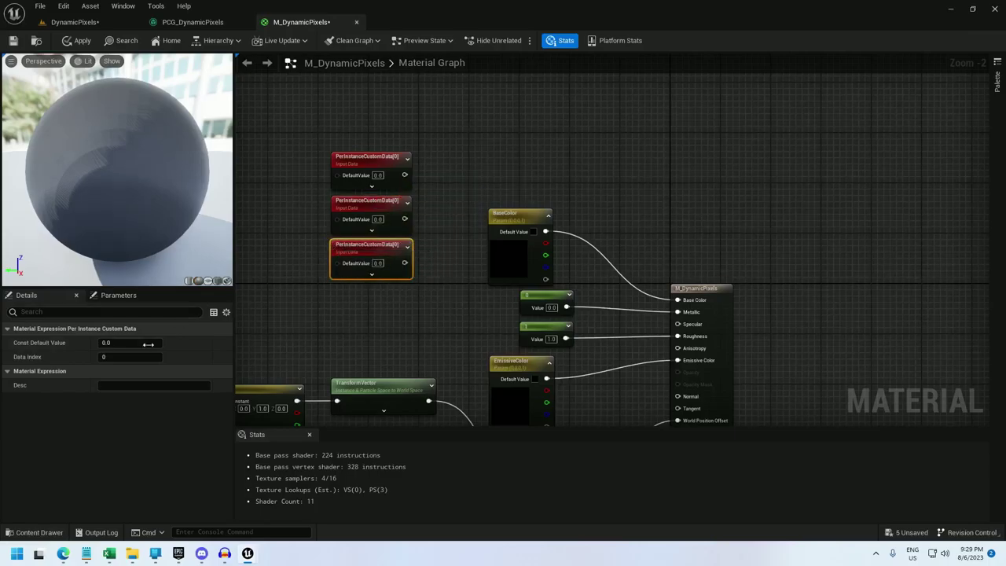
Set the Data Index to 2 on the third PerInstanceCustomData node and 1 on the second.
type("3")
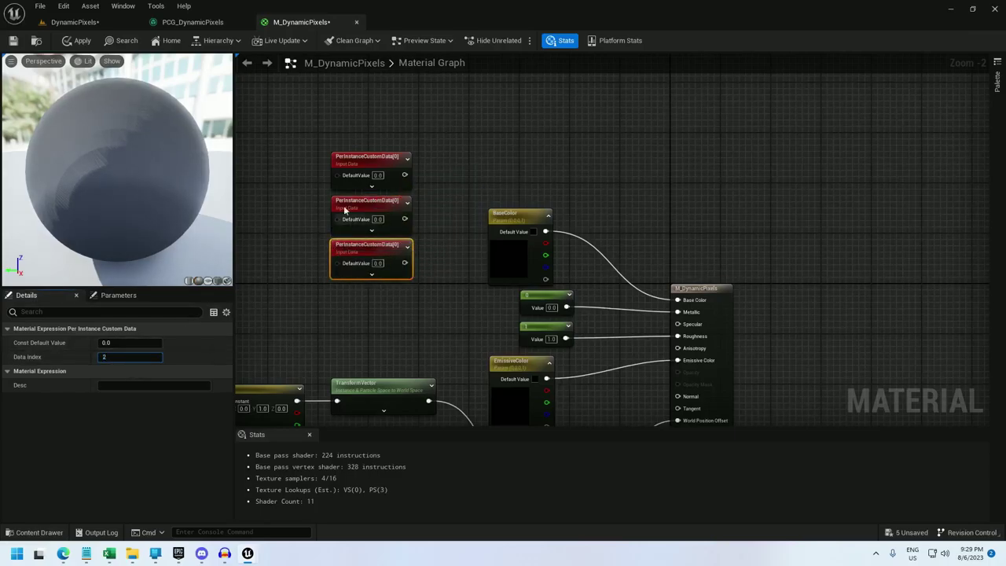
left_click(351, 211)
left_click(115, 355)
type("1")
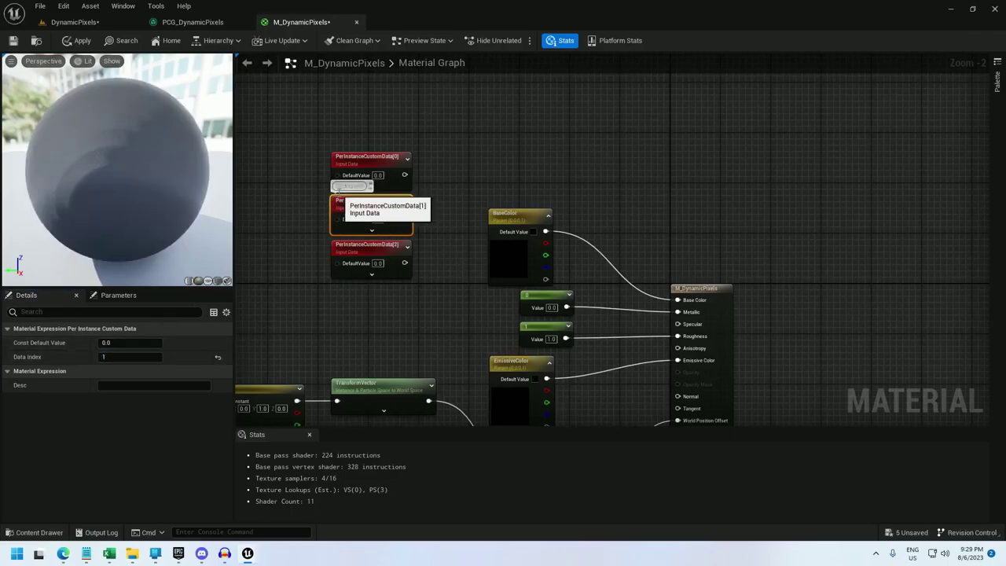
Label the PerInstanceCustomData nodes for indices 0, 1 and 2 with the comments Red, Green and Blue.
type("Green")
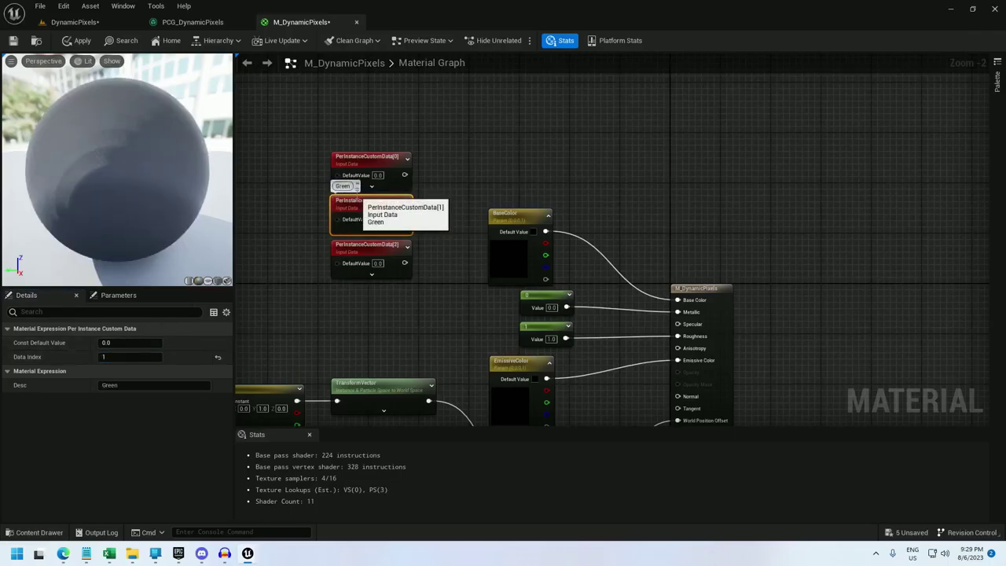
left_click(343, 157)
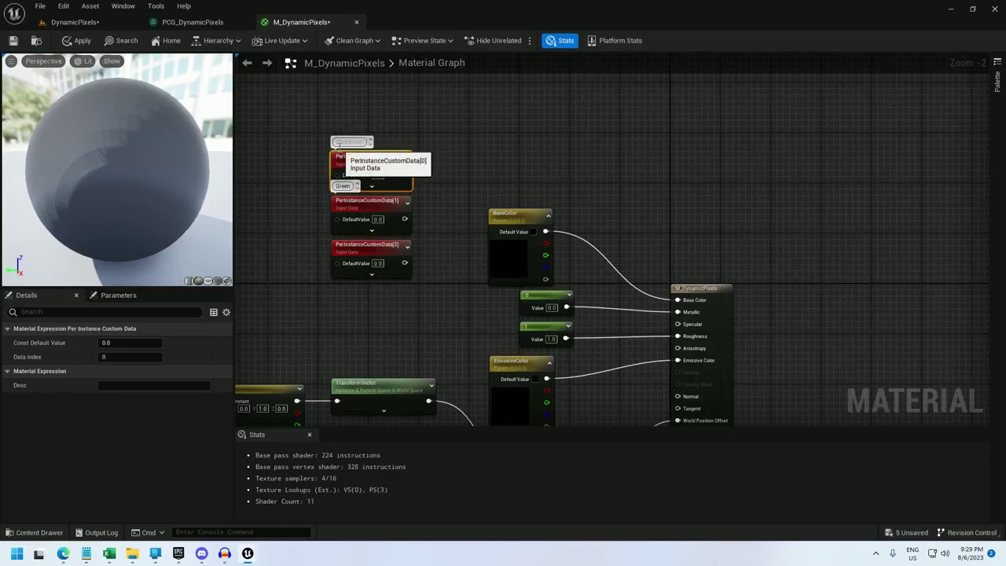
left_click(342, 141)
left_click(353, 250)
left_click(346, 230)
type("Blue")
key("Return")
Combine the Red, Green and Blue custom data outputs in an Append3 node.
left_click_drag(384, 326, 330, 161)
left_click_drag(350, 161, 355, 219)
type("append")
left_click(416, 206)
left_click_drag(355, 264, 408, 225)
right_click_drag(556, 257, 526, 224)
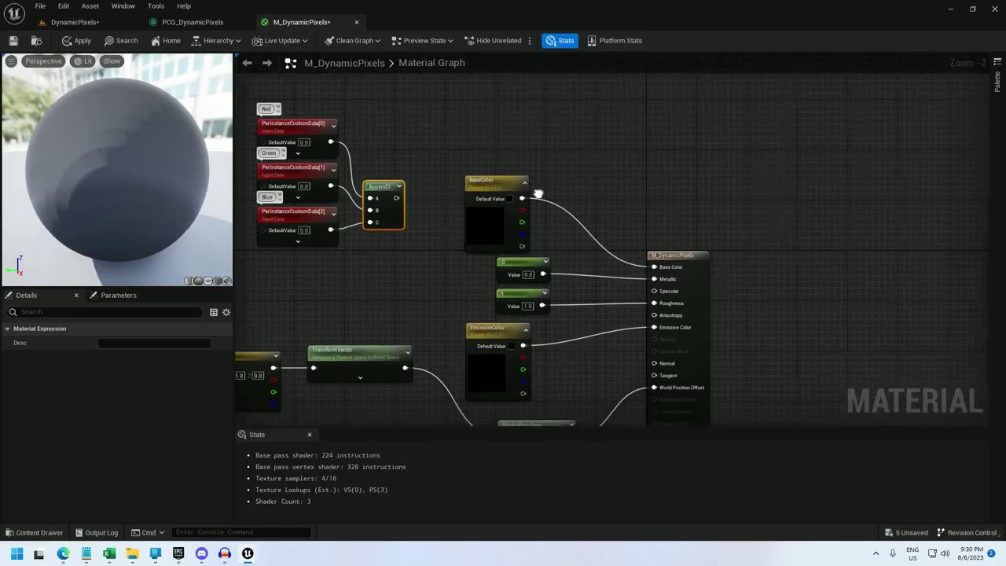
Multiply the BaseColor parameter by the Append3 output and connect the result to the material's Base Color.
left_click_drag(503, 179, 525, 166)
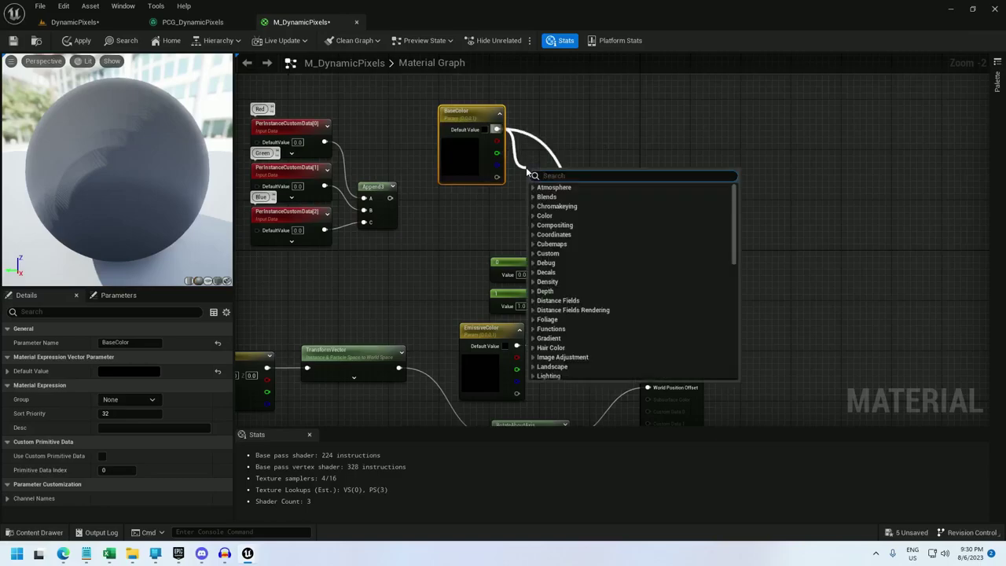
type("multiply")
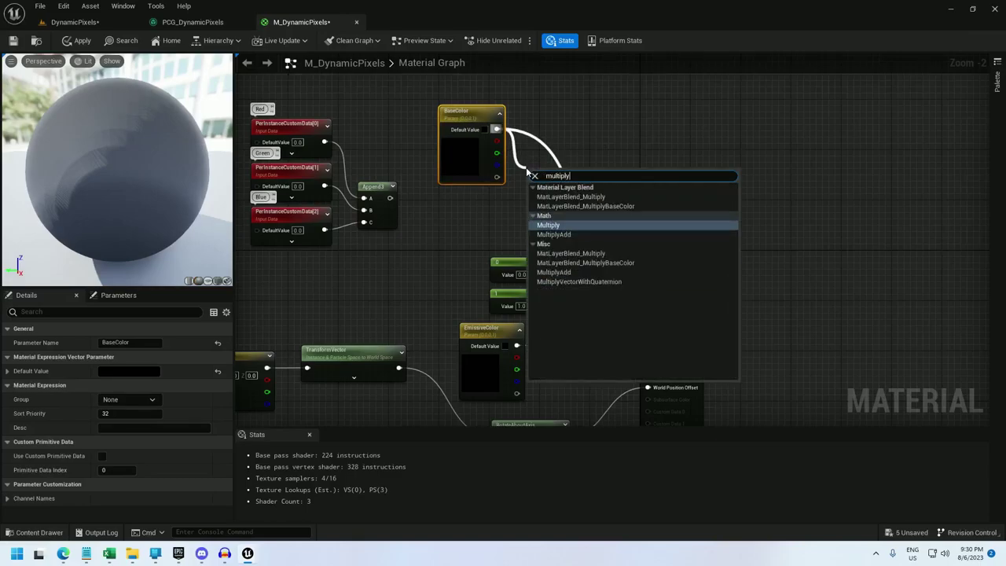
key("Return")
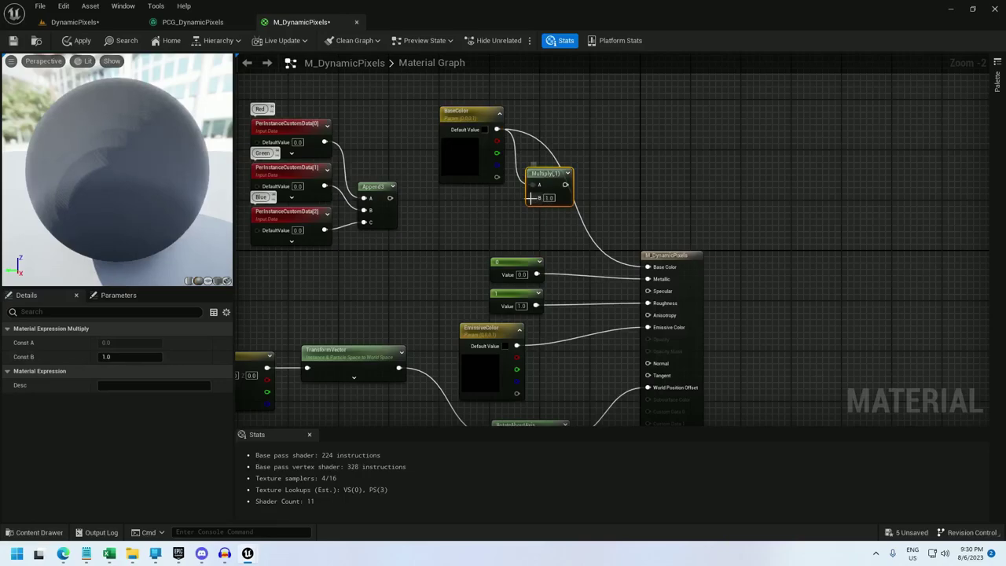
left_click_drag(528, 197, 390, 198)
left_click_drag(556, 185, 647, 266)
right_click_drag(536, 261, 553, 238)
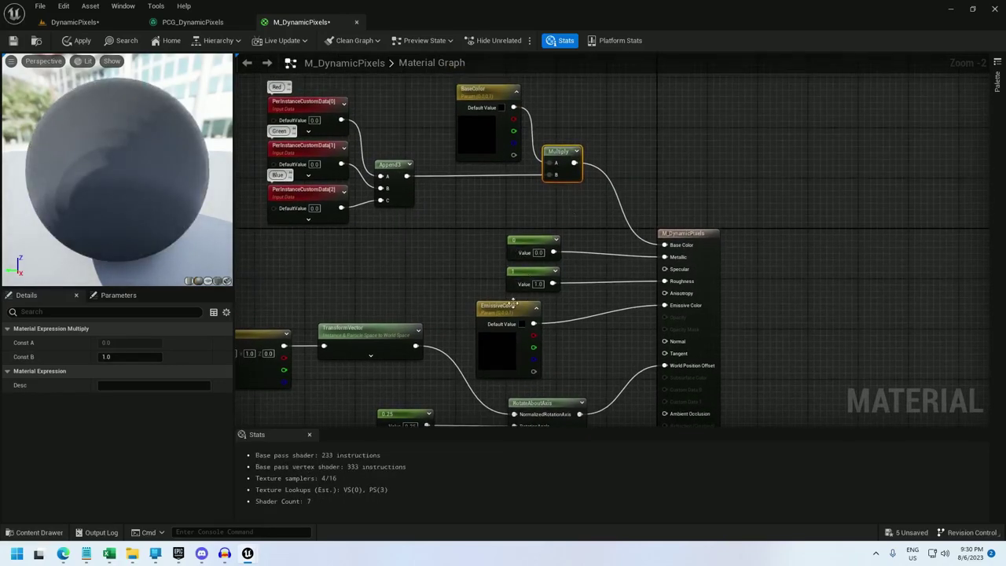
Rearrange the EmissiveColor and constant nodes, then multiply Append3 by EmissiveColor and connect the result to Emissive Color.
left_click_drag(511, 322, 490, 302)
left_click_drag(578, 287, 525, 237)
left_click_drag(507, 241, 550, 204)
left_click_drag(407, 175, 542, 274)
type("multip")
key("Return")
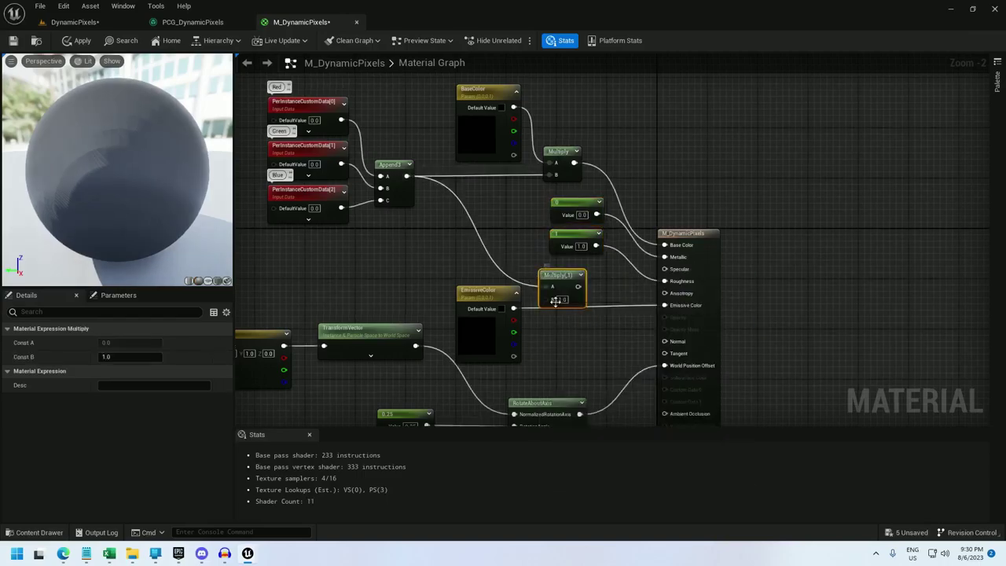
left_click_drag(543, 298, 513, 308)
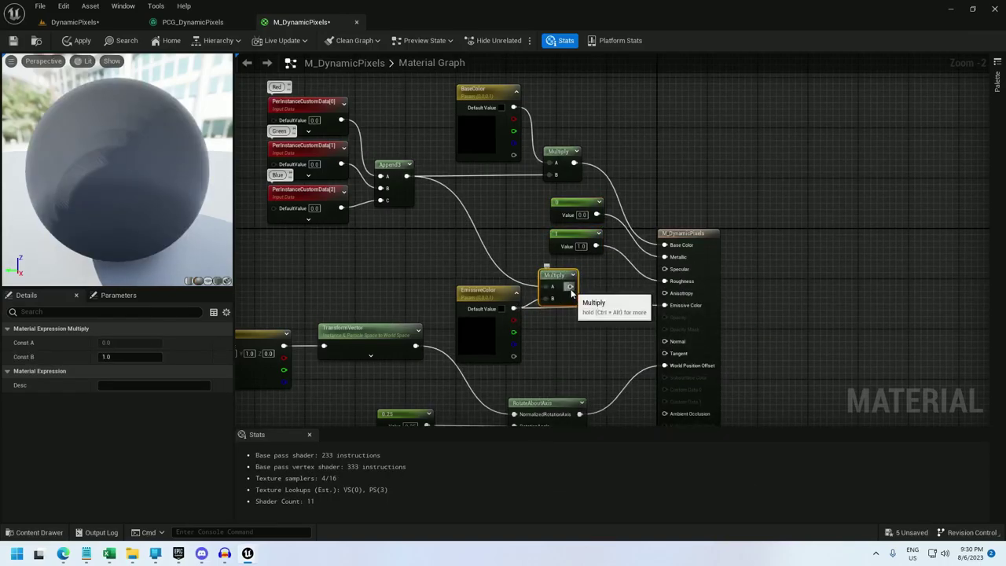
left_click_drag(570, 286, 664, 305)
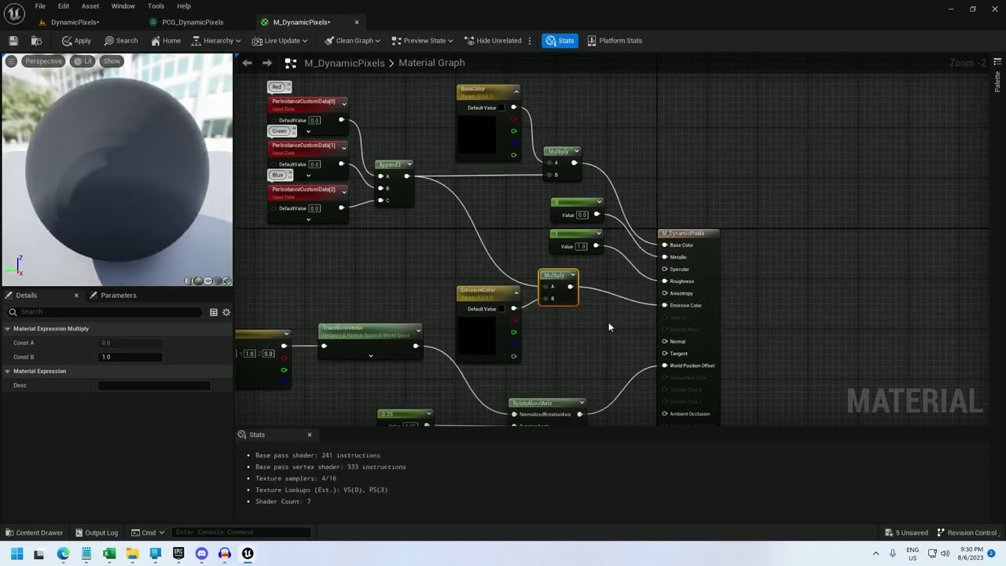
Review the rotation nodes feeding World Position Offset and save the M_DynamicPixels material.
scroll(609, 322, "down", 1)
right_click_drag(604, 339, 639, 164)
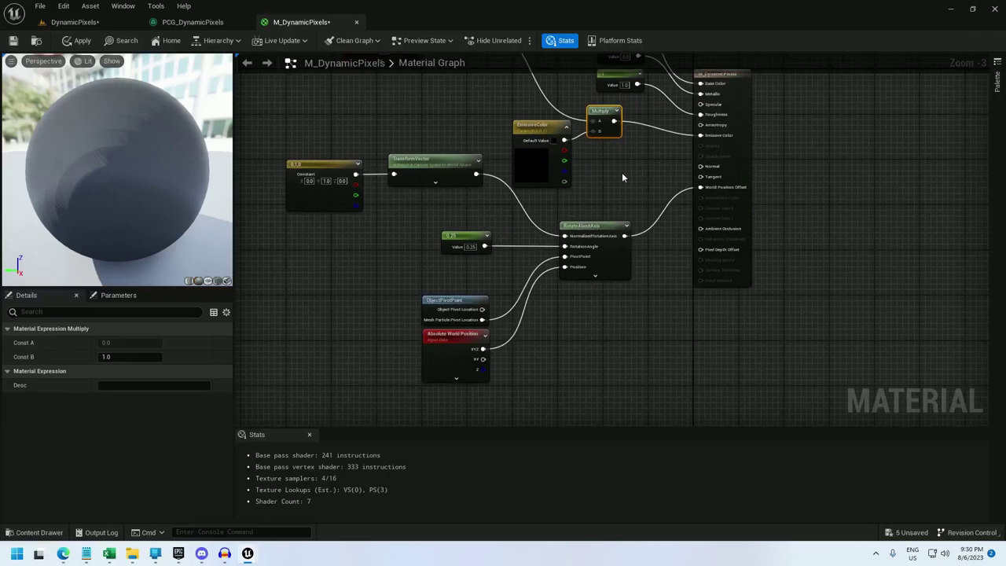
left_click(460, 236)
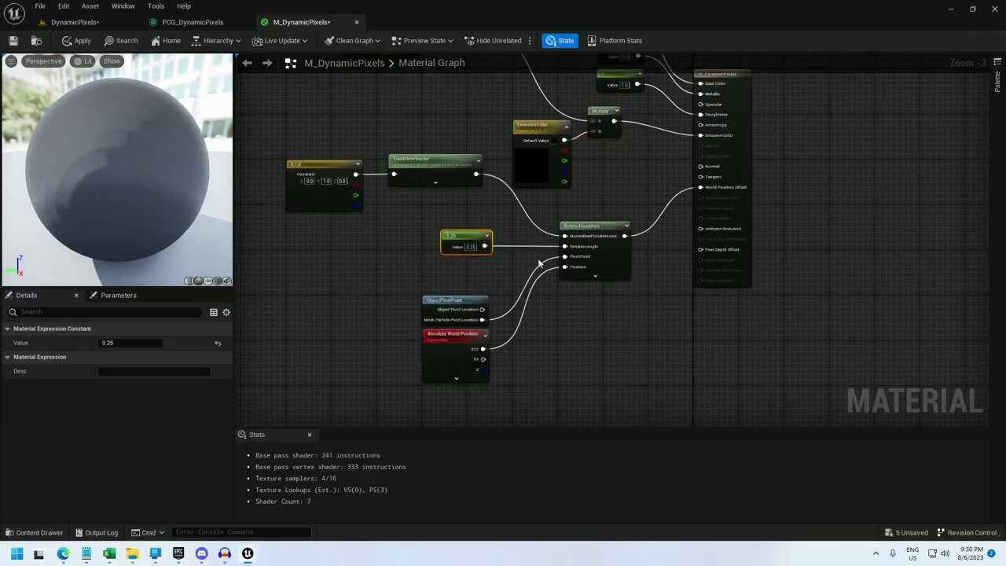
left_click(377, 248)
right_click_drag(425, 245, 438, 267)
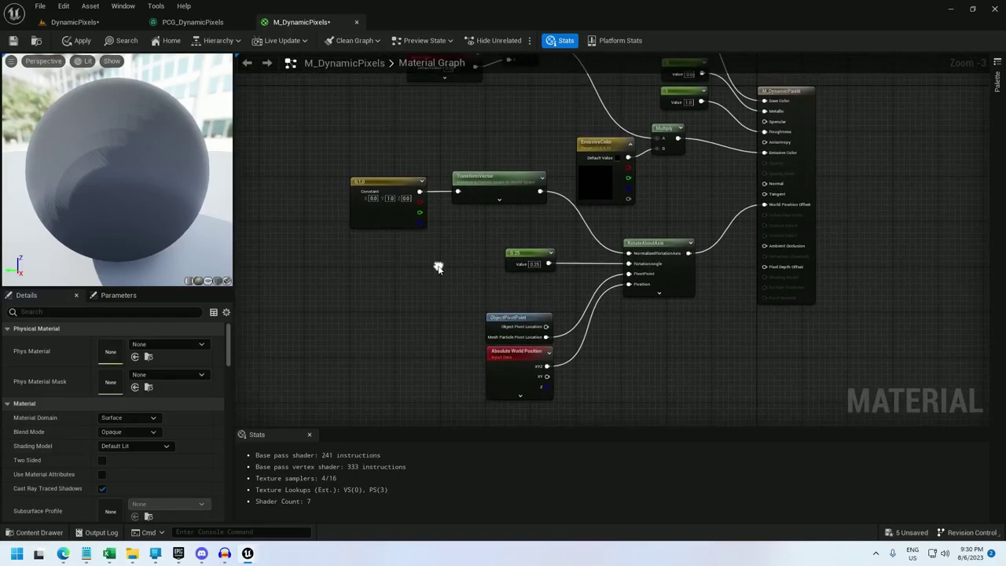
left_click(13, 41)
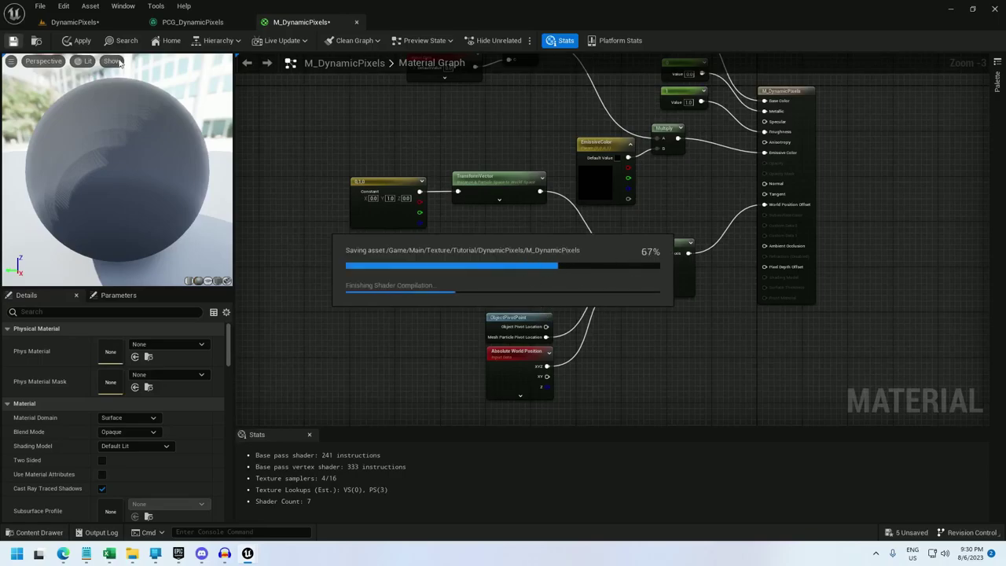
Examine the coloured pixel meshes up close in the DynamicPixels level.
left_click(74, 22)
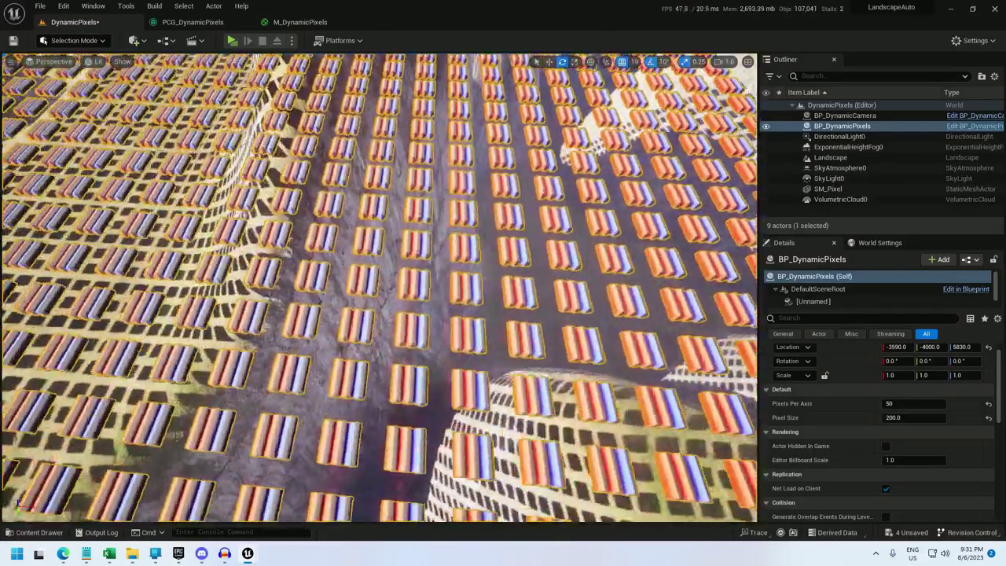
key("w")
mouse_move(380, 287)
right_mouse_down()
mouse_move(446, 292)
mouse_move(377, 287)
right_mouse_up()
scroll(380, 287, "down", 3)
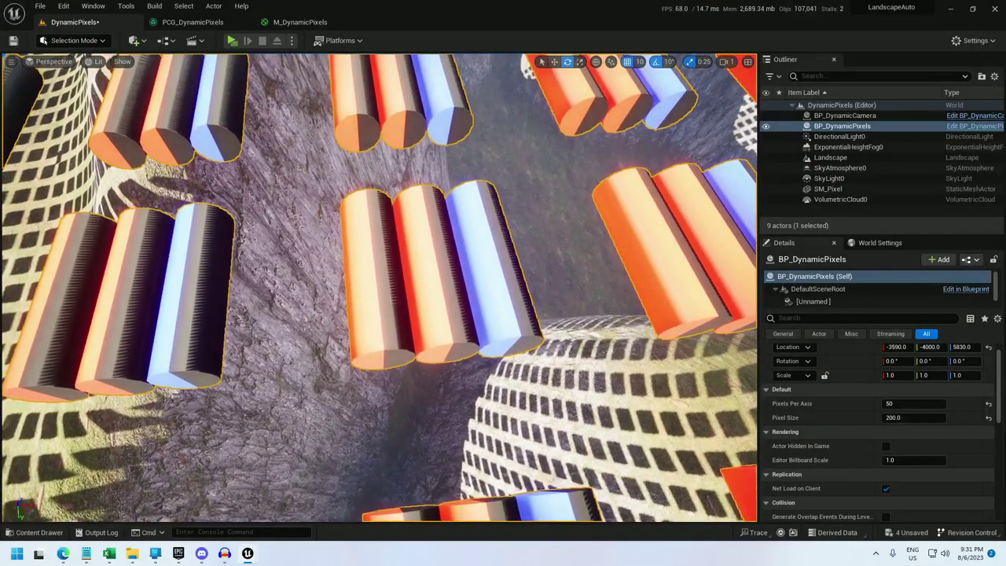
Set the second Maths Add node's output target to Green, save PCG_DynamicPixels and check the whole pixel grid in the level.
left_click(193, 22)
left_click(332, 245)
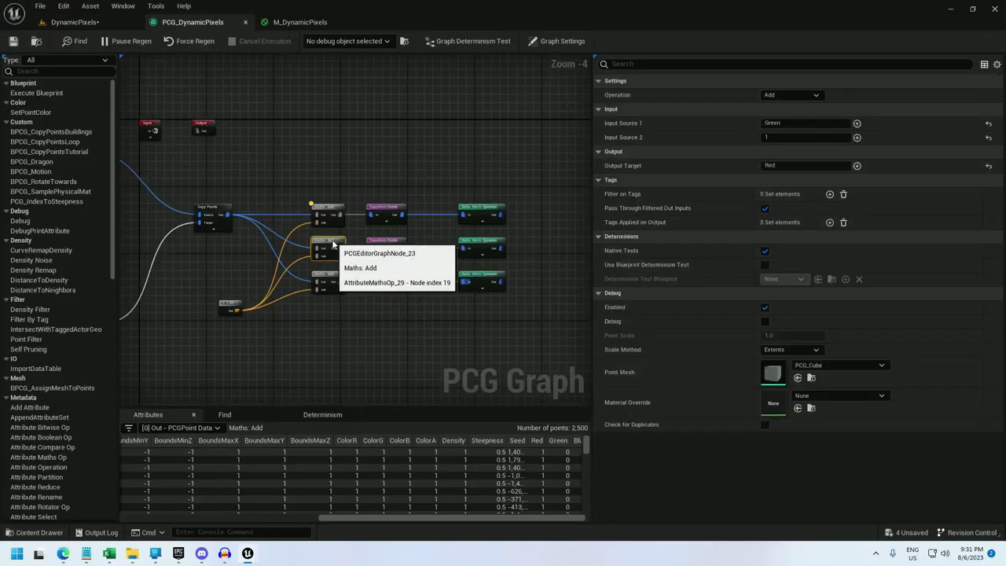
left_click(794, 165)
type("Green")
key("Return")
left_click(13, 41)
left_click(75, 22)
right_click_drag(485, 234, 452, 185)
key("s")
key("s")
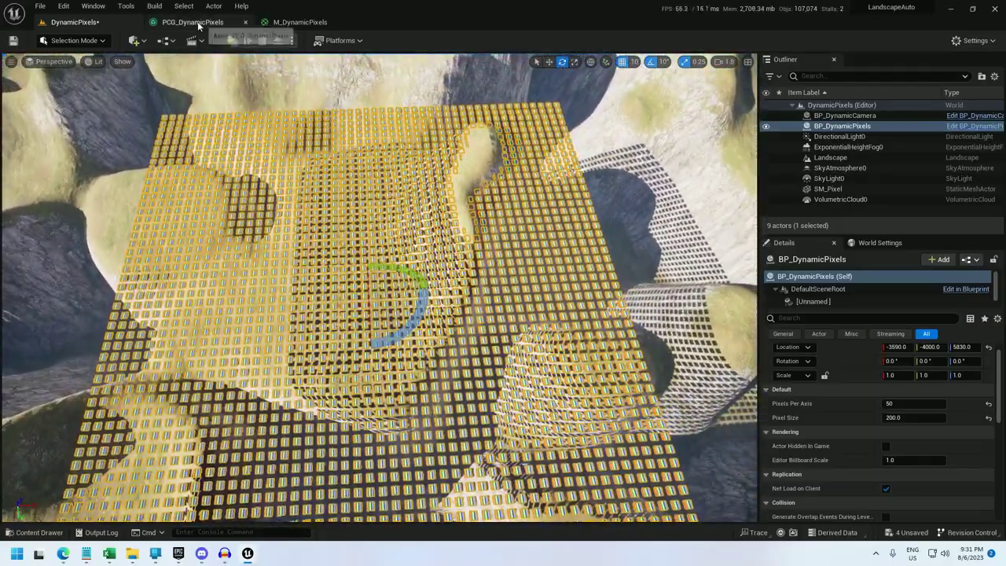
Straighten the Multiply, Divide and Make Vector Attribute nodes and move the lower Get Actor Property and Make Vector Attribute pair left.
left_click(198, 21)
right_click_drag(401, 127, 450, 168)
scroll(432, 155, "down", 1)
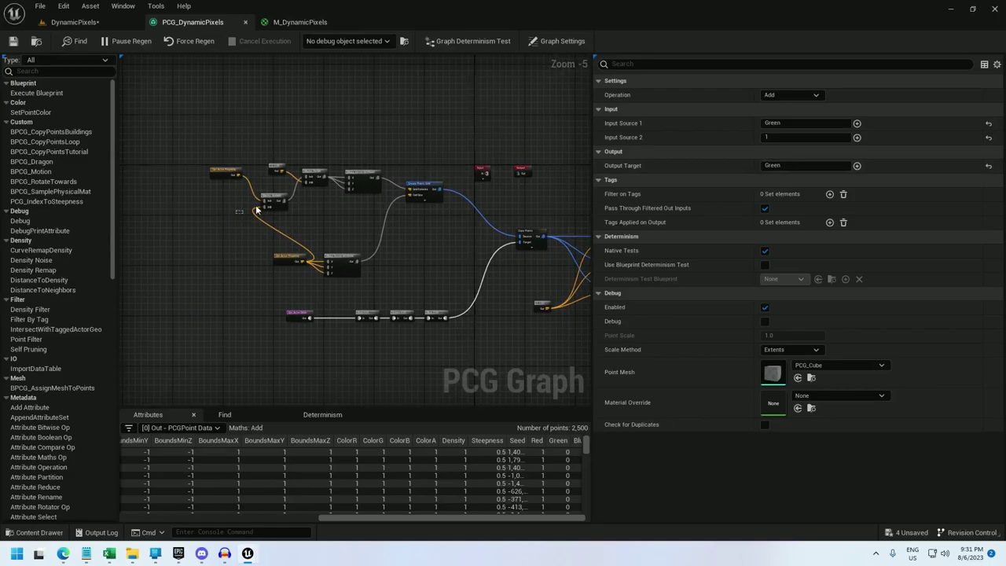
left_click_drag(374, 184, 369, 190)
key("q")
left_click_drag(314, 173, 311, 185)
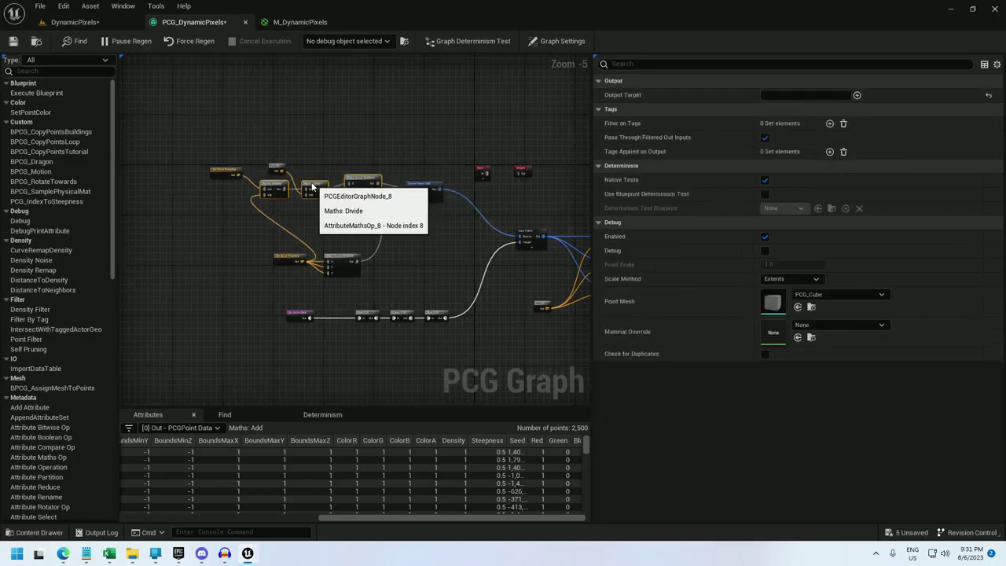
scroll(285, 188, "up", 1)
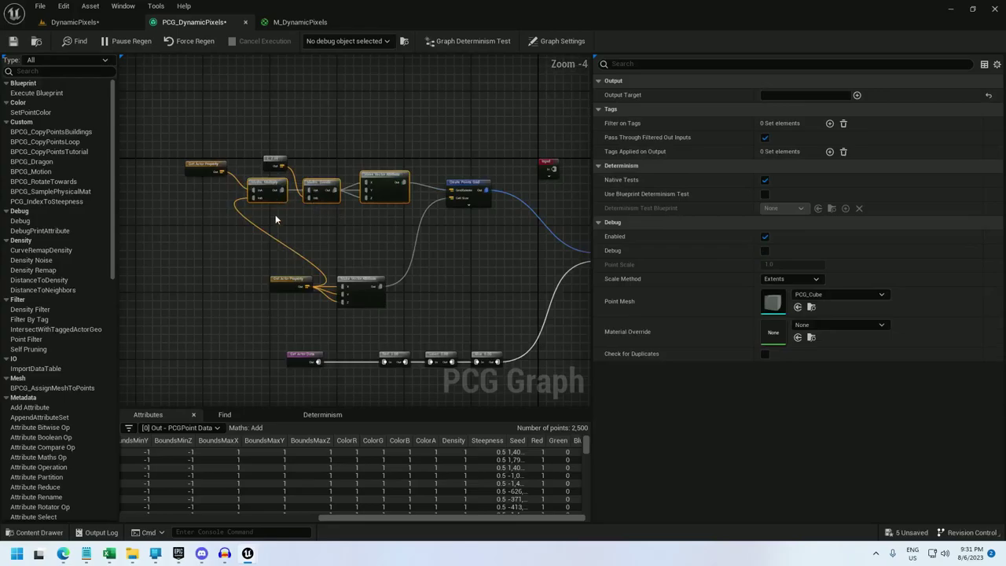
left_click_drag(310, 286, 192, 266)
Examine the pixel grid's extent in the level and the PixelsPerAxis property and Maths Multiply settings in the PCG graph.
left_click(88, 6)
left_click(69, 21)
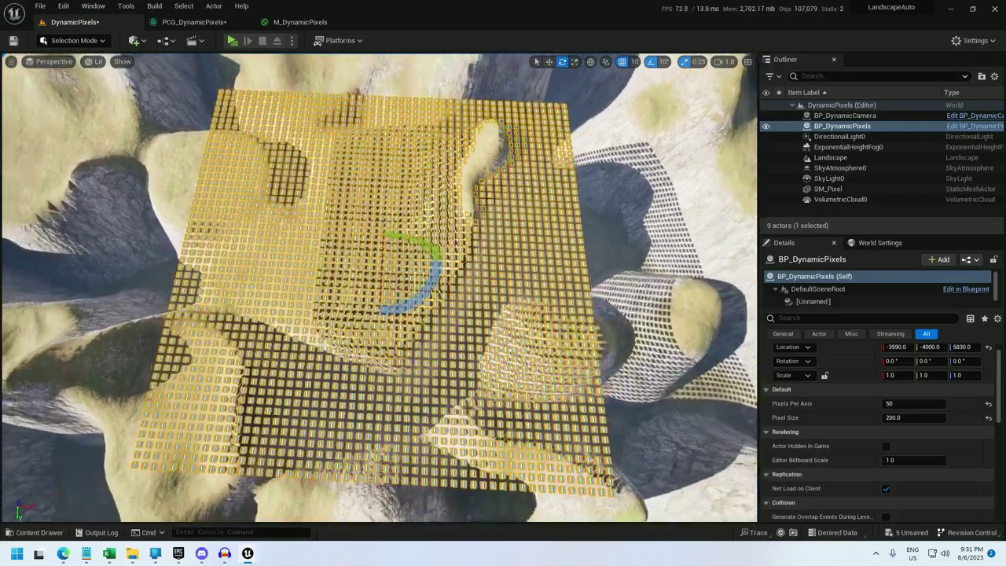
right_click_drag(317, 339, 322, 350)
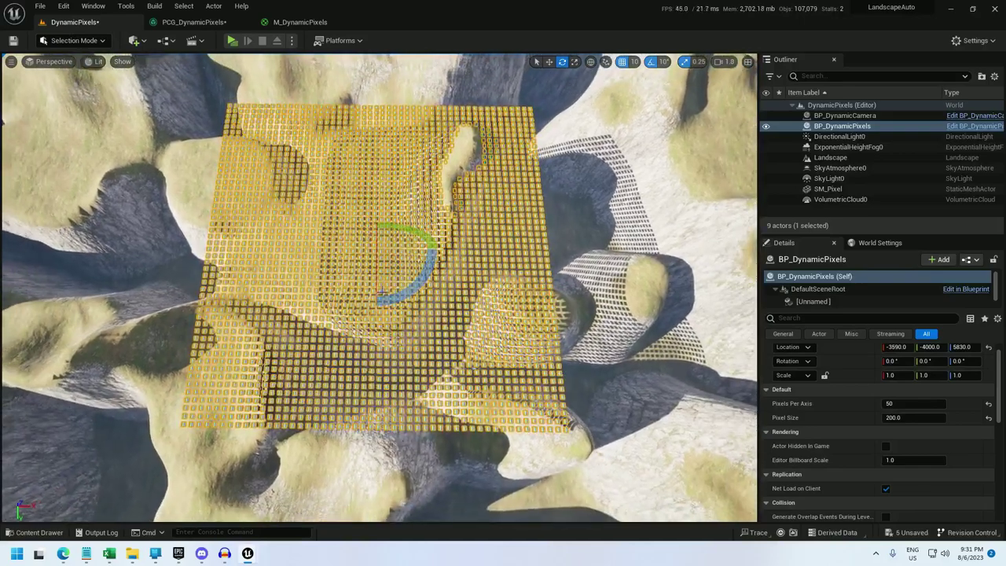
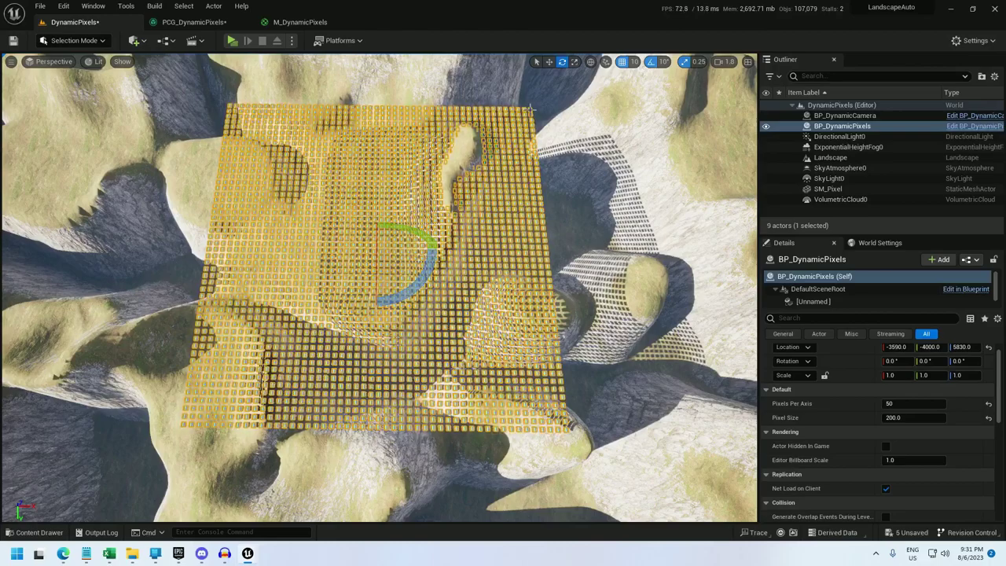
left_click(196, 22)
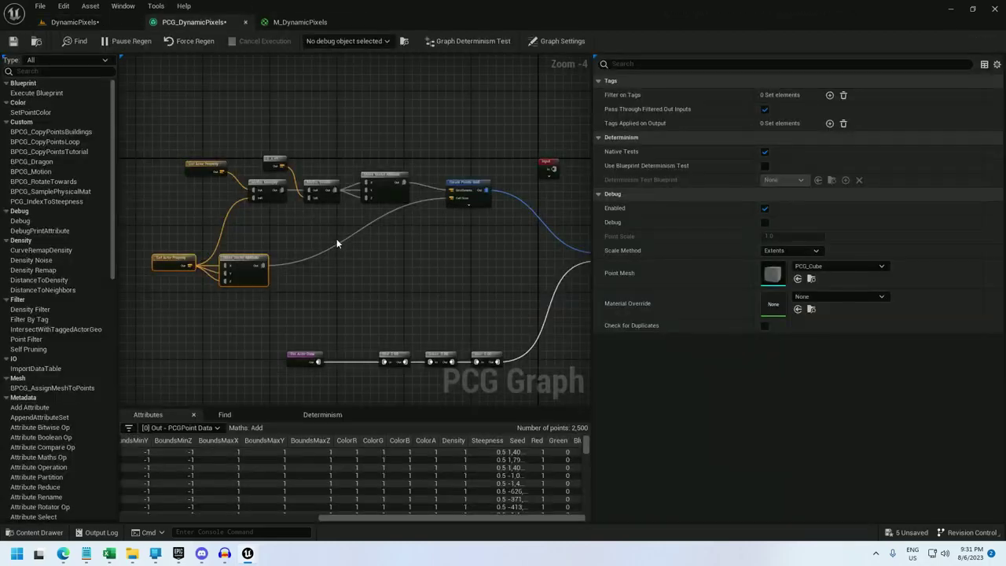
left_click(198, 164)
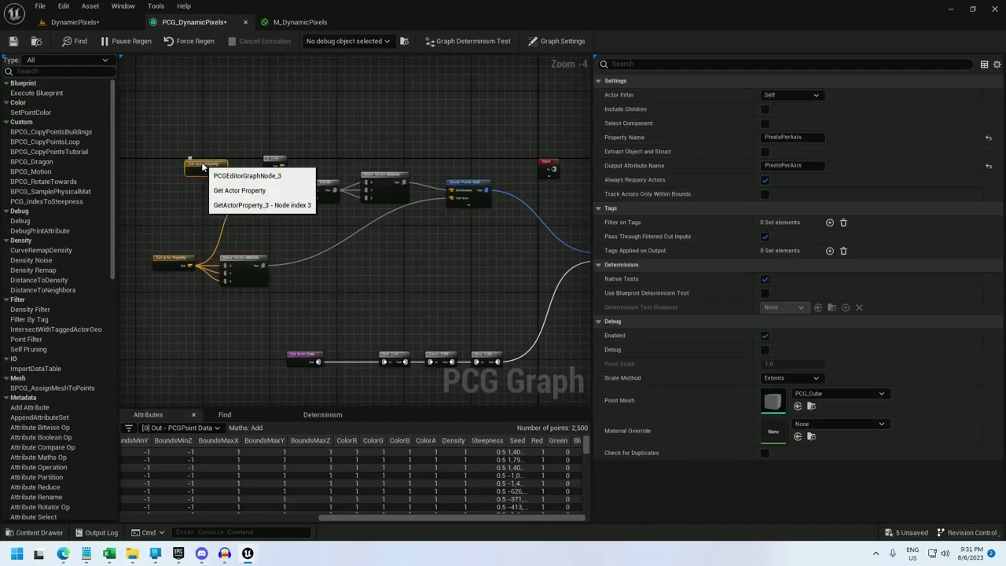
scroll(240, 215, "up", 1)
left_click(275, 175)
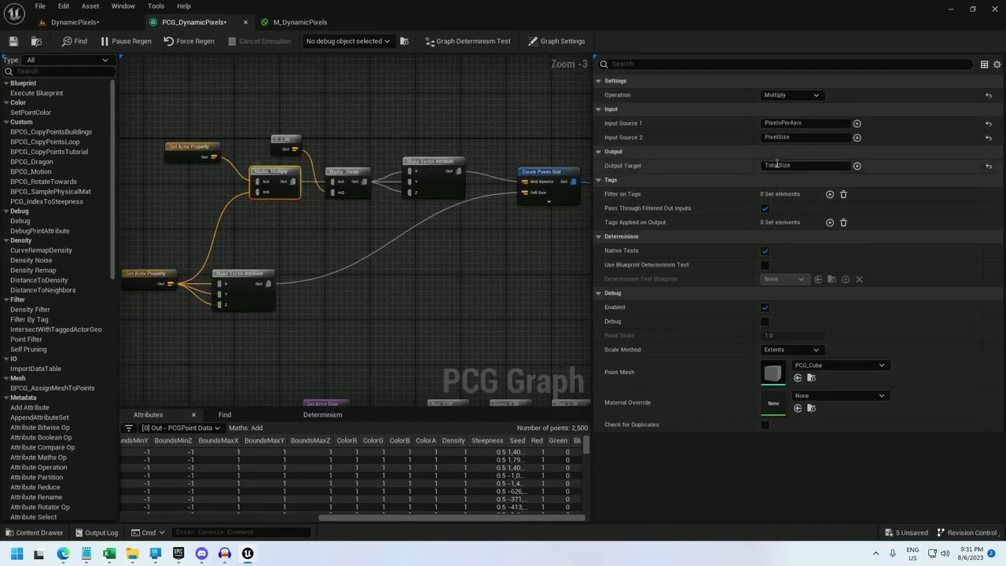
scroll(524, 242, "down", 1)
right_click_drag(524, 241, 436, 259)
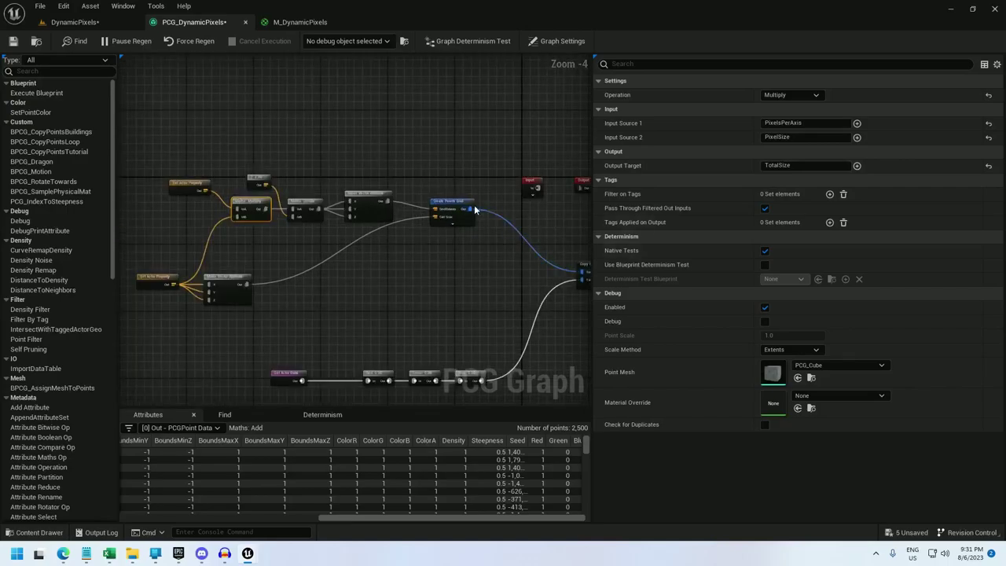
Move the Maths Multiply node lower and add a Maths node from Create Points Grid with its operation set to Divide.
left_click_drag(266, 209, 265, 247)
left_click_drag(471, 209, 487, 215)
type("maths")
key("Return")
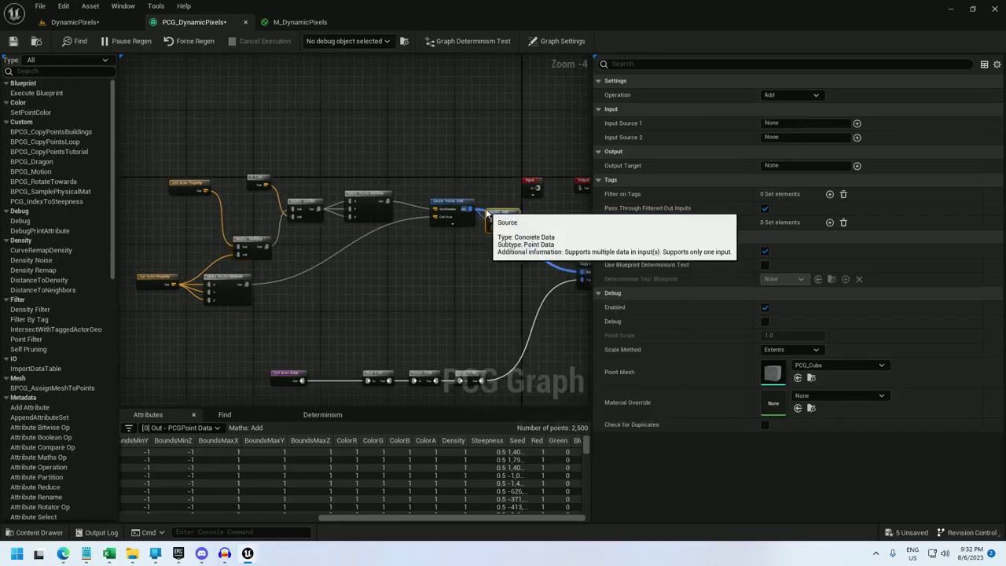
left_click(782, 95)
type("divide")
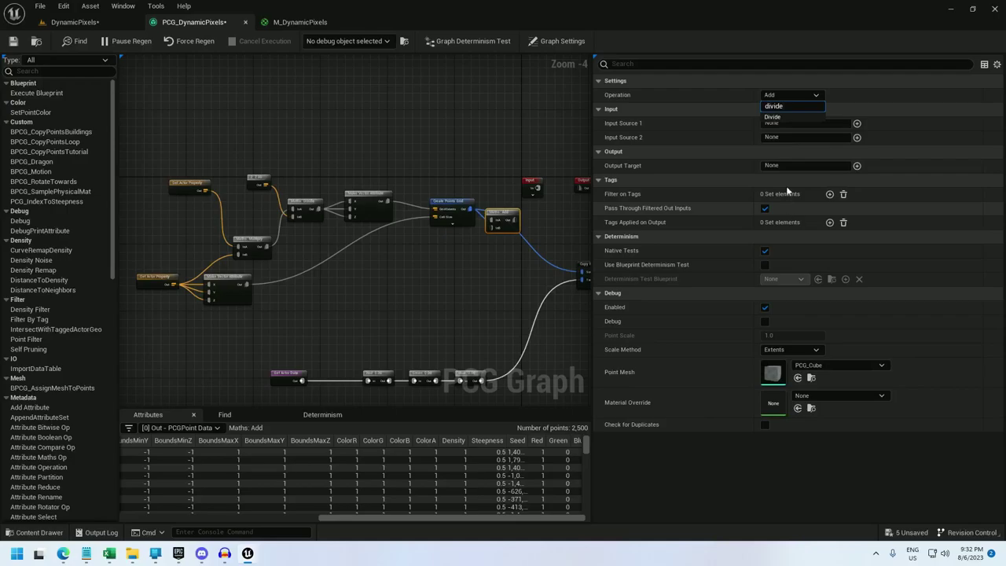
left_click(773, 116)
Set the Divide node's sources to $Position.XY and TotalSize with output target nPos, and feed its second input from Maths Multiply.
left_click(785, 124)
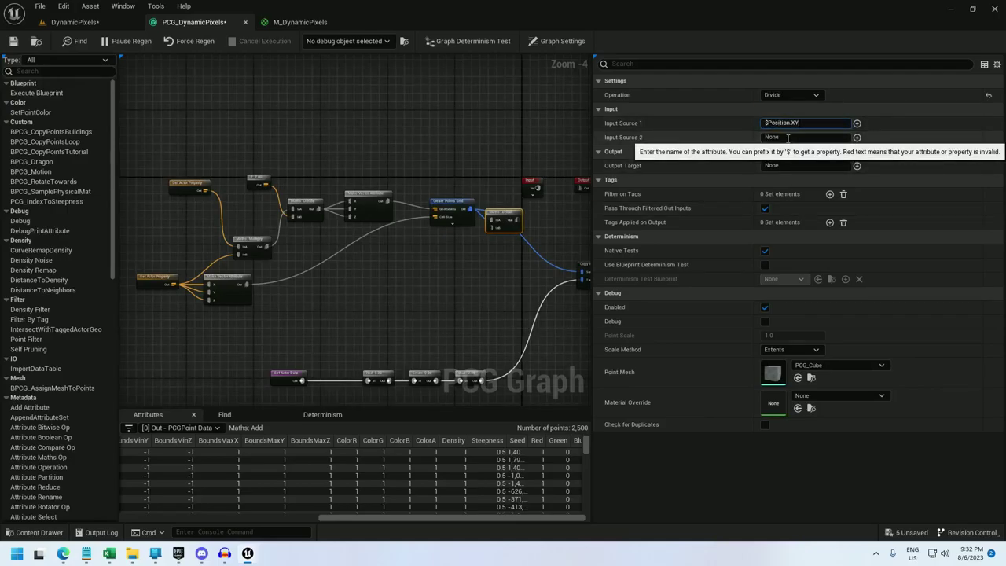
left_click(787, 137)
type("TotalSize")
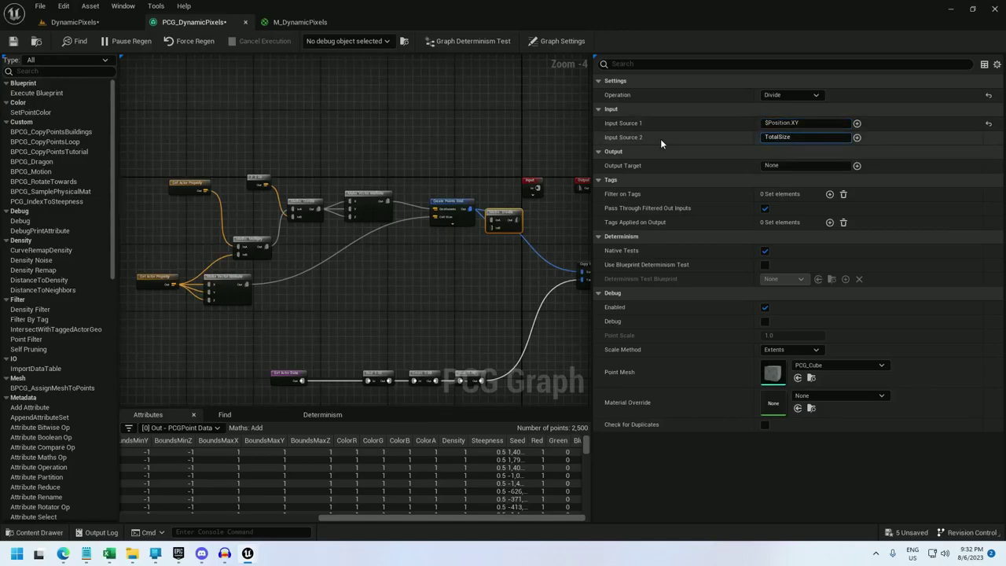
key("Tab")
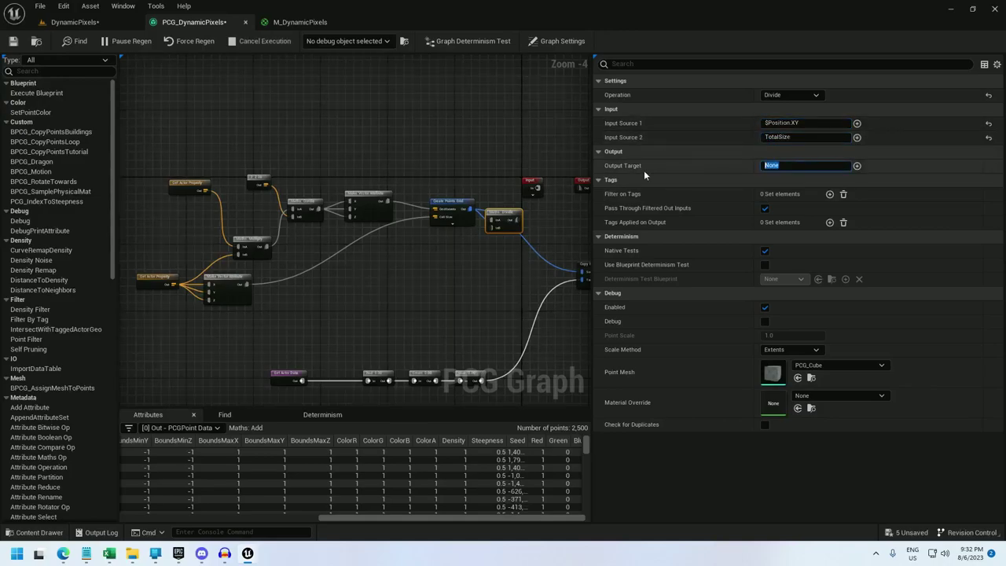
type("nPos")
key("Return")
left_click_drag(490, 226, 269, 247)
Inspect the Divide node's output and examine its nPos X and Y attribute values.
right_click_drag(514, 242, 396, 246)
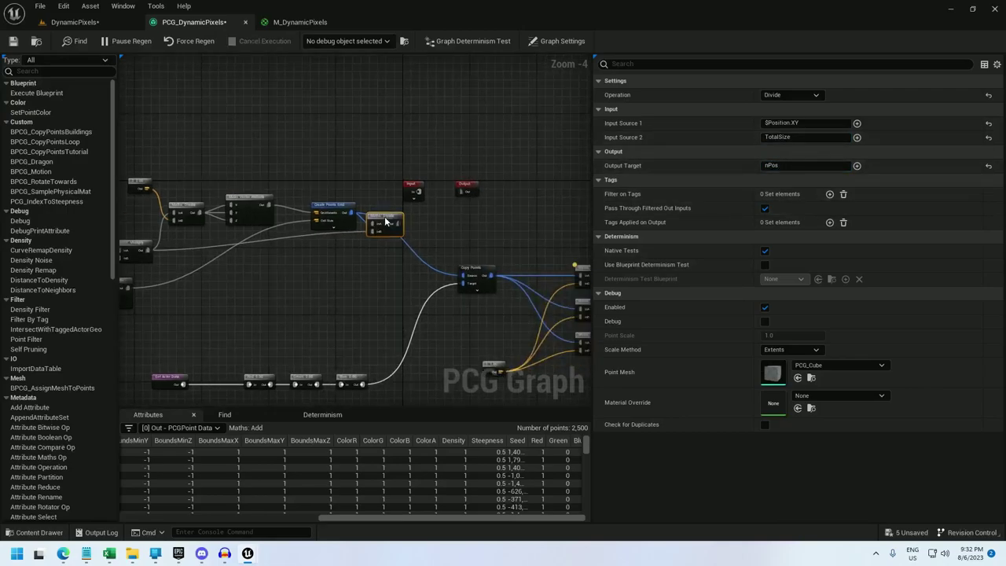
right_click(385, 222)
left_click(436, 342)
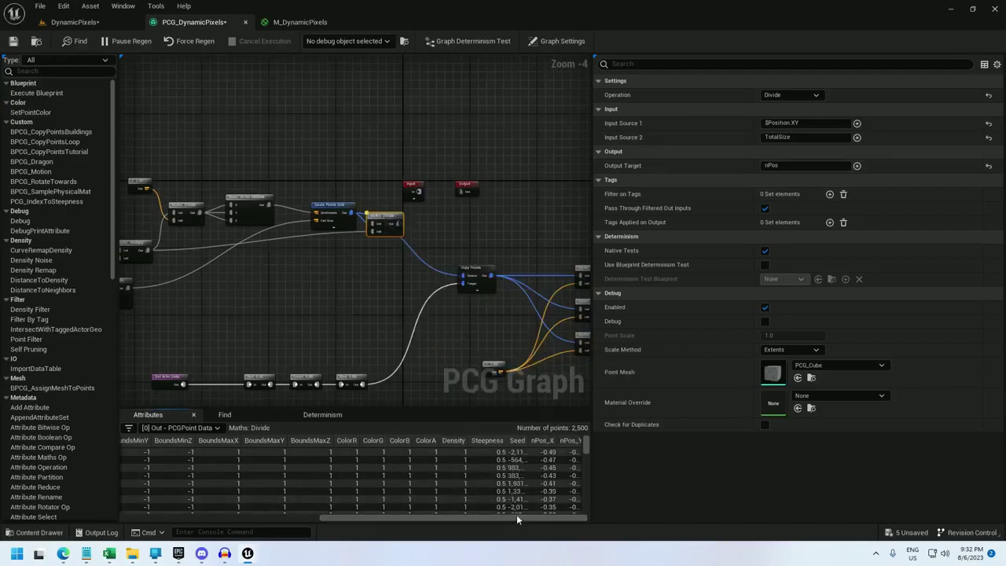
left_click_drag(518, 520, 590, 509)
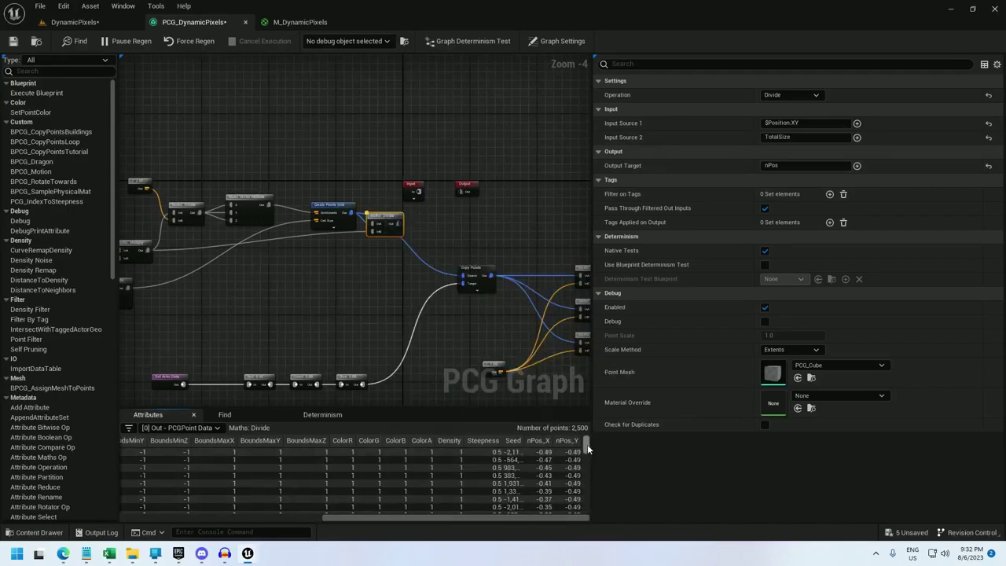
mouse_move(587, 443)
left_mouse_down()
mouse_move(594, 523)
mouse_move(586, 442)
left_mouse_up()
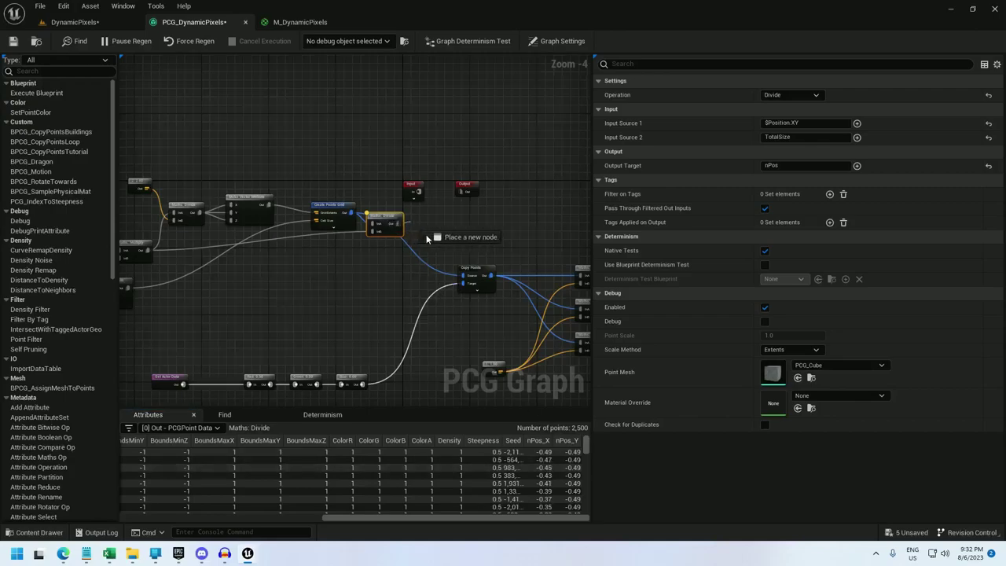
Add a Maths Add node after Divide with input sources nPos and PointFive and output target nPos.
right_click(427, 238)
type("add")
key("Return")
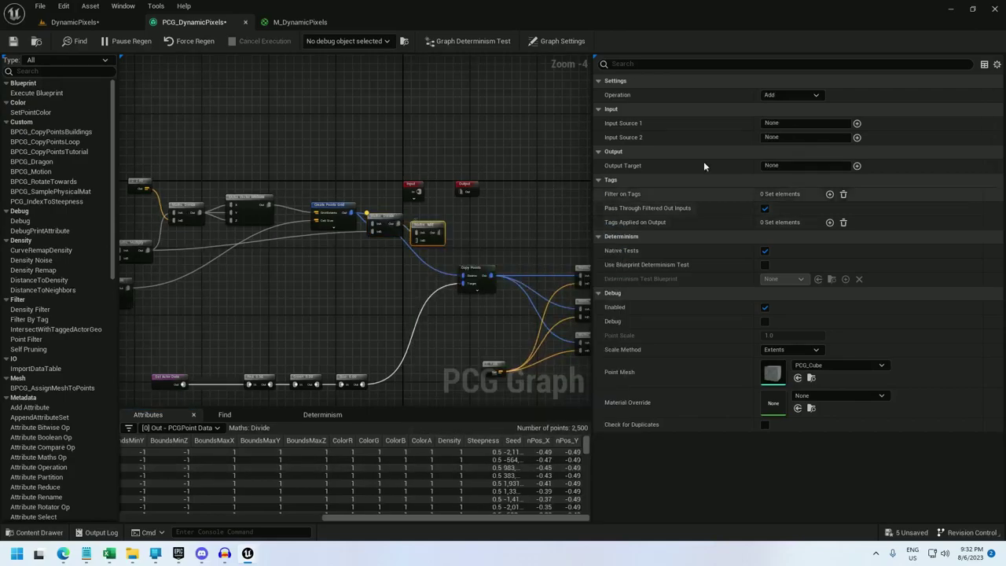
left_click(795, 124)
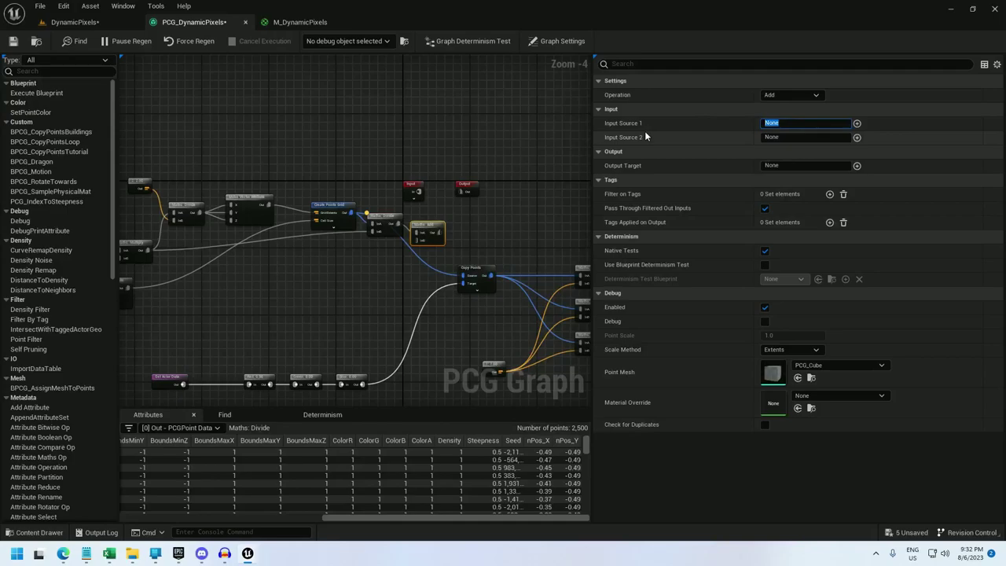
type("nPos")
left_click(792, 137)
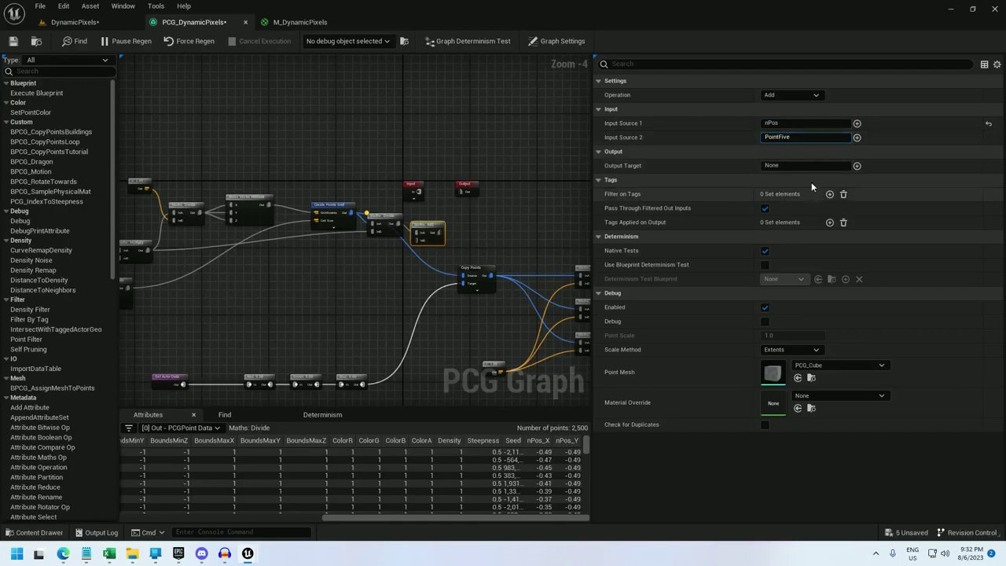
key("Tab")
type("nPos")
key("Return")
Create a Double attribute named PointFive with value 0.5 and connect it to the new Add node's second input.
right_click(349, 264)
type("create")
left_click(393, 291)
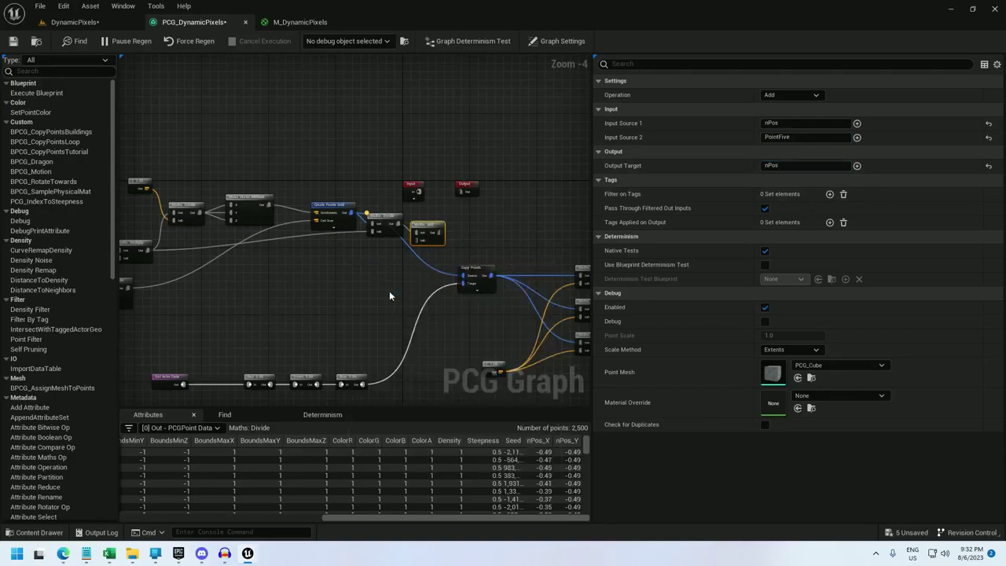
left_click(792, 95)
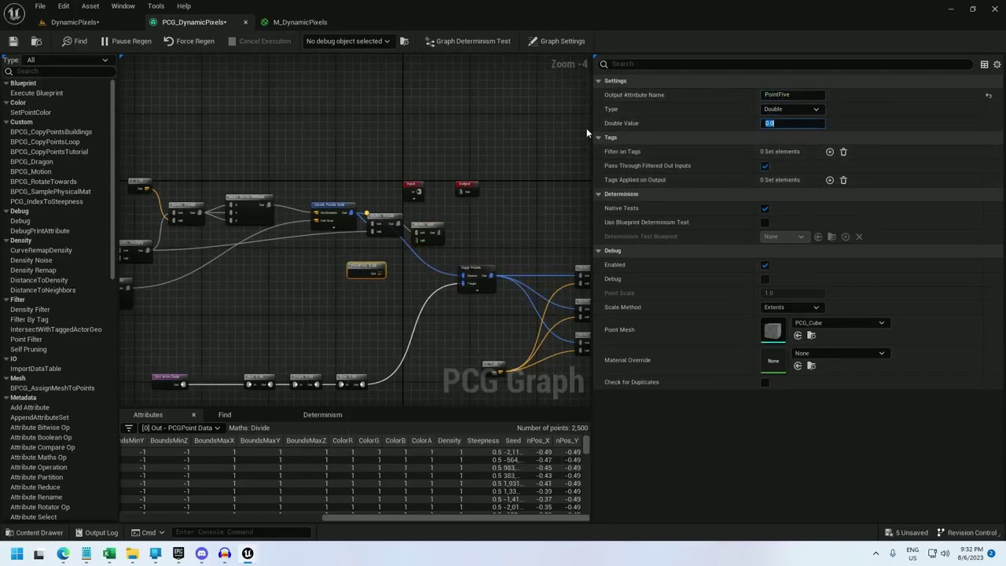
type(".5")
key("Return")
left_click_drag(381, 275, 417, 233)
Inspect the new Add node's output and examine the nPos values down to the last points.
left_click(435, 224)
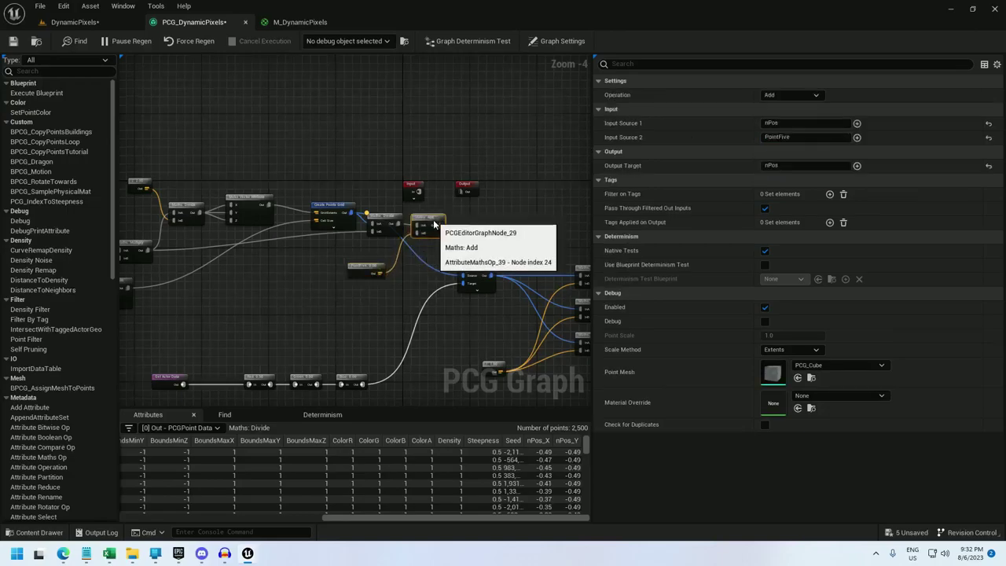
right_click(434, 223)
left_click(511, 340)
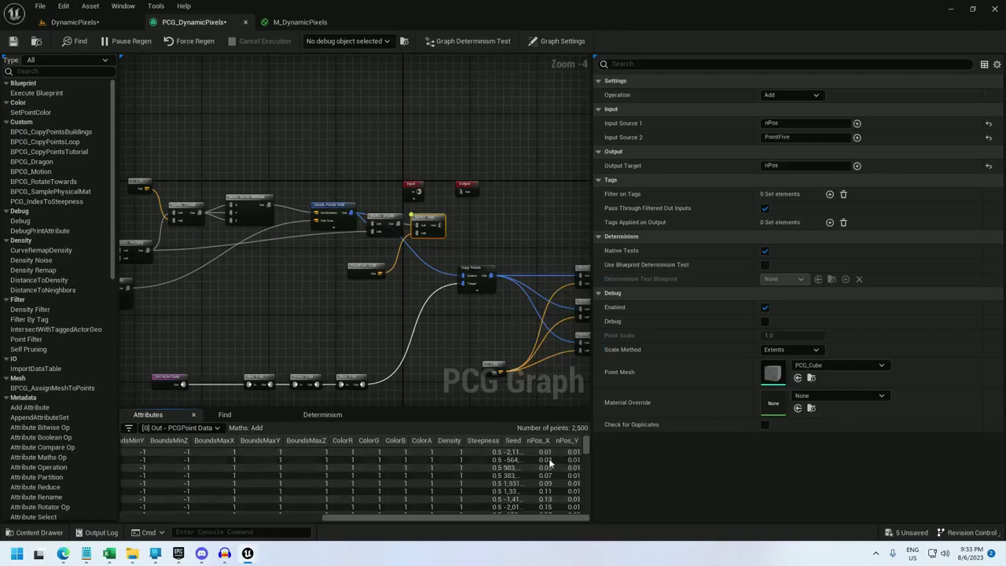
left_click_drag(583, 454, 597, 513)
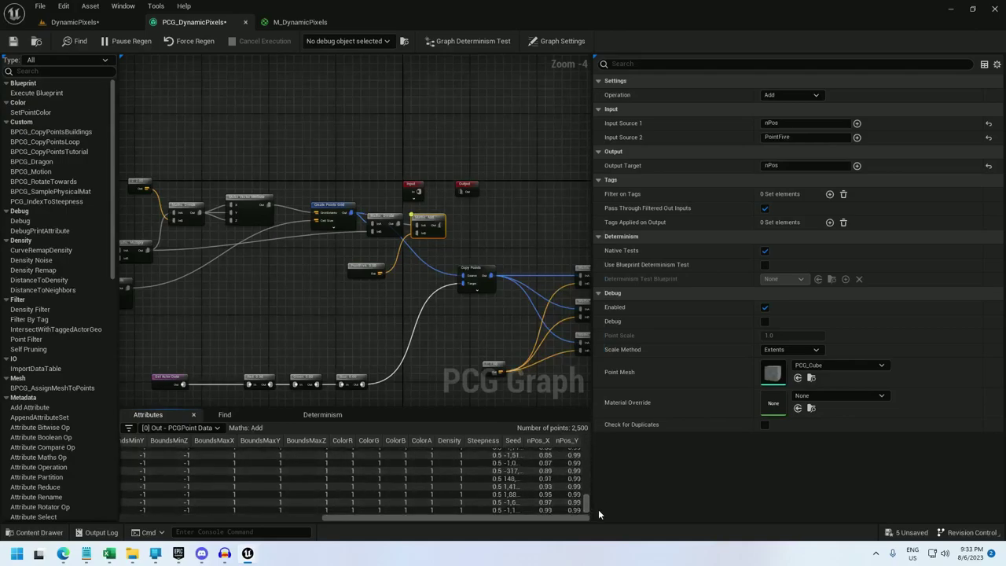
Move the Copy Points node closer to the three channel Maths Add nodes and break its Source link from Create Points Grid.
right_click_drag(449, 244, 355, 233)
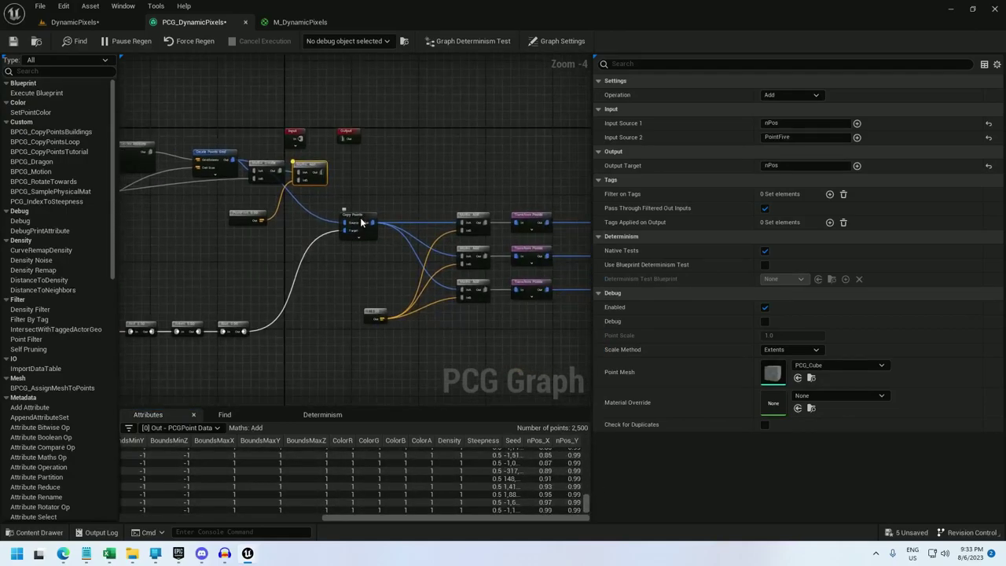
left_click_drag(361, 222, 413, 216)
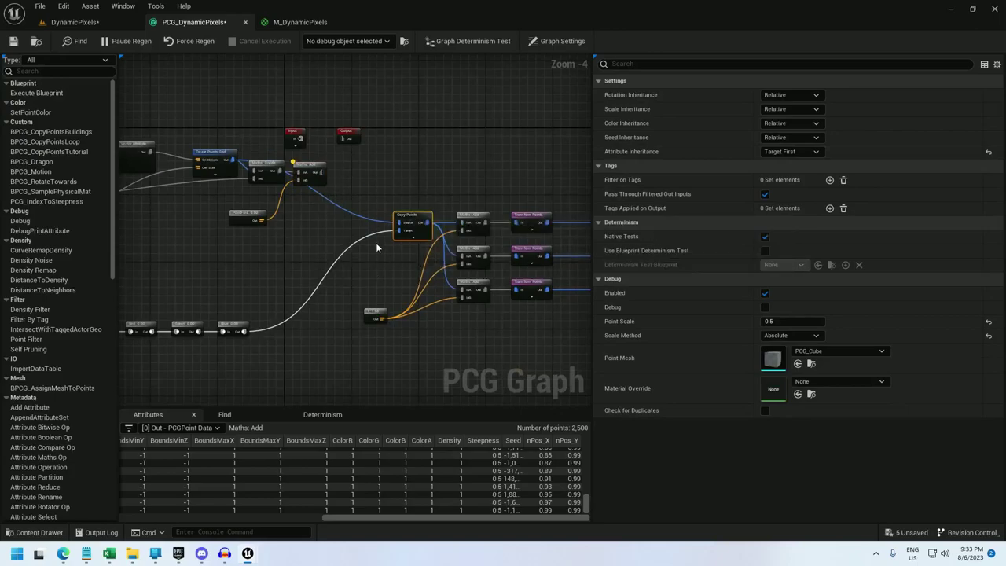
left_click(362, 215, "alt")
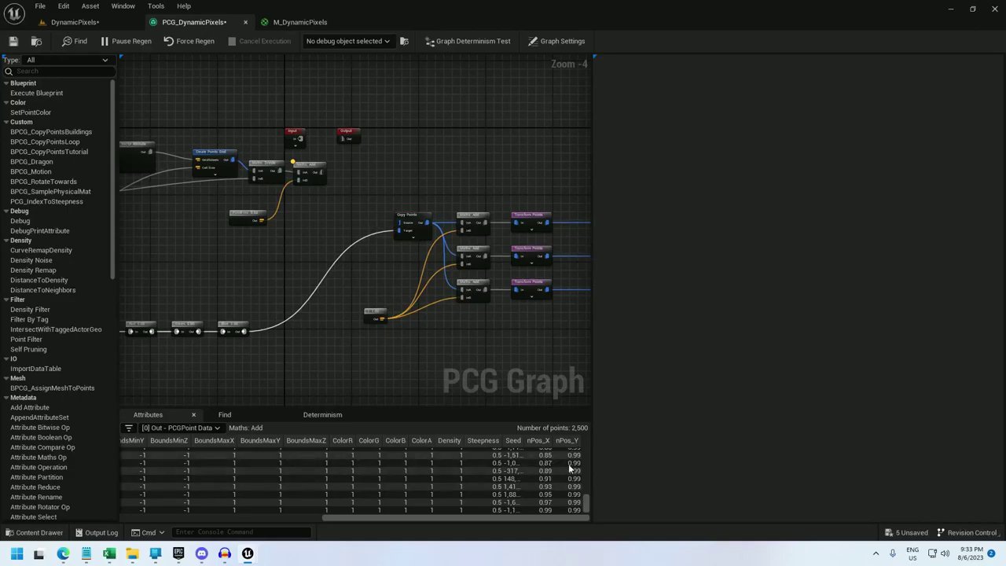
Shift the grid setup nodes, from the size attributes through the PointFive Maths Add, farther away from Copy Points to make room.
scroll(336, 239, "down", 2)
right_click_drag(305, 229, 425, 215)
left_click_drag(448, 241, 233, 161)
left_click_drag(457, 185, 437, 185)
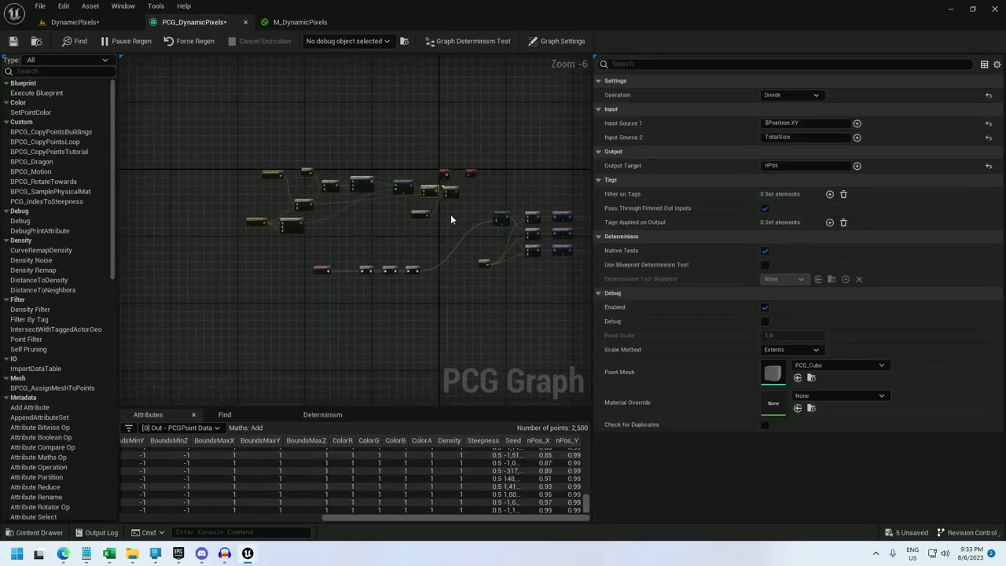
left_click(399, 193)
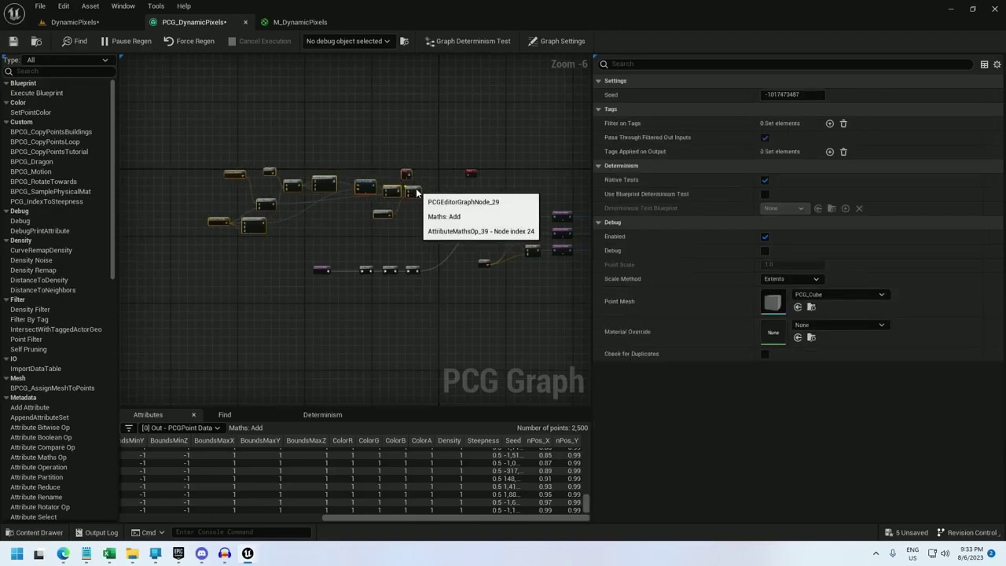
scroll(437, 190, "up", 4)
left_click(471, 202)
Add a Break Vector Attribute node from the PointFive Maths Add's output and align it beside that node.
right_click_drag(402, 193, 312, 184)
left_click_drag(313, 183, 351, 187)
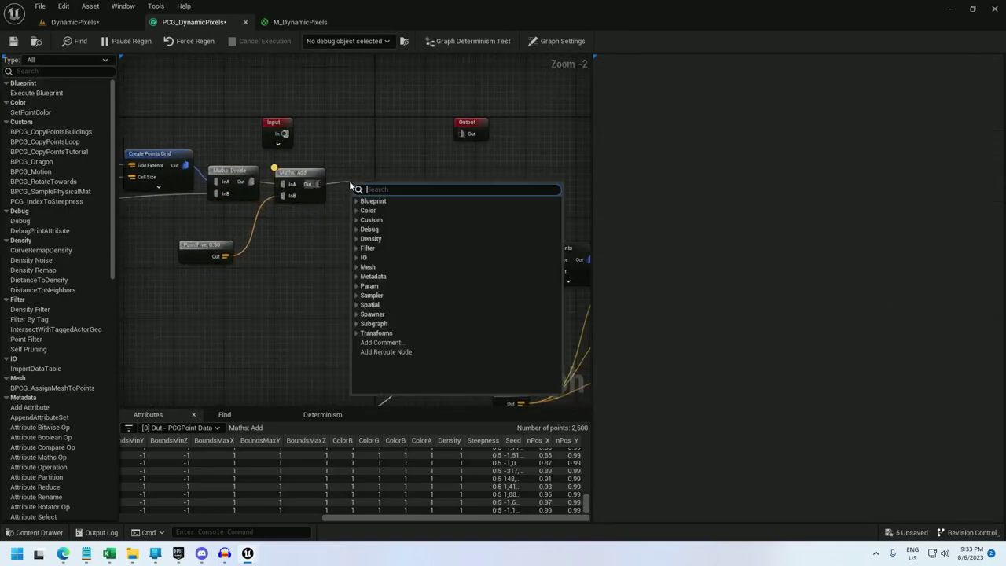
type("break vect")
key("Return")
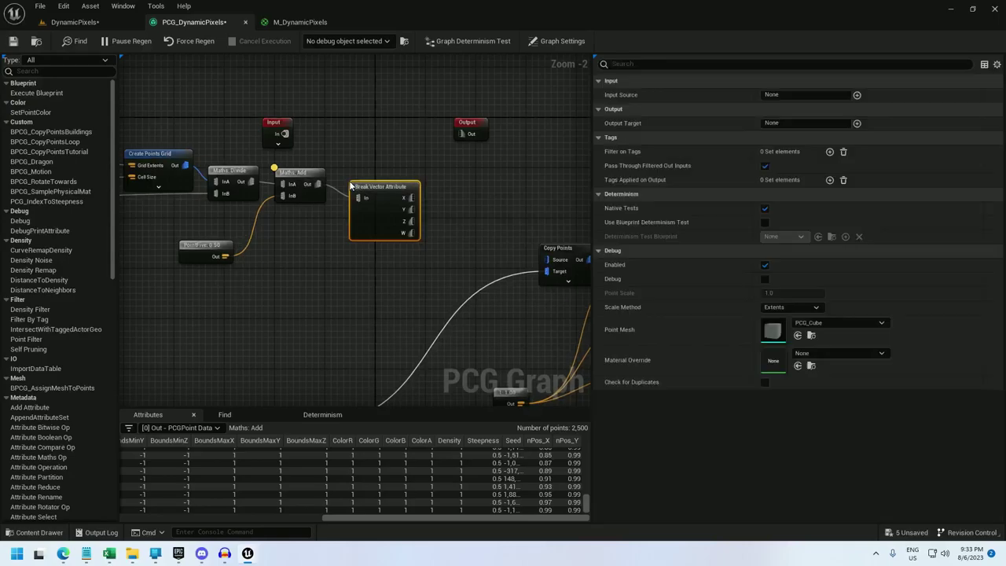
left_click_drag(391, 187, 373, 174)
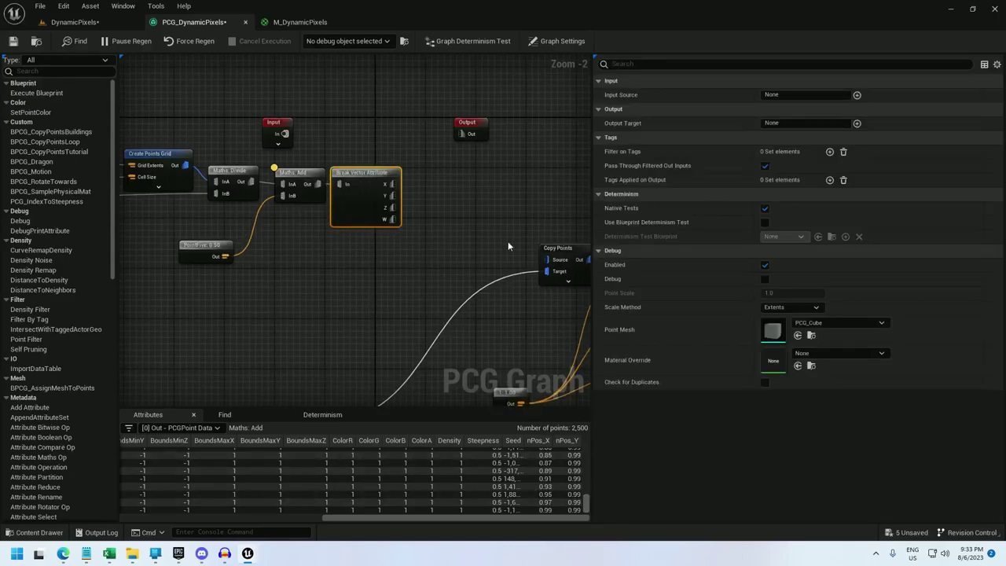
Chain a second Break Vector Attribute node from the first one's X output and align the two.
right_click_drag(454, 253, 425, 240)
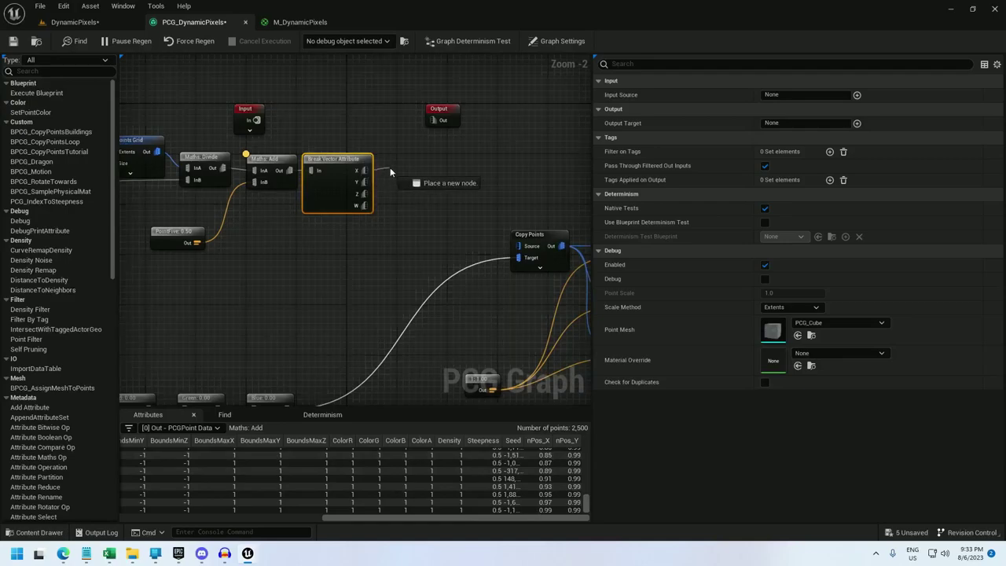
left_click_drag(390, 167, 393, 169)
type("break")
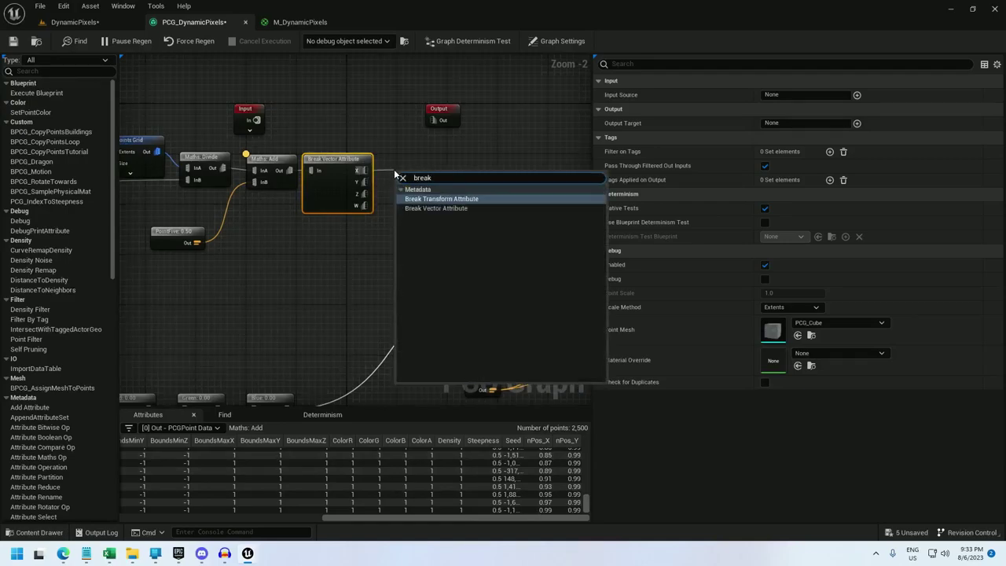
key("Down")
key("Return")
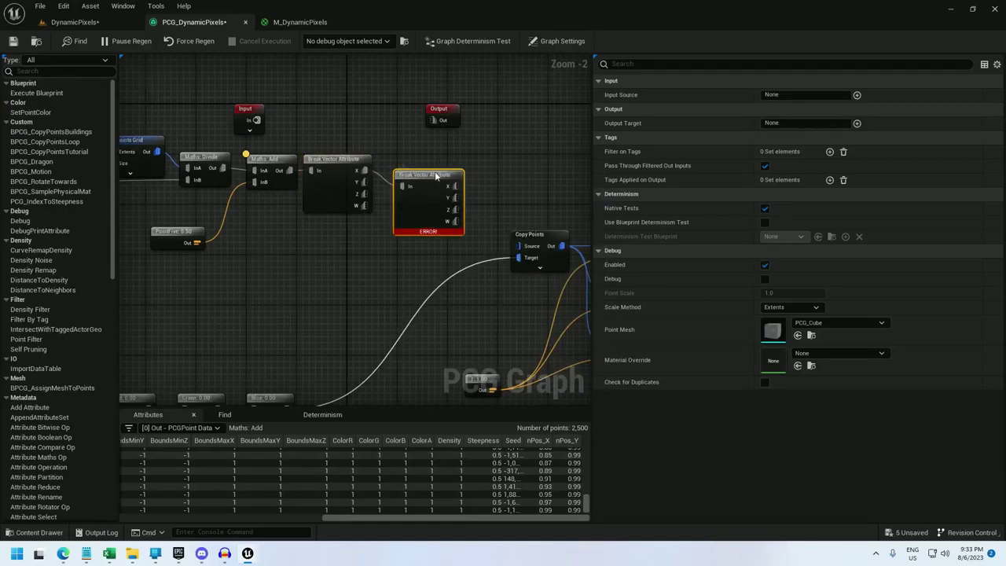
left_click_drag(435, 171, 434, 157)
Set the first Break Vector Attribute's input source to nPos and its output target to xPos.
left_click(343, 163)
left_click_drag(804, 95, 611, 113)
type("nPos")
key("Tab")
type("xPos")
key("Return")
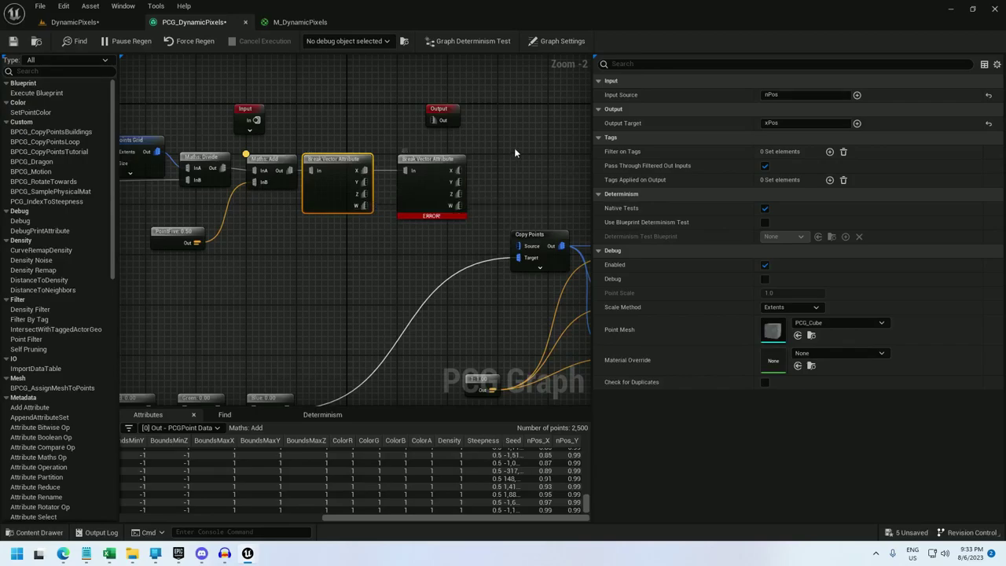
Inspect the second Break Vector Attribute and set its input source to nPos and its output target to yPos.
right_click_drag(488, 158, 435, 146)
left_click_drag(378, 154, 364, 149)
right_click(357, 149)
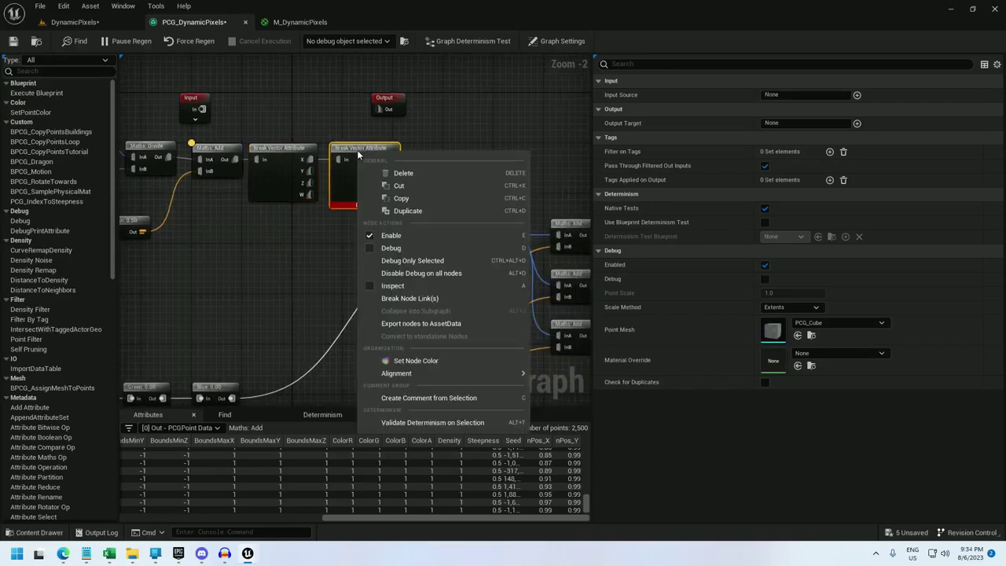
left_click(412, 271)
mouse_move(364, 205)
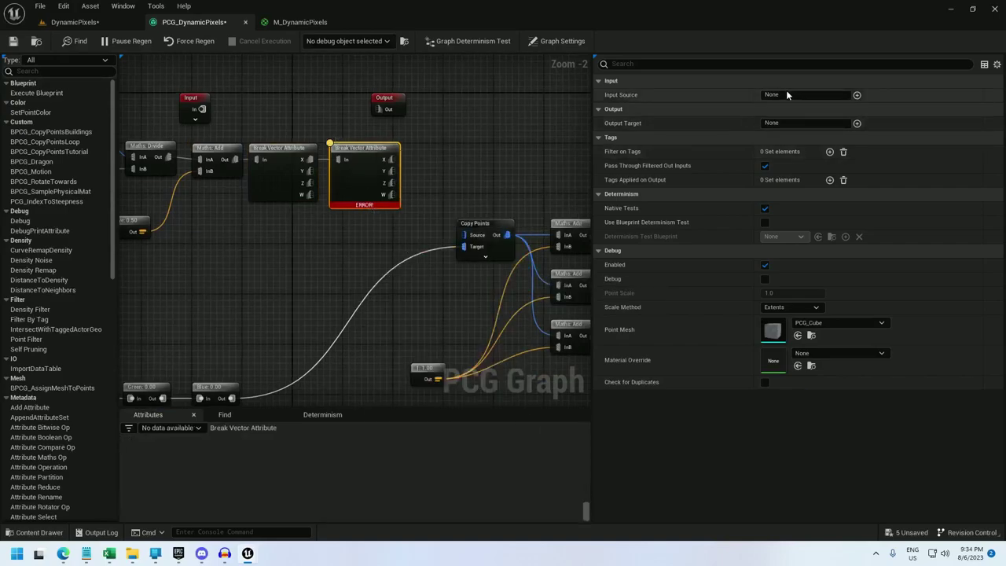
type("nPos")
key("Return")
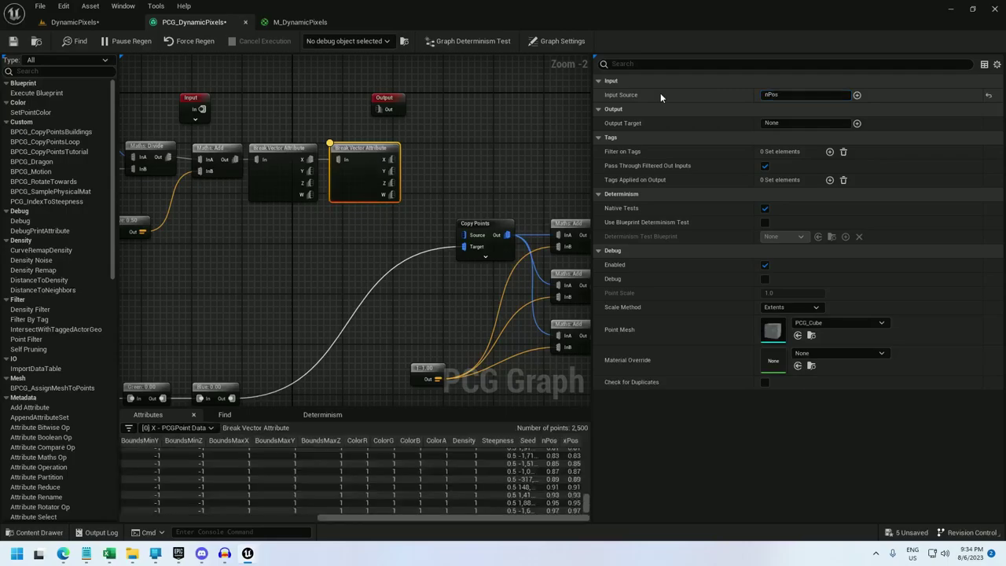
left_click(786, 123)
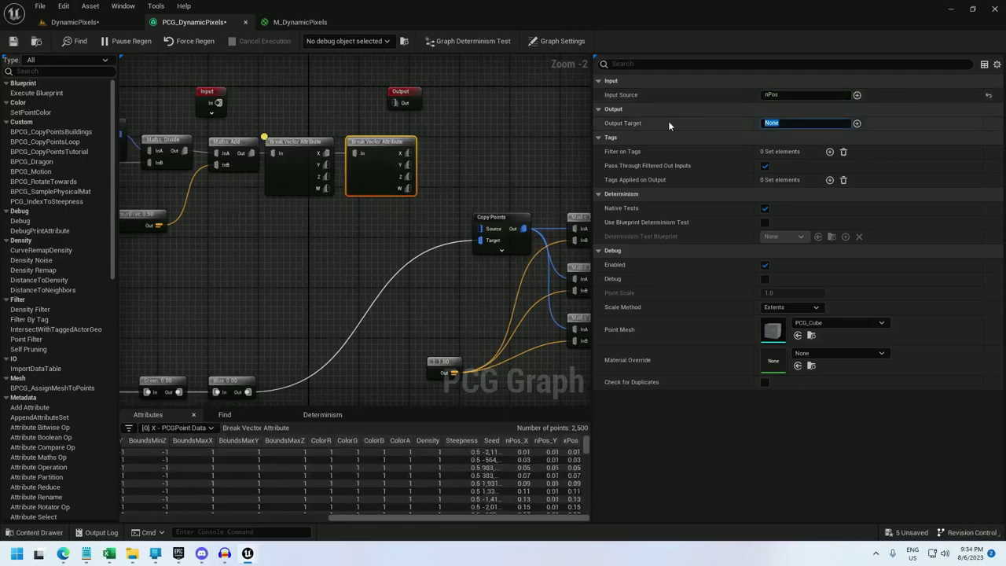
type("yPos")
key("Return")
Inspect the second Break Vector Attribute's output and examine its xPos and yPos columns.
right_click(378, 149)
left_click(425, 277)
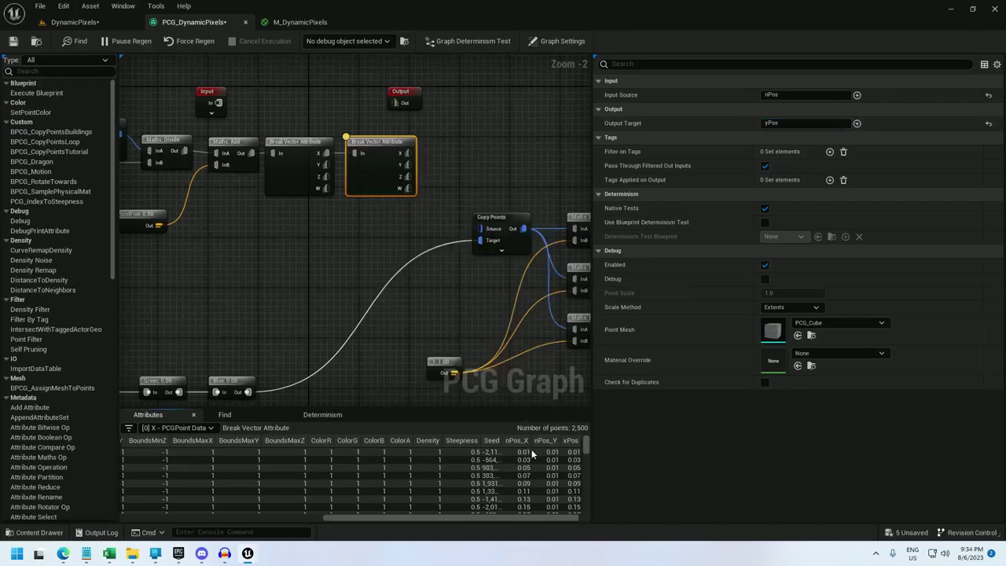
left_click_drag(532, 518, 603, 485)
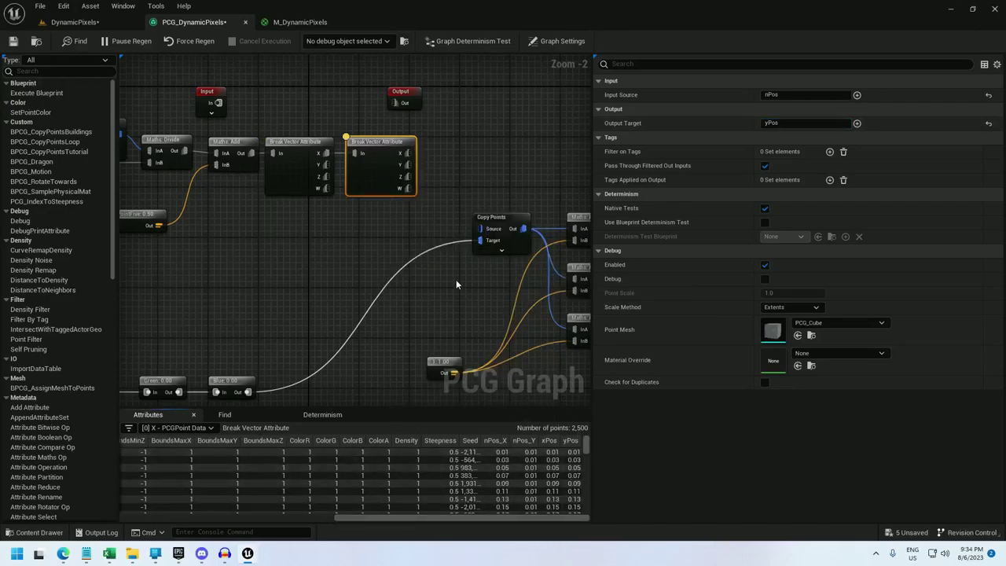
Connect the second Break Vector Attribute's Y output to Copy Points' Source and inspect the position attributes at the Red Maths Add node.
left_click_drag(407, 154, 483, 229)
right_click_drag(556, 221, 371, 200)
right_click(420, 202)
left_click(452, 341)
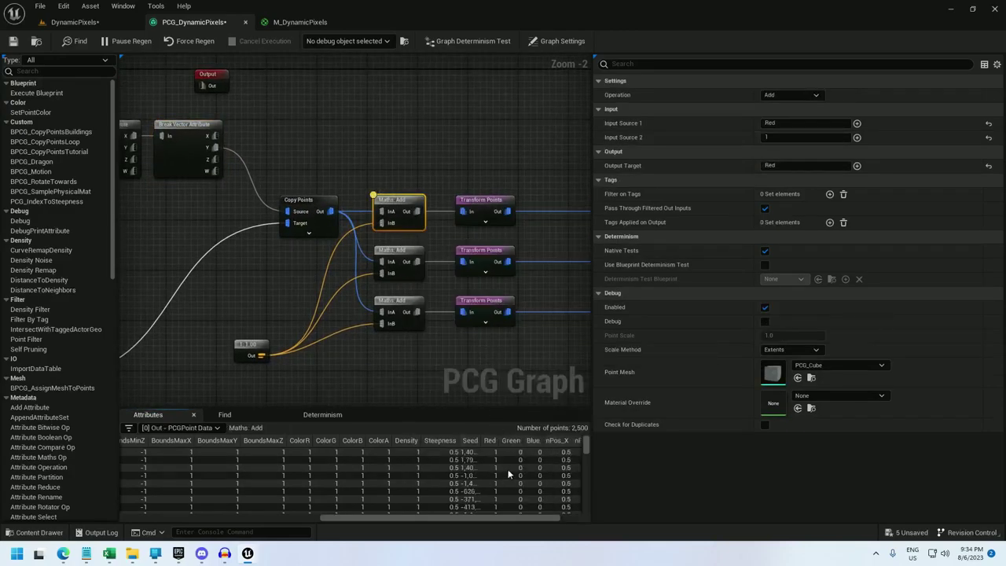
left_click_drag(531, 519, 559, 519)
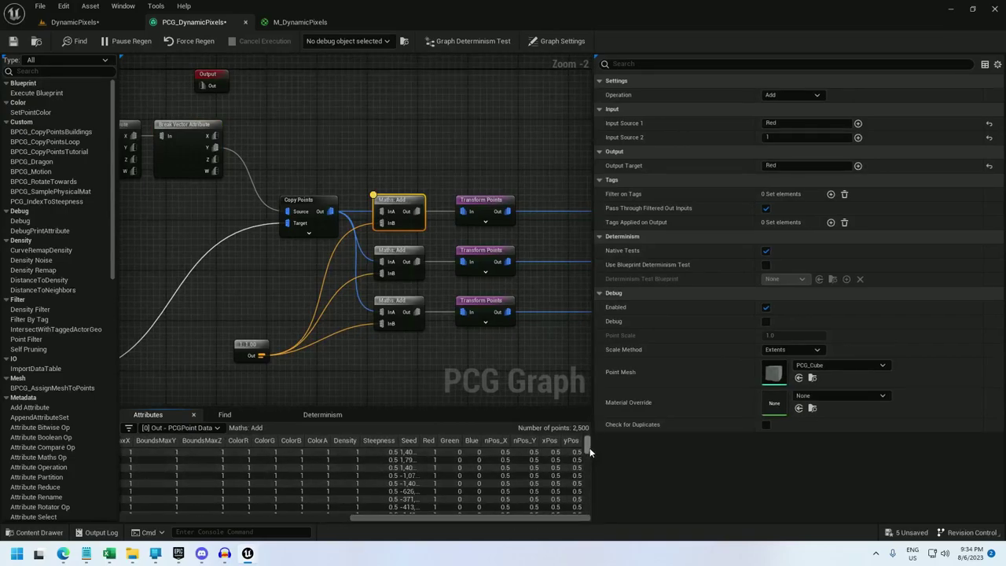
left_click_drag(588, 447, 584, 529)
Set Copy Points' attribute inheritance to Source First and check the position values from the last points to the first.
left_click(321, 207)
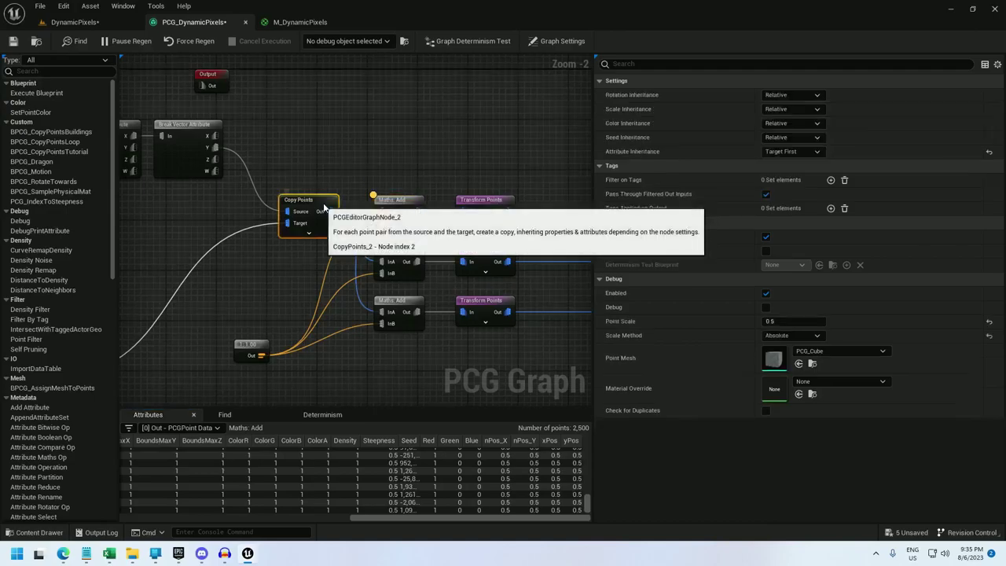
left_click(776, 152)
left_click(793, 163)
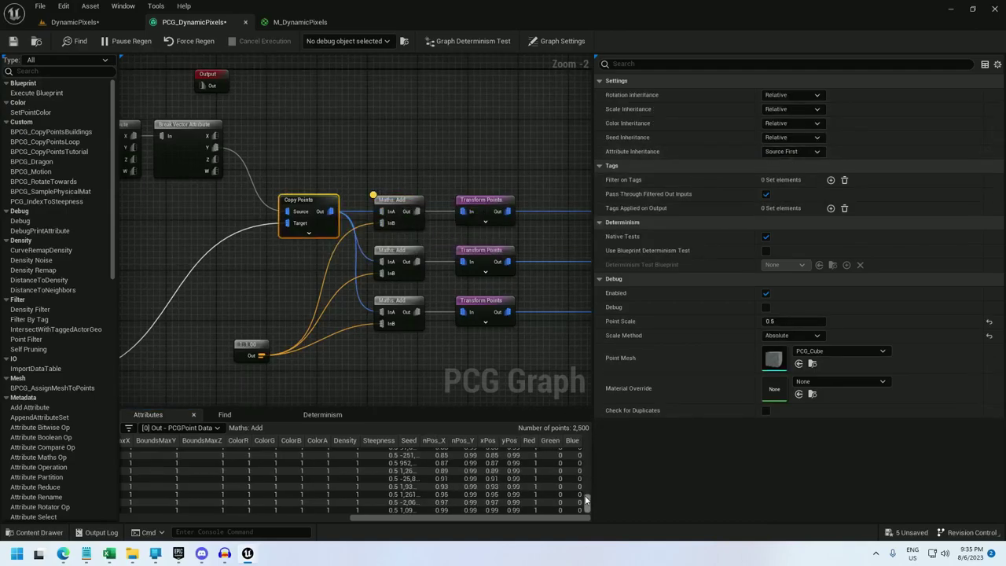
left_click_drag(587, 501, 583, 418)
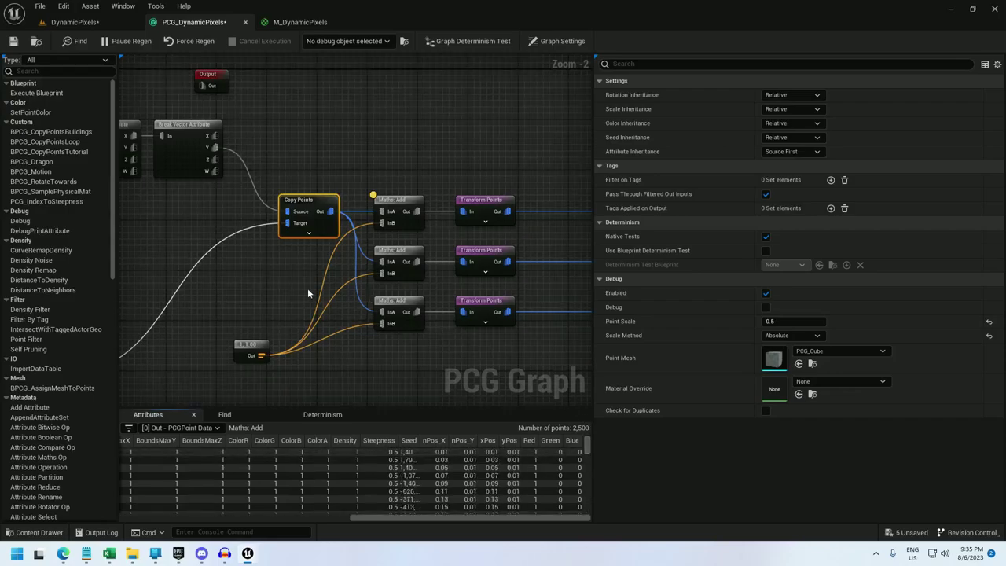
right_click_drag(283, 287, 340, 256)
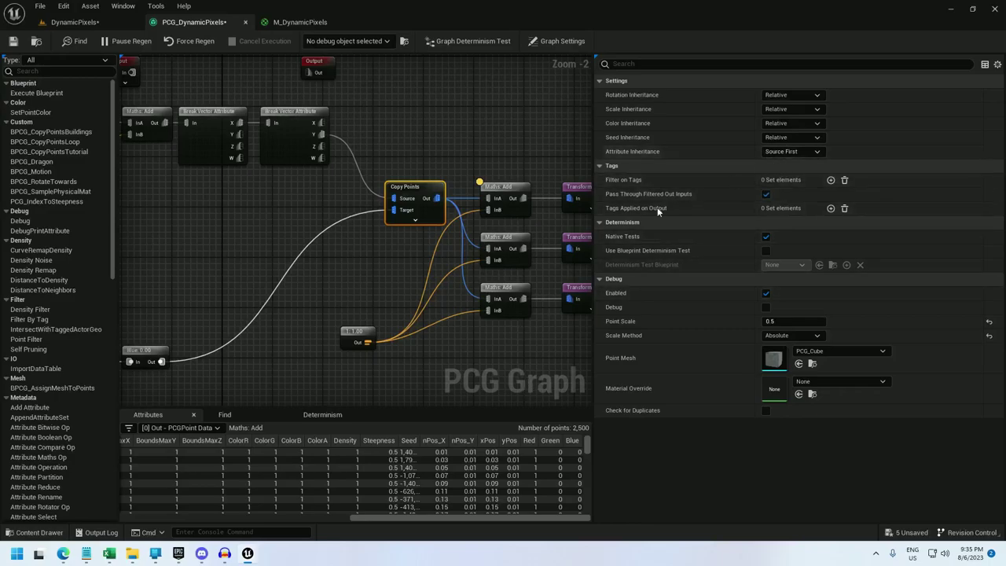
right_click_drag(380, 288, 548, 210)
scroll(286, 290, "down", 1)
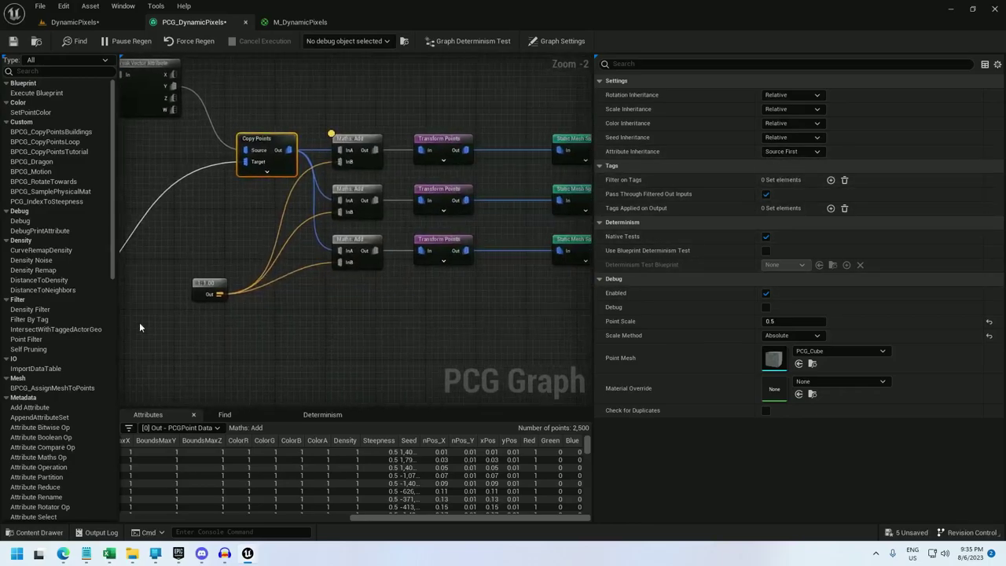
right_click_drag(242, 214, 417, 255)
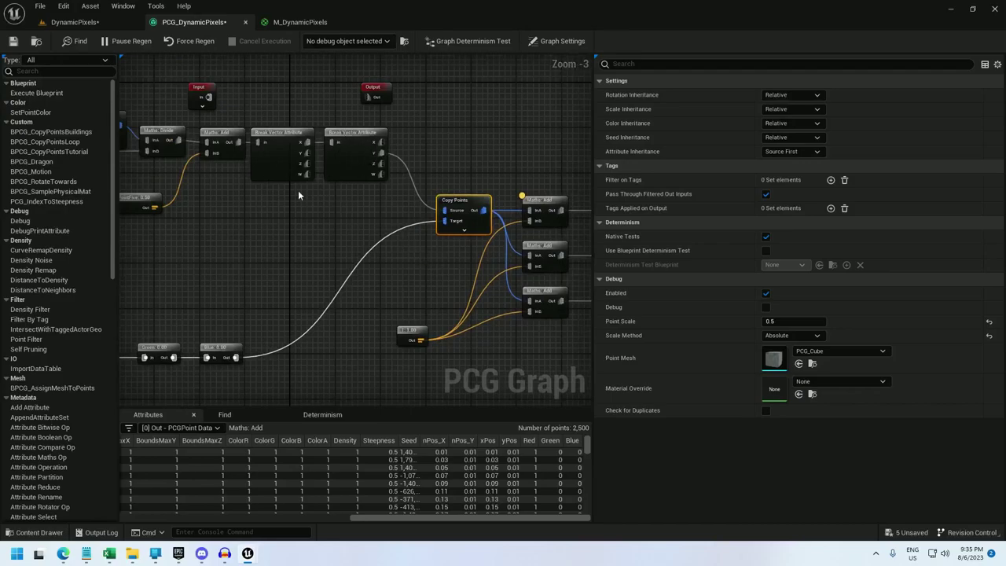
right_click_drag(399, 208, 403, 184)
right_click_drag(460, 233, 359, 212)
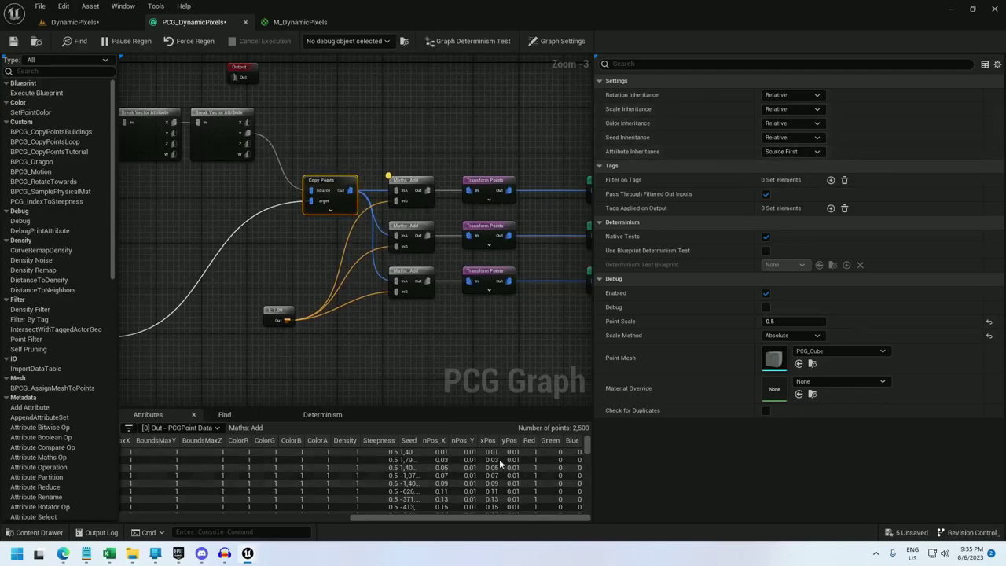
Move the constant 1.0 attribute node closer to the three channel Maths Add nodes.
right_click_drag(540, 321, 396, 294)
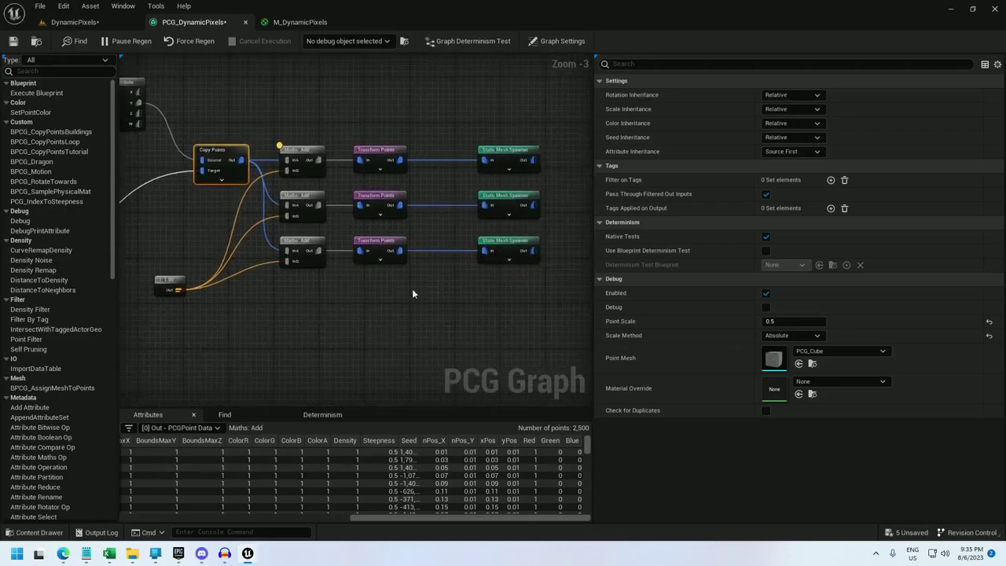
left_click_drag(168, 287, 201, 255)
right_click_drag(502, 299, 462, 305)
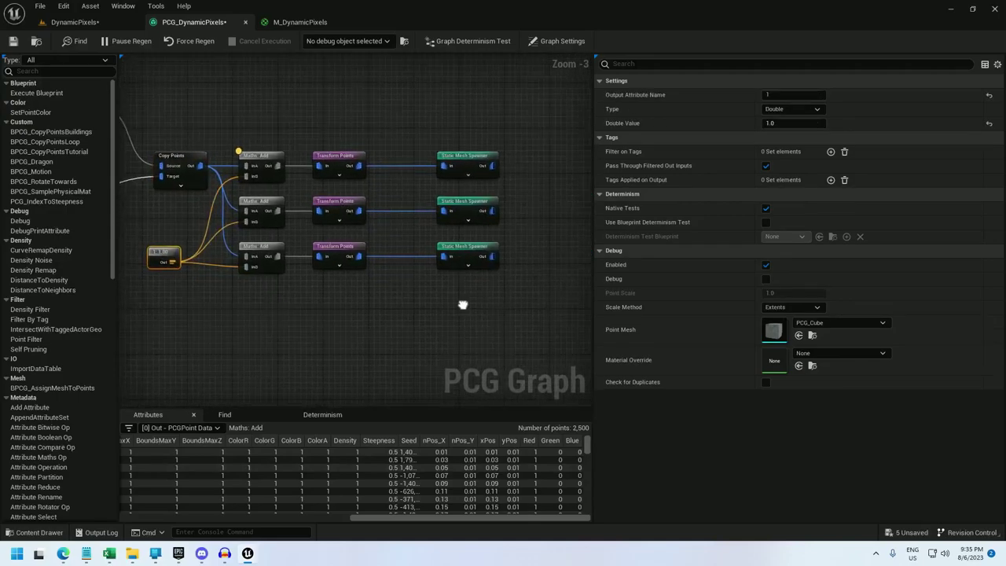
Add xPos and yPos to the first Static Mesh Spawner's instance packer attribute names at indexes 3 and 4.
left_click(456, 155)
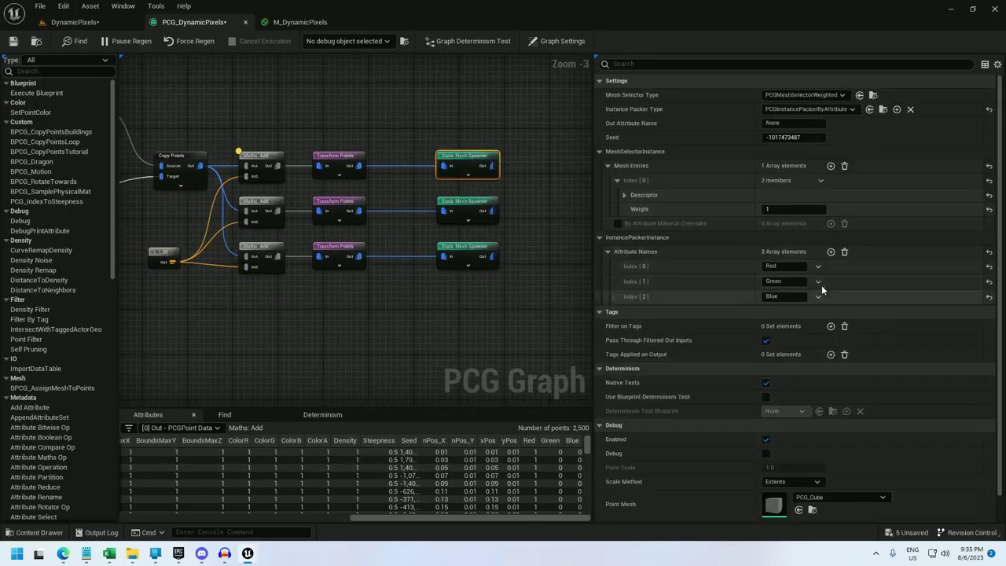
left_click(830, 250)
left_click(830, 250)
left_click(786, 311)
type("xPos")
key("Tab")
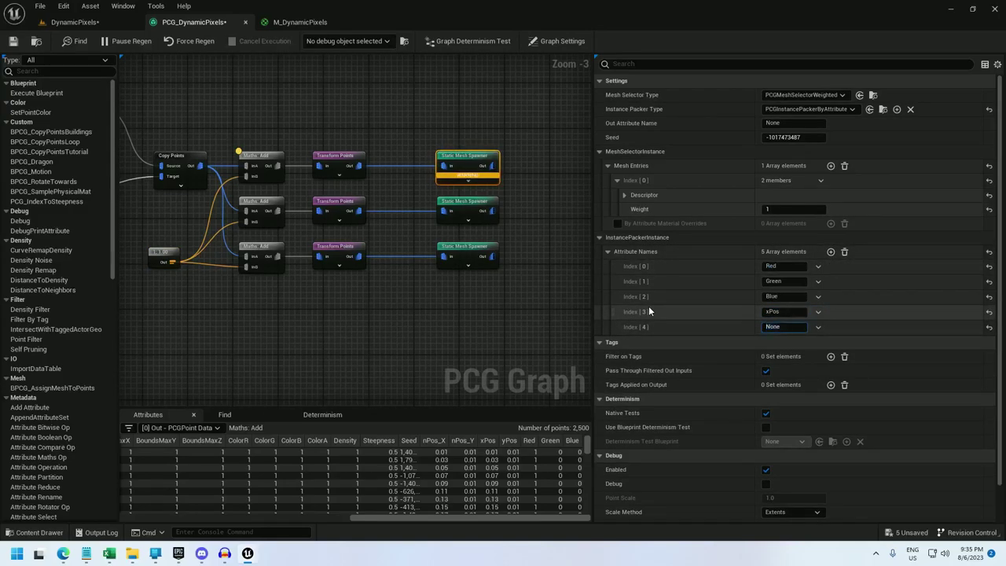
type("yPos")
key("Return")
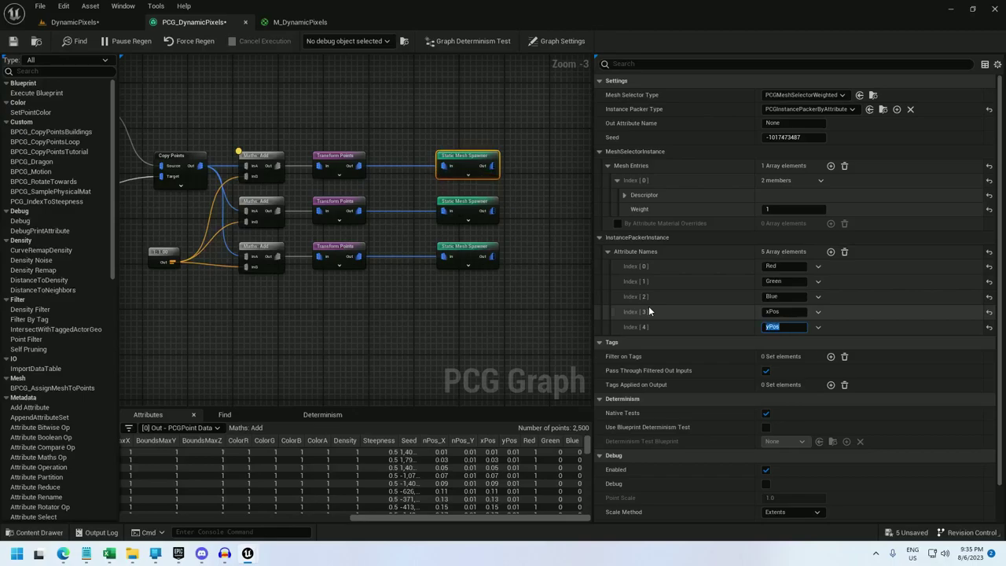
Delete the second and third Static Mesh Spawners and connect their Transform Points outputs to the remaining spawner.
left_click_drag(542, 283, 460, 223)
key("Delete")
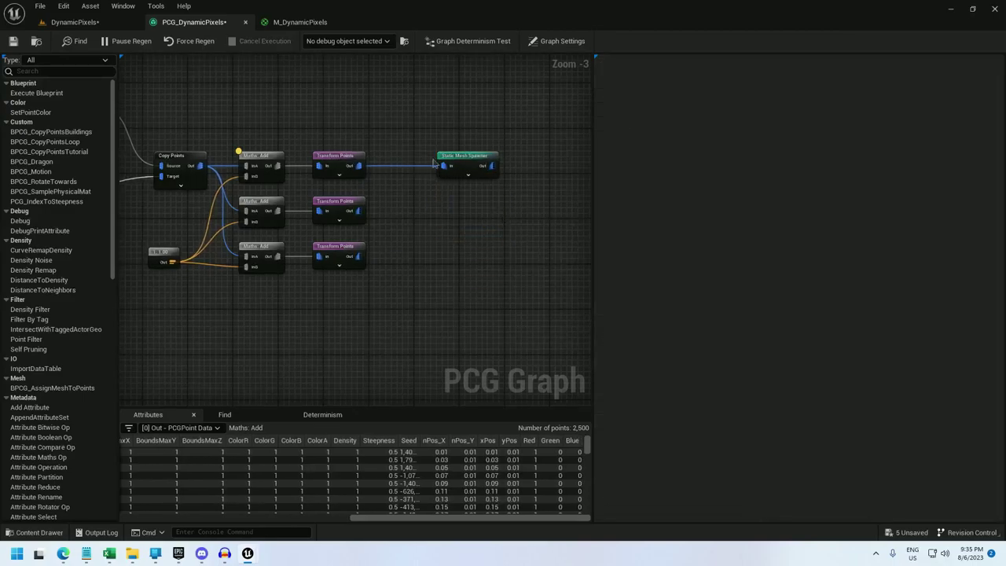
left_click_drag(443, 166, 367, 212)
left_click_drag(359, 256, 446, 169)
View the pixel grid in the DynamicPixels level and switch to the M_DynamicPixels material graph.
left_click(78, 22)
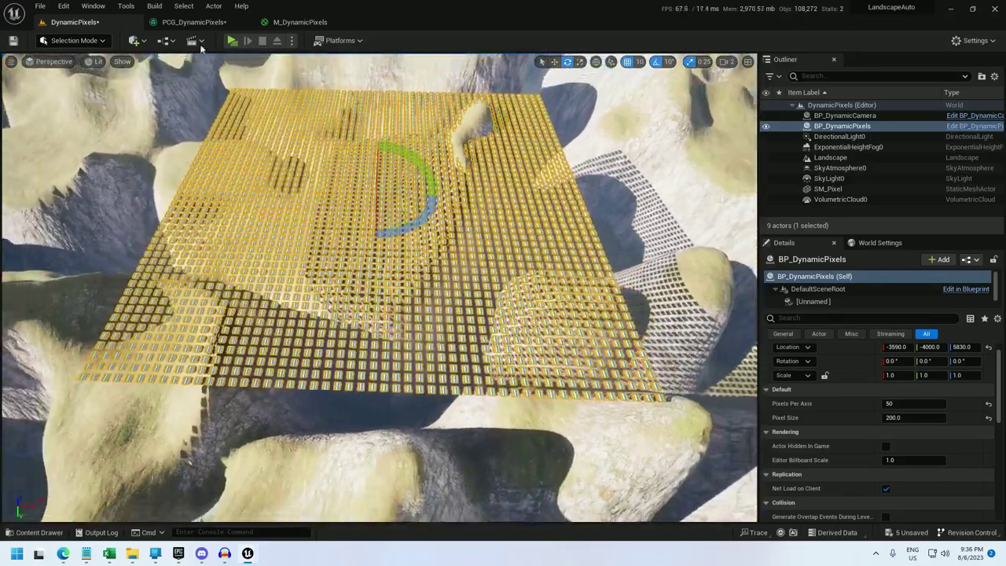
left_click(298, 22)
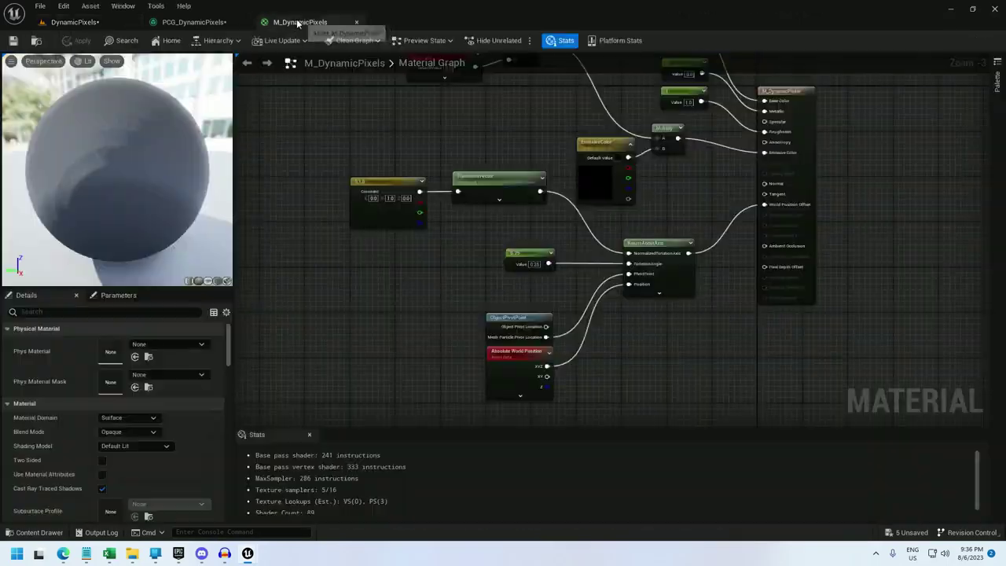
Add a PerInstanceCustomData node in the free space below the 0,1,0 constant and place a duplicate of it underneath.
left_click(526, 252)
right_click_drag(367, 276, 413, 310)
right_click(413, 310)
type("per instance")
key("Down")
key("Down")
key("Up")
key("Return")
left_click_drag(451, 324, 399, 315)
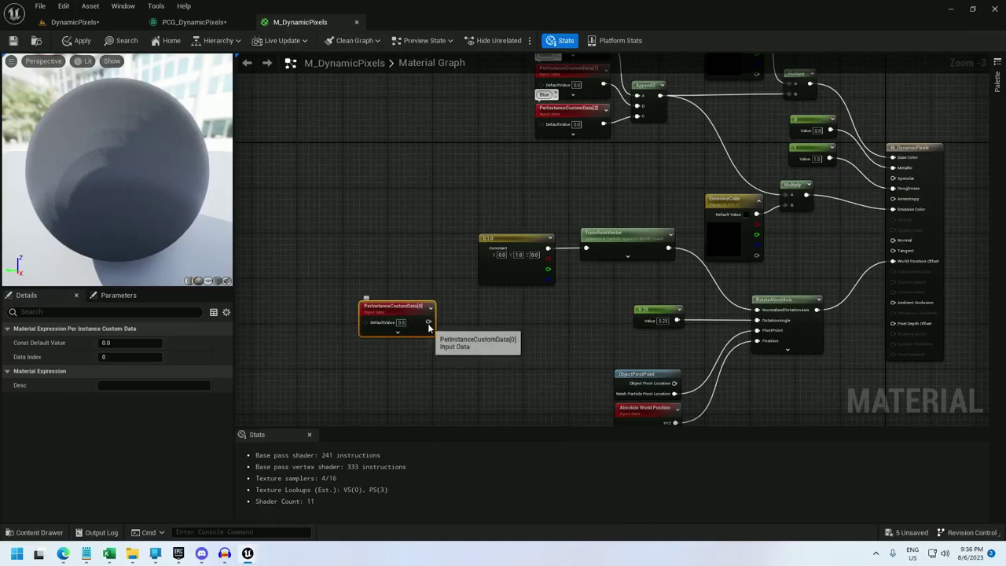
key("ctrl+d")
left_click_drag(471, 325, 408, 359)
Label the upper new custom data node x and the lower one y, and align them vertically.
left_click(379, 308)
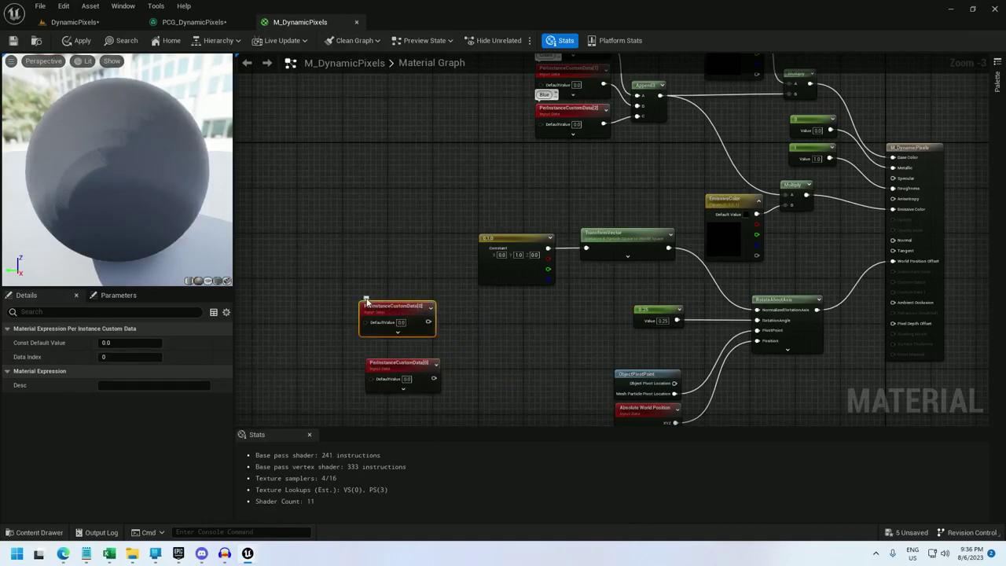
left_click(389, 361)
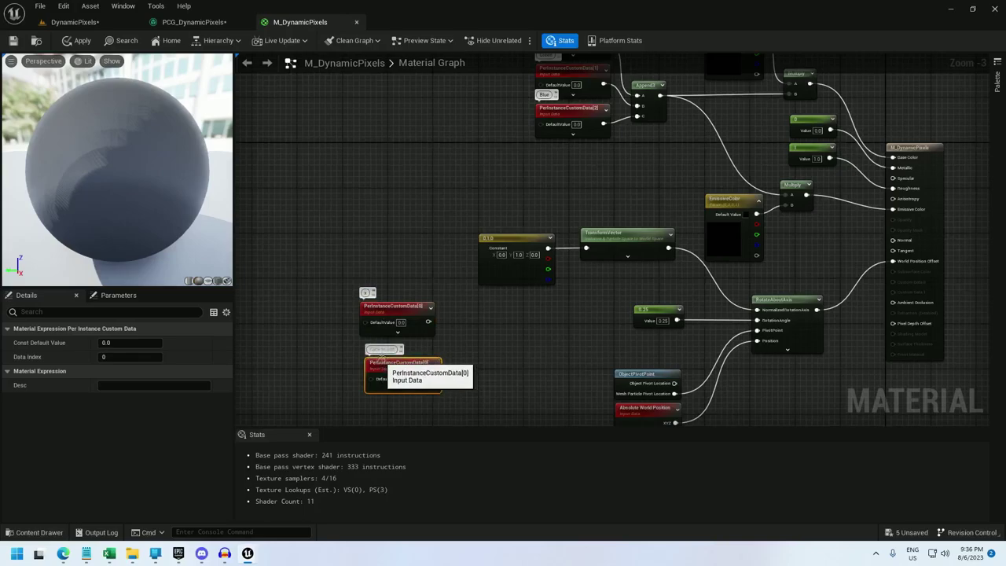
left_click(336, 333)
scroll(397, 298, "up", 2)
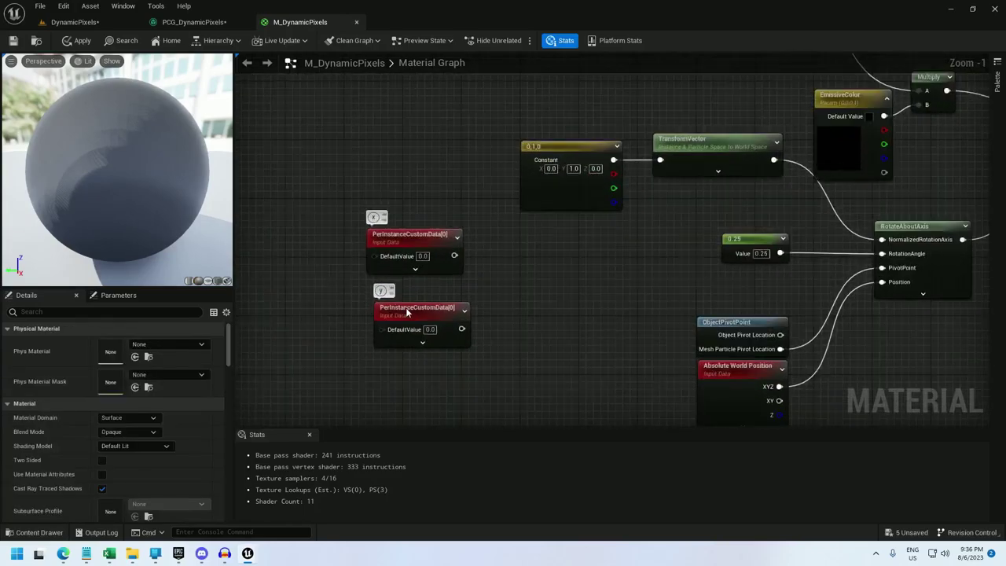
left_click_drag(405, 311, 397, 306)
Check the packed attribute indexes in PCG_DynamicPixels and set the Data Index to 3 for the x node and 4 for the y node.
left_click(403, 234)
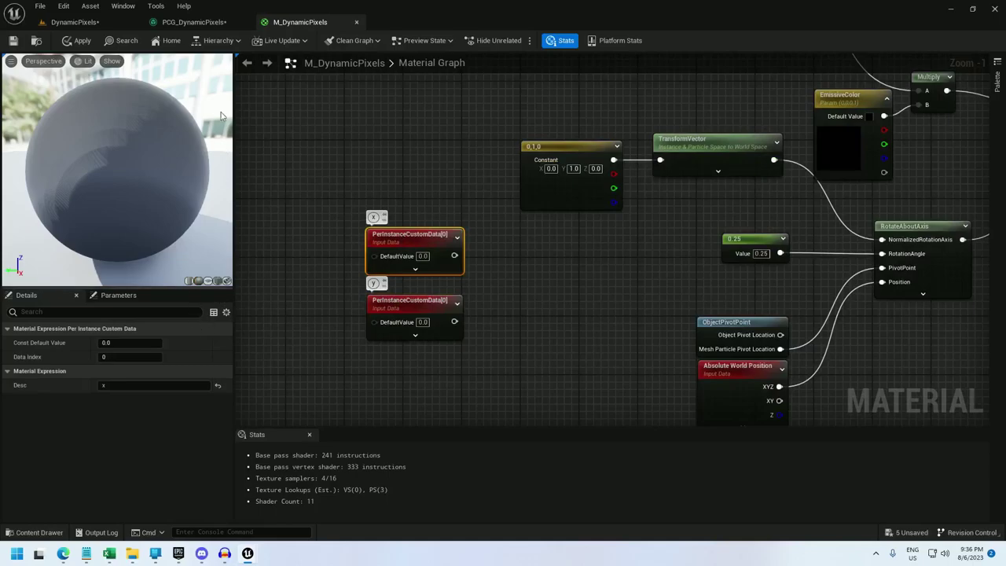
left_click(194, 22)
left_click(459, 163)
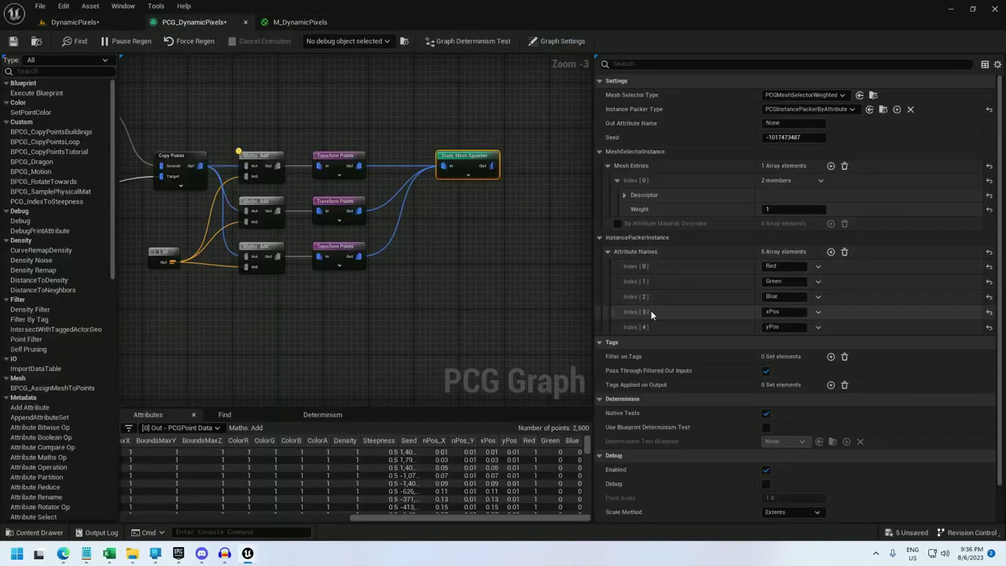
left_click(299, 22)
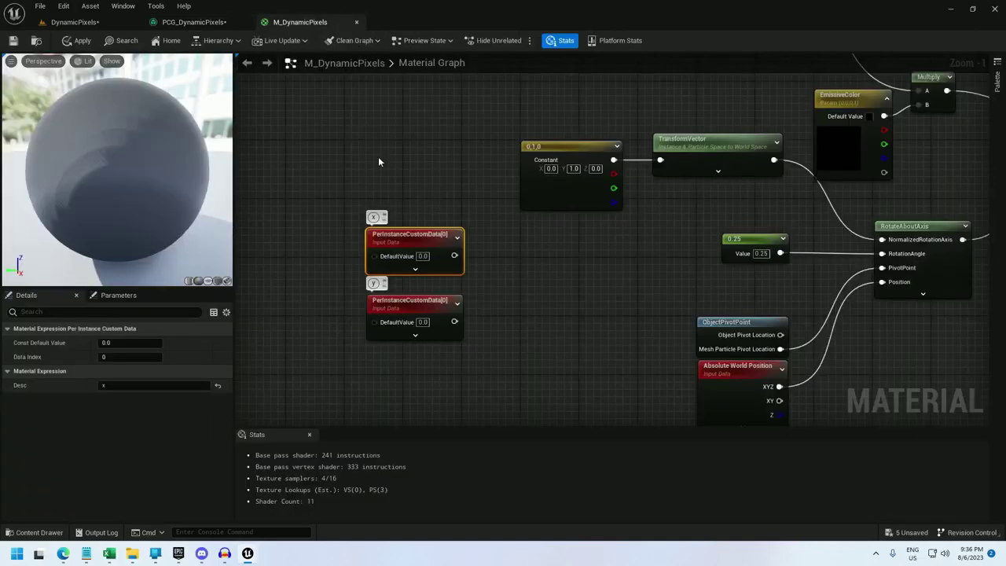
type("3")
left_click(413, 305)
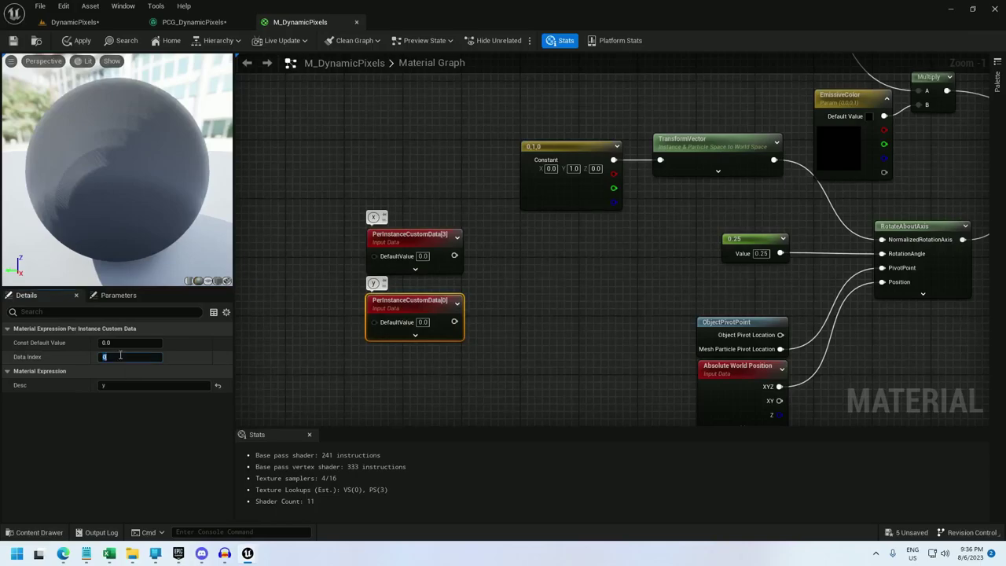
type("4")
key("Return")
Combine the x and y custom data in an AppendVector node, with x into A and y into B.
right_click_drag(527, 299, 491, 269)
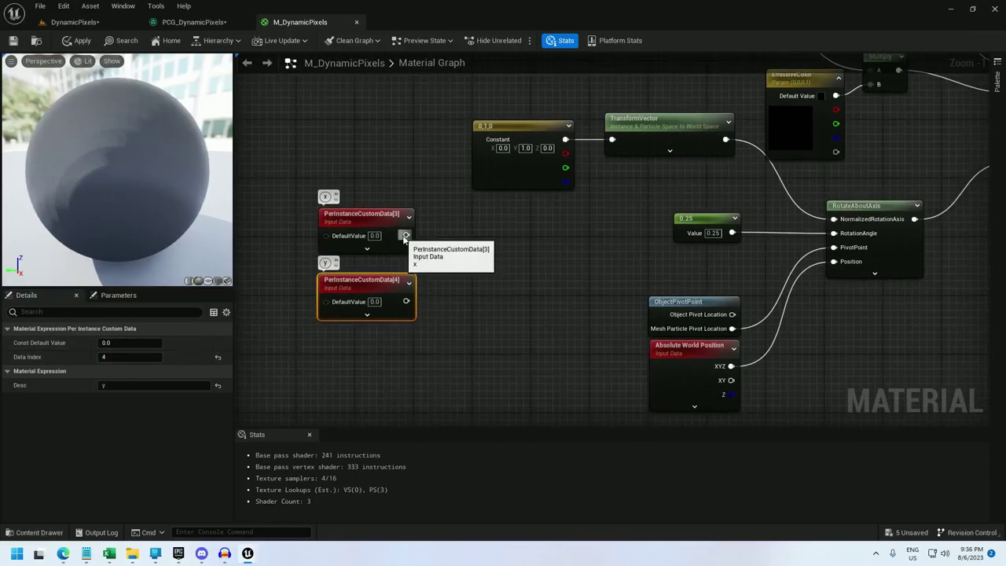
left_click_drag(406, 235, 447, 236)
type("appen")
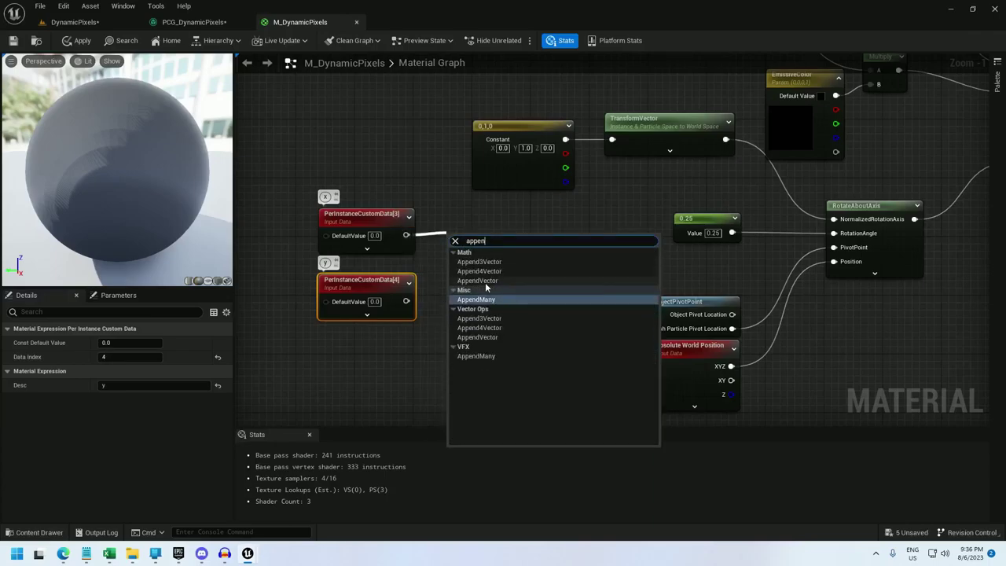
left_click(478, 280)
left_click_drag(406, 301, 454, 266)
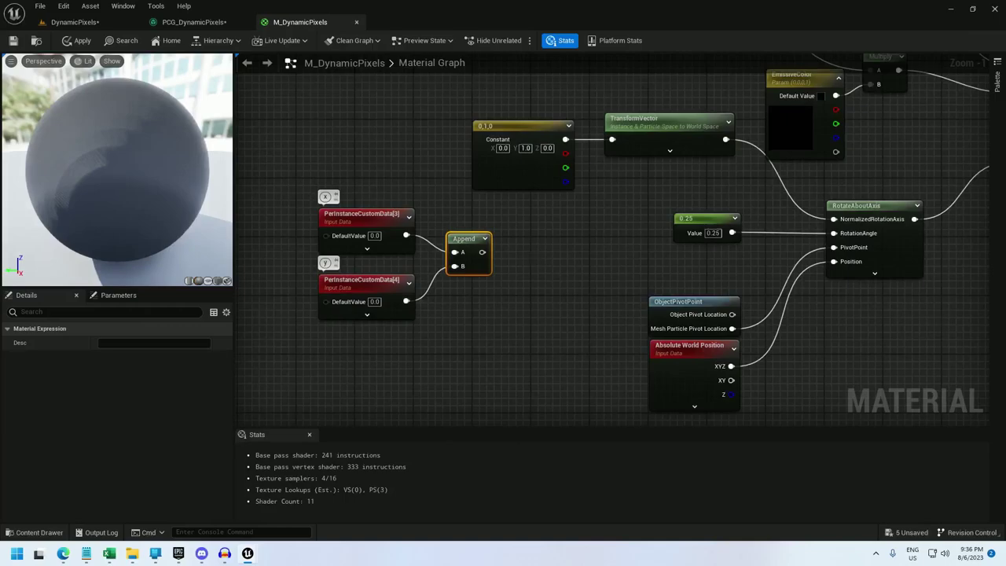
Add a Texture Sample with its UVs fed by the Append output and assign RT_DynamicPixels as its texture.
right_click_drag(533, 257, 397, 284)
left_click_drag(339, 264, 372, 269)
type("texture sample")
key("Return")
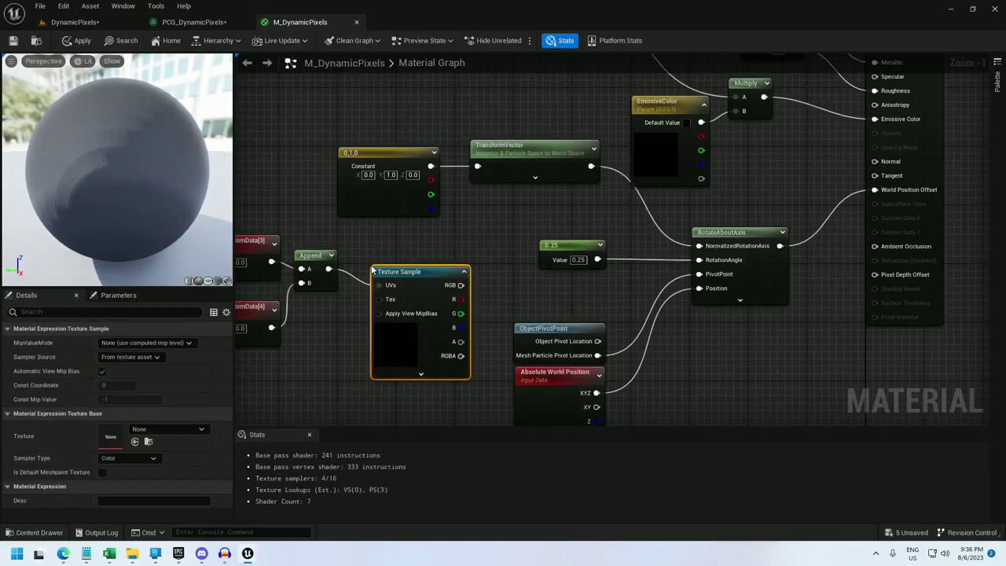
left_click(142, 429)
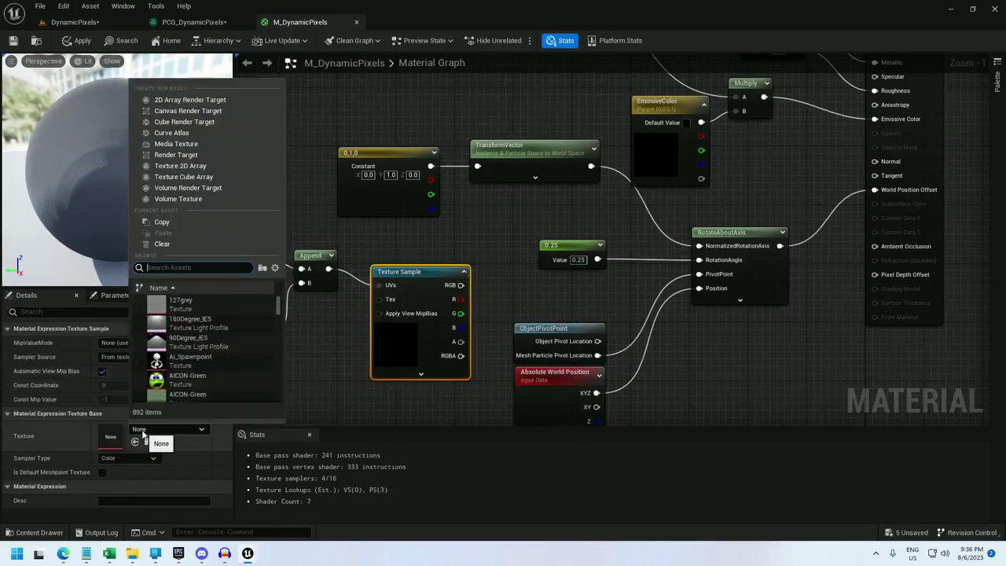
type("rt_")
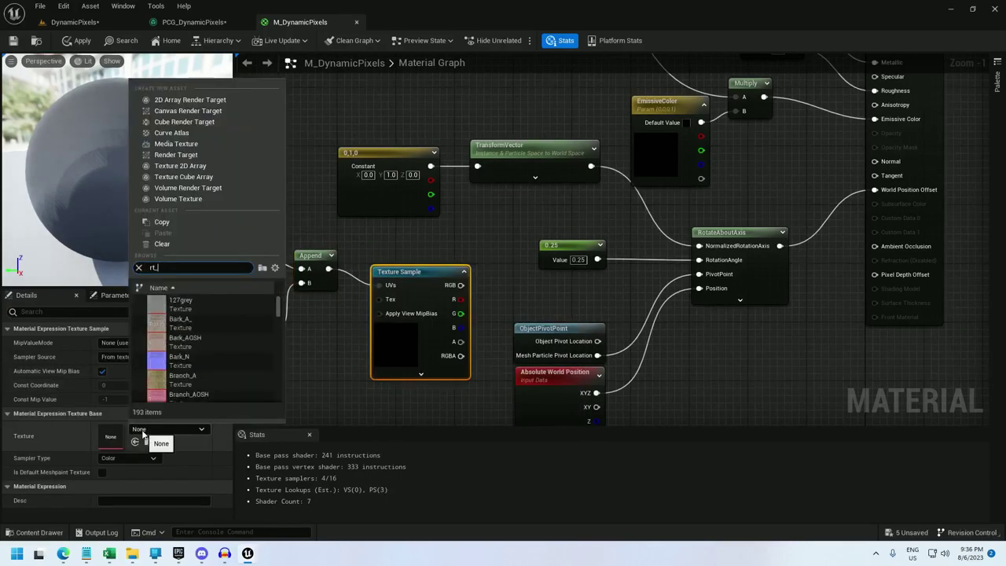
type("dyn")
left_click(181, 302)
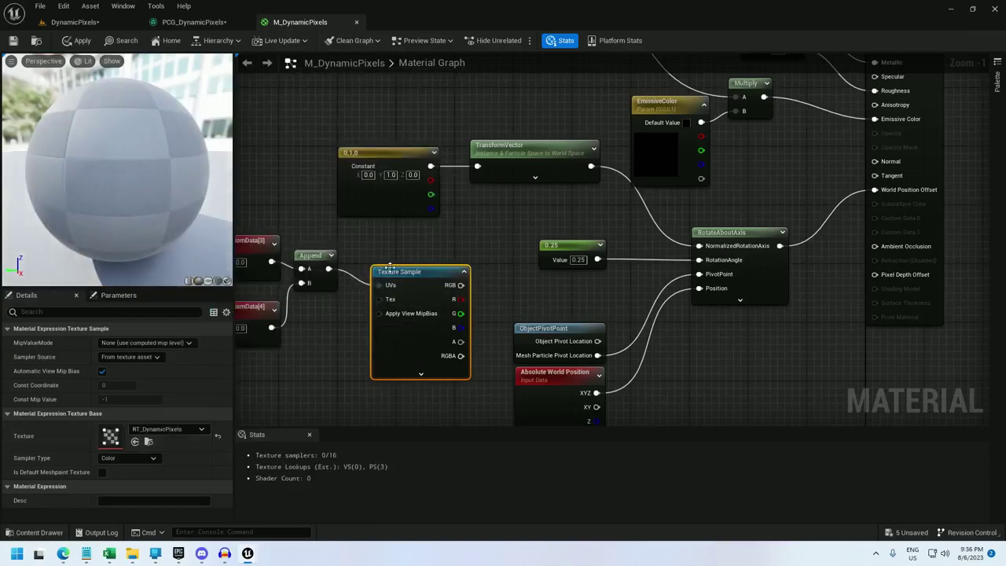
left_click_drag(406, 261, 406, 253)
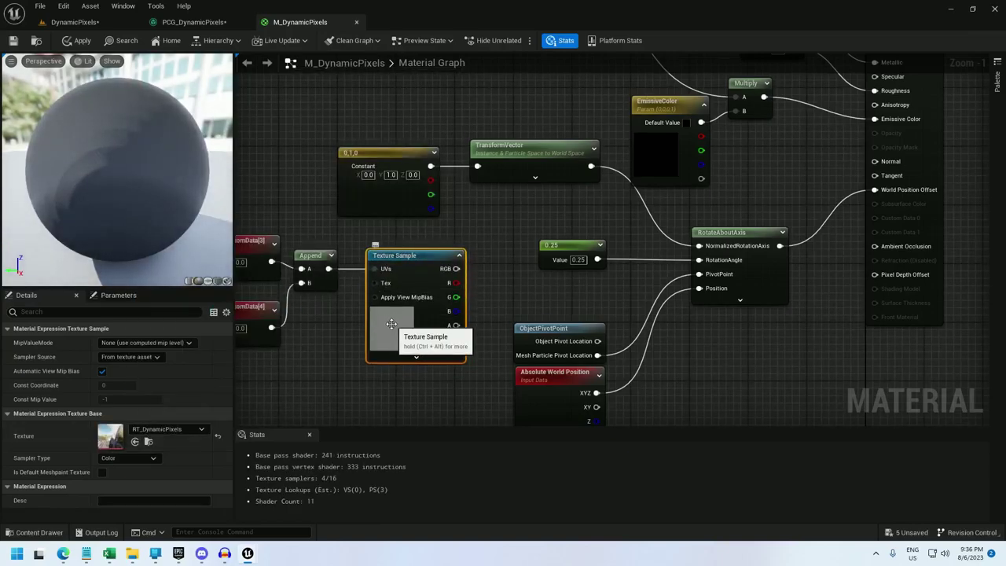
View the pixel grid in the DynamicPixels level and move the x/y custom data, Append and Texture Sample nodes lower in the M_DynamicPixels graph.
right_click_drag(325, 337, 381, 319)
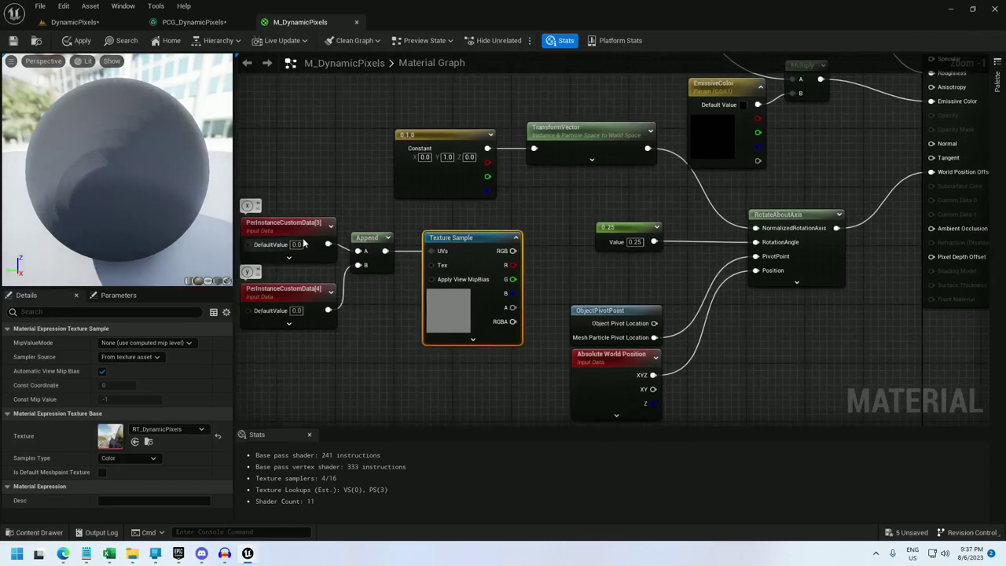
right_click_drag(297, 232, 416, 193)
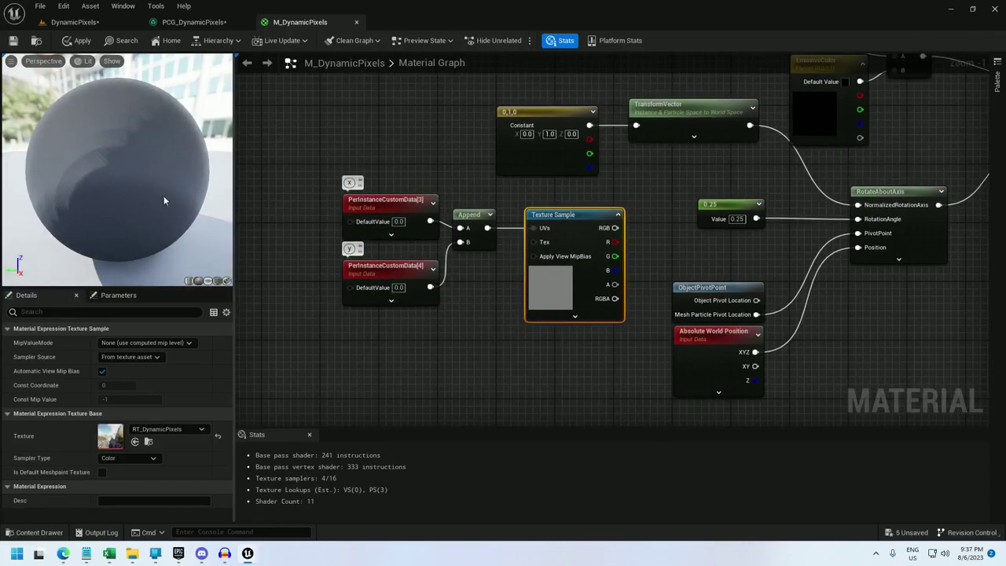
left_click(99, 24)
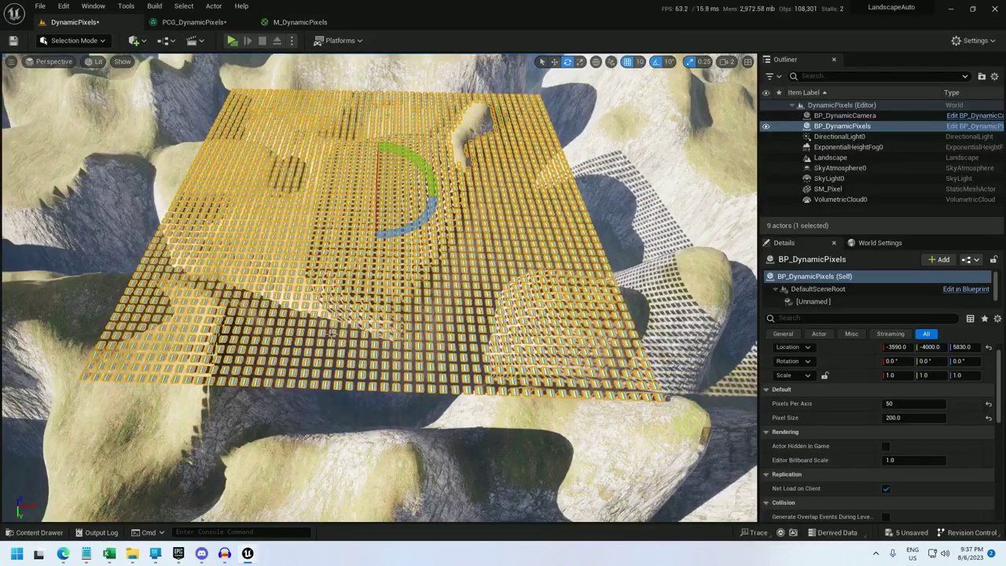
left_click(300, 22)
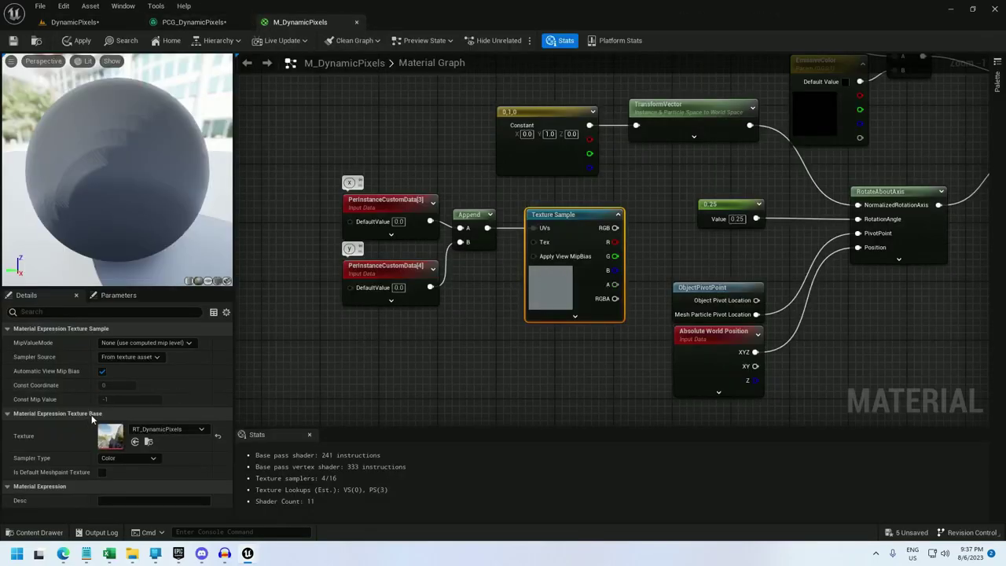
mouse_move(530, 372)
right_mouse_down()
mouse_move(408, 386)
mouse_move(385, 359)
mouse_move(380, 375)
mouse_move(536, 376)
right_mouse_up()
left_click_drag(536, 375, 308, 159)
left_click_drag(528, 208, 491, 293)
Add a Multiply node that takes the Append3 colour output as A and the Texture Sample's RGB output as B.
scroll(455, 234, "down", 2)
right_click_drag(437, 212, 408, 292)
right_click_drag(506, 159, 473, 245)
left_click_drag(473, 245, 300, 178)
right_click_drag(375, 325, 425, 166)
scroll(426, 168, "down", 1)
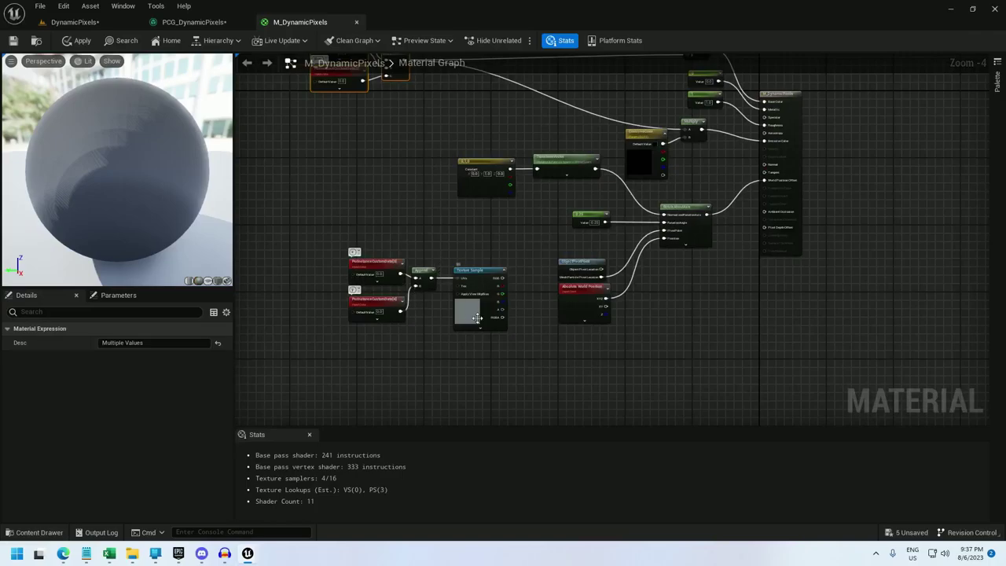
right_click_drag(488, 281, 477, 345)
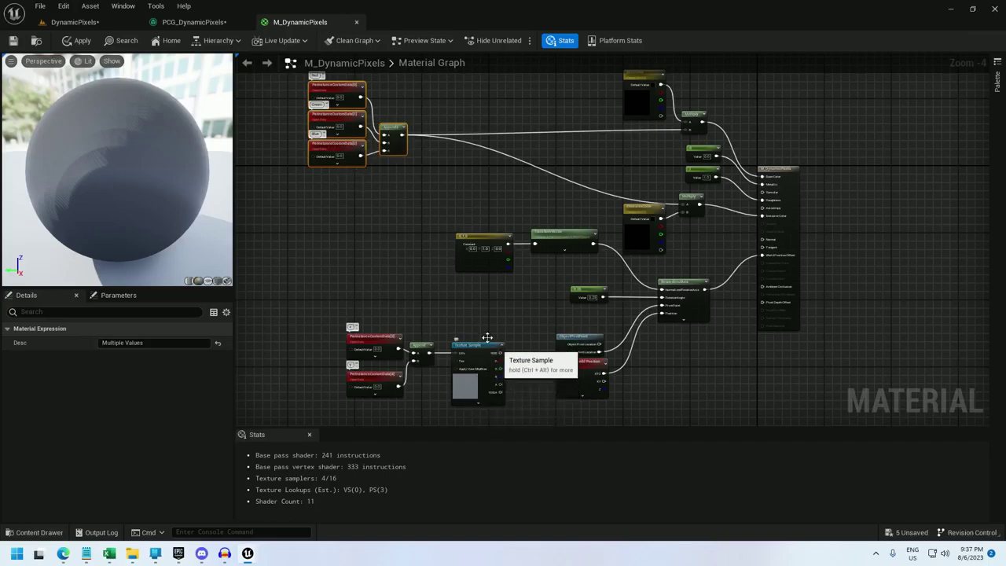
left_click_drag(403, 139, 483, 326)
type("multip")
key("Return")
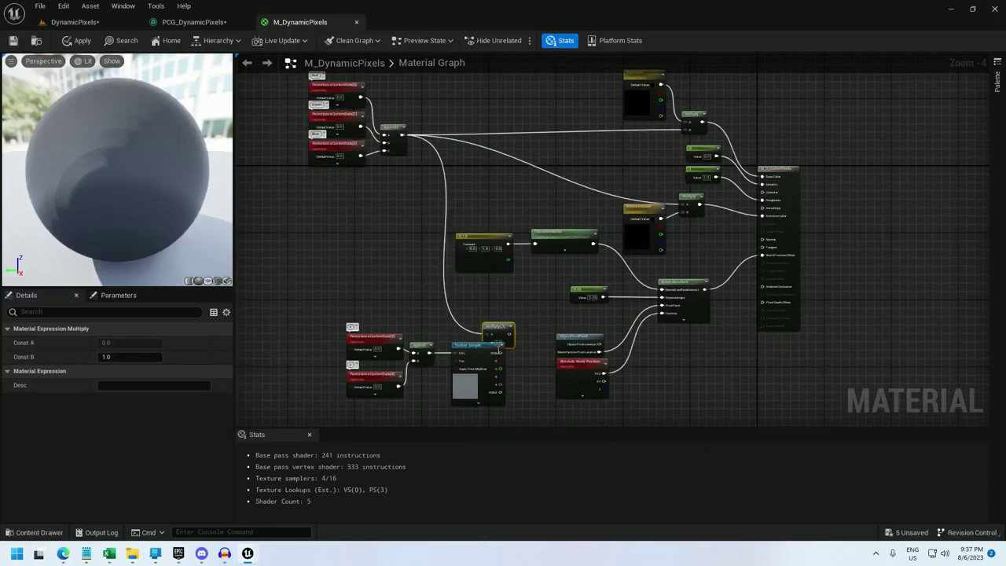
left_click_drag(500, 326, 500, 353)
Shift the x/y texture sampling nodes further left and place the new Multiply node just below the 0,1,0 constant.
left_click_drag(516, 410, 372, 317)
left_click_drag(466, 331, 391, 311)
left_click_drag(522, 296, 466, 280)
Add an AddComponents node after the new Multiply and connect the Multiply output to its f3 (V3) input.
right_click_drag(491, 286, 406, 292)
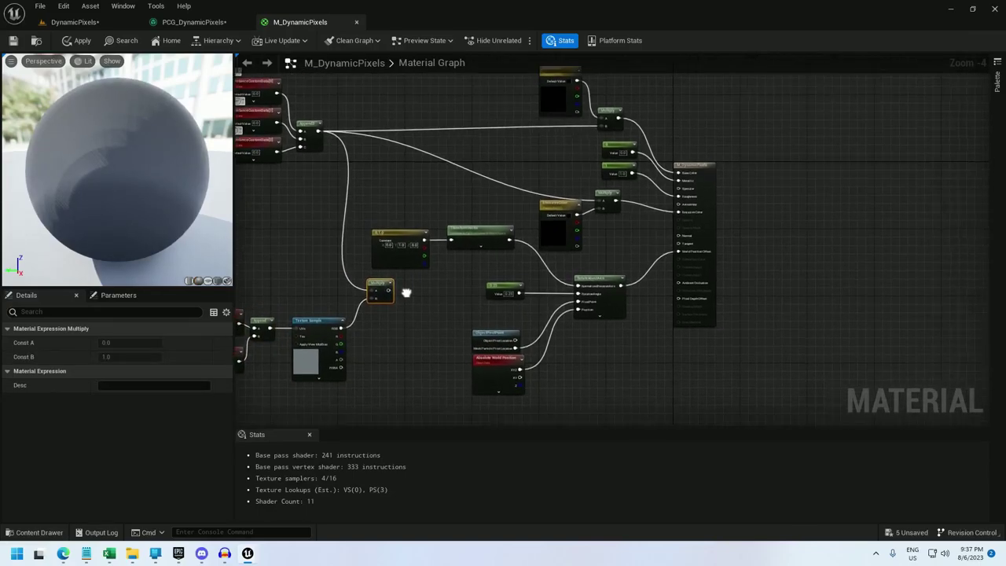
scroll(406, 292, "up", 2)
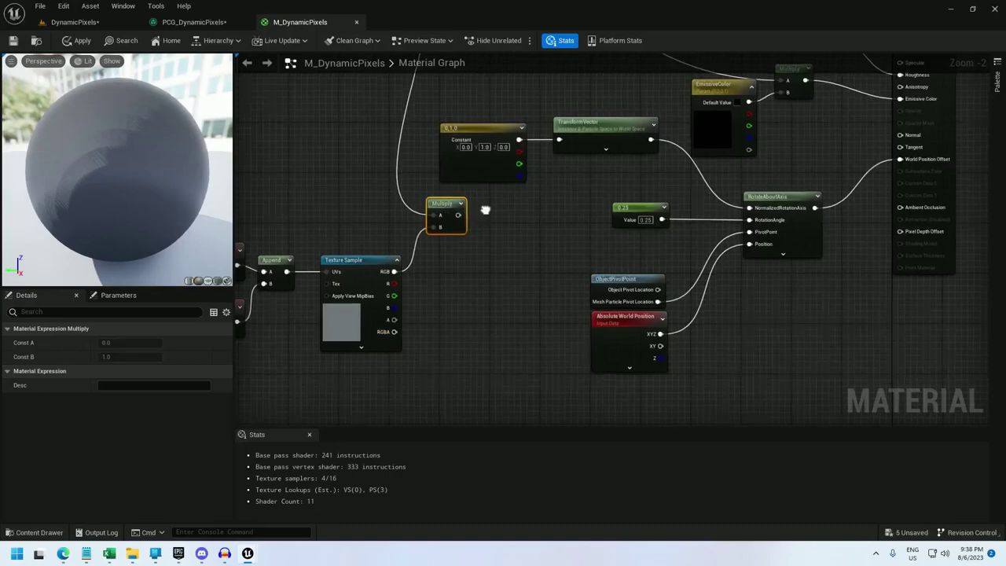
right_click_drag(477, 214, 408, 230)
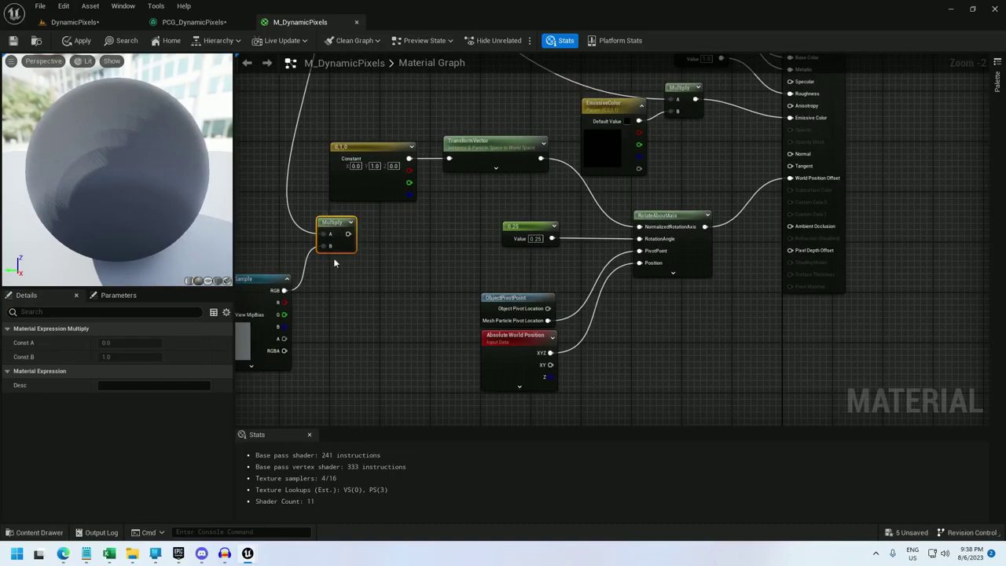
scroll(334, 284, "down", 3)
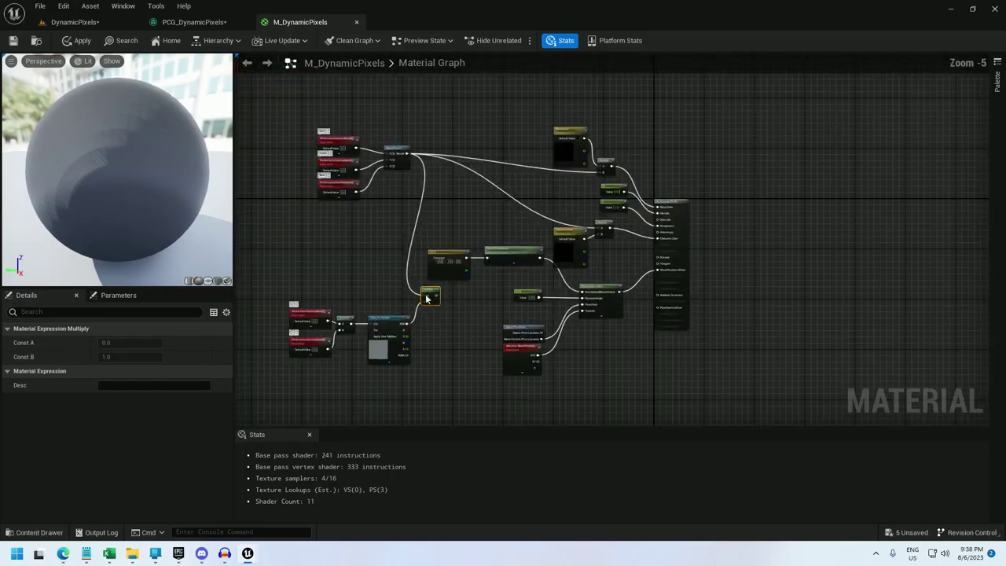
left_click_drag(367, 230, 368, 231)
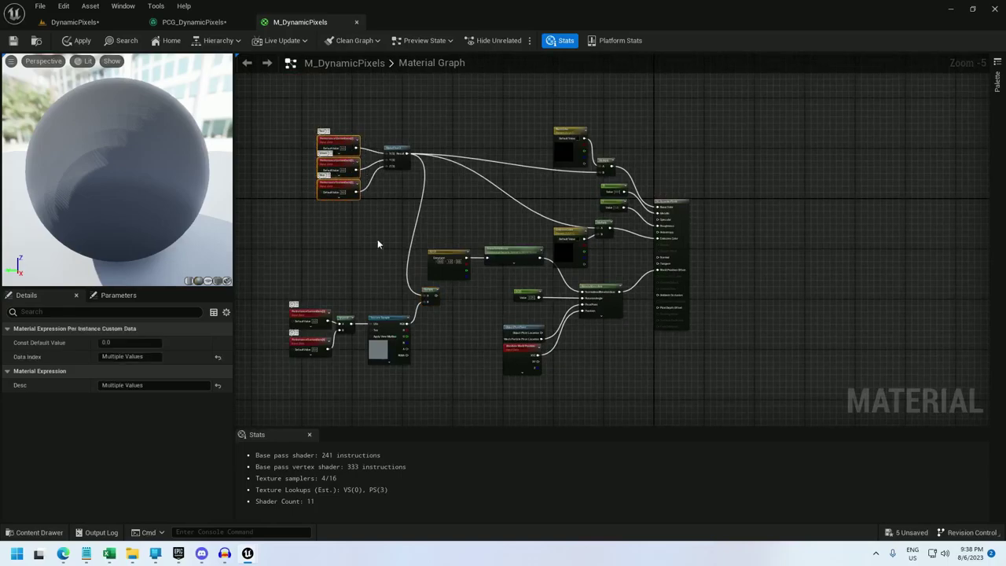
right_click_drag(375, 244, 348, 189)
scroll(380, 214, "up", 2)
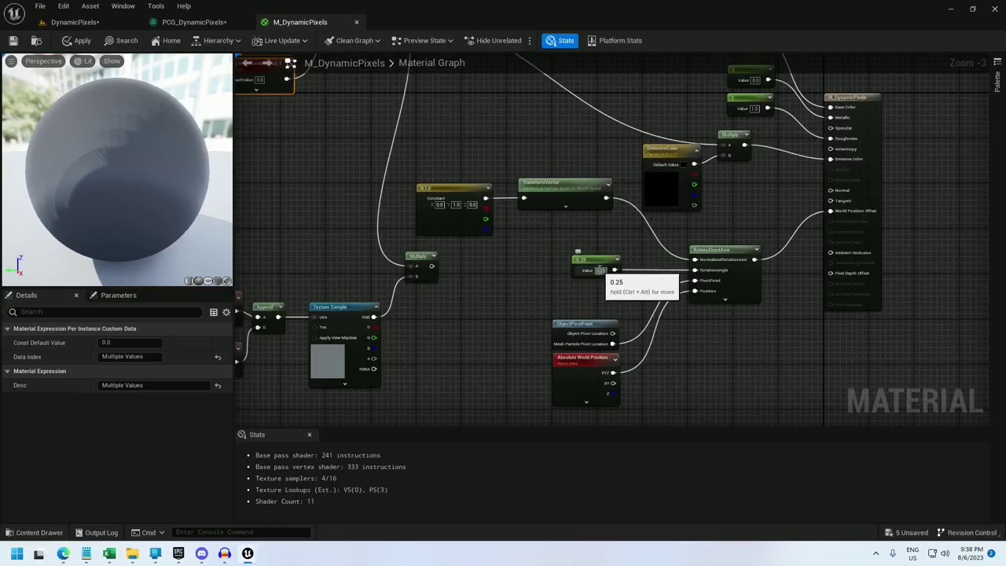
left_click_drag(431, 266, 444, 269)
type("addcomp")
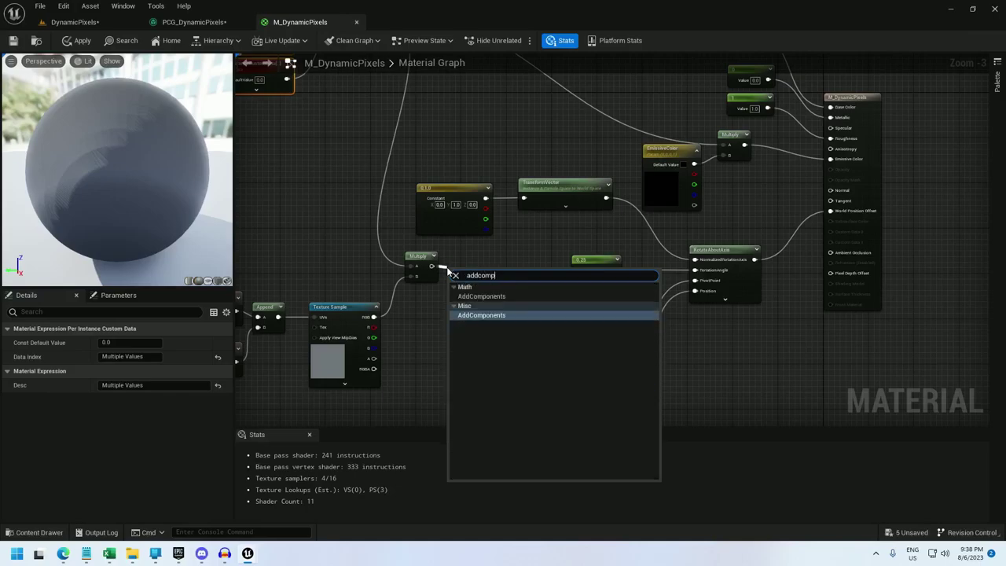
key("Return")
left_click(453, 283, "alt")
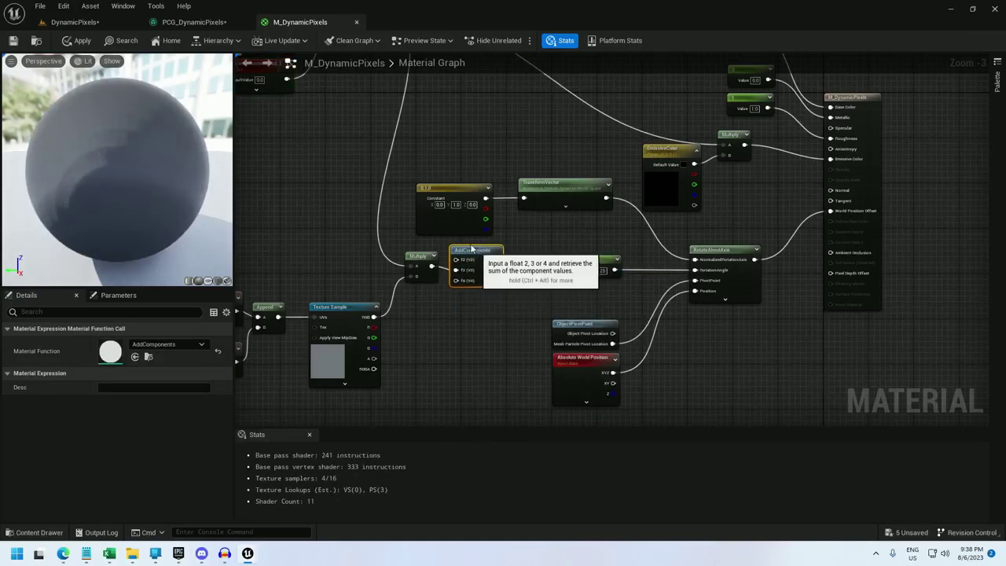
Add a Divide node with A fed by AddComponents' f3 output, place it beside the 0.25 constant, and open that constant's value for editing.
scroll(459, 292, "up", 2)
right_click_drag(529, 280, 444, 294)
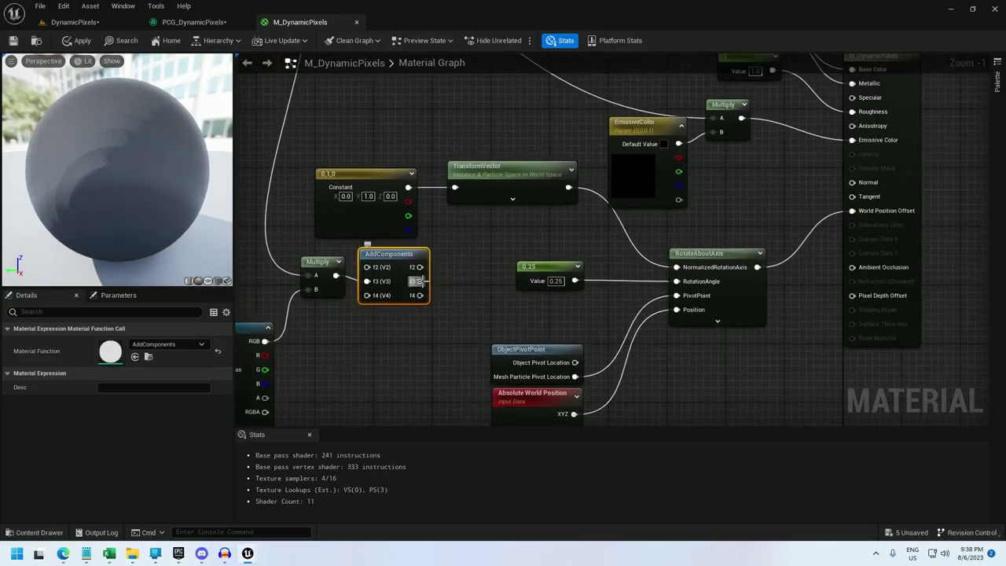
left_click_drag(420, 281, 450, 284)
type("divide")
key("Return")
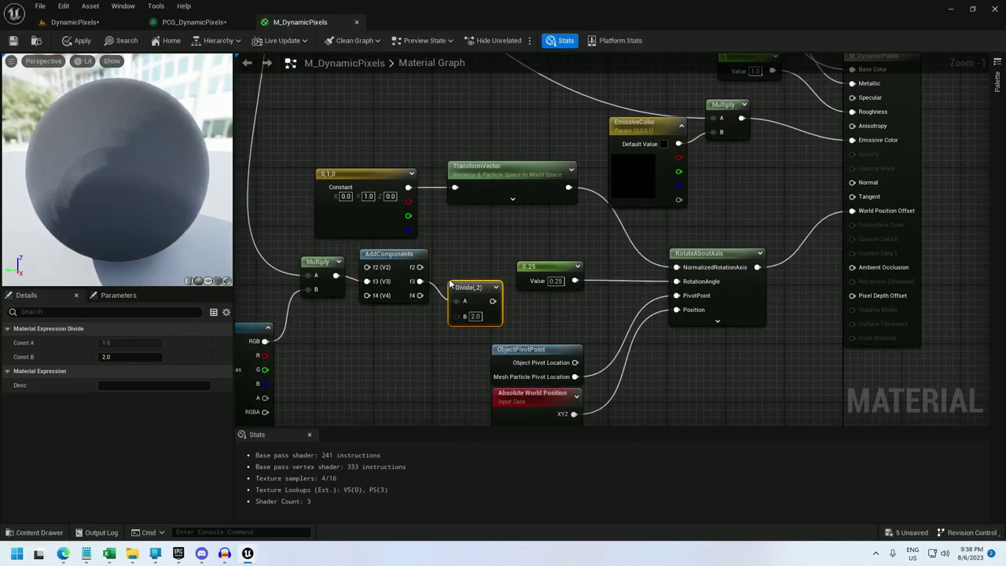
left_click_drag(470, 289, 460, 271)
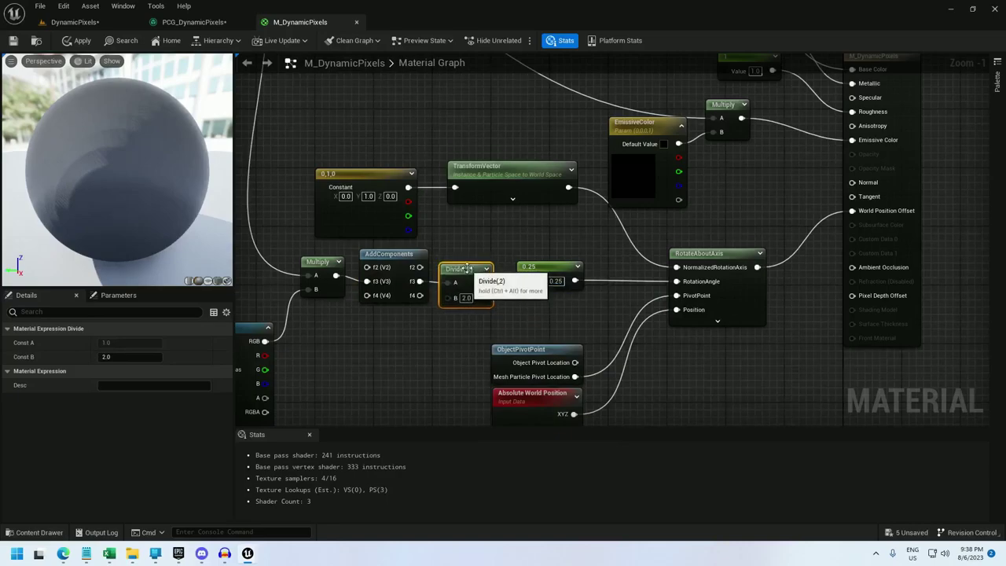
left_click(555, 281)
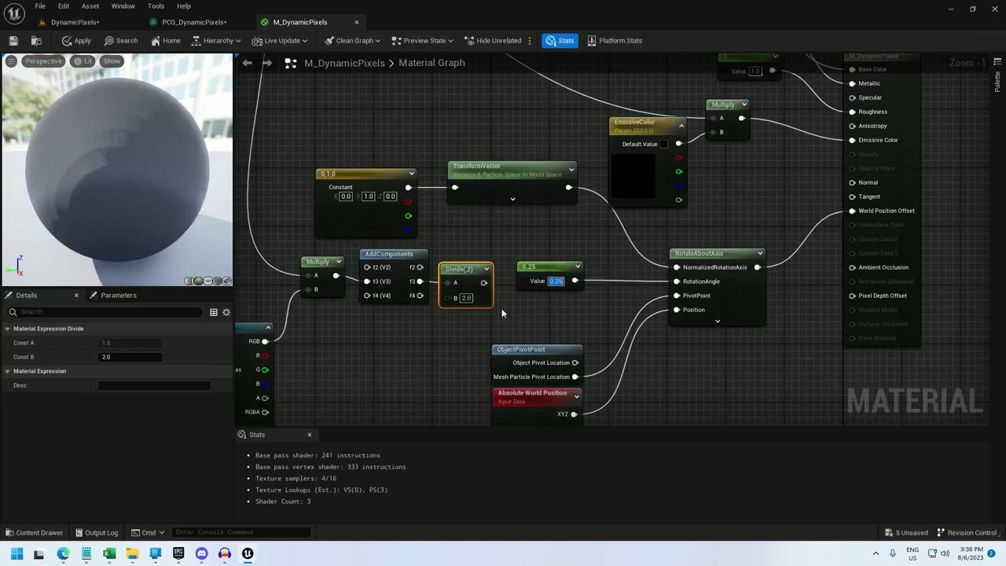
Feed the Divide output into RotateAboutAxis' RotationAngle, remove the unused 0.25 constant, and save the material.
left_click_drag(483, 283, 675, 280)
left_click(558, 267)
key("Delete")
left_click(14, 42)
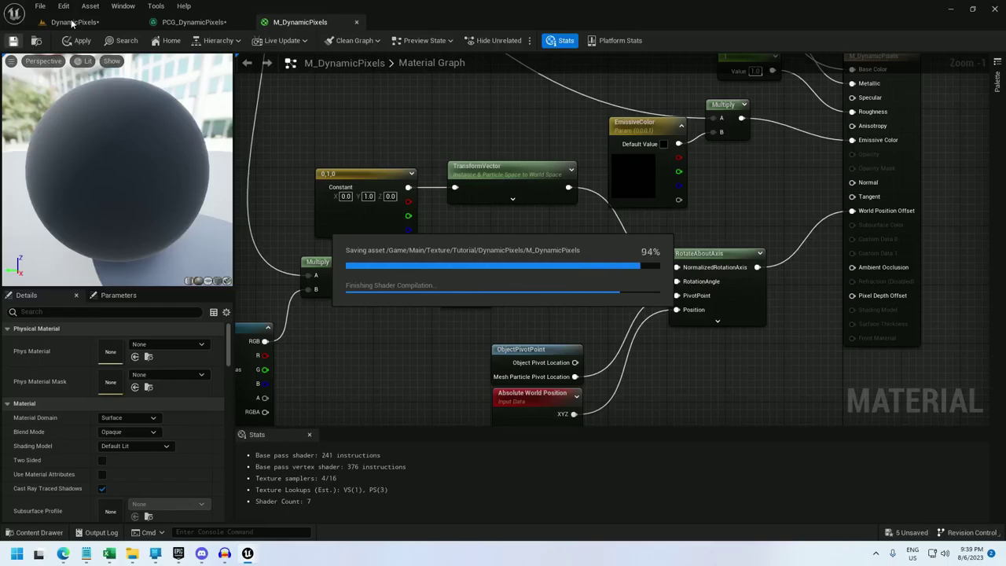
In the DynamicPixels level, rotate BP_DynamicPixels to about 70° around X and raise it to about Z 13720.
left_click(73, 22)
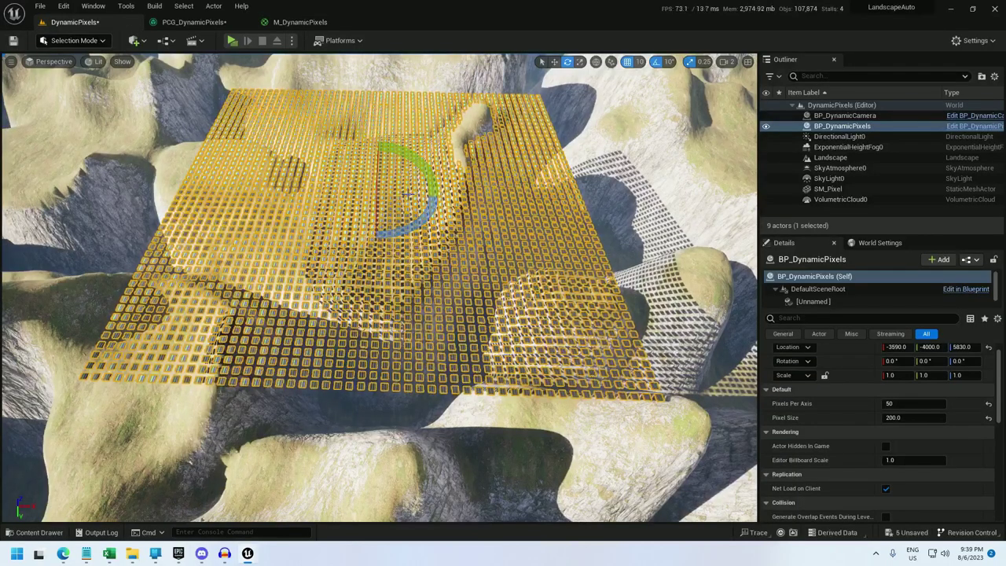
scroll(375, 260, "down", 10)
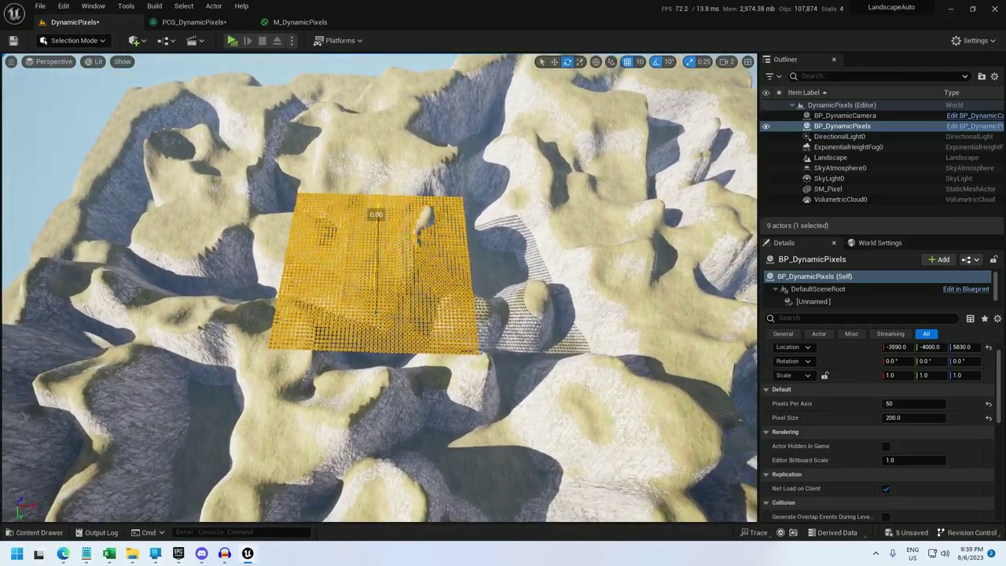
left_click_drag(377, 224, 379, 121)
key("w")
mouse_move(379, 121)
right_mouse_down()
mouse_move(374, 71)
mouse_move(380, 104)
right_mouse_up()
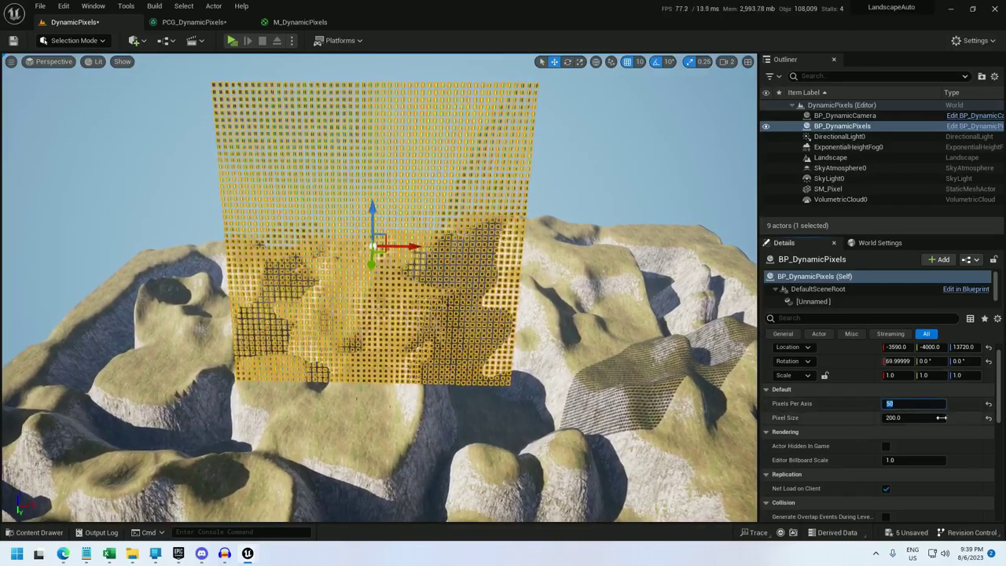
Set BP_DynamicPixels' Pixels Per Axis to 200 and Pixel Size to 120.
type("200")
left_click(908, 420)
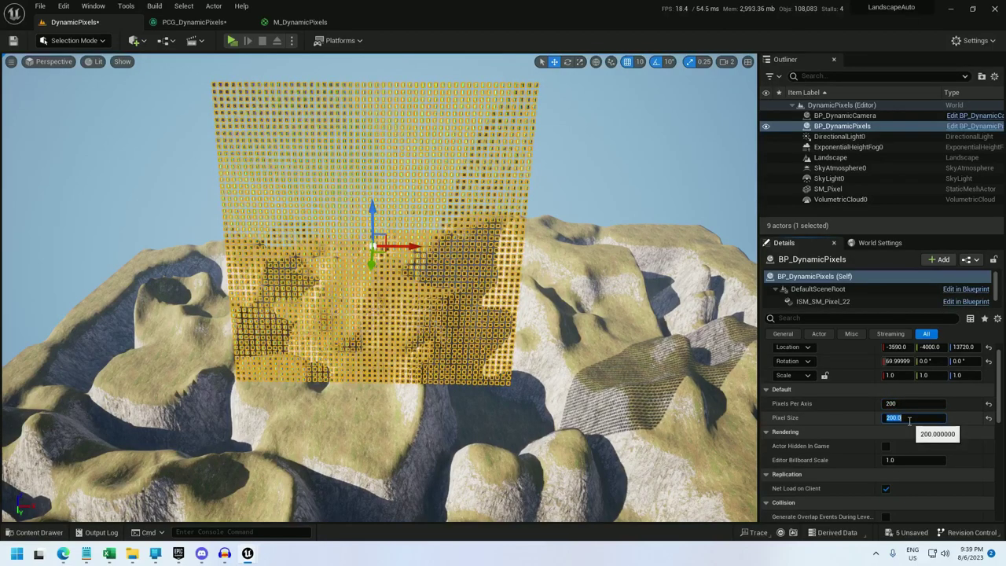
key("Return")
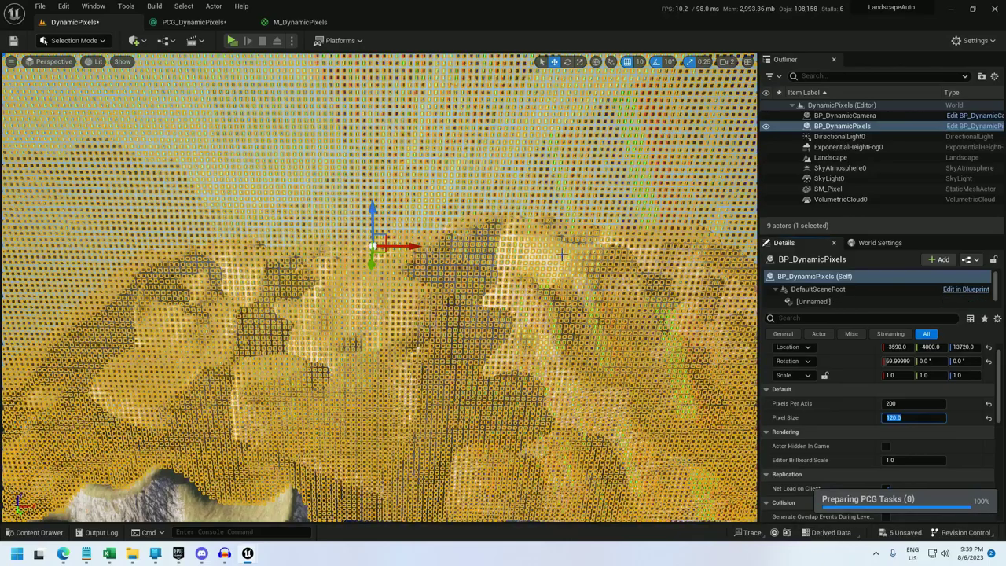
key("s")
right_click_drag(561, 253, 534, 272)
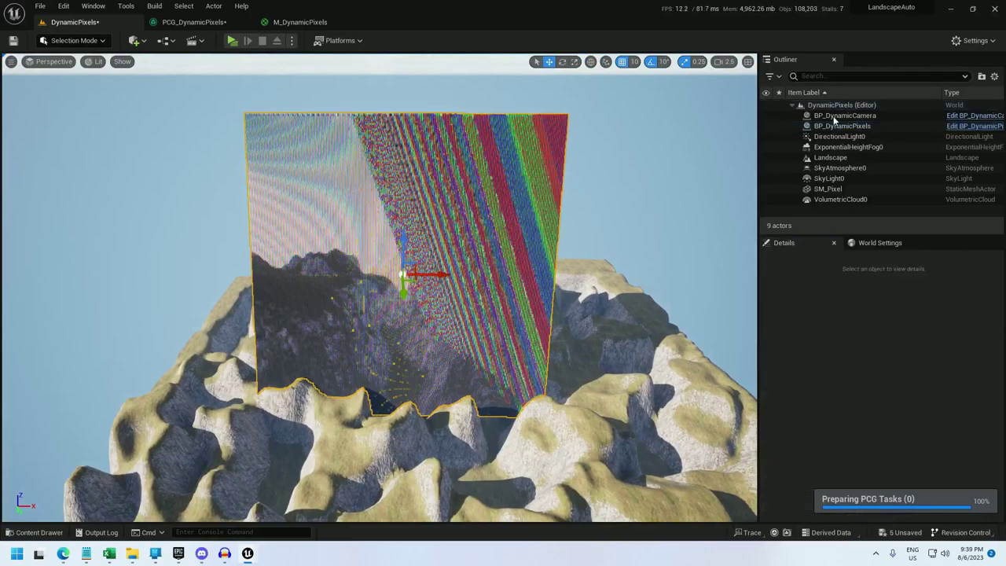
Move BP_DynamicCamera across the terrain to about X -14520, Y 11690, Z 13450.
left_click(845, 115)
left_click_drag(436, 376, 486, 416)
left_click_drag(395, 479, 583, 440)
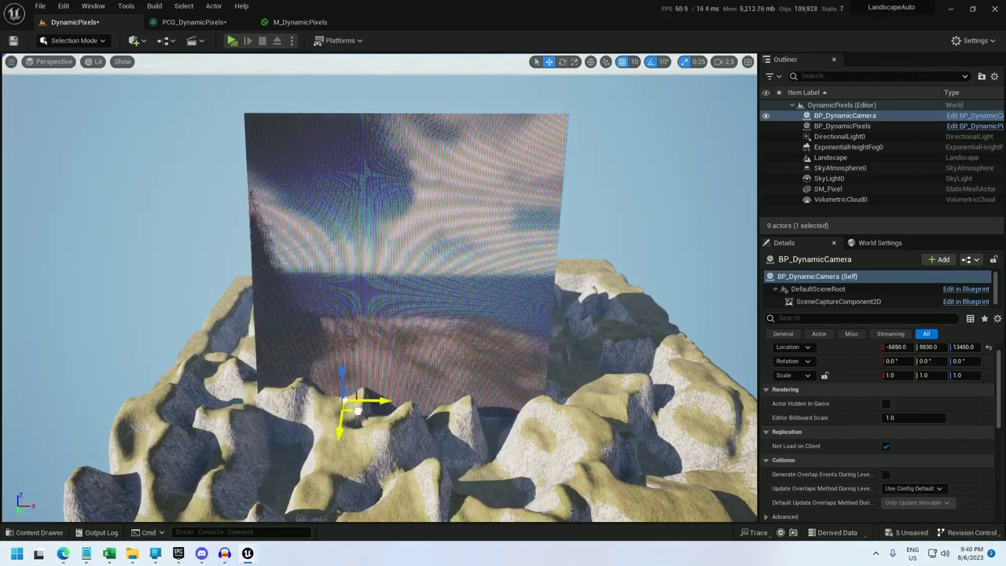
left_click_drag(357, 411, 389, 452)
left_click_drag(330, 431, 246, 418)
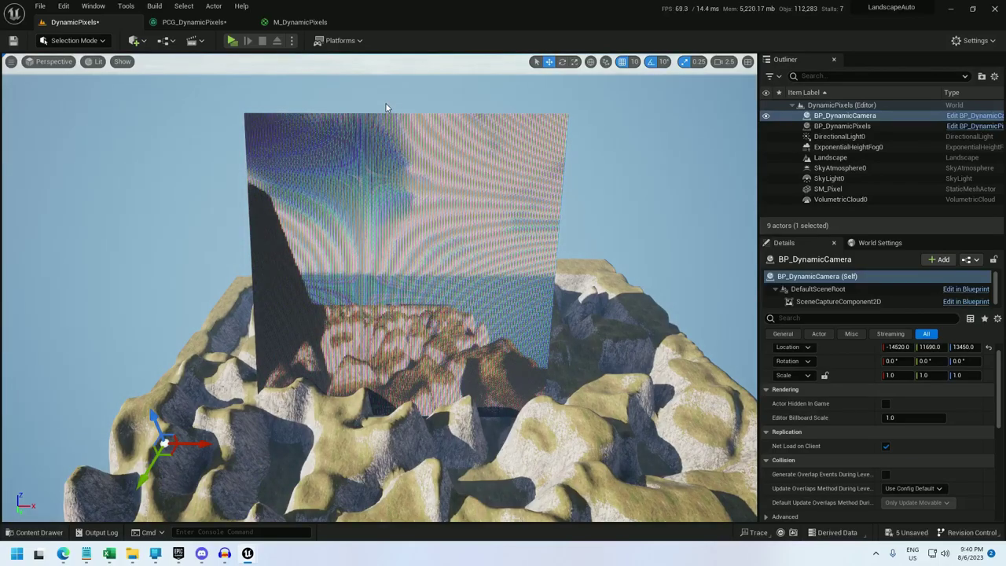
In M_DynamicPixels, disconnect RotateAboutAxis from the material's World Position Offset input.
left_click(301, 22)
scroll(627, 151, "down", 3)
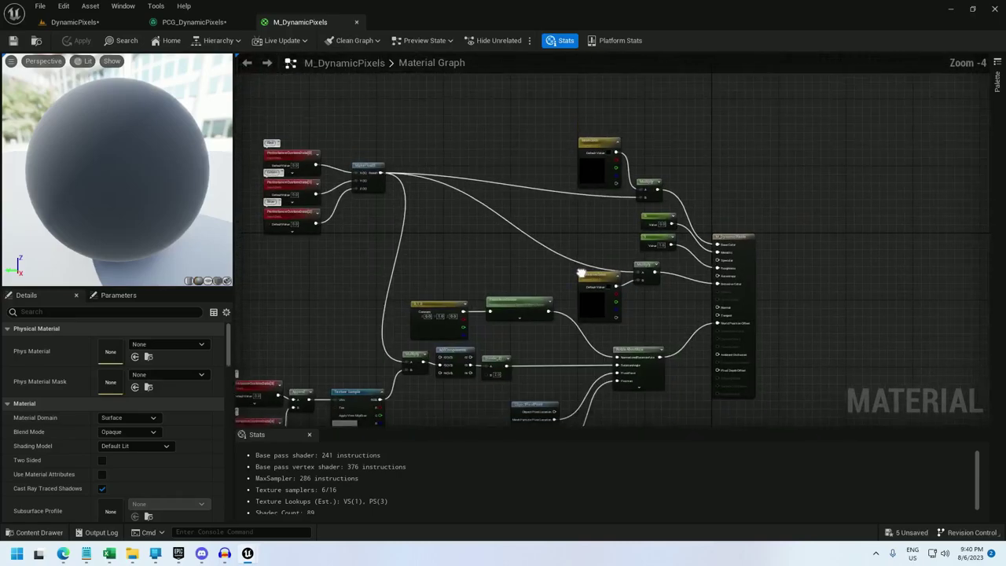
right_click_drag(599, 250, 550, 217)
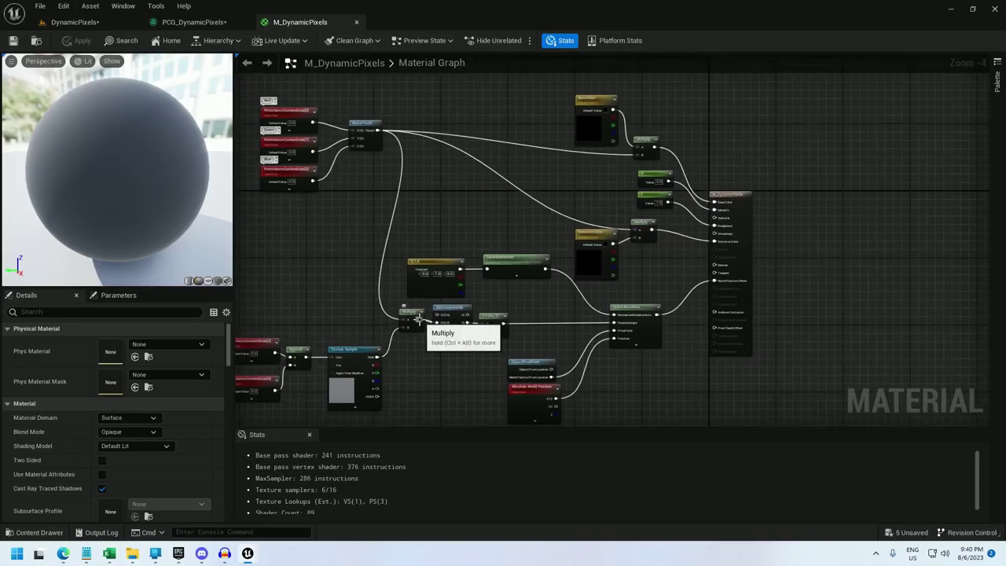
left_click(713, 280, "alt")
Route the colour-texture Multiply output into the base colour Multiply's B and the emissive Multiply's A, and save the material.
left_click_drag(422, 323, 638, 156)
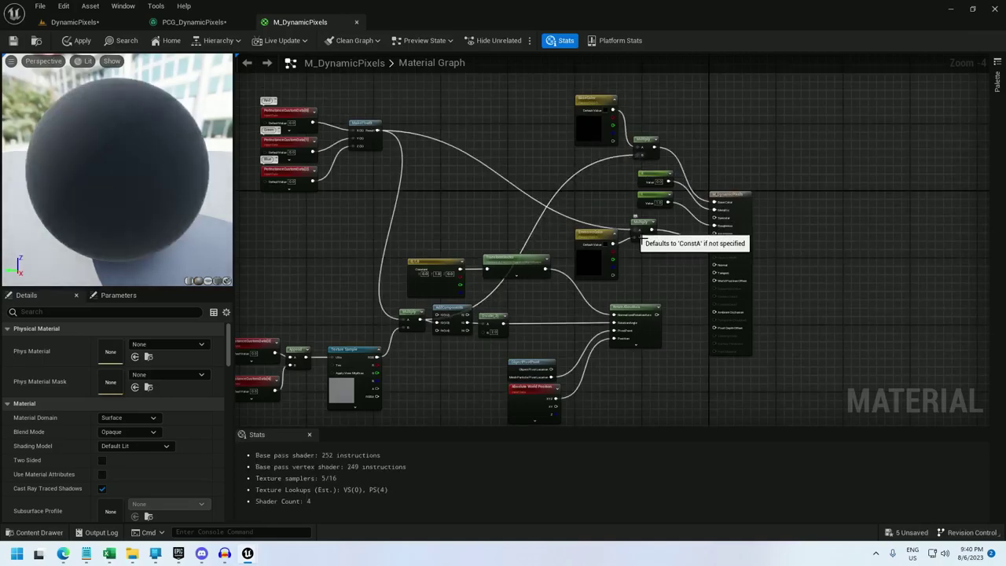
left_click_drag(633, 229, 436, 315)
left_click(15, 42)
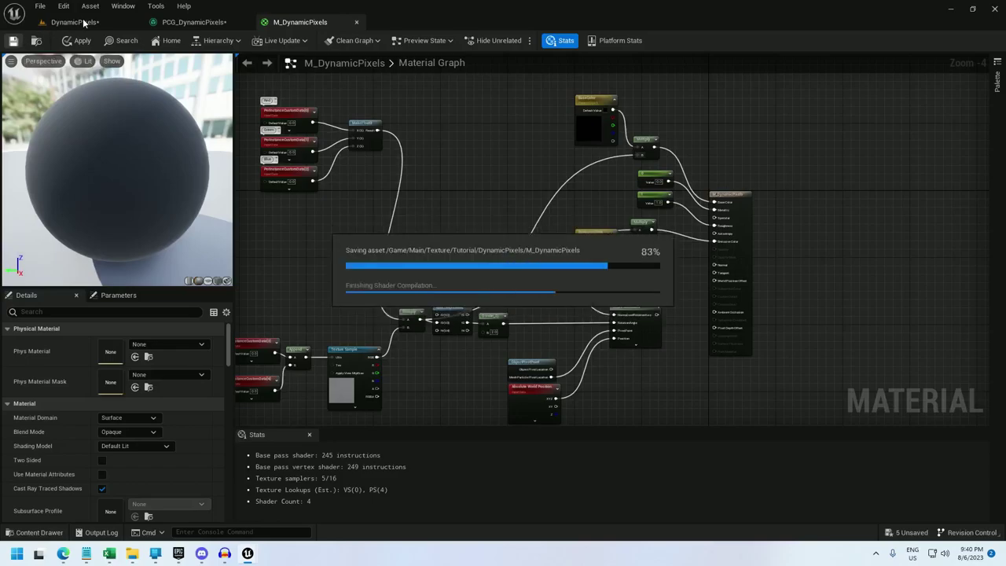
In the DynamicPixels level, move BP_DynamicCamera to about X -13490, Y 4720 and inspect the pixel display from its opposite side.
left_click(84, 23)
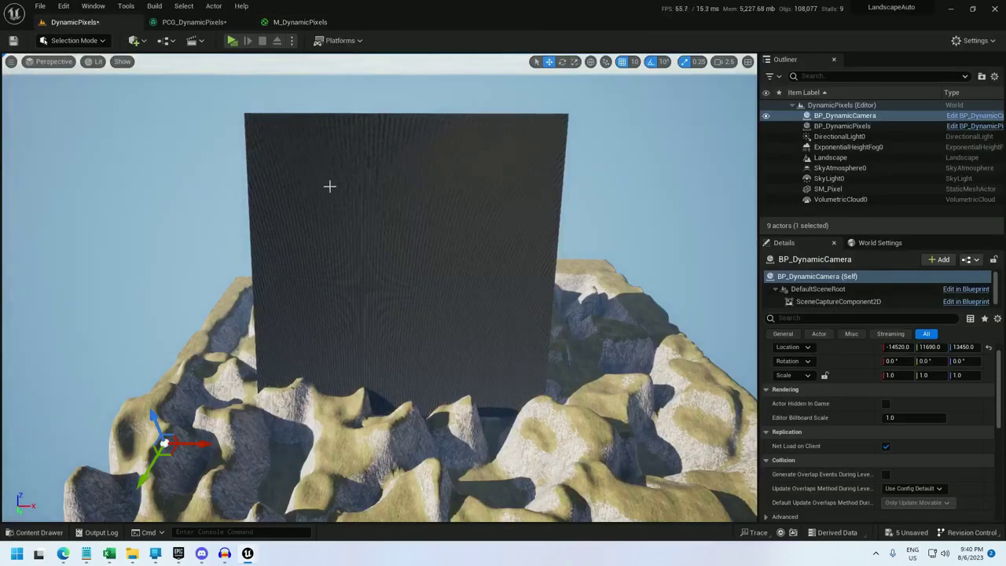
left_click_drag(174, 454, 260, 415)
right_click_drag(260, 415, 479, 409)
key("w")
scroll(228, 373, "up", 3)
key("w")
scroll(253, 402, "up", 3)
left_click_drag(397, 271, 429, 301)
left_click_drag(455, 266, 456, 202)
right_click_drag(386, 228, 378, 234)
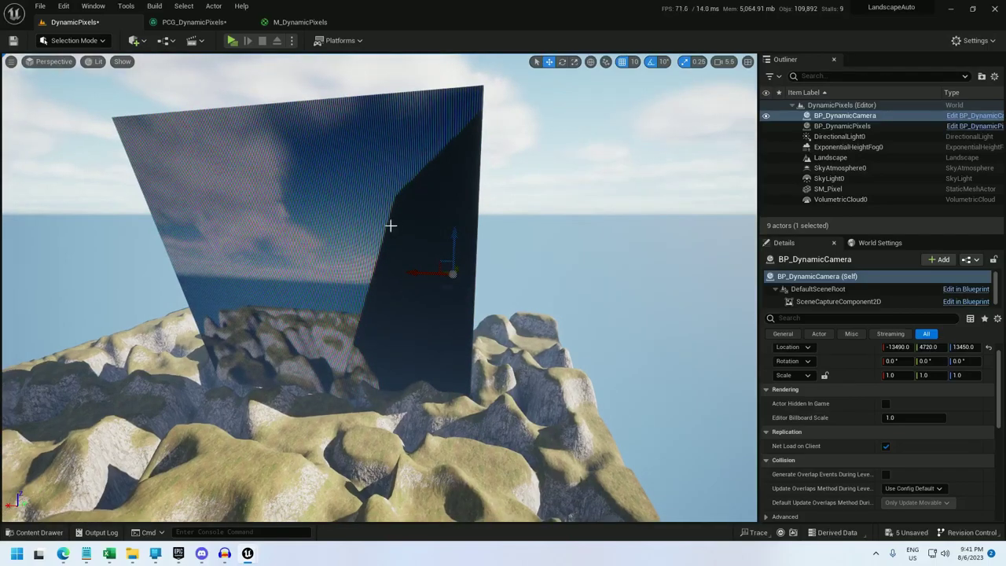